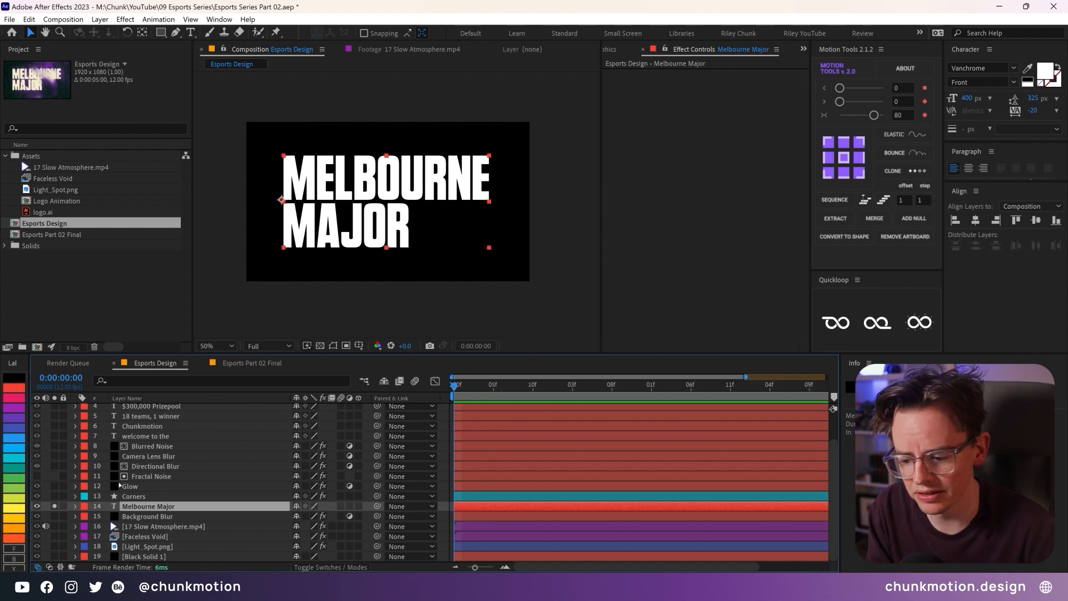
# Step: Add a Position text animator to the Melbourne Major layer
pyautogui.click(75, 507)
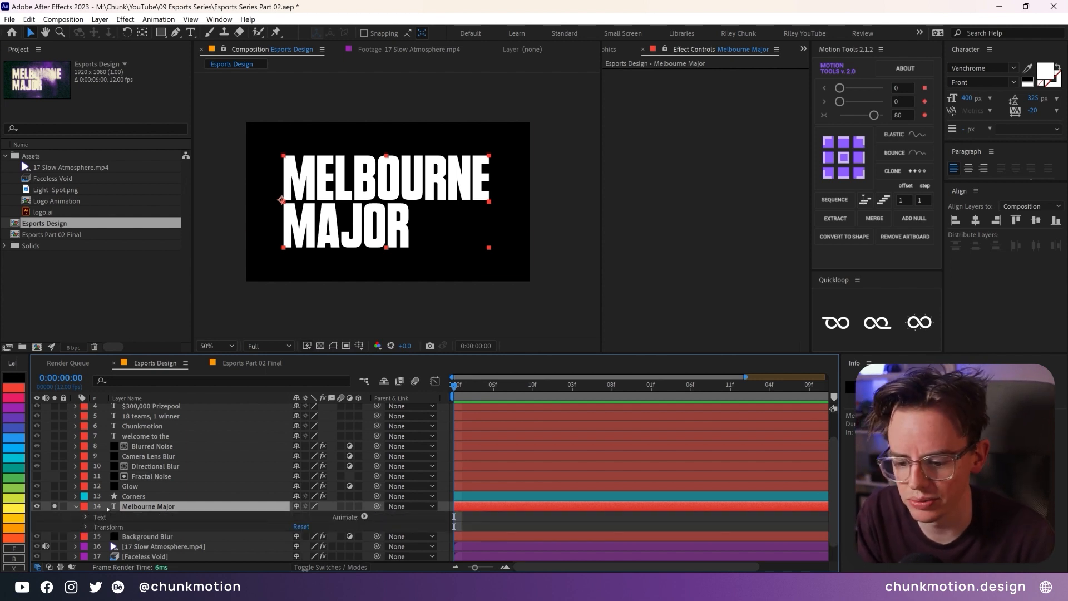
pyautogui.click(365, 516)
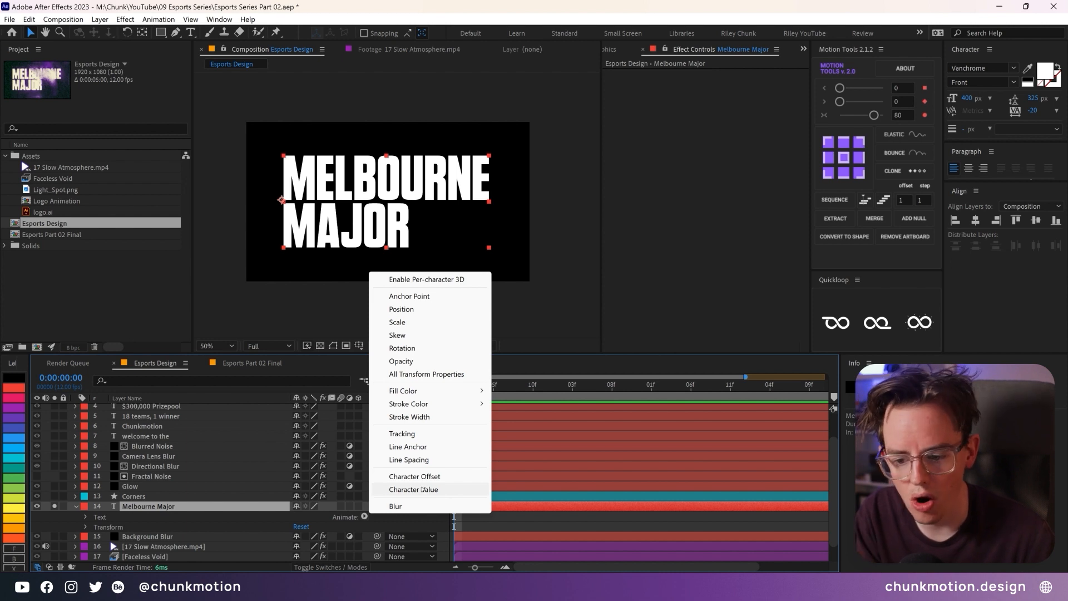
pyautogui.click(406, 309)
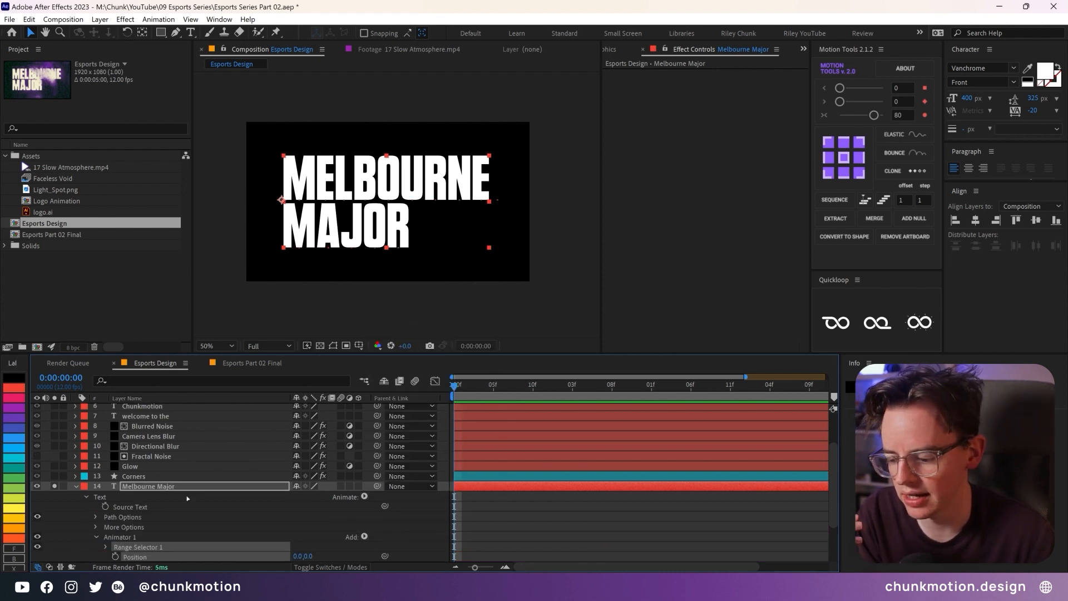
pyautogui.scroll(-1, 134, 521)
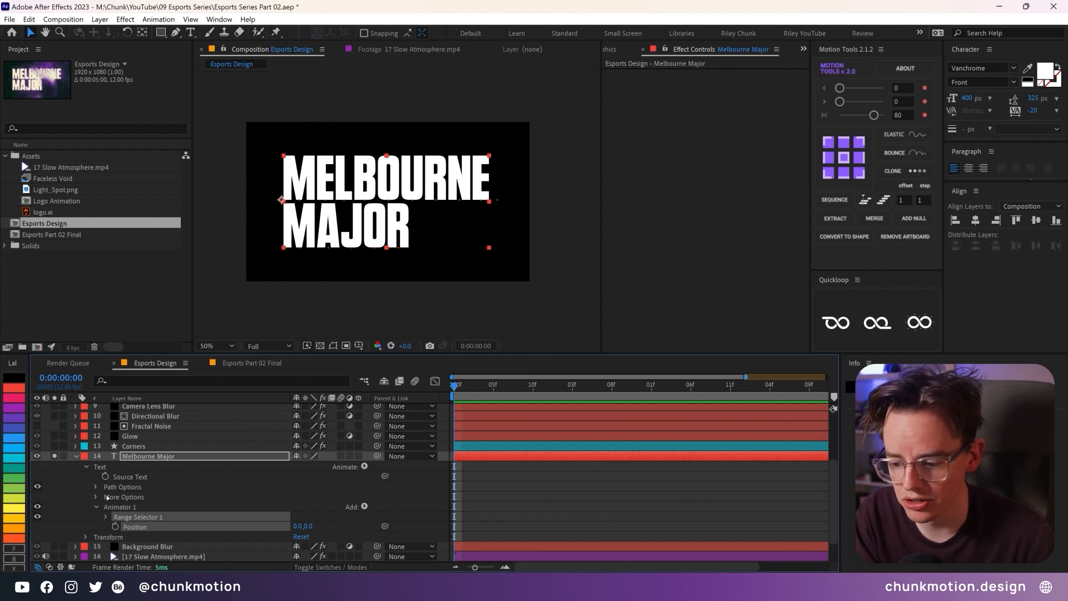
pyautogui.click(364, 467)
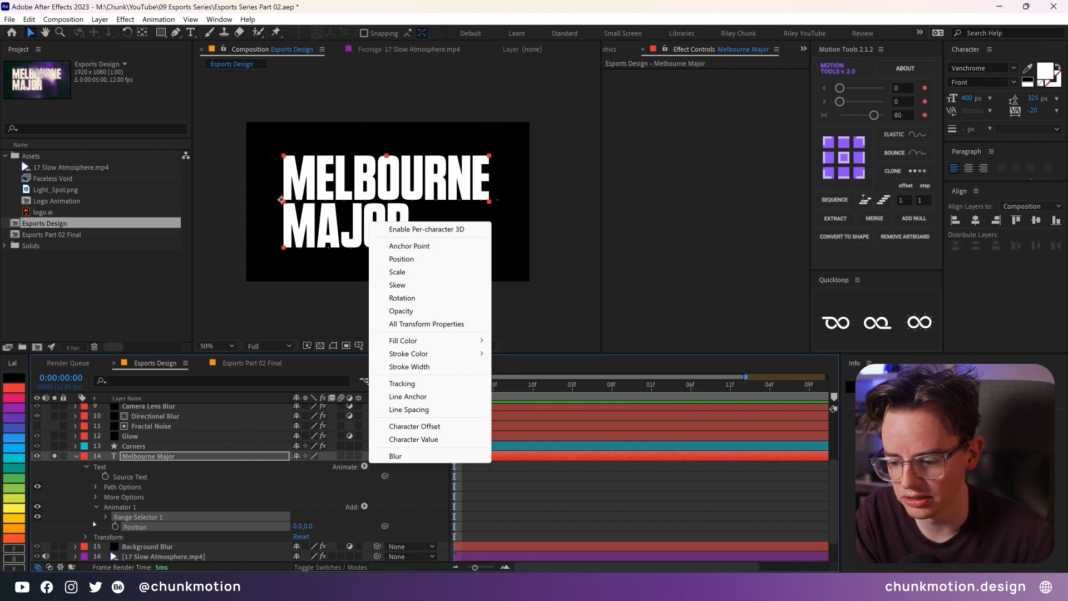
pyautogui.click(94, 525)
# Step: Set the horizontal Position value of the Melbourne Major text animator to 600
pyautogui.click(139, 527)
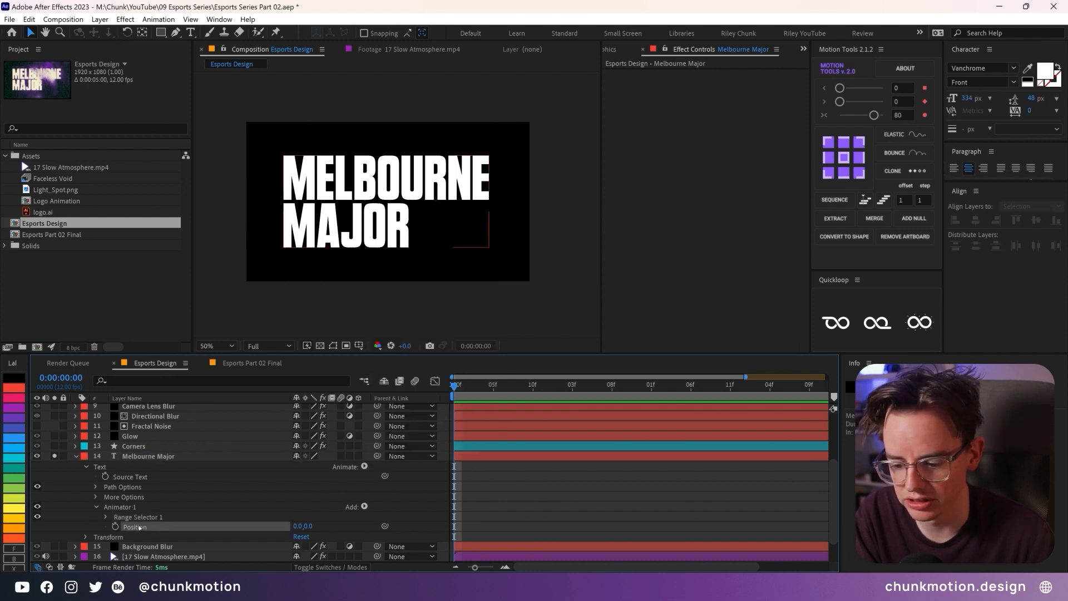
pyautogui.moveTo(297, 526); pyautogui.dragTo(301, 528)
pyautogui.click(300, 526)
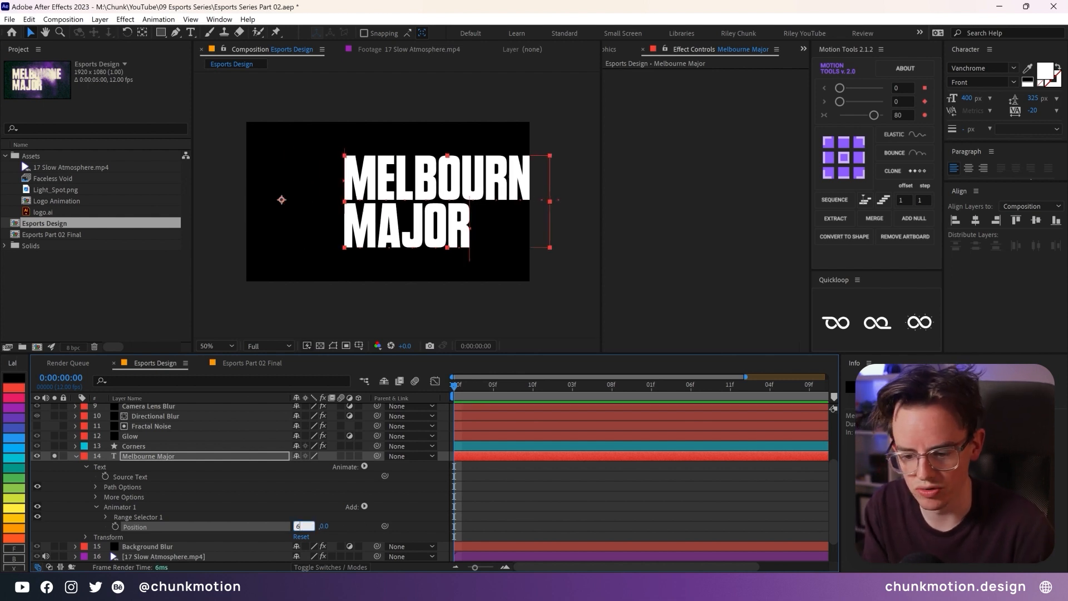
pyautogui.write('600')
pyautogui.press('Return')
# Step: Change the range selector's Shape to Ramp Up in the advanced options of the Melbourne Major animator
pyautogui.click(79, 522)
pyautogui.click(104, 517)
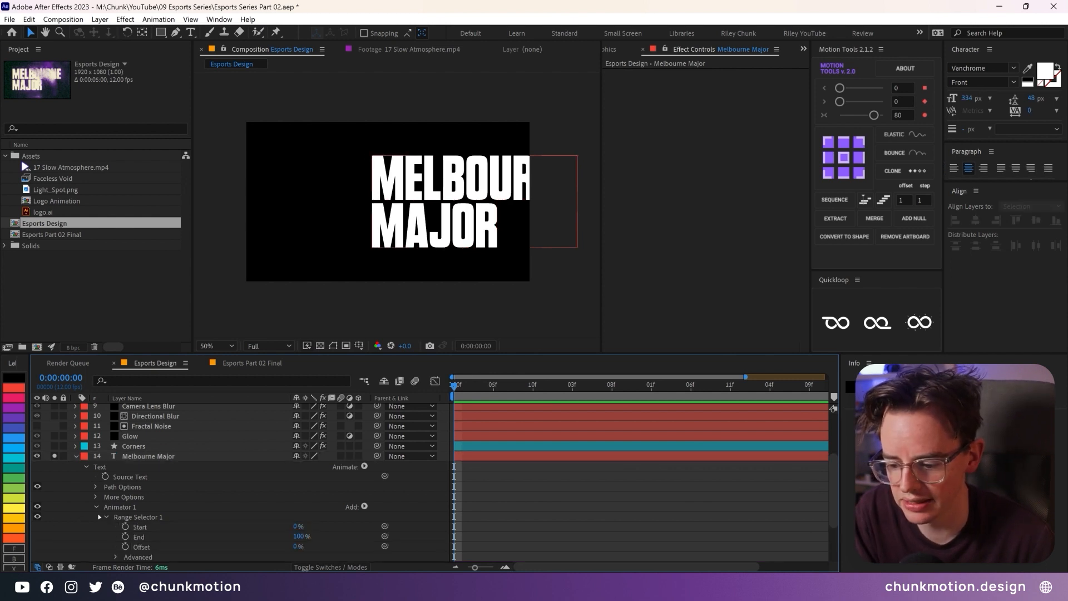
pyautogui.scroll(-2, 94, 516)
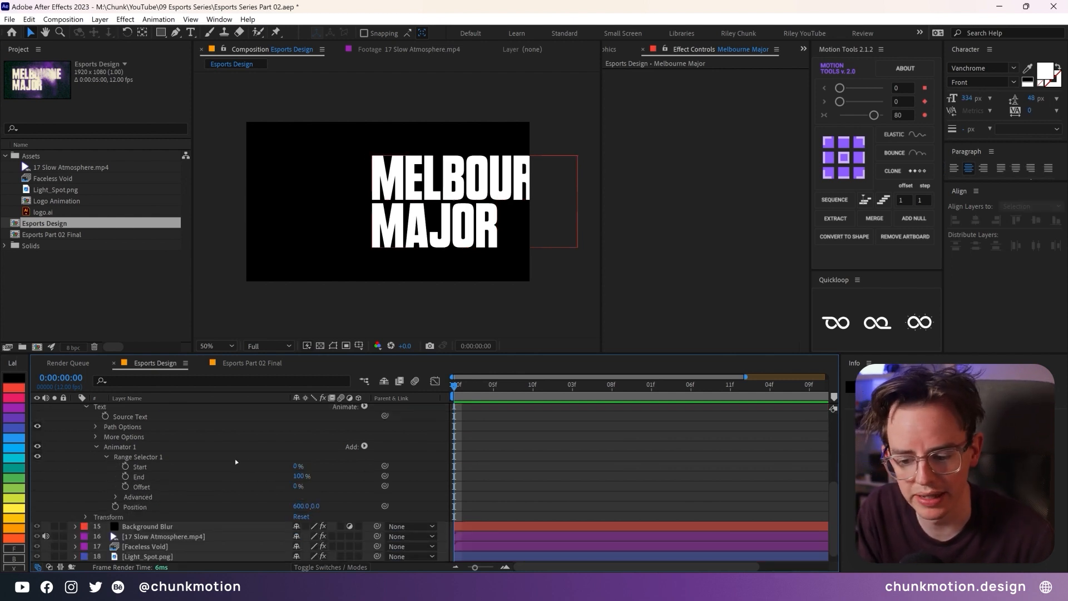
pyautogui.moveTo(295, 466)
pyautogui.mouseDown()
pyautogui.moveTo(351, 466)
pyautogui.moveTo(290, 459)
pyautogui.mouseUp()
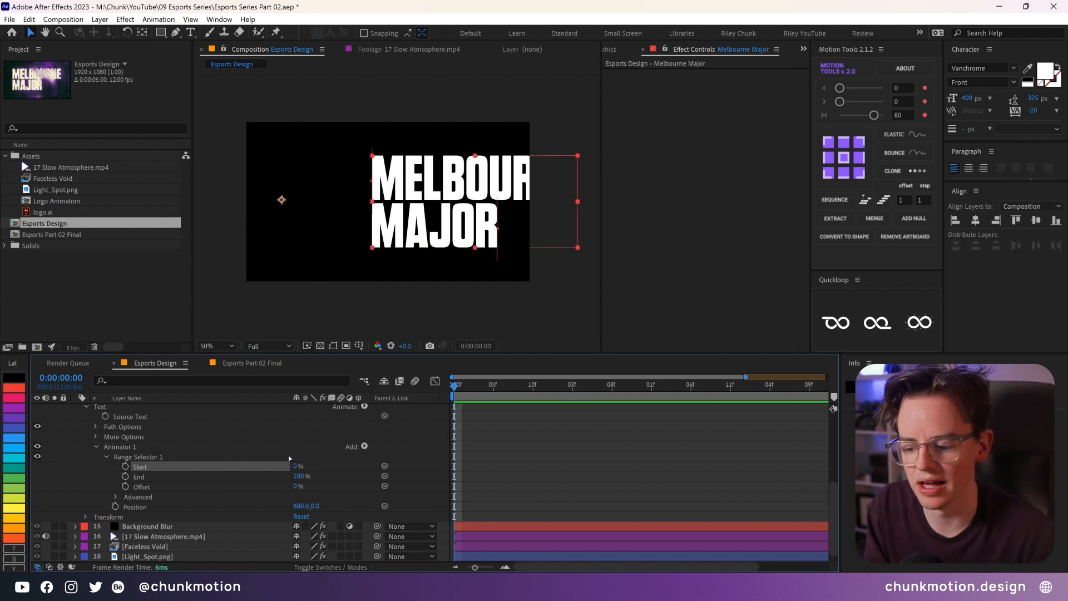
pyautogui.click(103, 494)
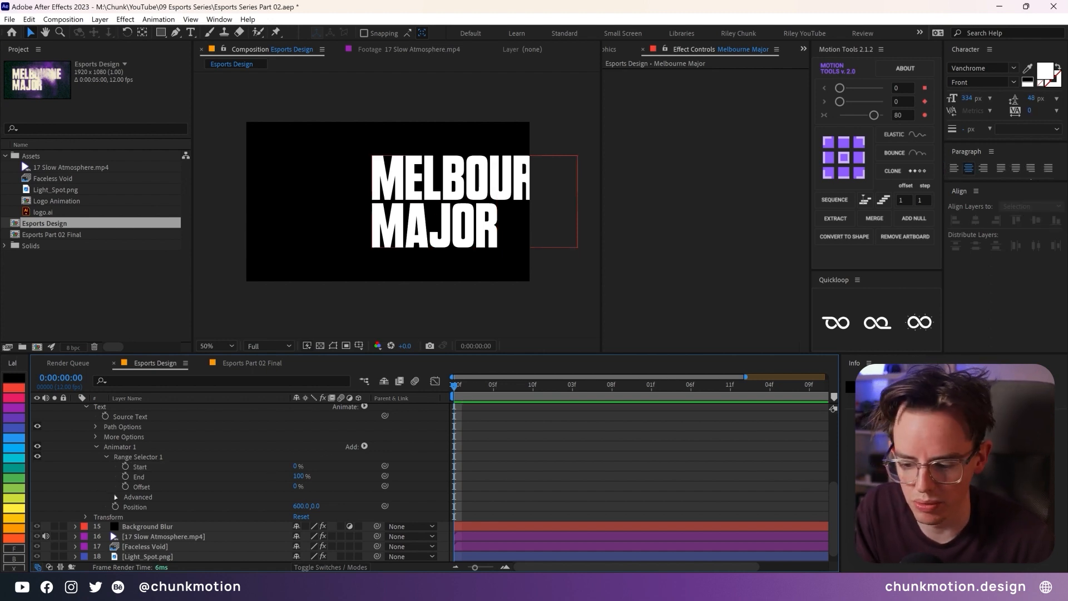
pyautogui.click(114, 497)
pyautogui.scroll(-1, 161, 489)
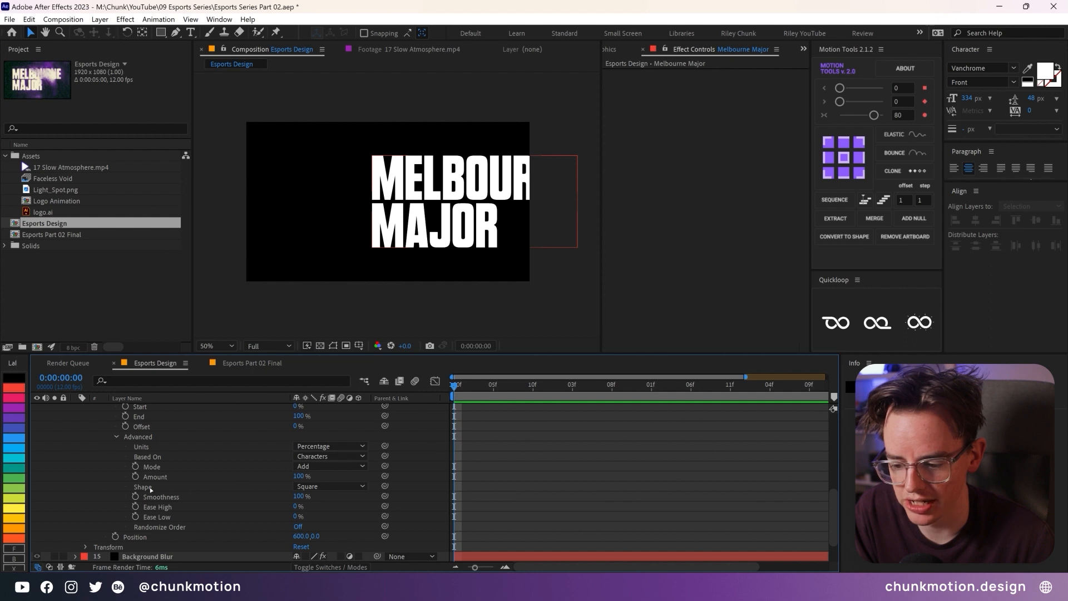
pyautogui.click(146, 487)
pyautogui.click(322, 487)
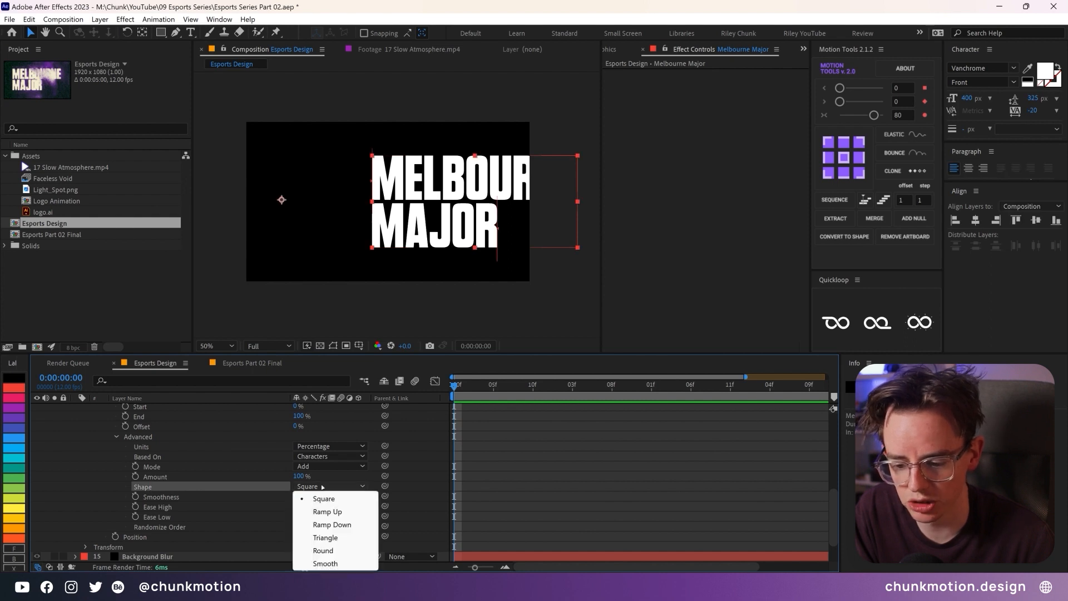
pyautogui.click(338, 512)
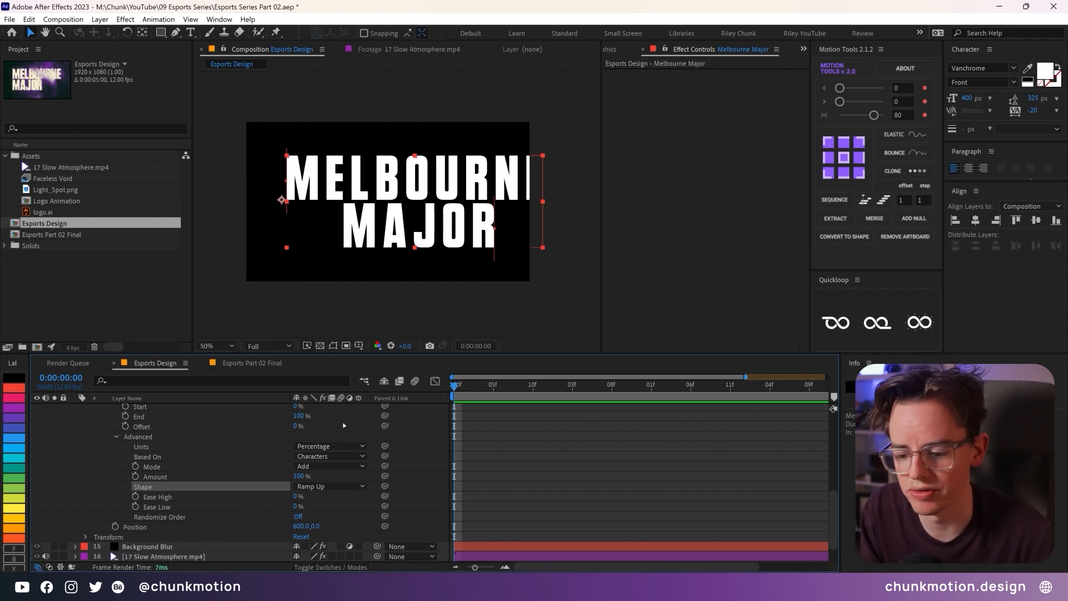
pyautogui.click(341, 425)
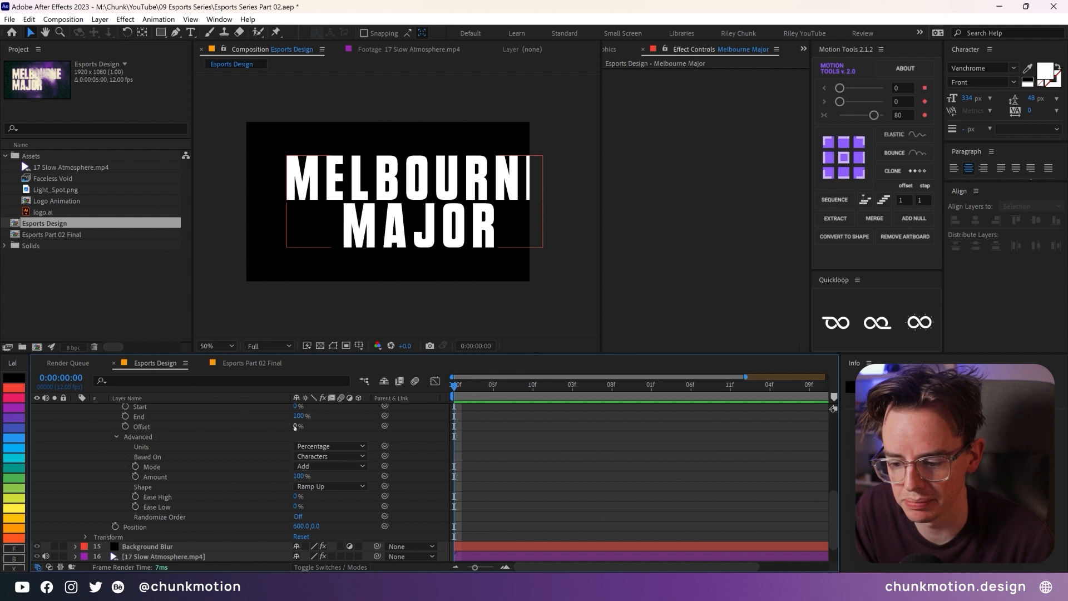
# Step: Set the range selector's Offset to 100% and keyframe it at 0:00:00:00 and 0:00:01:08
pyautogui.scroll(1, 295, 426)
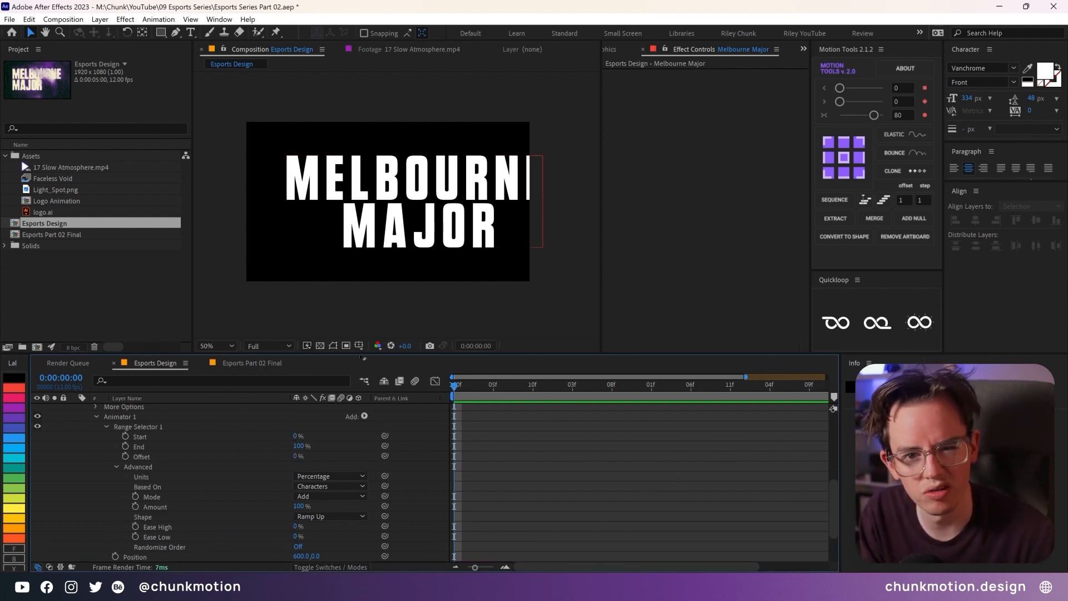
pyautogui.moveTo(298, 457); pyautogui.dragTo(242, 457)
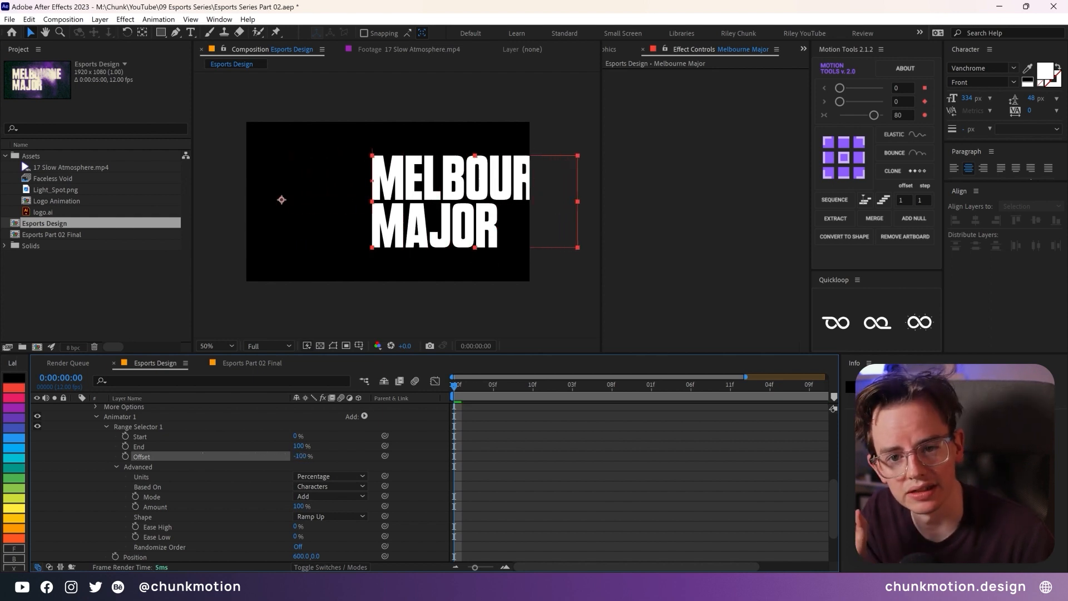
pyautogui.moveTo(203, 456); pyautogui.dragTo(344, 432)
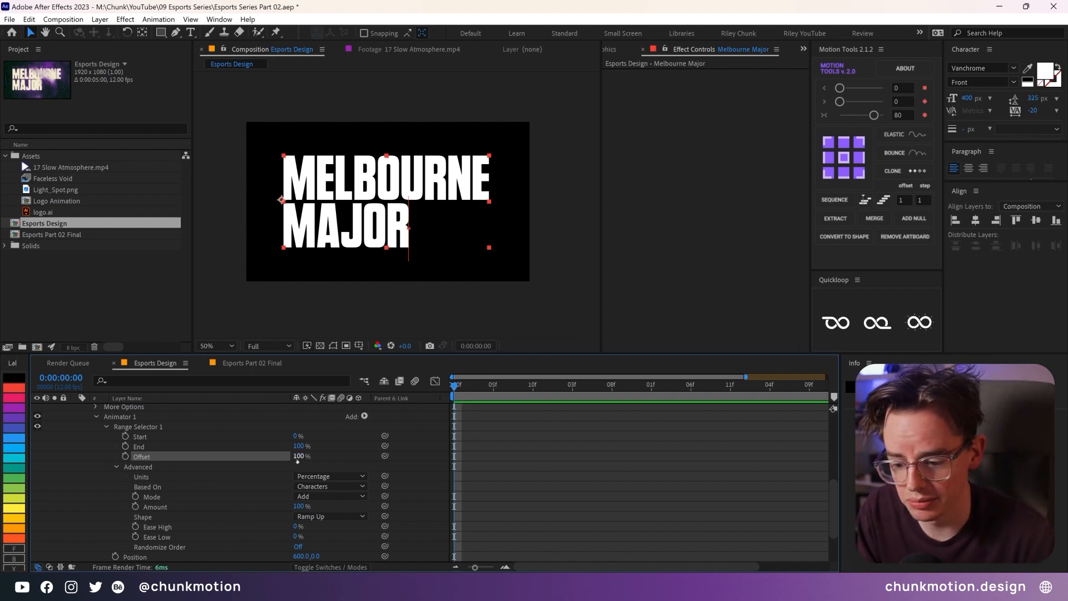
pyautogui.click(125, 457)
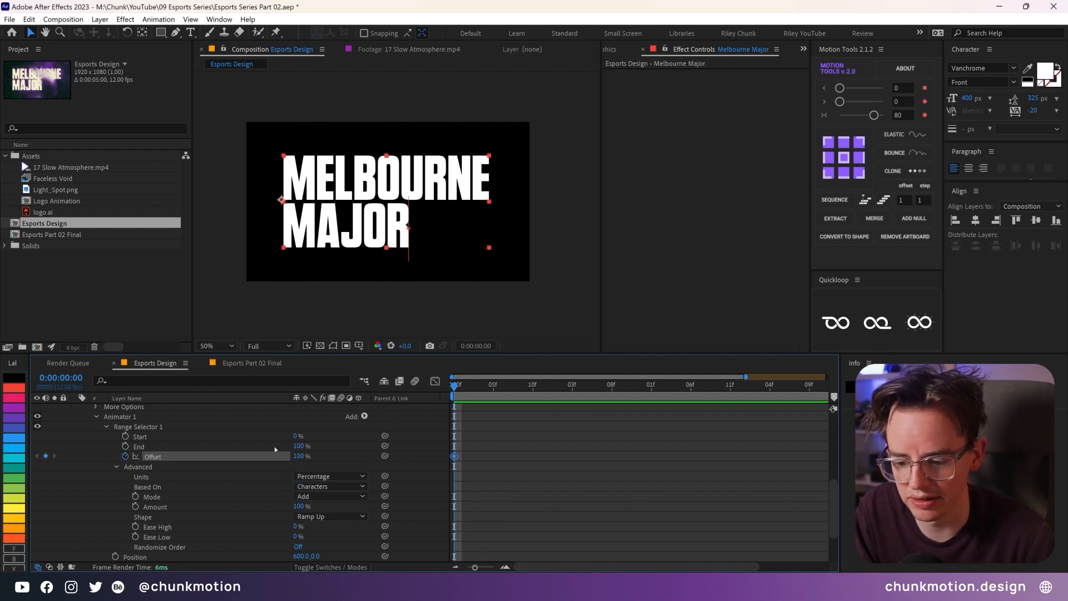
pyautogui.moveTo(465, 390); pyautogui.dragTo(612, 371)
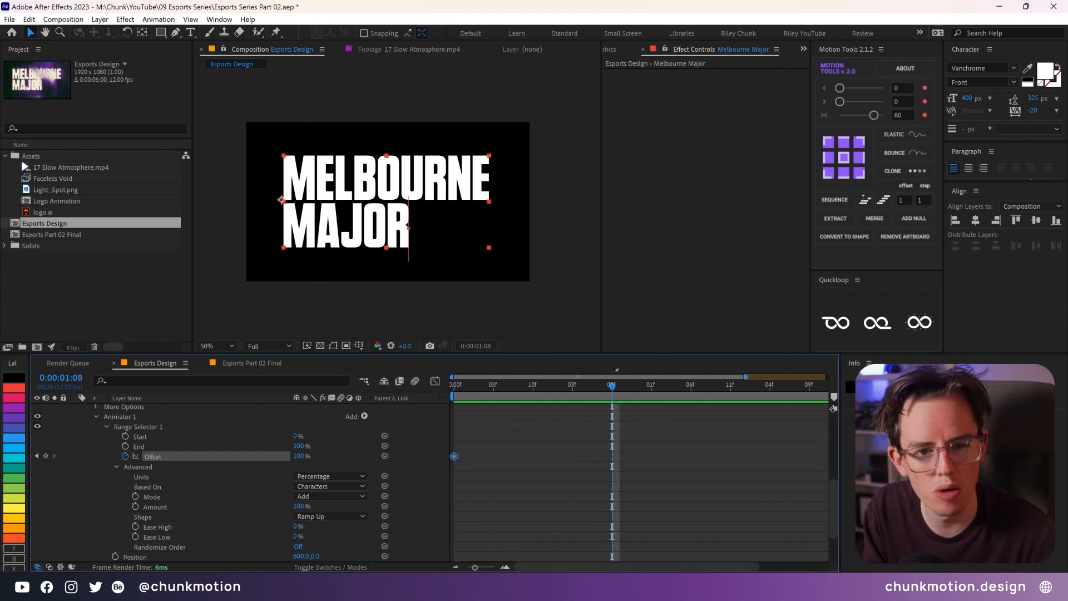
pyautogui.click(46, 456)
# Step: Set the Offset keyframe at 0:00:00:00 to -100% and play back the text animation
pyautogui.moveTo(559, 385); pyautogui.dragTo(454, 385)
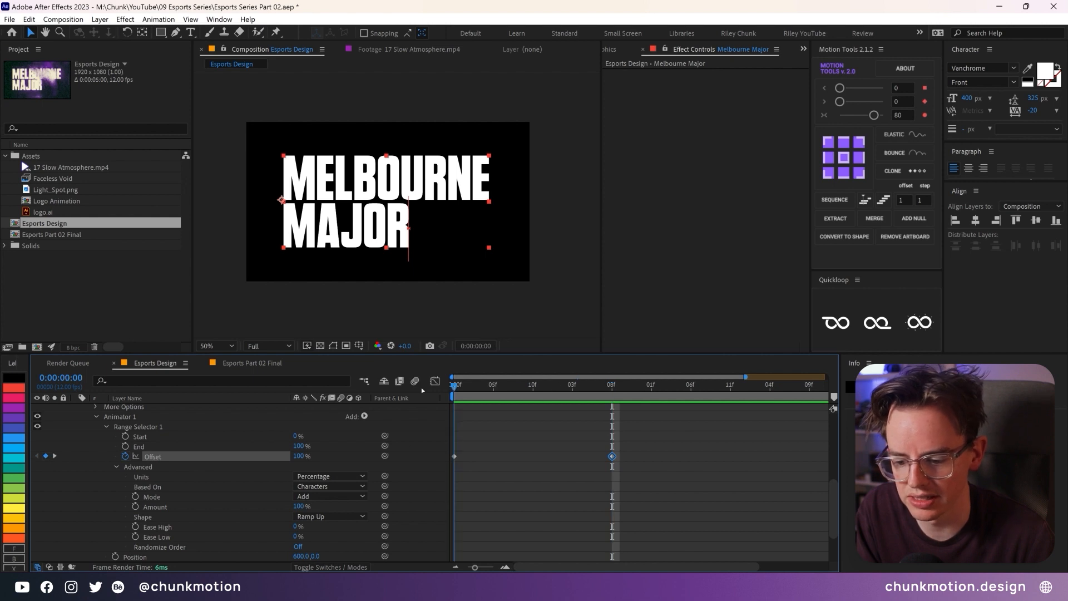
pyautogui.moveTo(288, 456); pyautogui.dragTo(127, 446)
pyautogui.press('space')
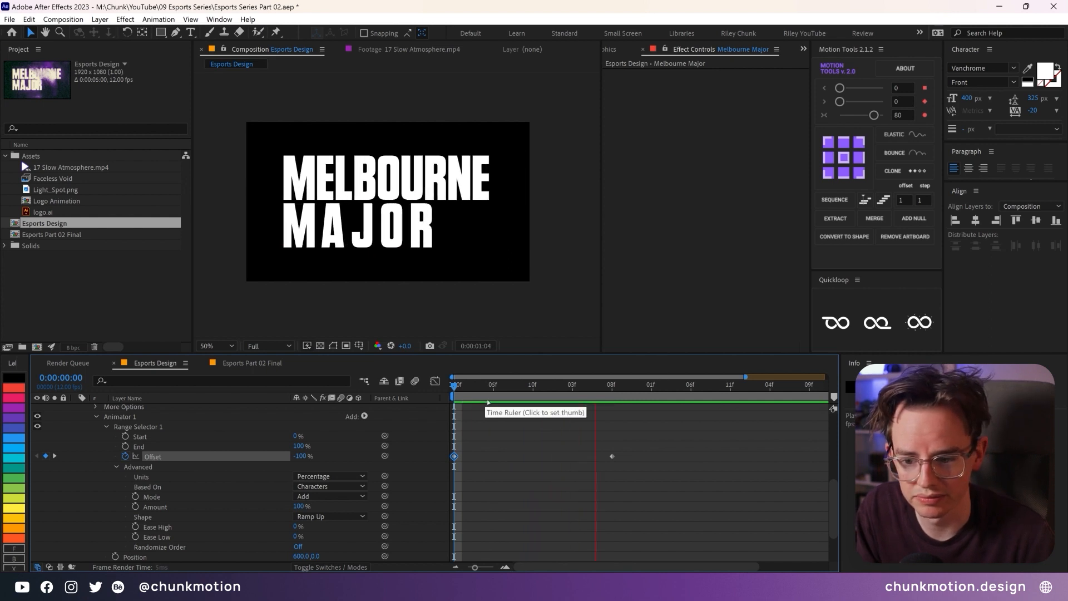
pyautogui.press('space')
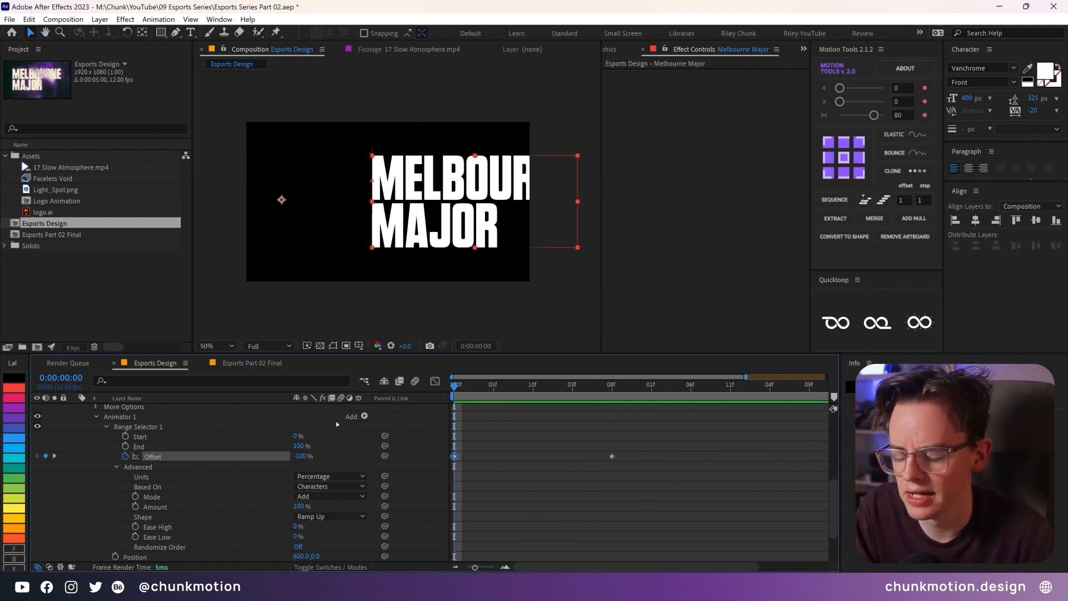
pyautogui.click(350, 447)
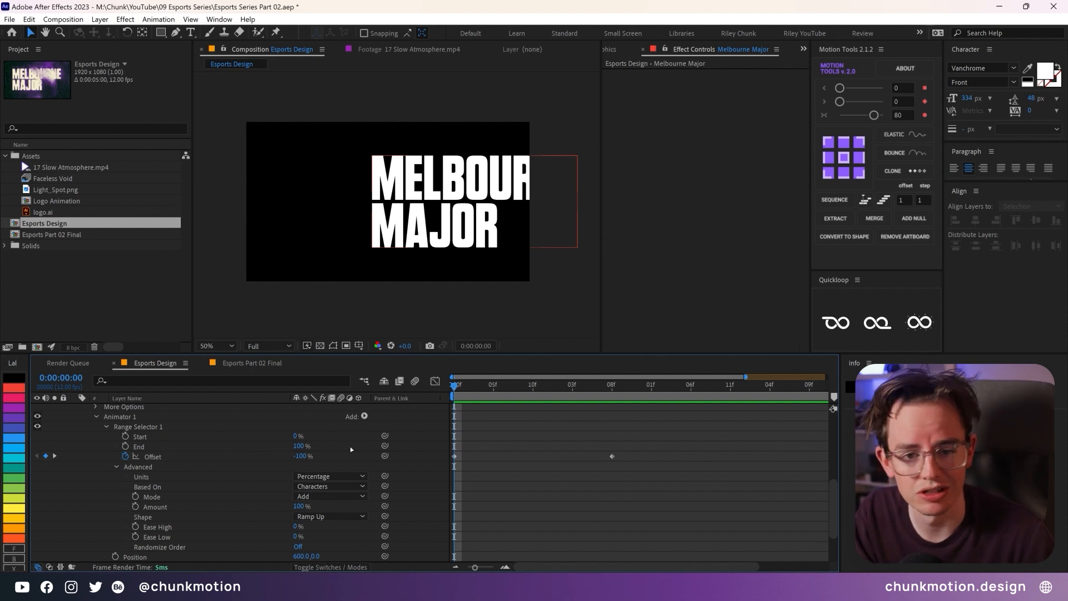
pyautogui.moveTo(634, 449); pyautogui.dragTo(447, 471)
pyautogui.click(506, 456)
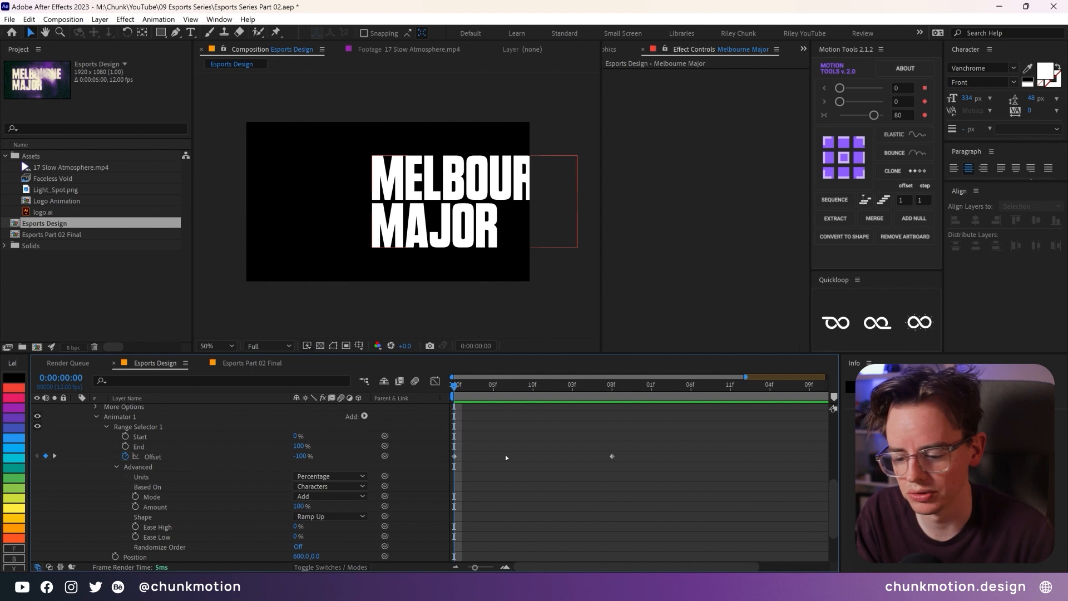
# Step: Set the range selector's Ease High and Ease Low to 85%
pyautogui.click(143, 467)
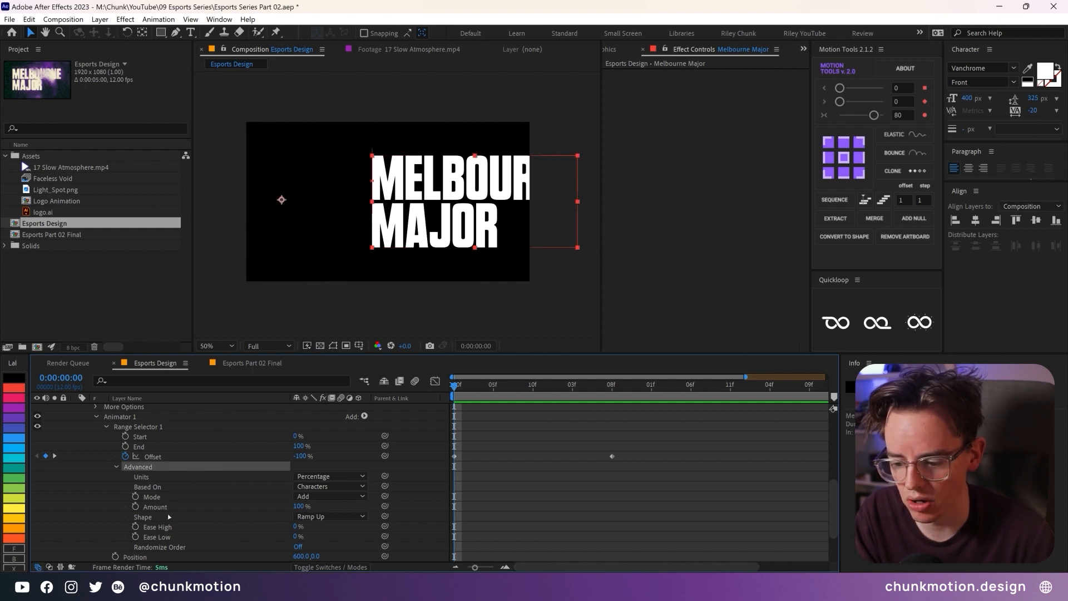
pyautogui.click(299, 528)
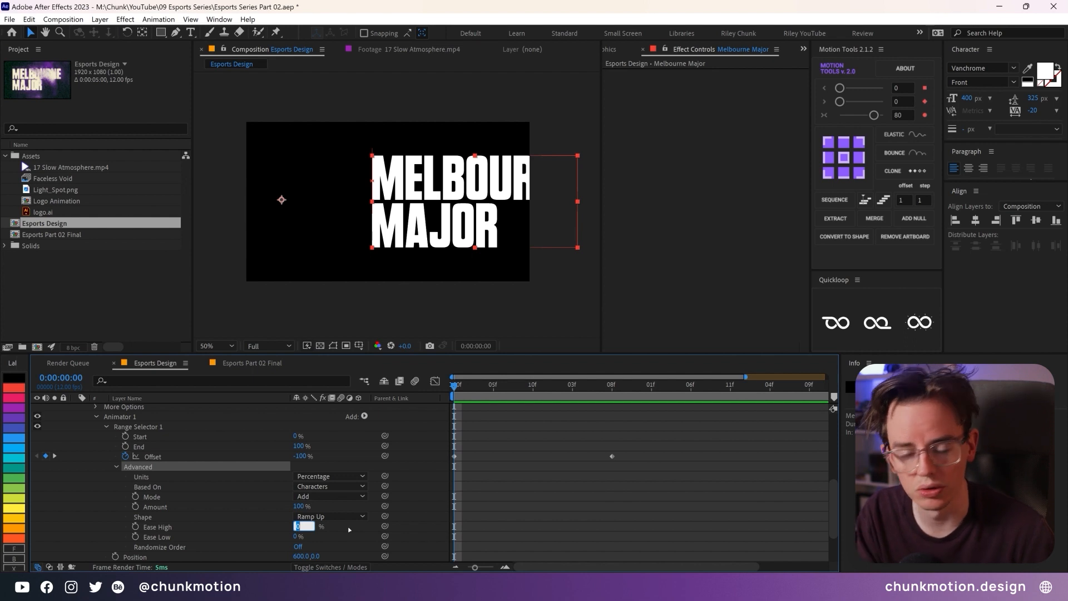
pyautogui.write('85')
pyautogui.press('Tab')
pyautogui.write('85')
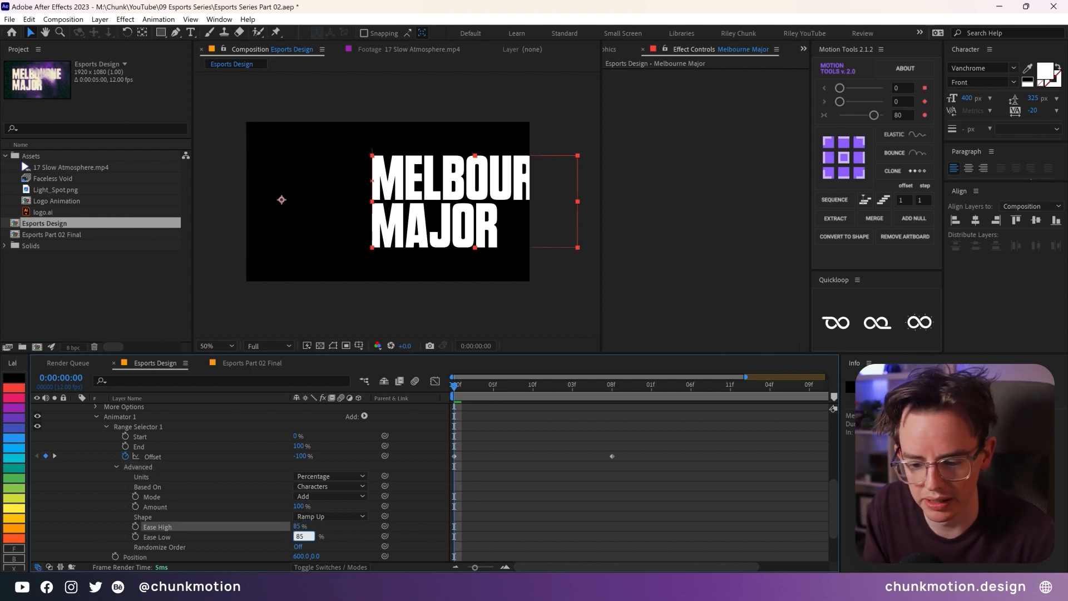
pyautogui.click(531, 492)
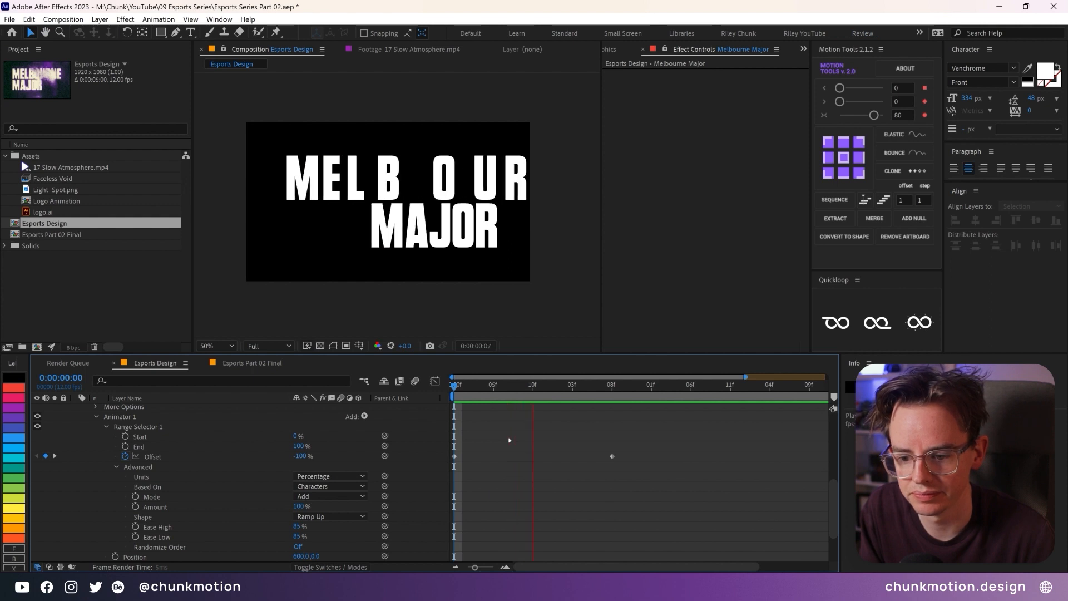
# Step: Play the eased text animation from the start to check the letters' motion
pyautogui.press('space')
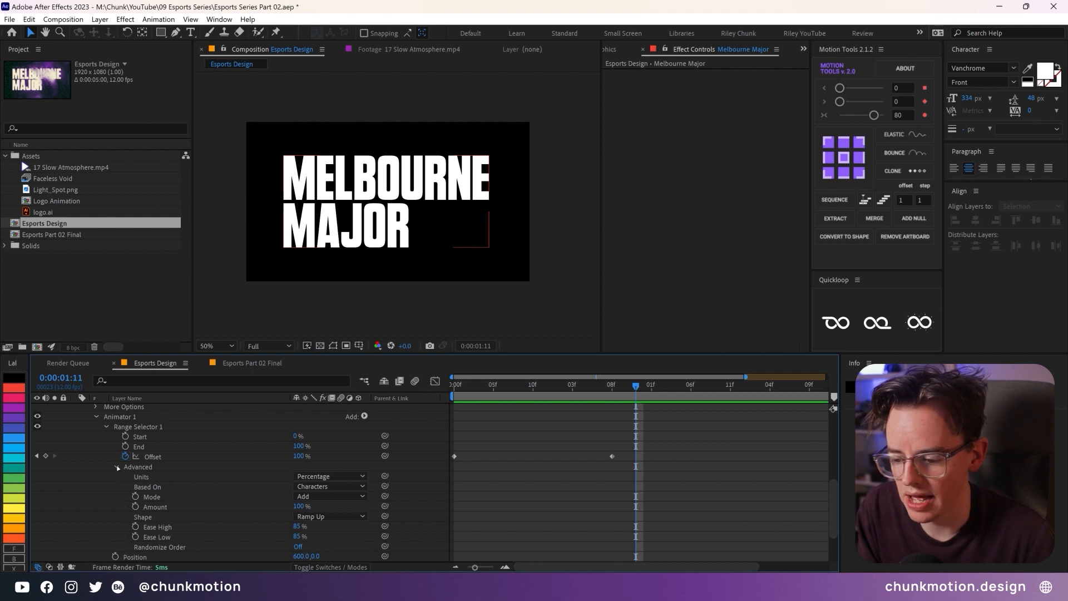
pyautogui.press('Home')
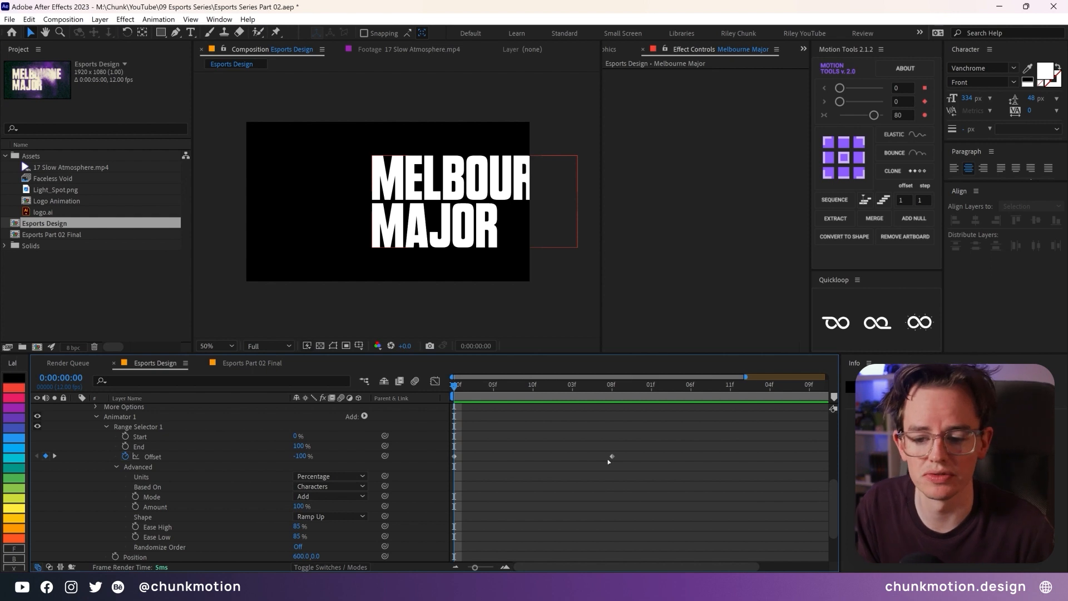
pyautogui.press('space')
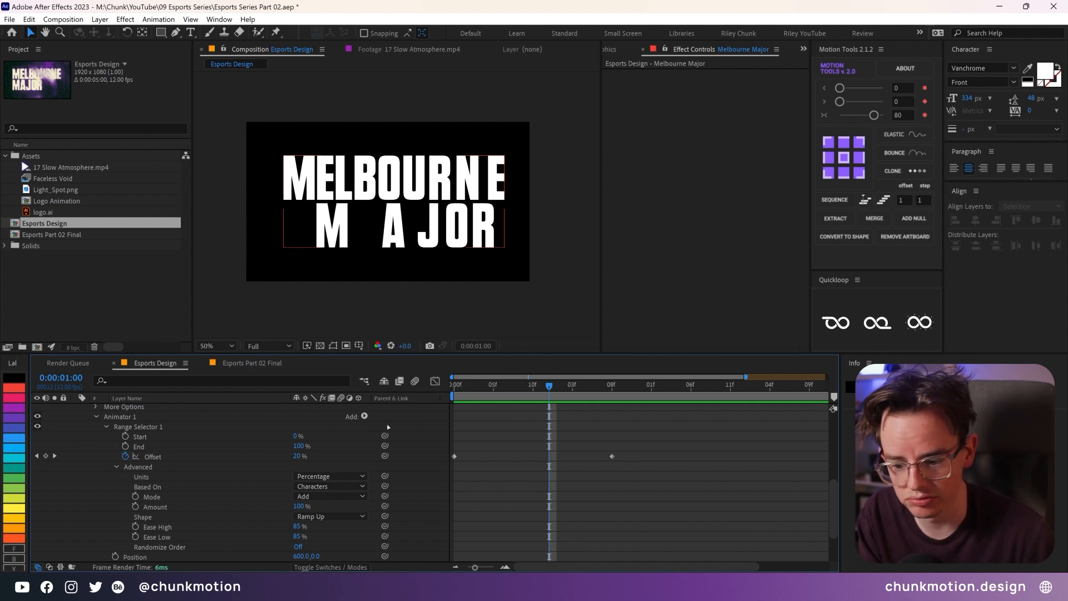
# Step: Add an Opacity property to Animator 1 of the Melbourne Major layer
pyautogui.click(364, 417)
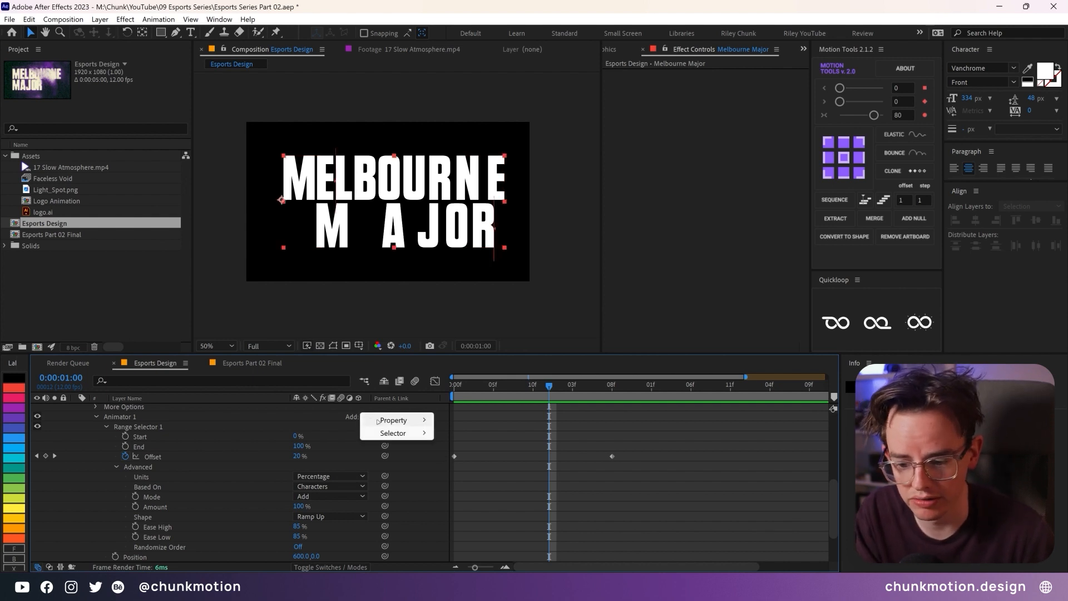
pyautogui.moveTo(383, 421)
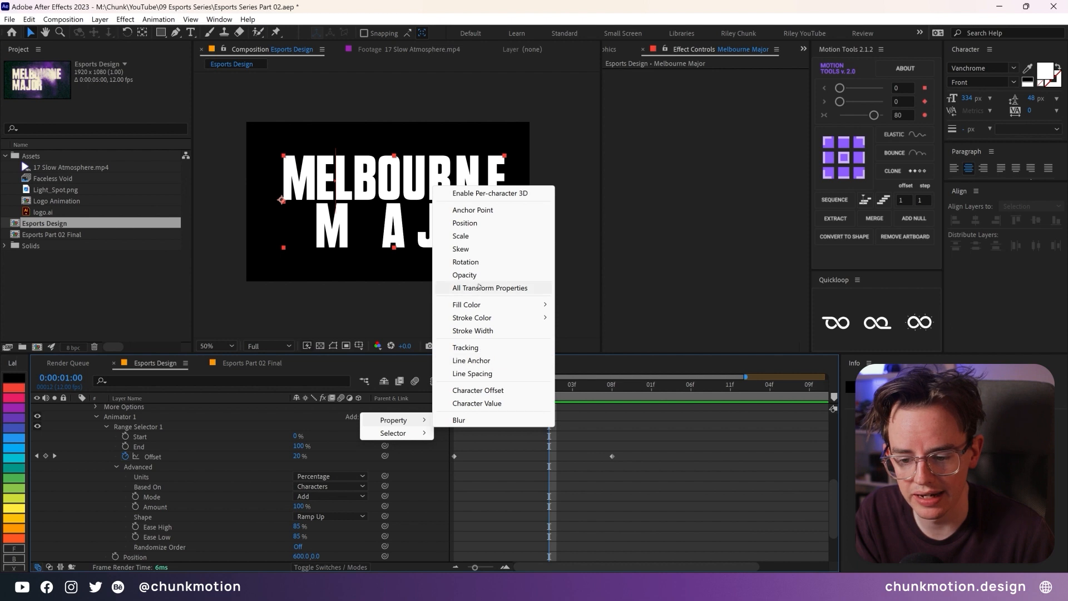
pyautogui.click(465, 275)
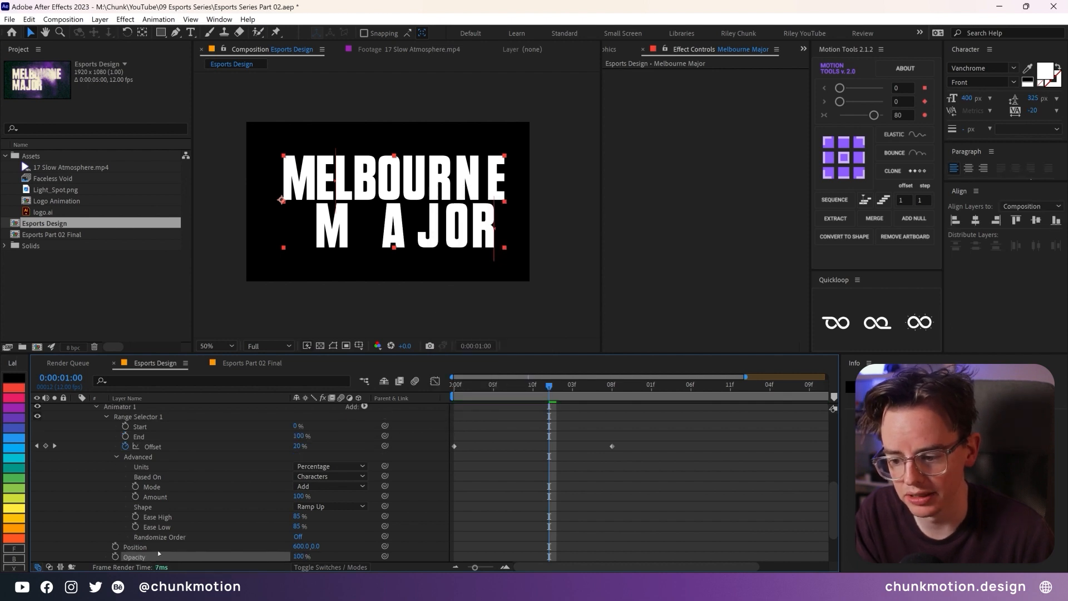
# Step: Set Animator 1's Opacity to 0% and play back the title animation from the first frame
pyautogui.click(330, 557)
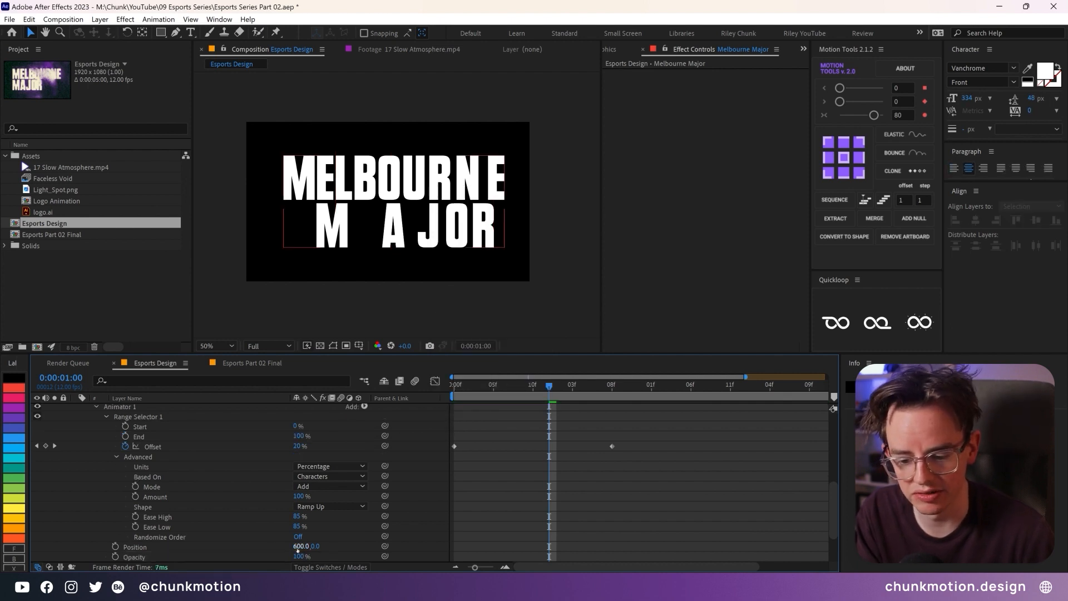
pyautogui.press('Home')
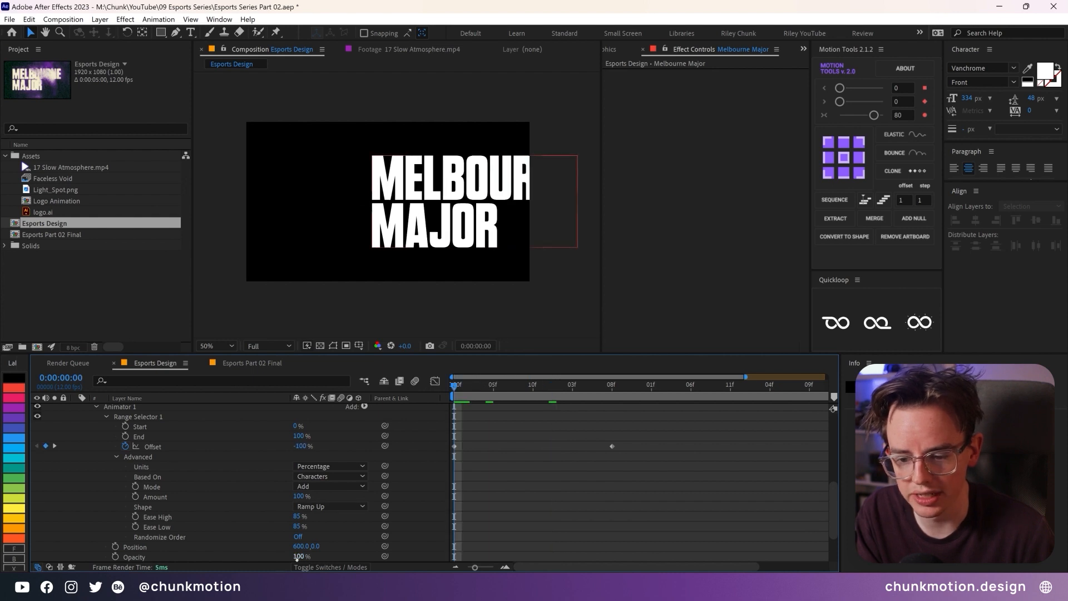
pyautogui.moveTo(299, 557); pyautogui.dragTo(83, 547)
pyautogui.click(545, 494)
pyautogui.press('space')
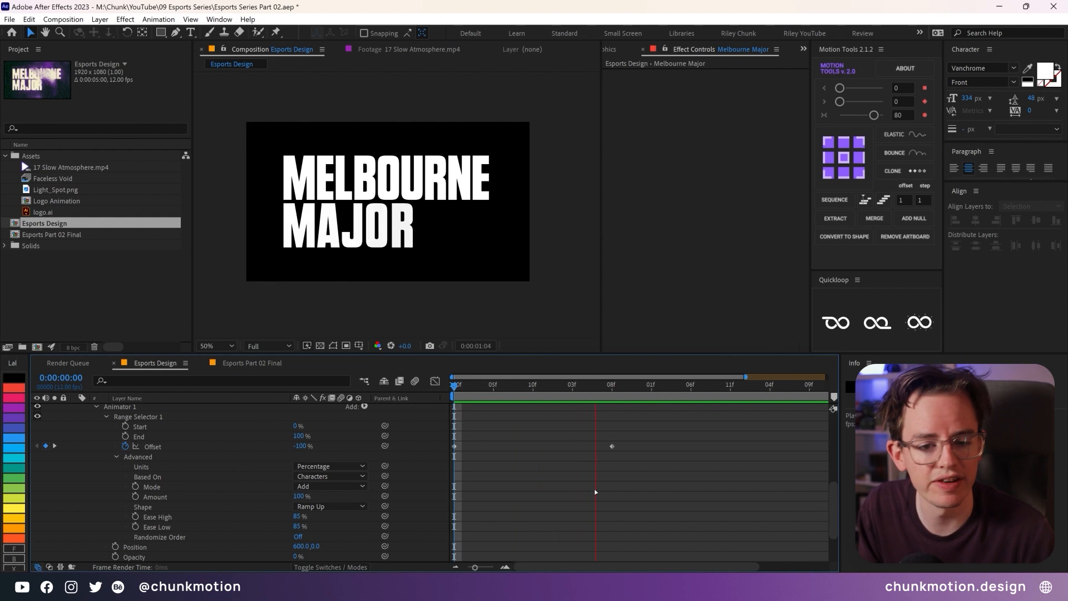
pyautogui.press('space')
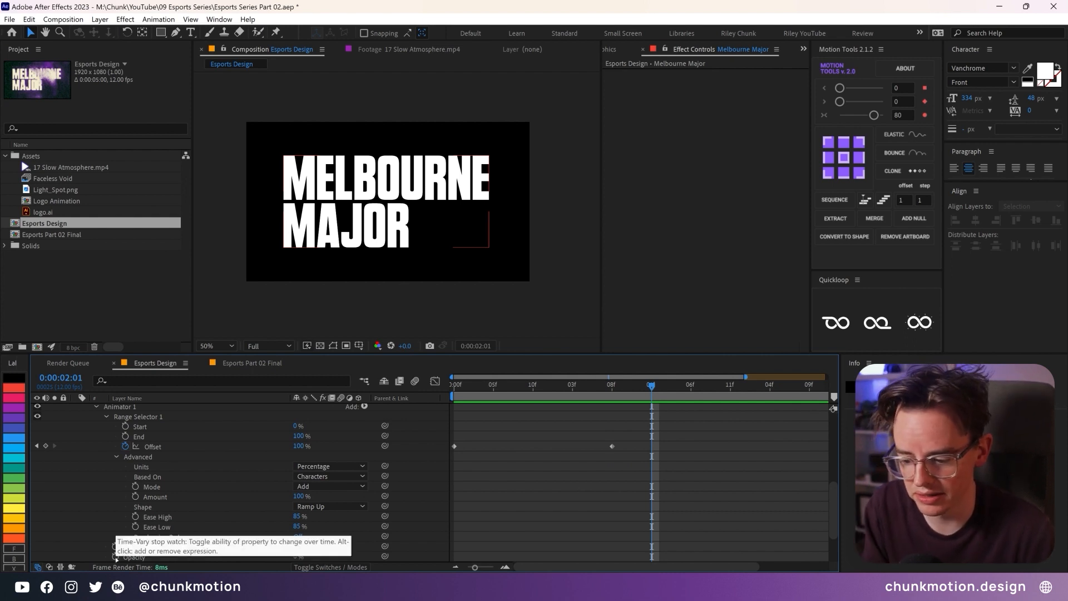
# Step: Delete the Opacity property from Animator 1 and collapse that animator's settings
pyautogui.click(136, 557)
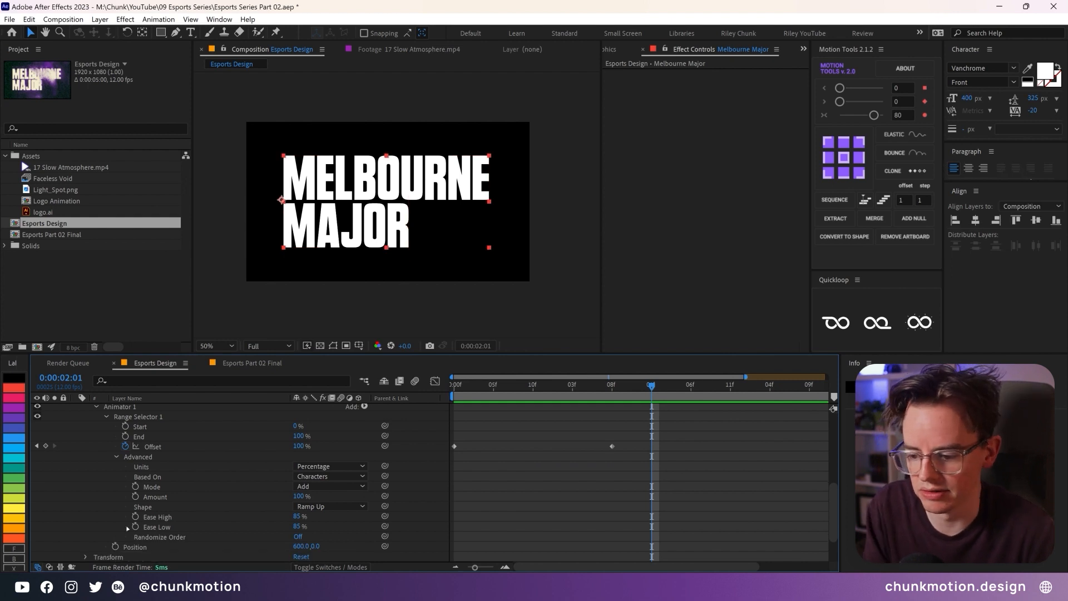
pyautogui.scroll(2, 108, 478)
pyautogui.click(97, 468)
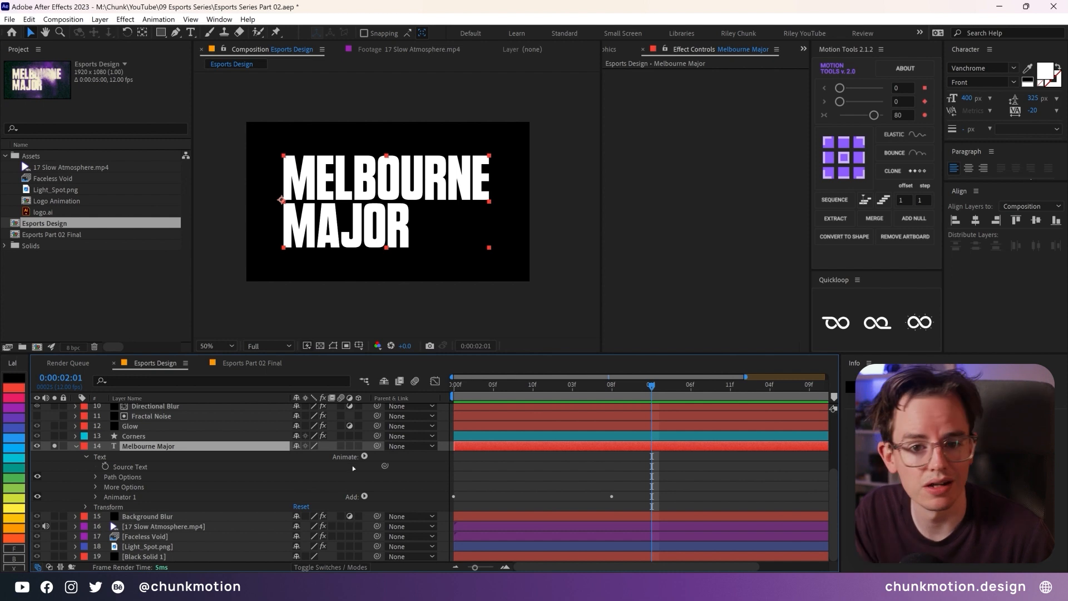
# Step: Add a second, separate text animator with an Opacity property to the Melbourne Major layer
pyautogui.click(364, 457)
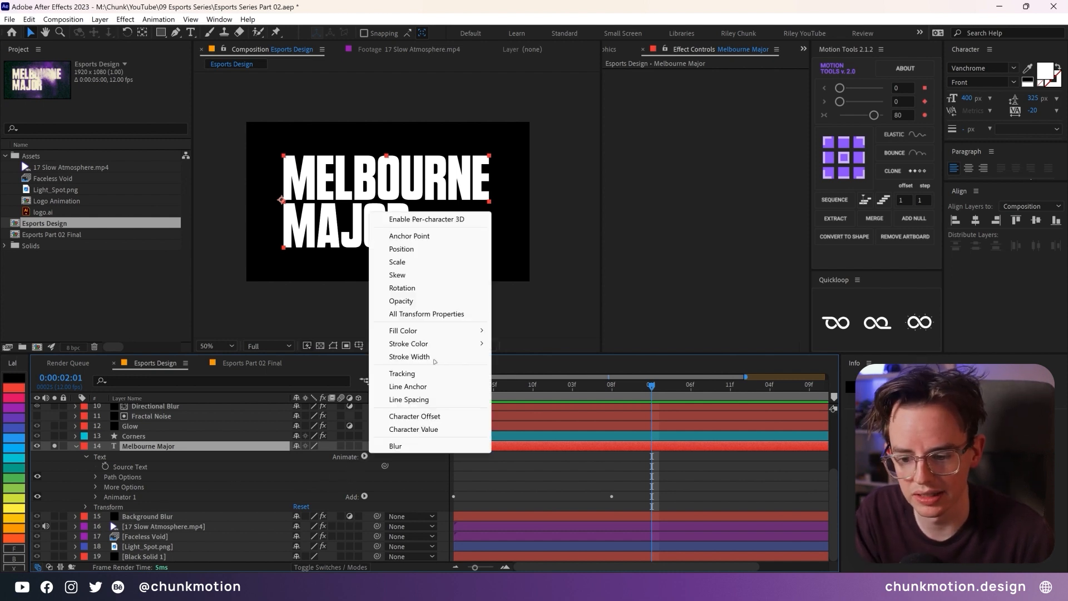
pyautogui.click(401, 301)
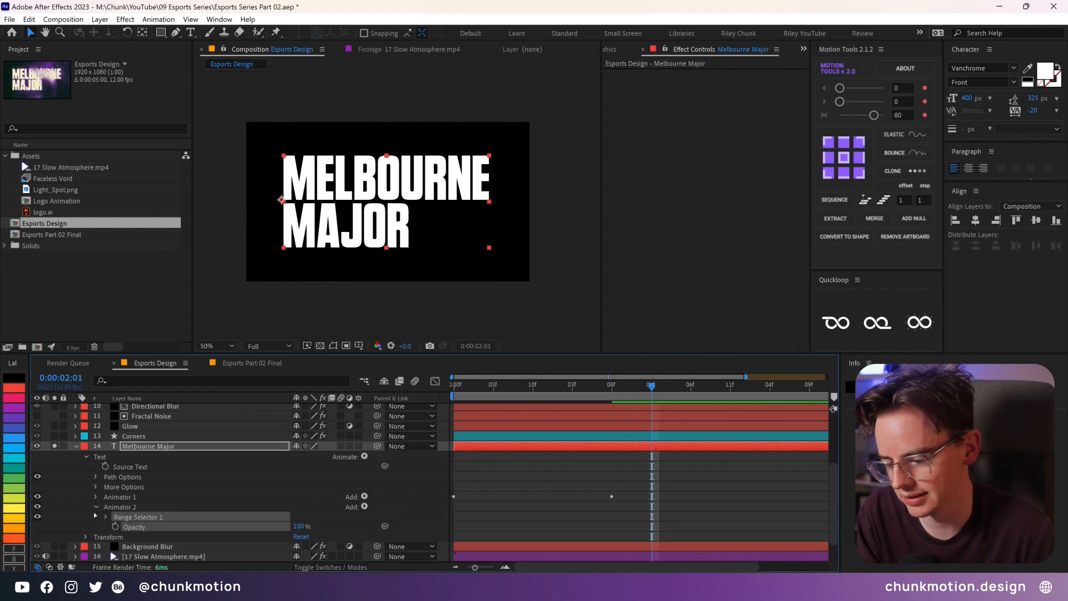
pyautogui.click(89, 522)
pyautogui.click(119, 507)
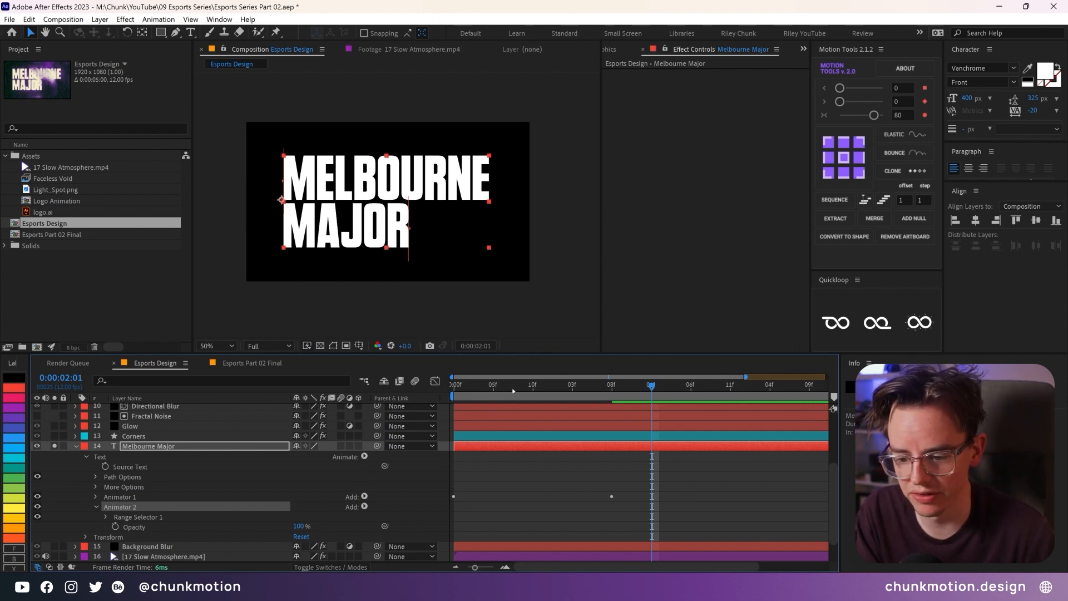
# Step: Set the Smoothness in the advanced settings of Animator 2's Range Selector 1 to 0%
pyautogui.click(105, 518)
pyautogui.scroll(-1, 100, 520)
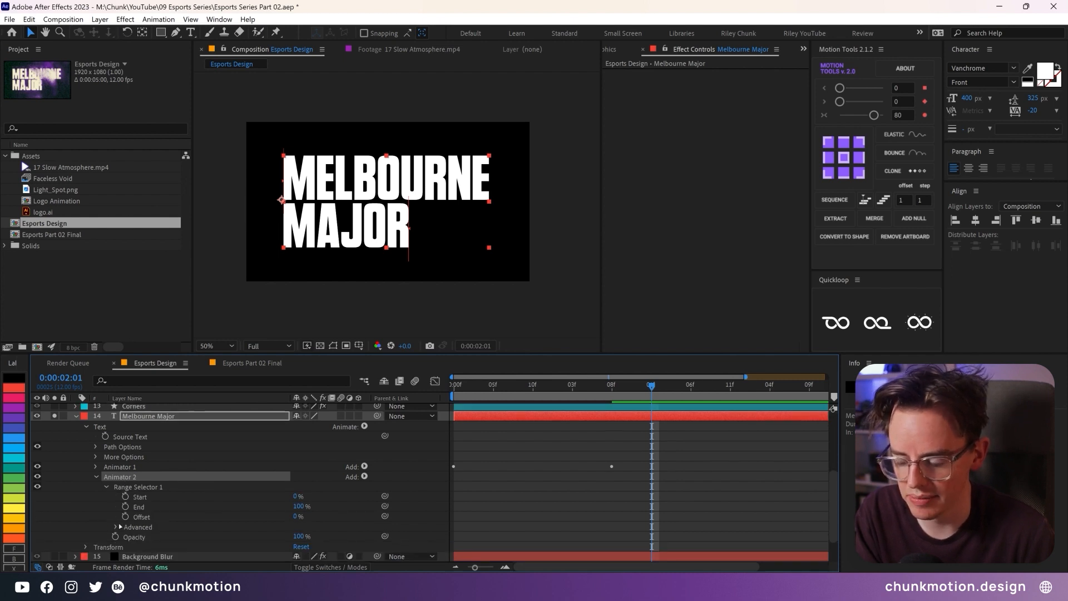
pyautogui.click(115, 527)
pyautogui.scroll(-2, 111, 521)
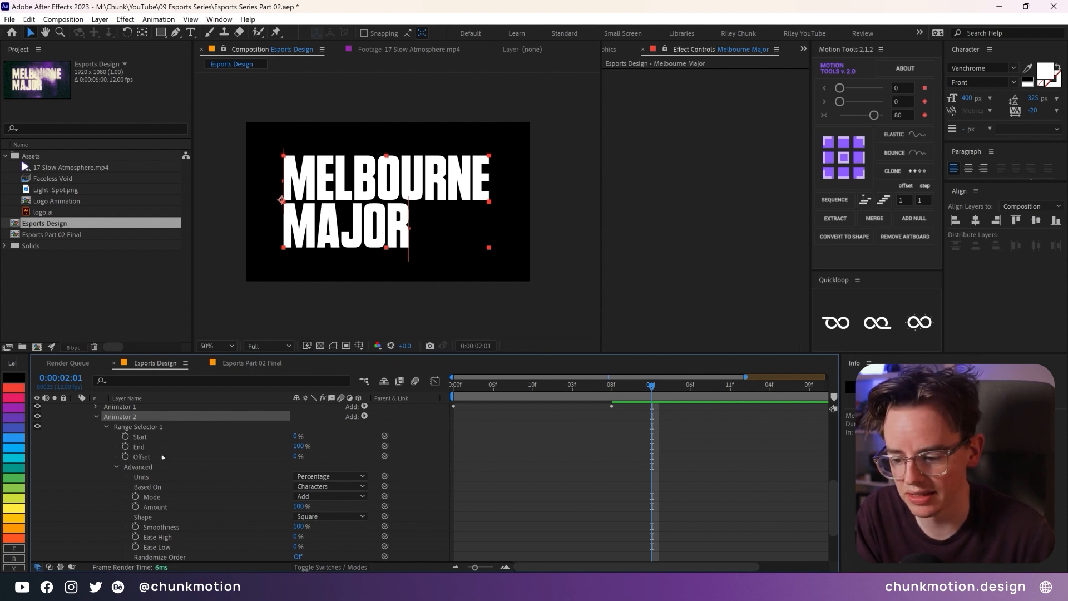
pyautogui.scroll(-2, 176, 467)
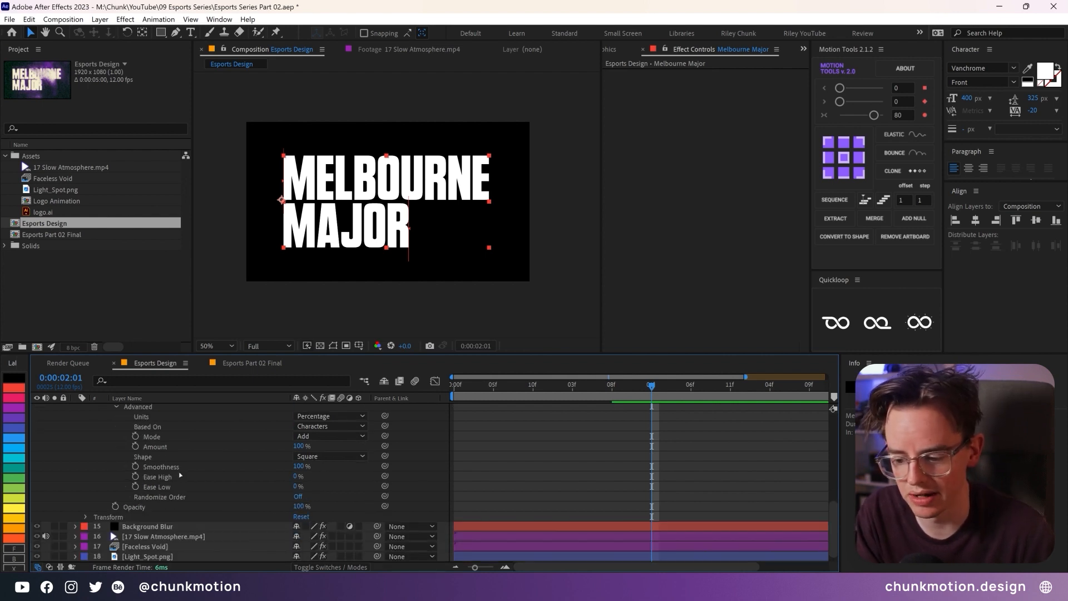
pyautogui.scroll(1, 276, 504)
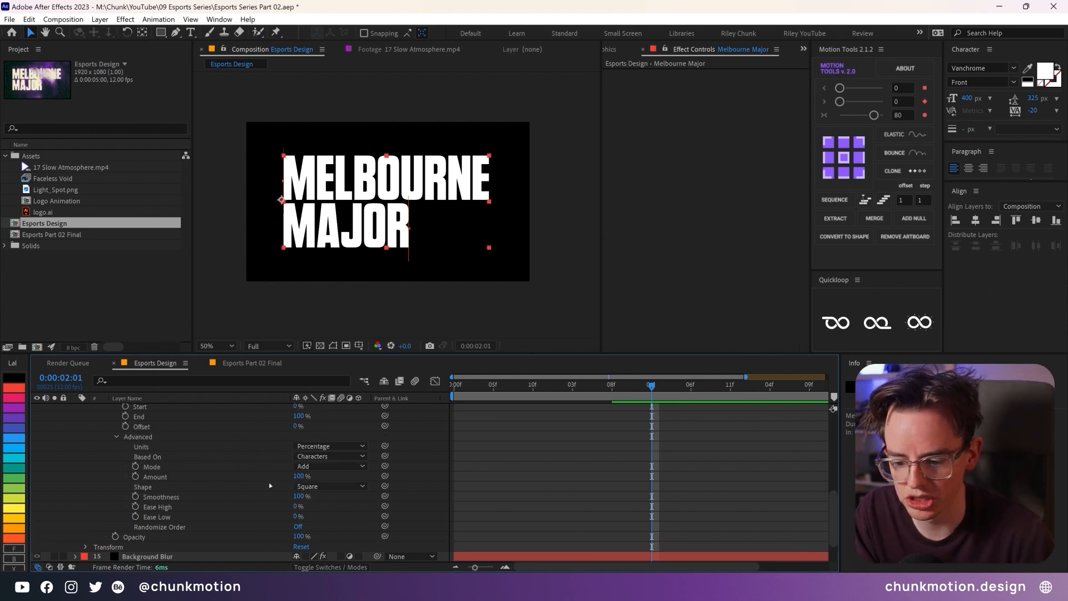
pyautogui.click(289, 496)
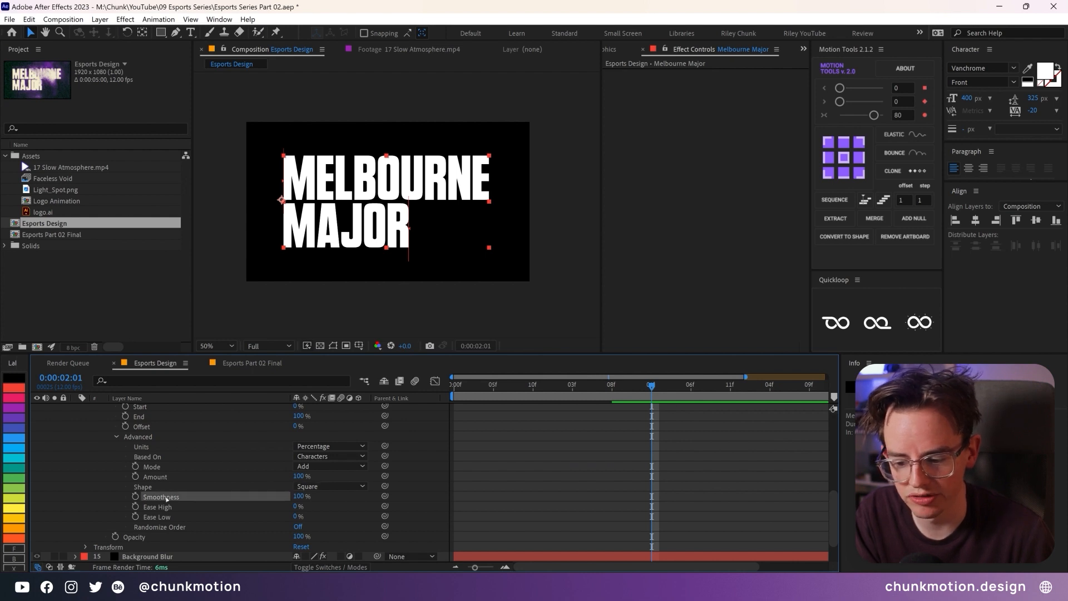
pyautogui.moveTo(299, 496); pyautogui.dragTo(281, 496)
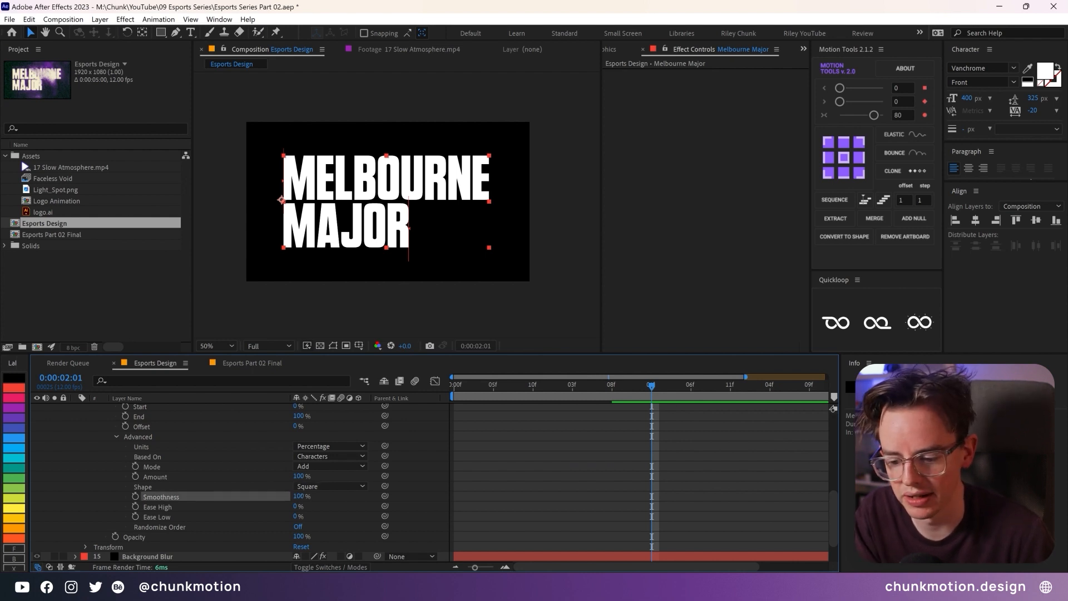
# Step: Set the Opacity of Animator 2 to 0%
pyautogui.click(299, 536)
pyautogui.write('86')
pyautogui.press('Return')
pyautogui.moveTo(291, 536); pyautogui.dragTo(234, 534)
pyautogui.click(110, 522)
# Step: Test Animator 2's range selector by raising Start to 100% and resetting it to 0%
pyautogui.scroll(1, 223, 478)
pyautogui.moveTo(293, 437); pyautogui.dragTo(349, 429)
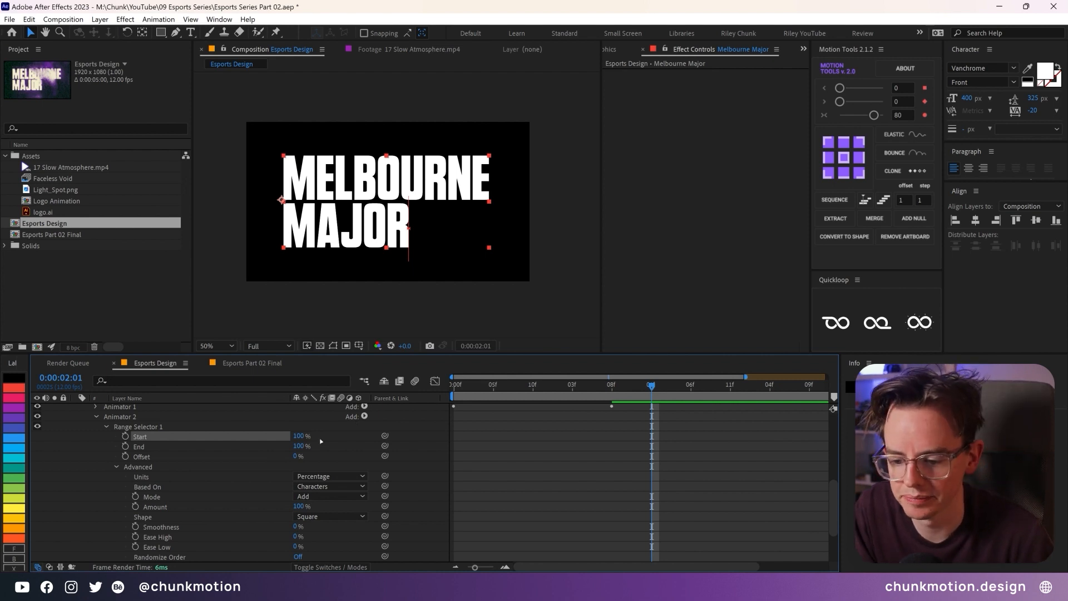
pyautogui.click(300, 436)
pyautogui.write('0')
pyautogui.click(338, 443)
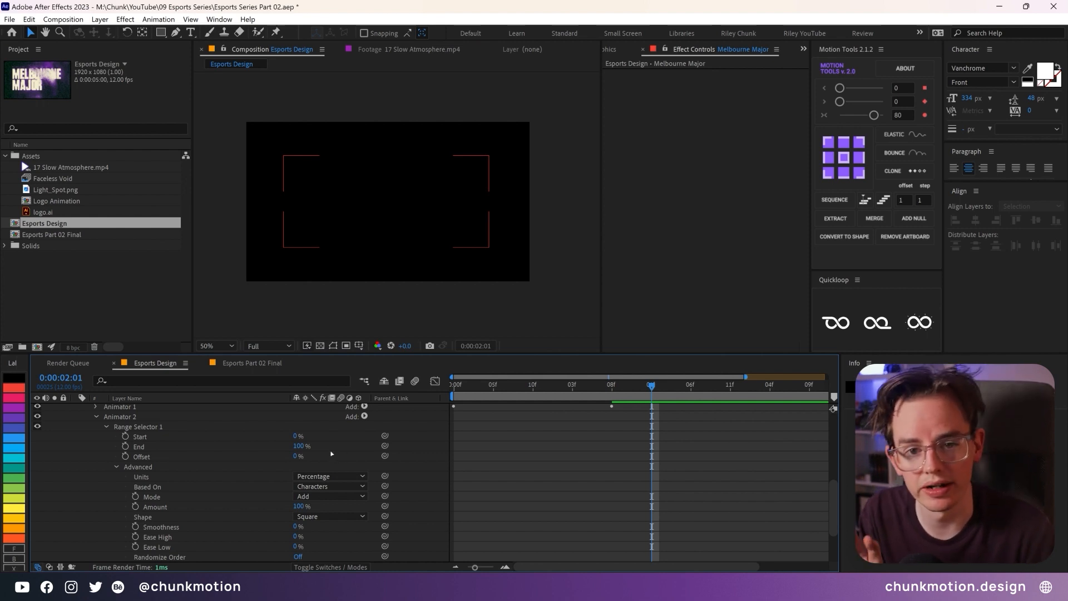
# Step: Add an expression to the Start of Animator 2's Range Selector 1, replacing the default text with linear()
pyautogui.click(140, 437)
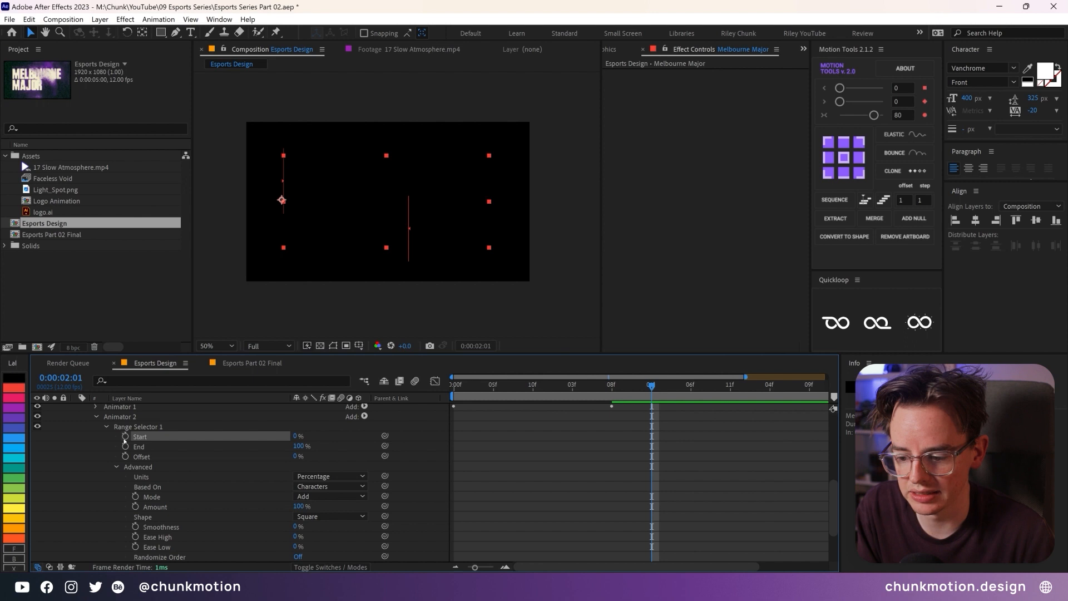
pyautogui.keyDown('alt'); pyautogui.click(126, 437); pyautogui.keyUp('alt')
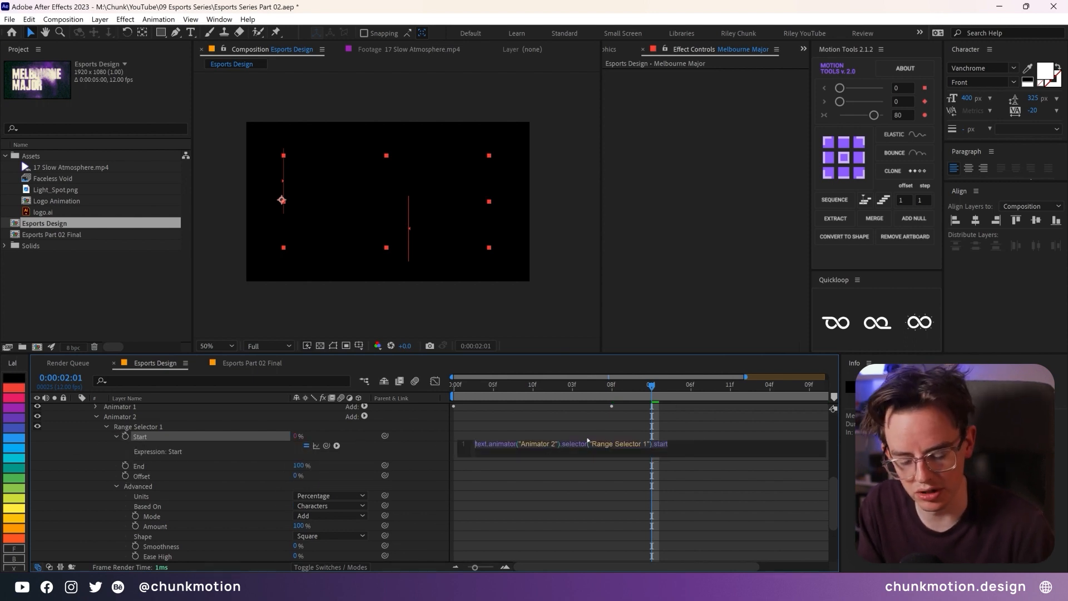
pyautogui.hotkey('ctrl', 'a')
pyautogui.press('BackSpace')
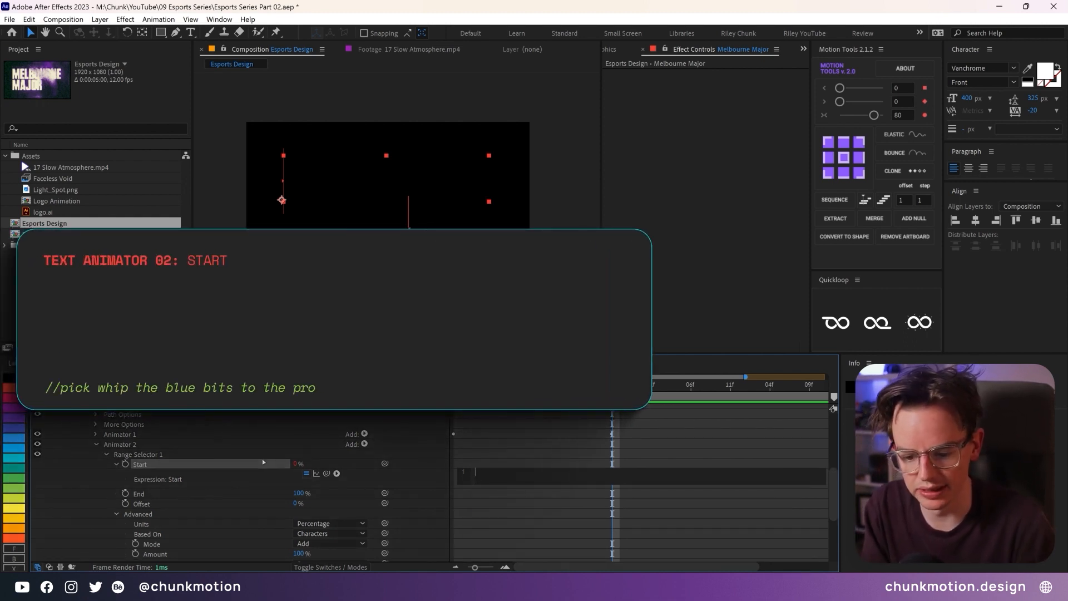
pyautogui.write('linear(')
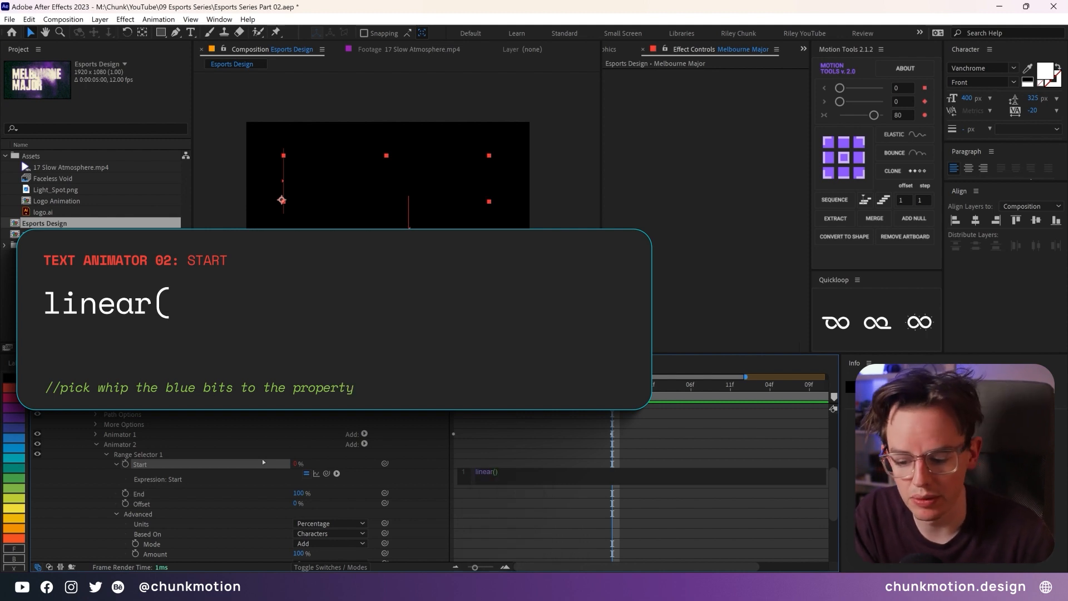
# Step: Pick-whip the Offset of Animator 1's Range Selector 1 into the Start expression as the first argument of linear()
pyautogui.click(112, 438)
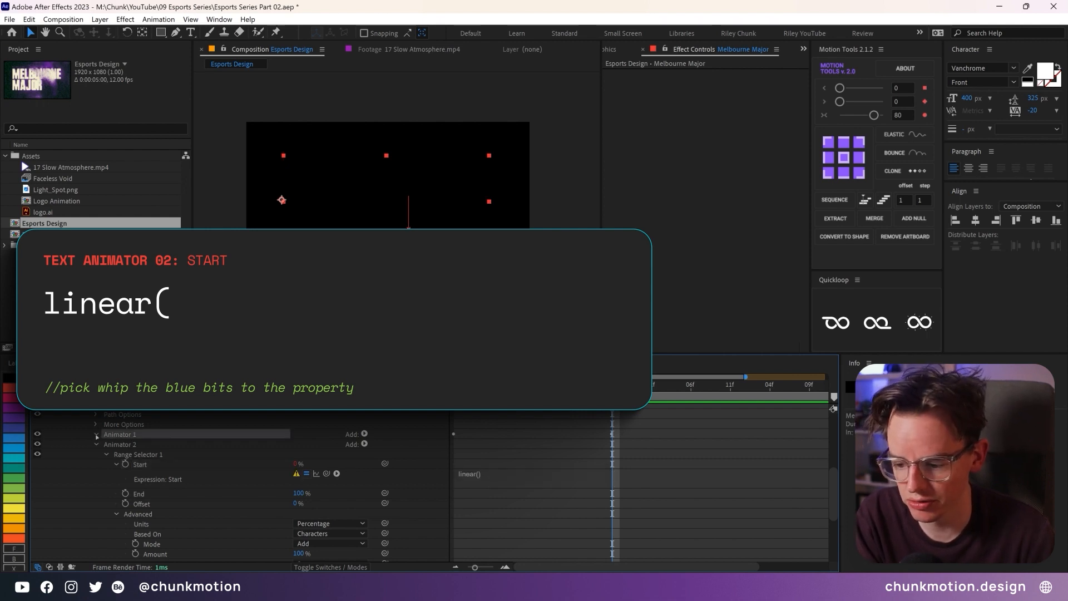
pyautogui.click(97, 436)
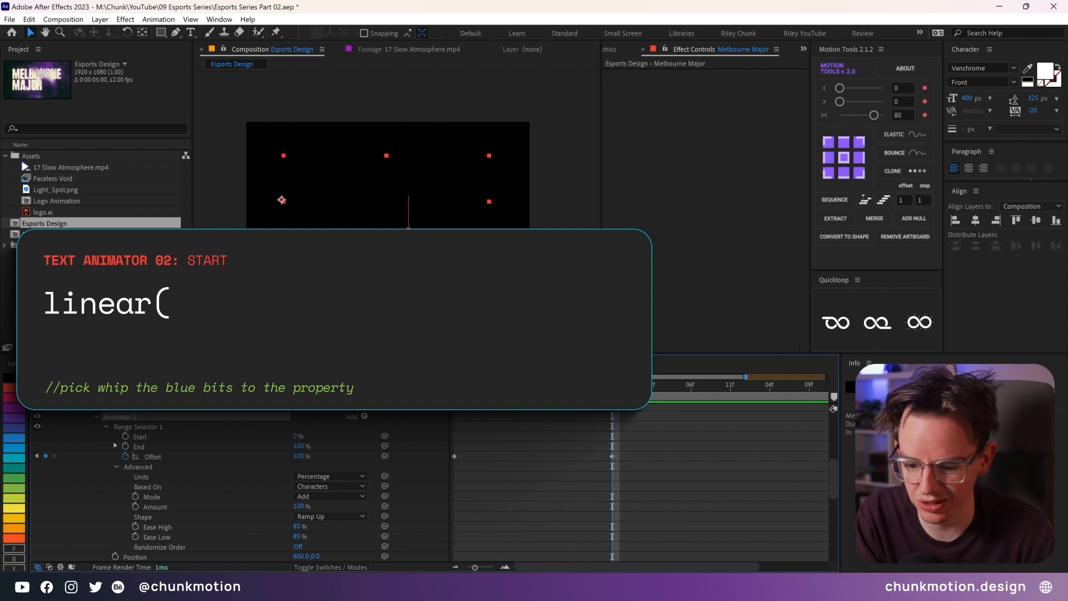
pyautogui.click(162, 459)
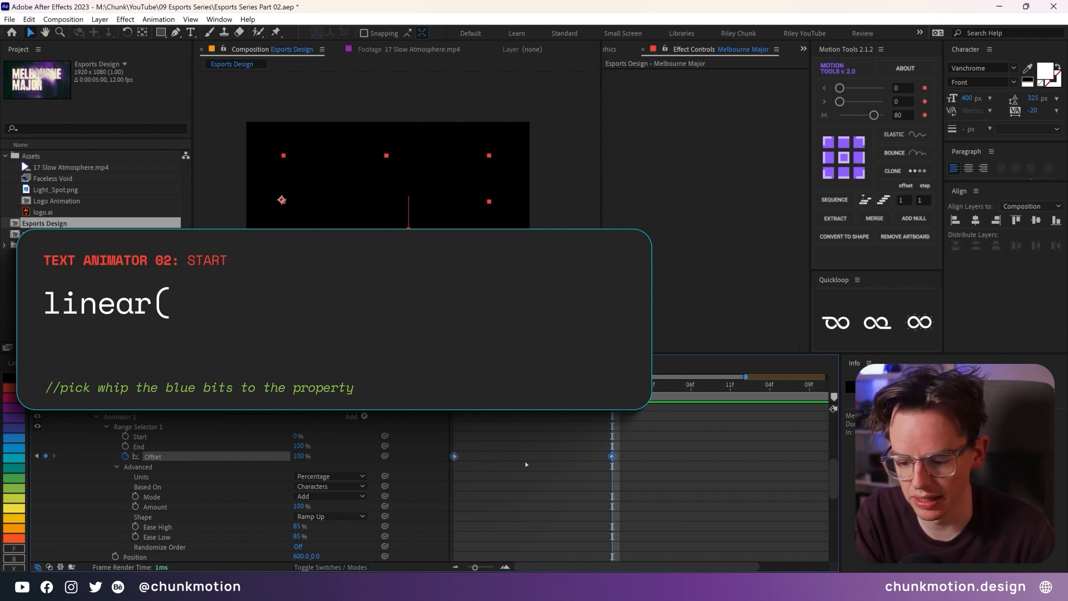
pyautogui.scroll(-3, 526, 464)
pyautogui.click(477, 508)
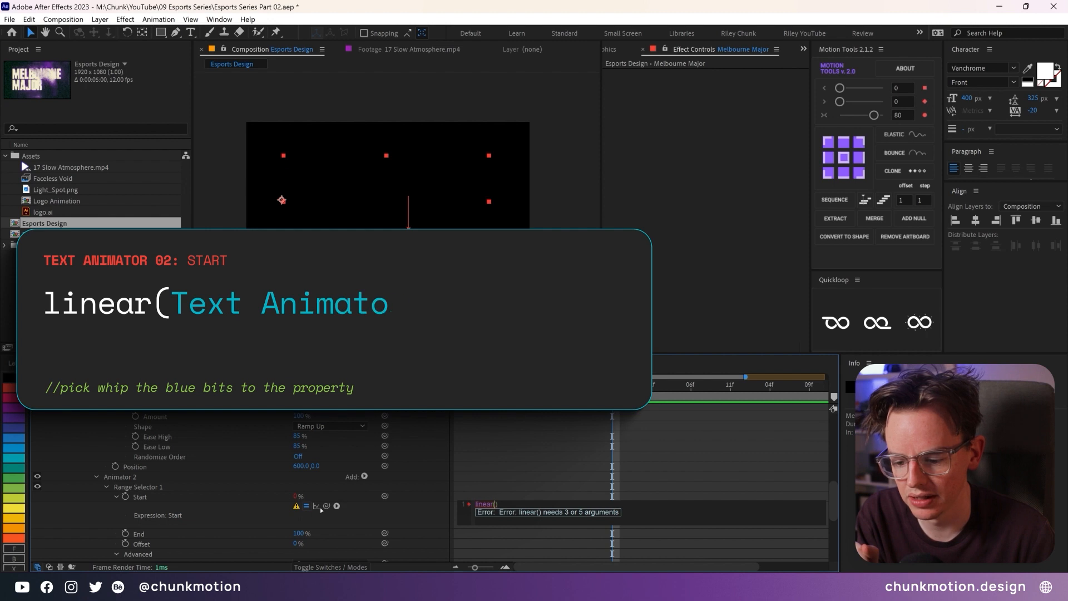
pyautogui.moveTo(327, 506); pyautogui.dragTo(174, 472)
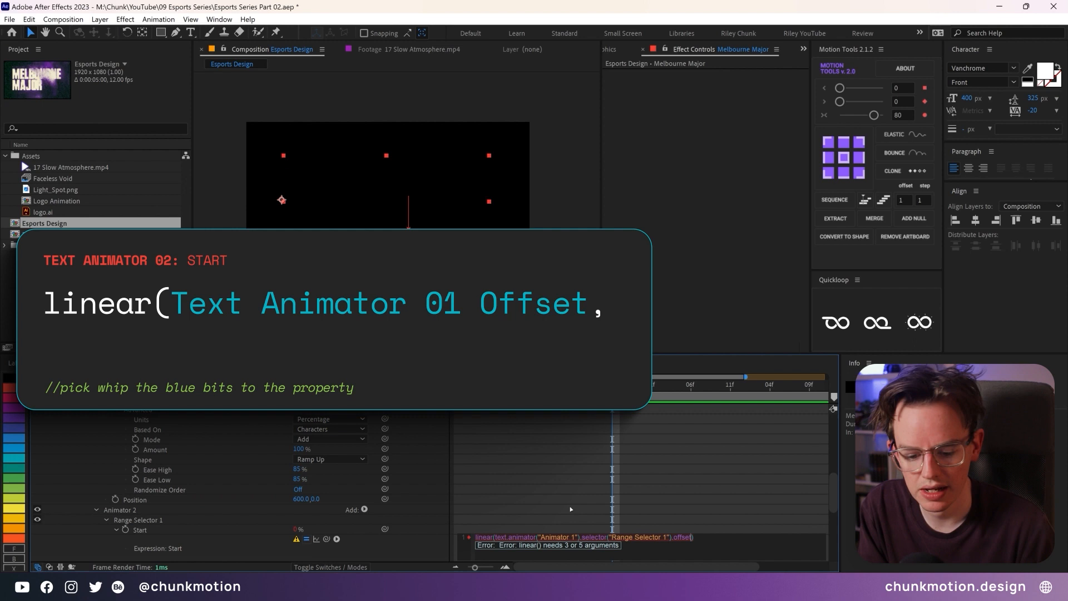
# Step: Complete the Start expression with the remaining linear() arguments -50,50,0,100 and apply it
pyautogui.write(',')
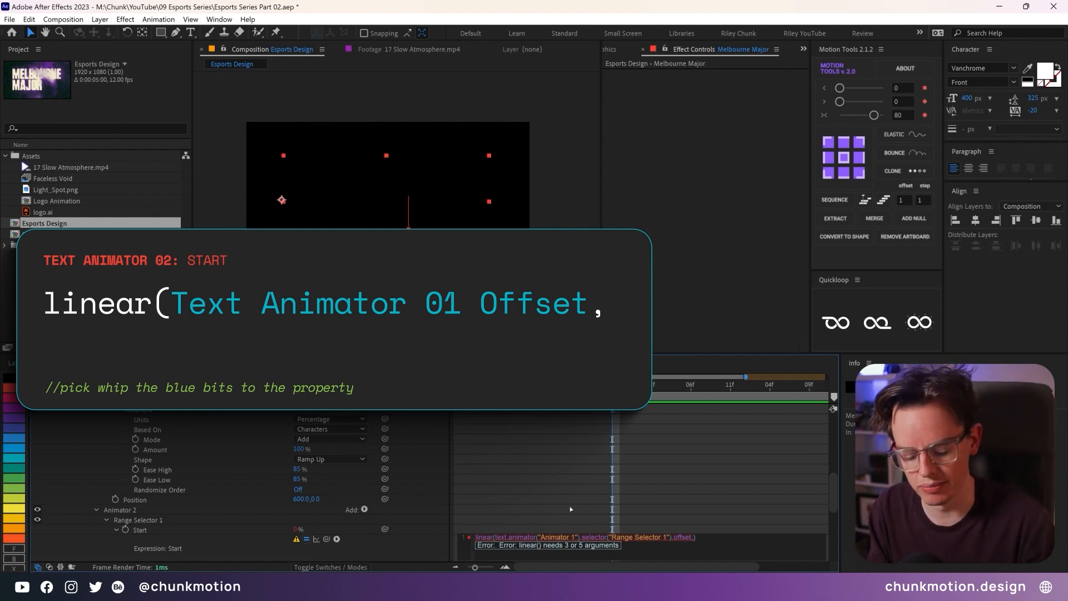
pyautogui.write('-50,50')
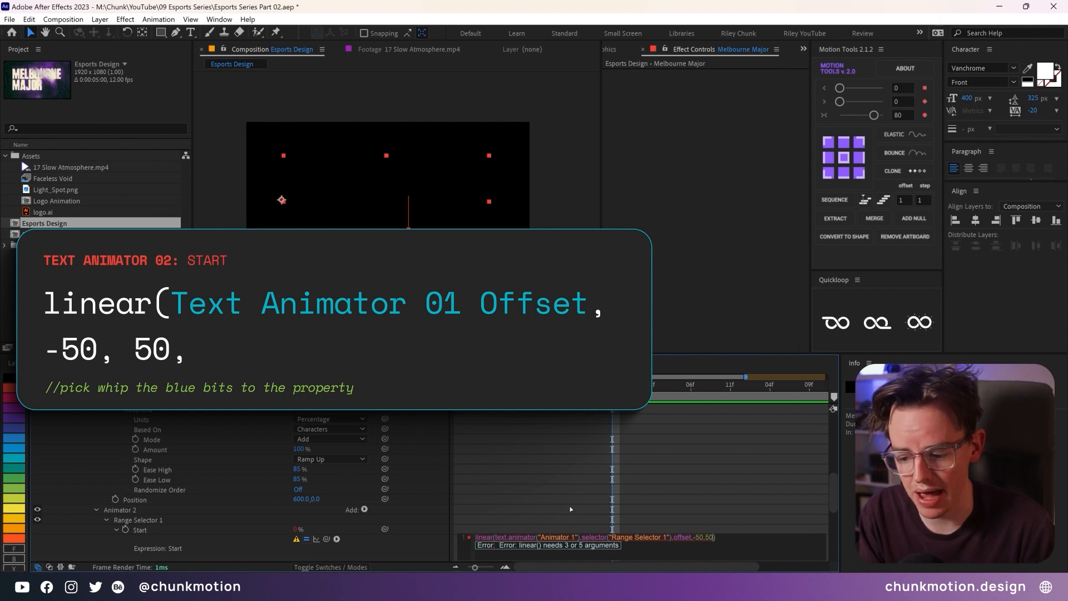
pyautogui.write(',0,100')
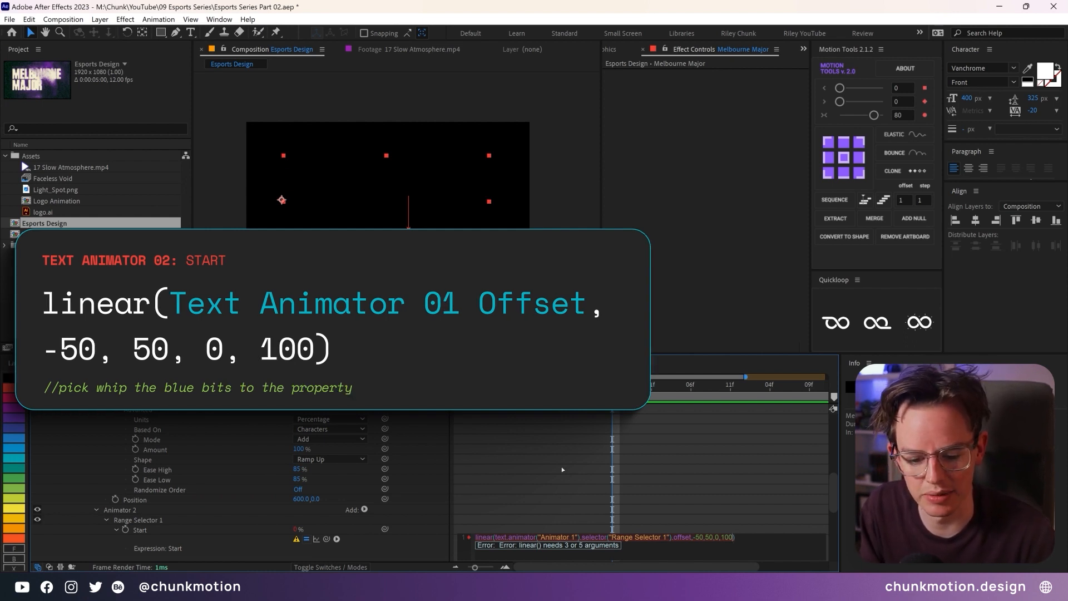
pyautogui.click(776, 521)
# Step: Compare Animator 1's Offset with Animator 2's expression-driven Start at 0:00:01:08 and 0:00:01:03
pyautogui.scroll(3, 724, 521)
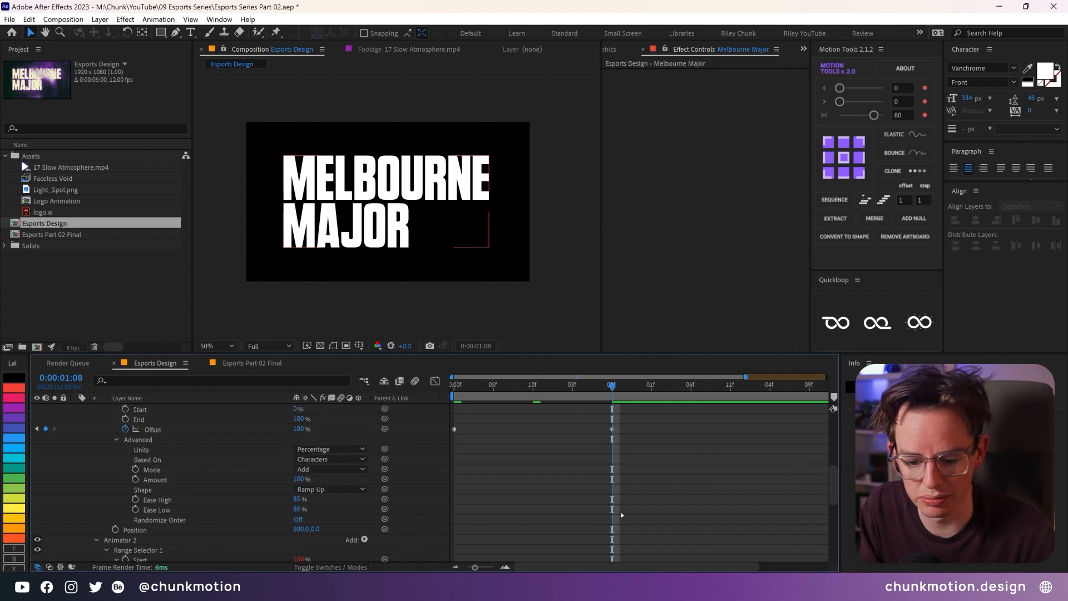
pyautogui.scroll(-3, 622, 515)
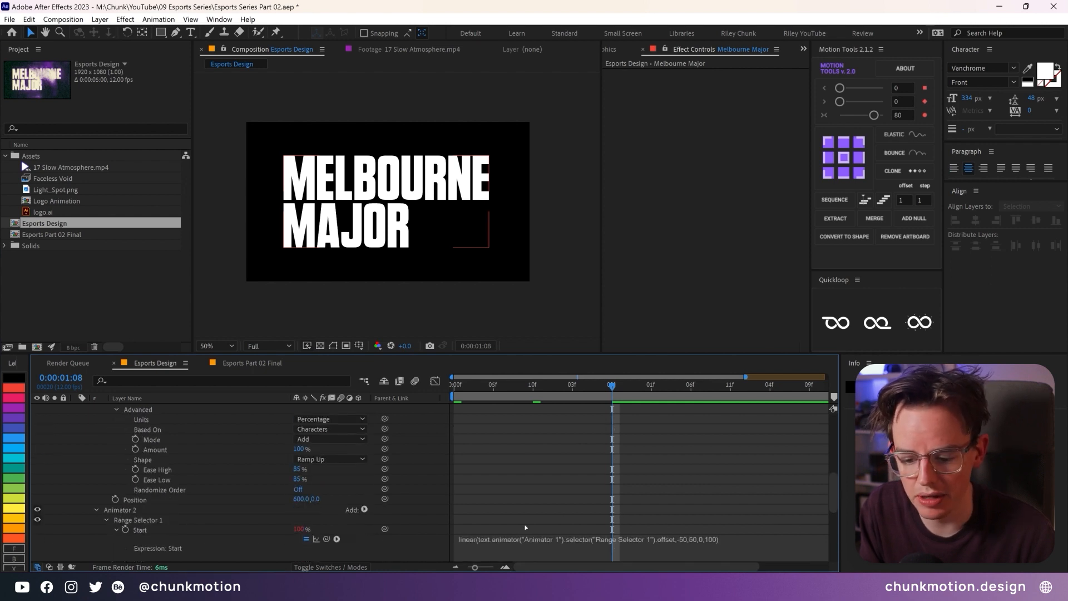
pyautogui.scroll(3, 526, 527)
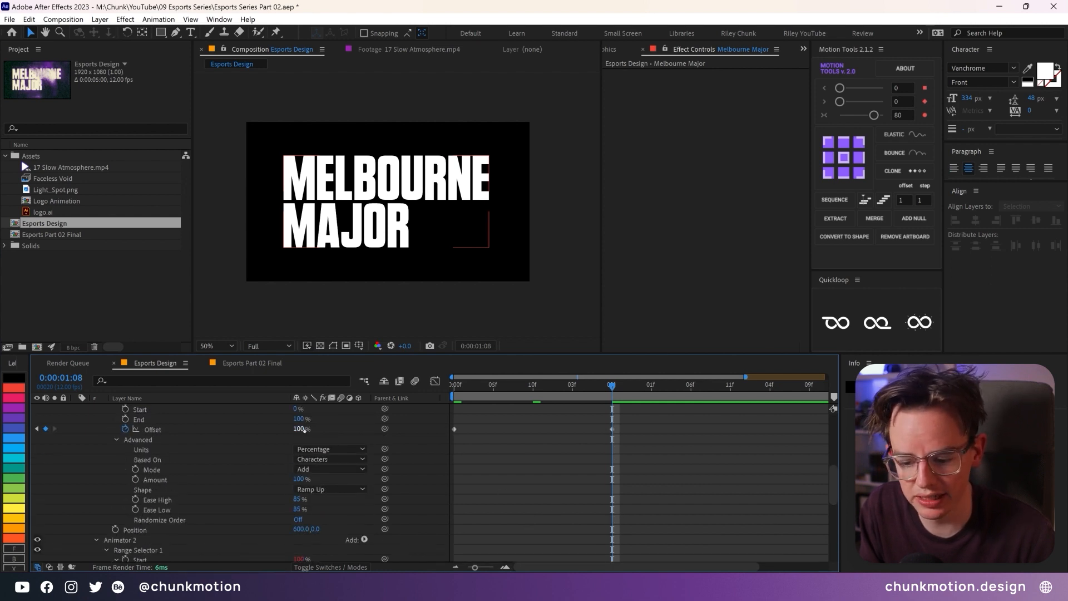
pyautogui.scroll(-3, 505, 446)
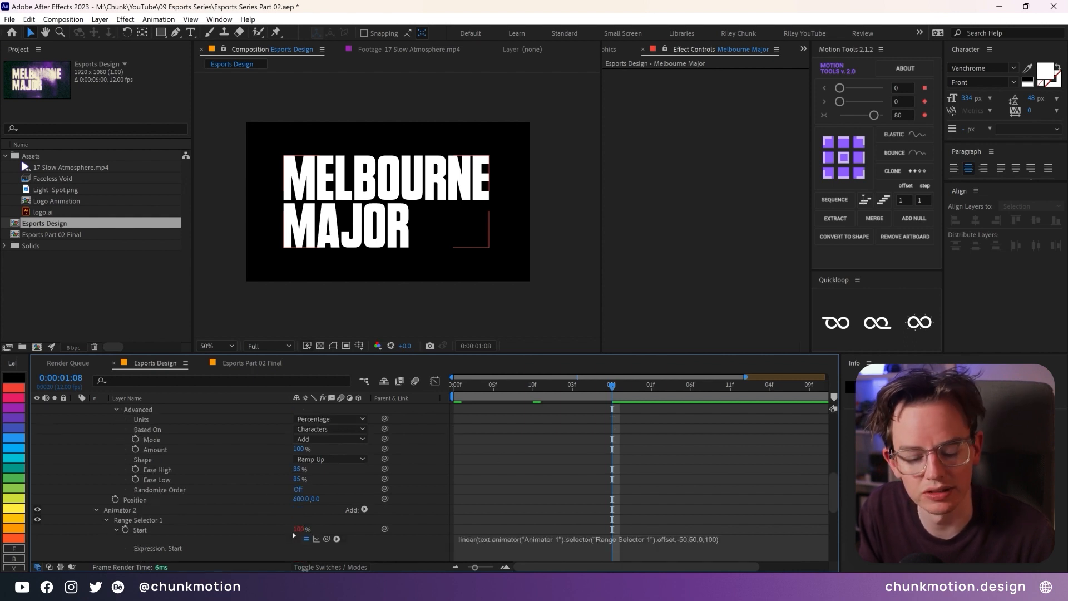
pyautogui.scroll(6, 630, 470)
pyautogui.moveTo(608, 391); pyautogui.dragTo(568, 393)
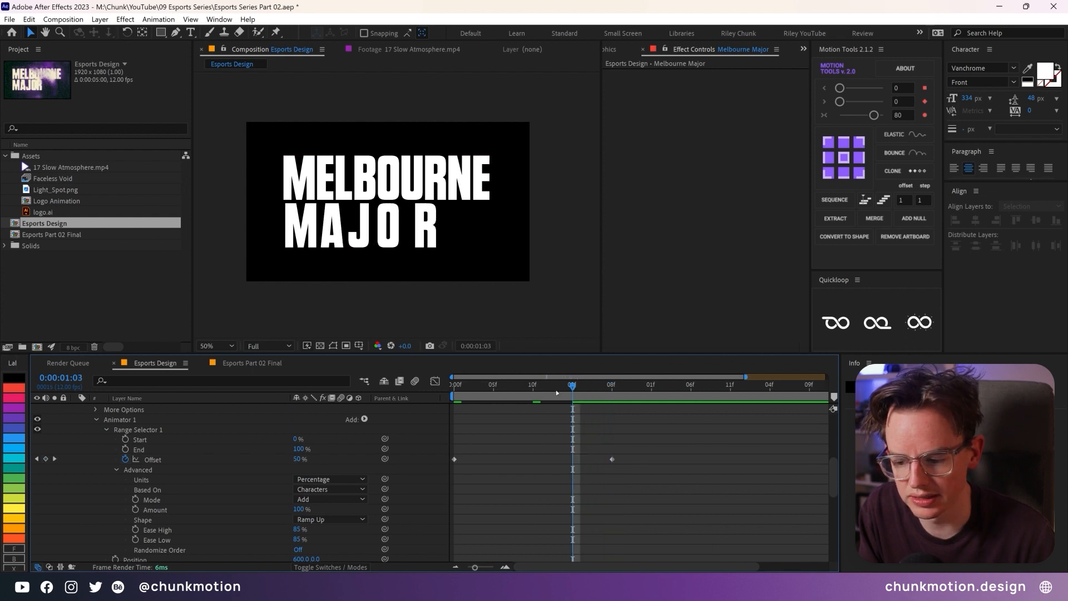
pyautogui.scroll(-3, 568, 476)
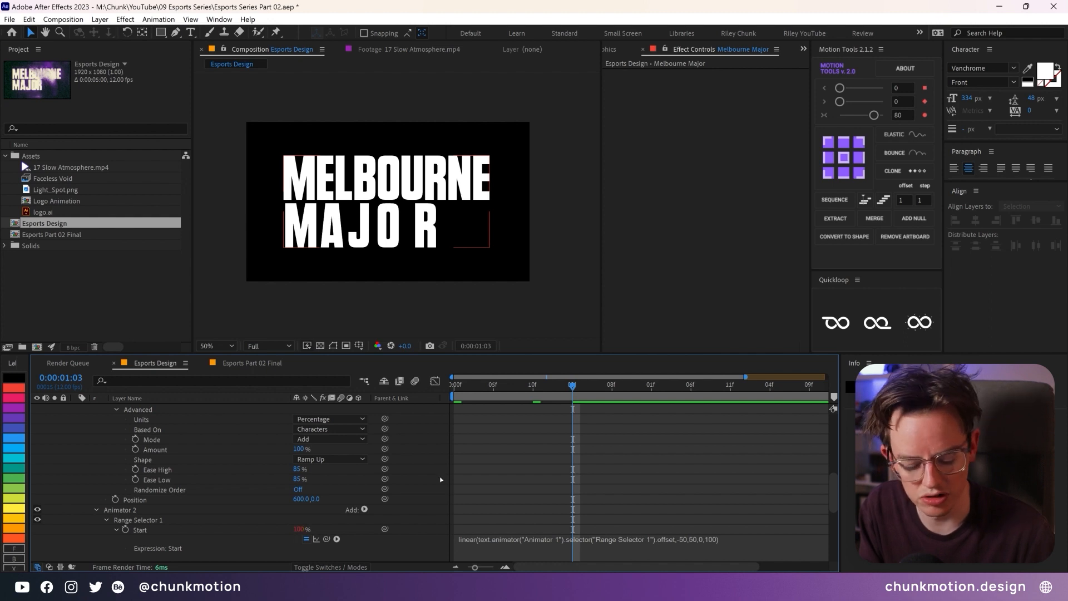
# Step: Step back frame by frame from 0:00:01:03 to the composition start, comparing Animator 2's Start with Animator 1's Offset
pyautogui.press('pageup')
pyautogui.press('pageup')
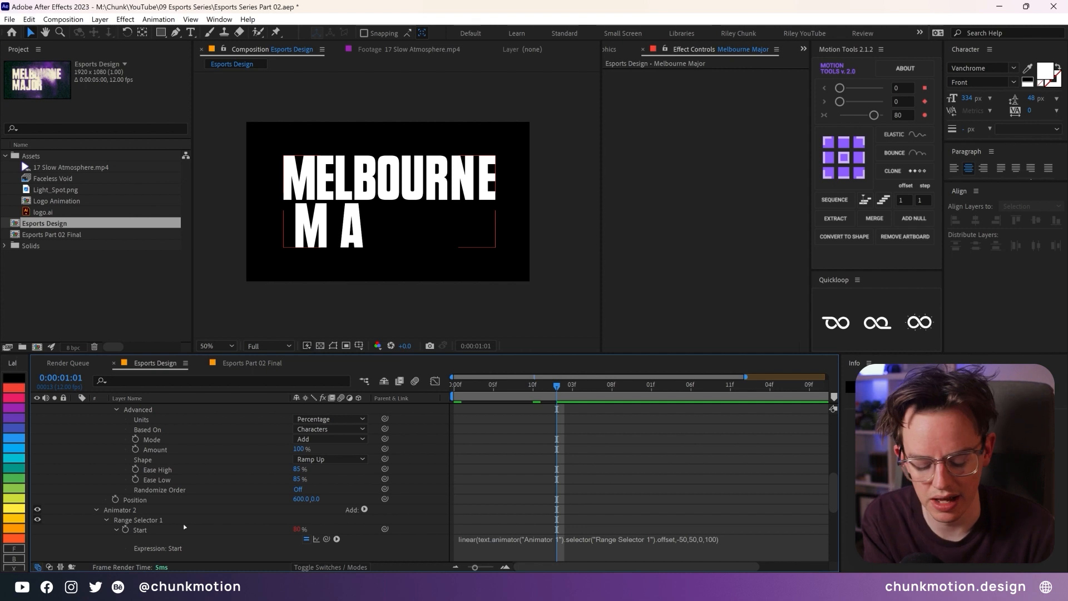
pyautogui.press('pageup')
pyautogui.press('pageup')
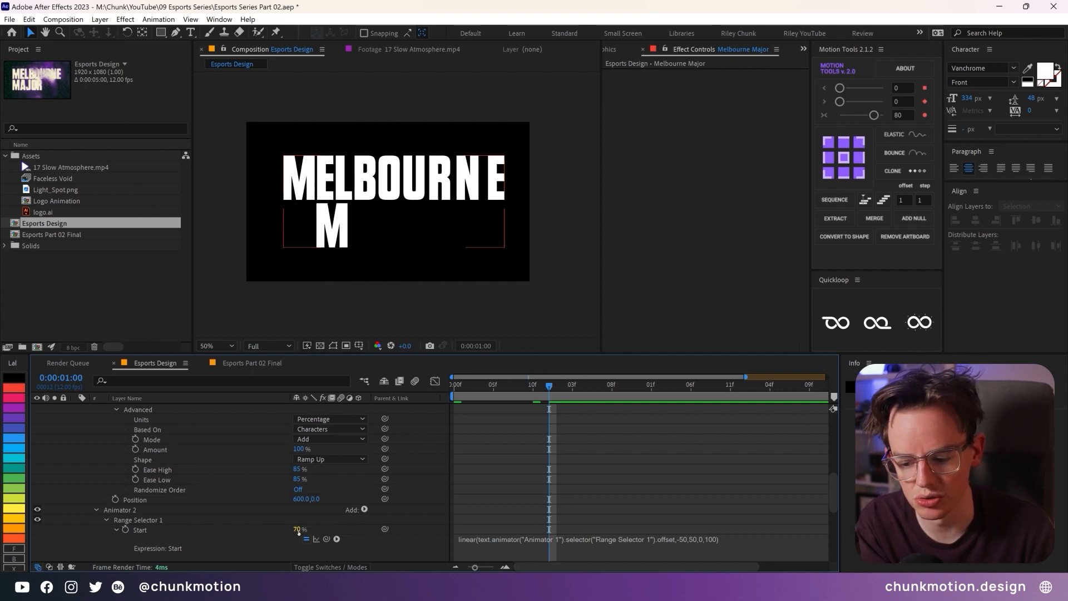
pyautogui.scroll(3, 476, 489)
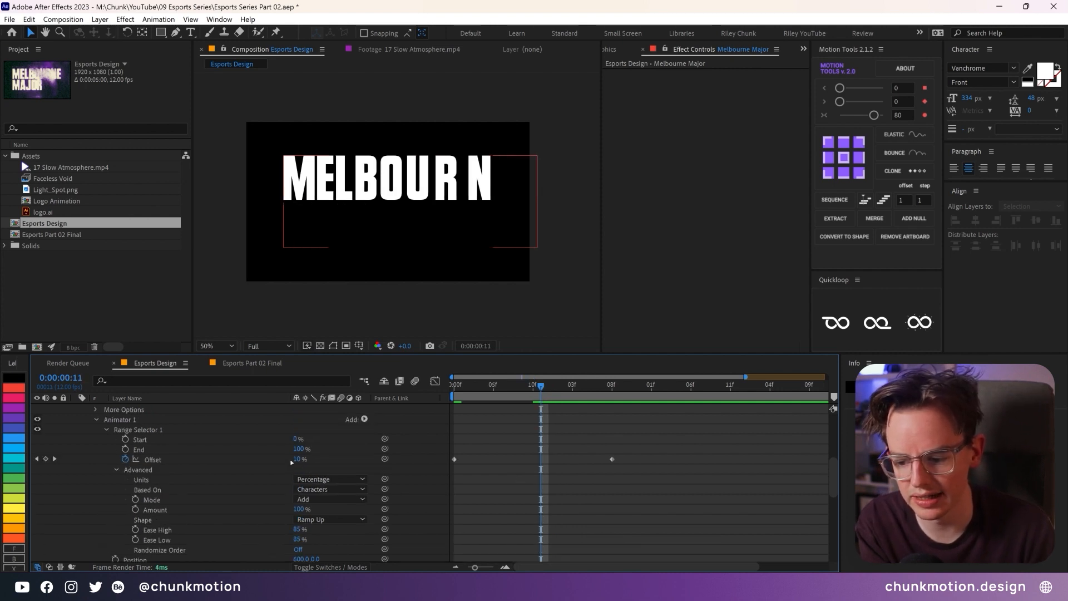
pyautogui.press('pageup')
pyautogui.press('pageup')
pyautogui.press('pageup')
pyautogui.press('pageup')
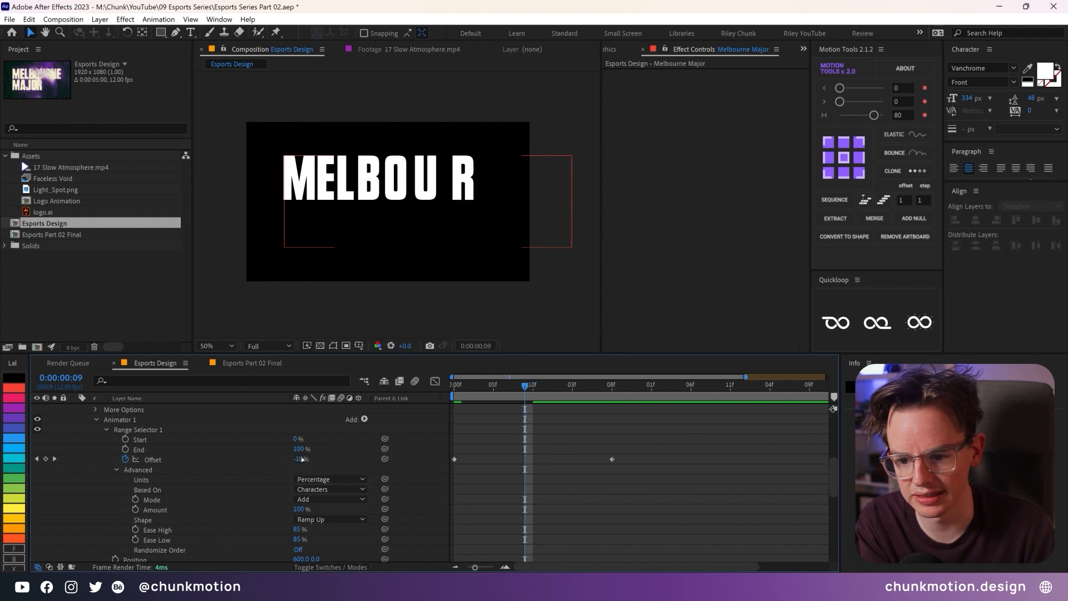
pyautogui.press('pageup')
pyautogui.press('pageup')
pyautogui.press('pageup')
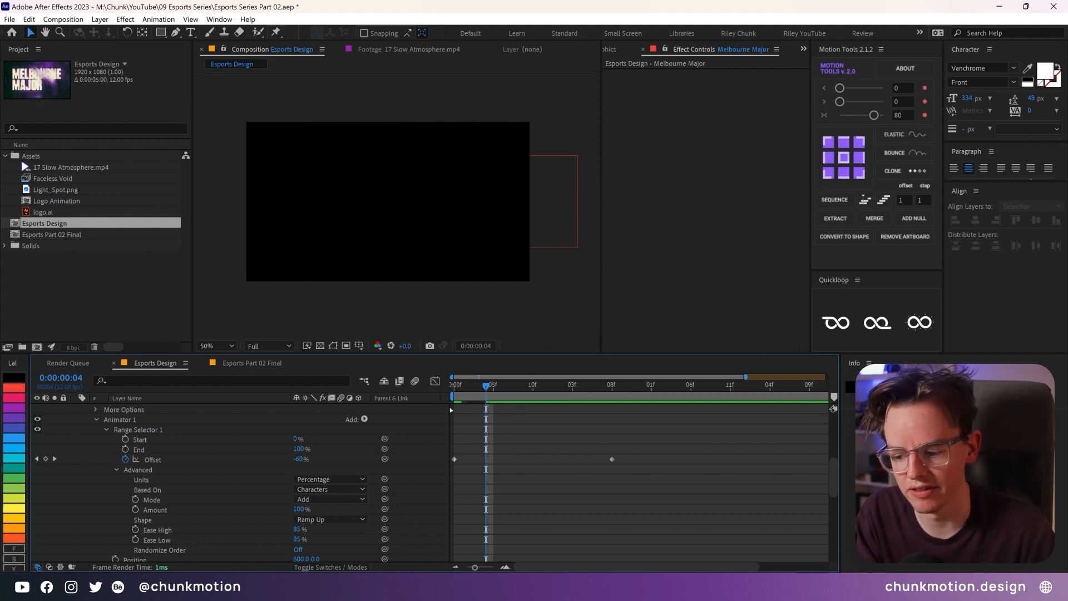
pyautogui.moveTo(487, 389); pyautogui.dragTo(448, 406)
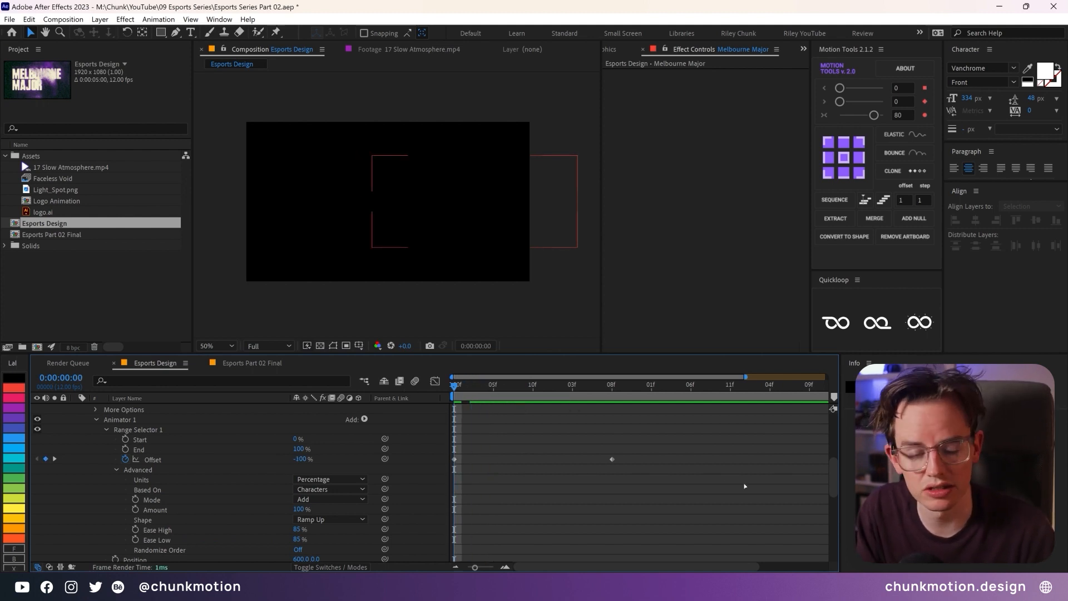
# Step: Preview the Melbourne Major letter animation twice from the start of the composition
pyautogui.press('space')
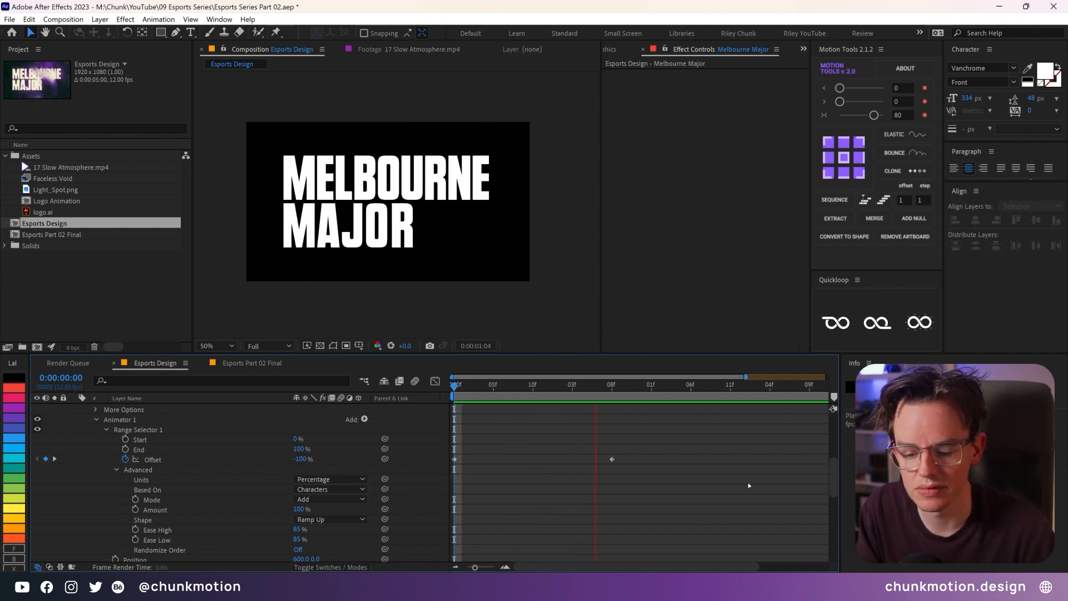
pyautogui.press('space')
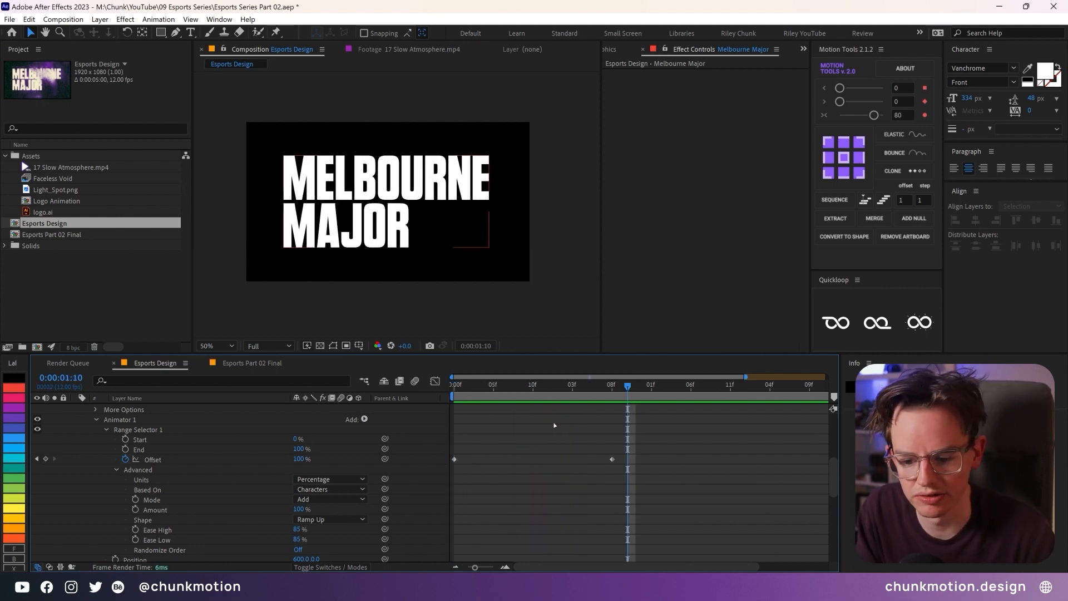
pyautogui.click(454, 385)
pyautogui.press('space')
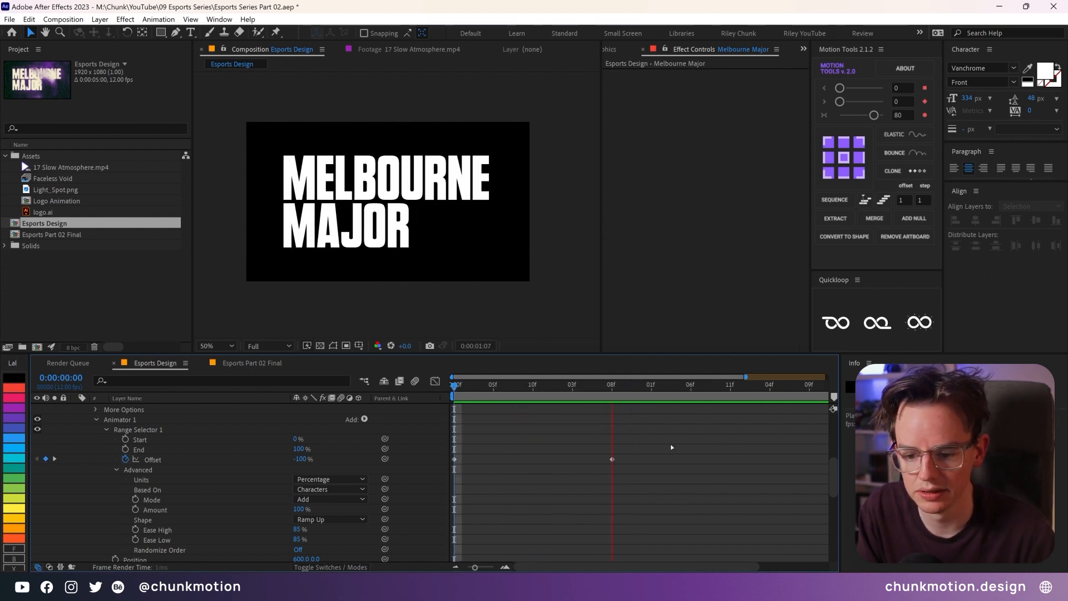
pyautogui.press('space')
# Step: Move Animator 1's ending Offset keyframe out to about 0:00:03:02 and preview the slower animation from the start
pyautogui.moveTo(612, 460); pyautogui.dragTo(755, 459)
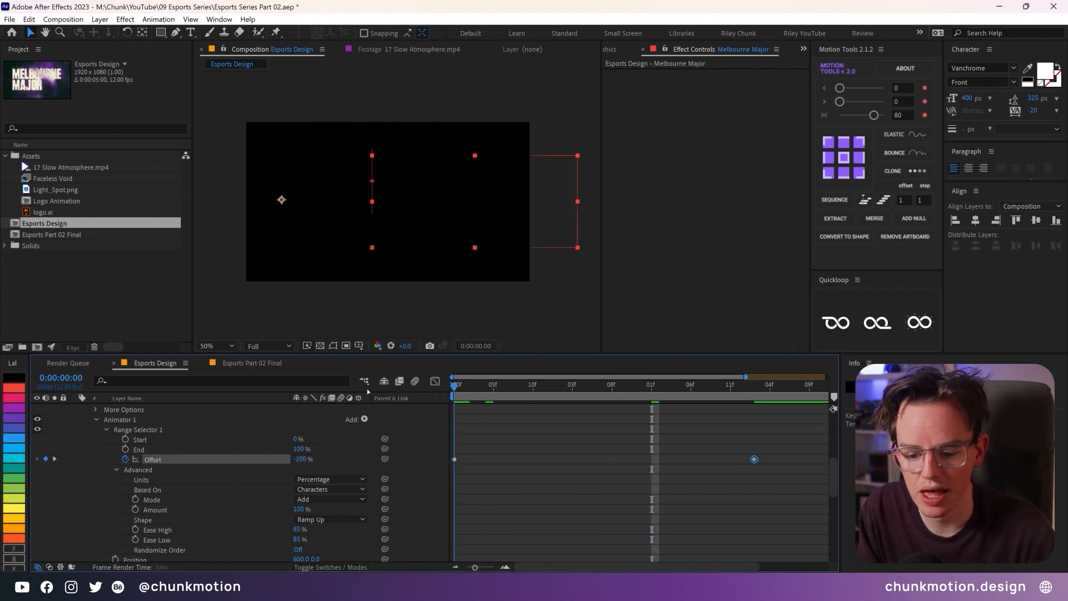
pyautogui.press('Home')
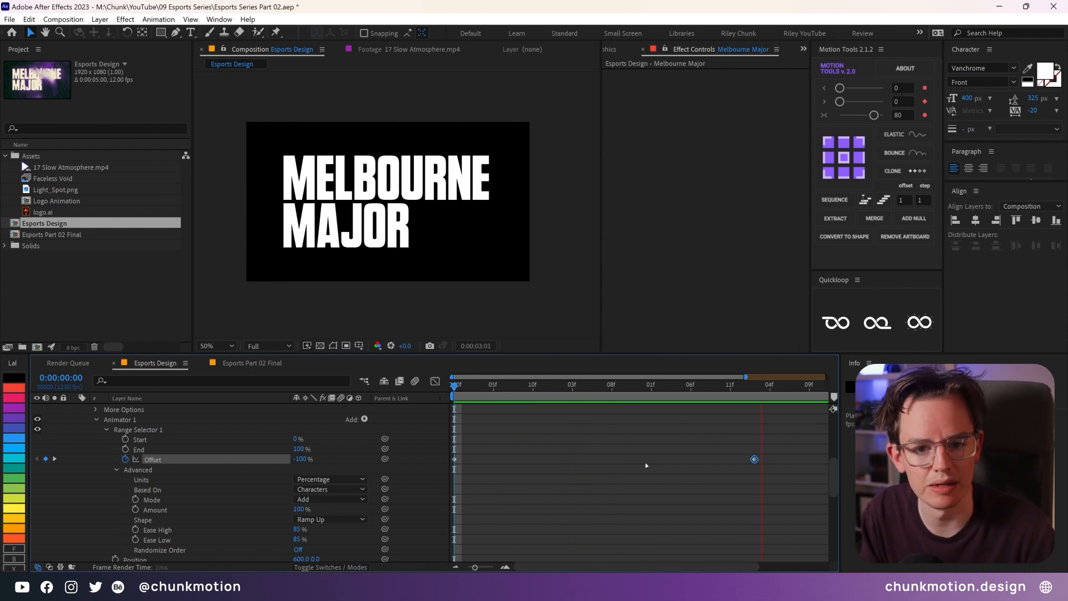
pyautogui.press('space')
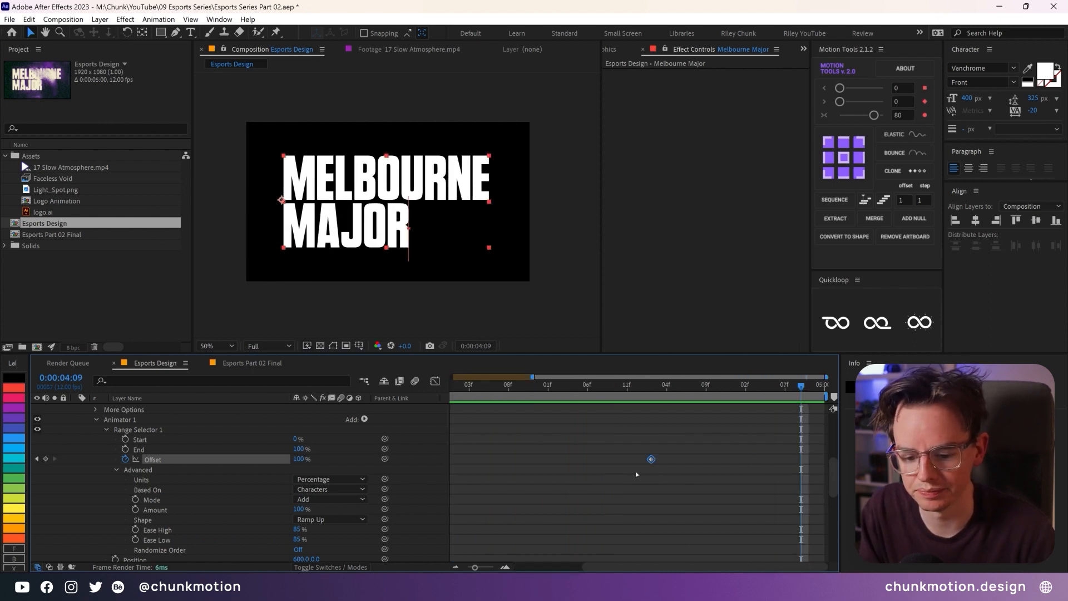
# Step: Move Animator 1's ending Offset keyframe back to 0:00:01:02 and preview the faster animation
pyautogui.moveTo(755, 461); pyautogui.dragTo(605, 461)
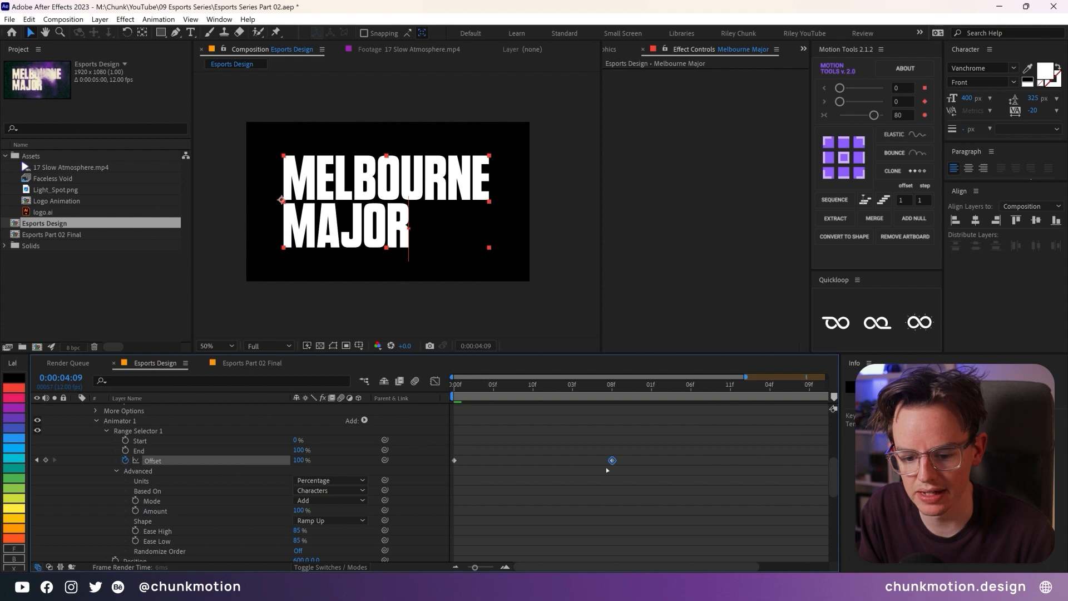
pyautogui.moveTo(581, 386); pyautogui.dragTo(564, 391)
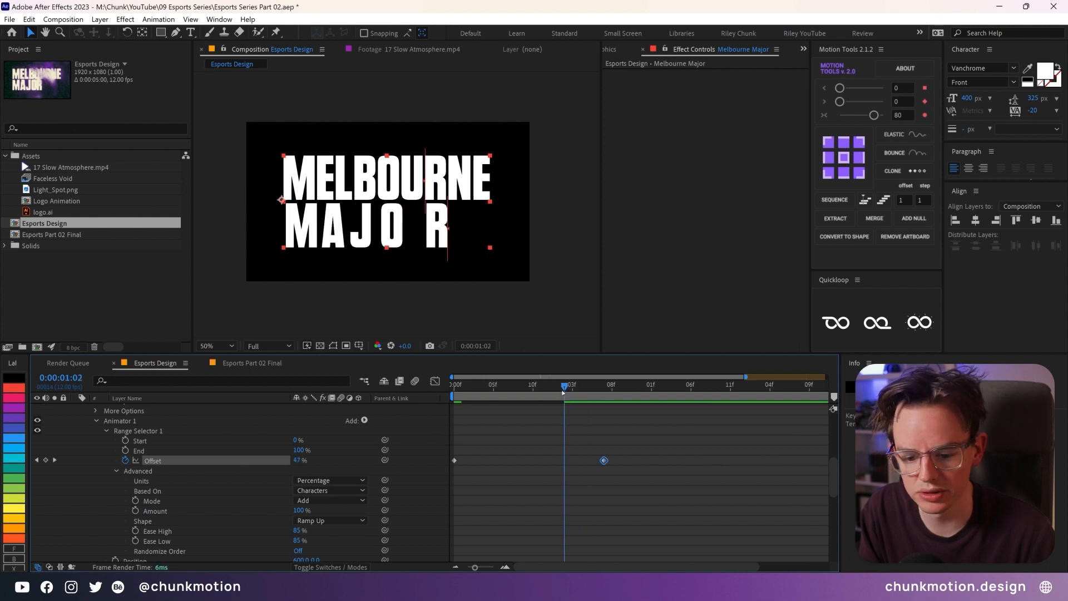
pyautogui.moveTo(604, 461); pyautogui.dragTo(565, 461)
pyautogui.press('space')
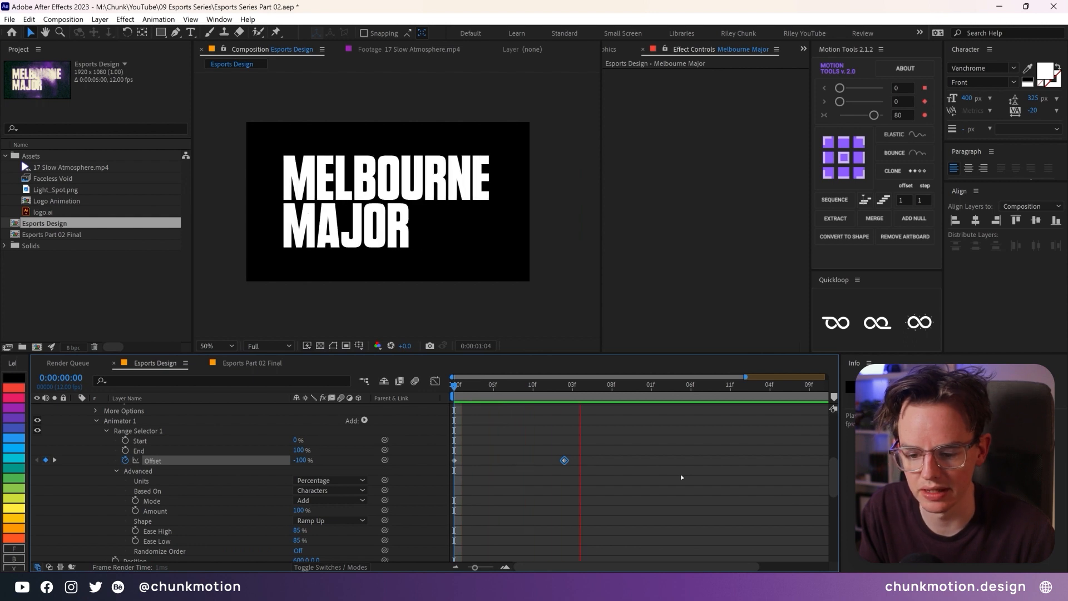
pyautogui.press('space')
# Step: Review Animator 2's Start expression and step through the first four frames to check when the first letter appears
pyautogui.scroll(-5, 522, 446)
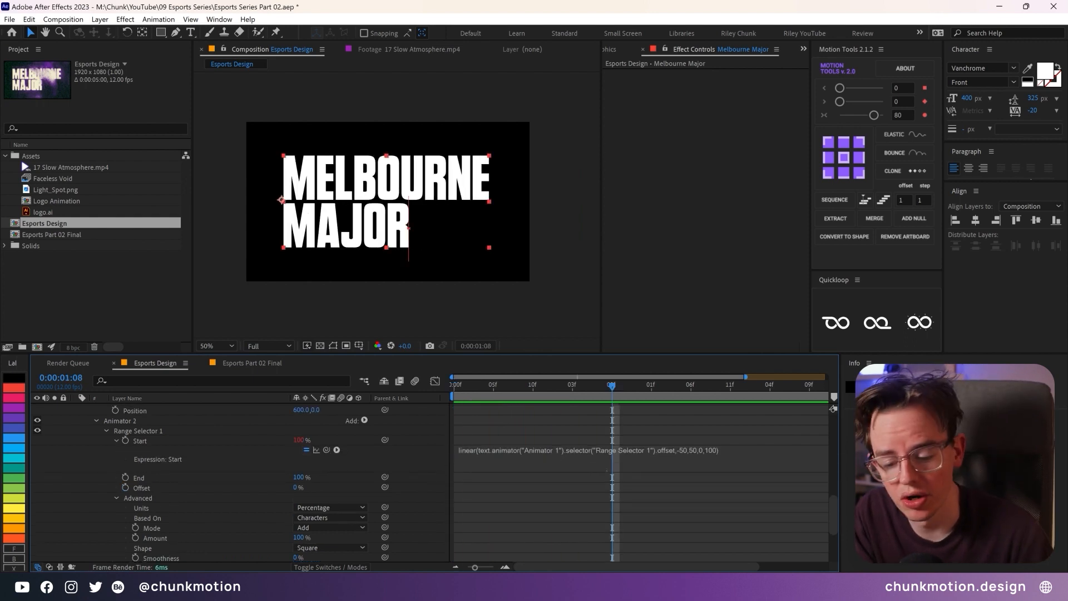
pyautogui.scroll(5, 538, 472)
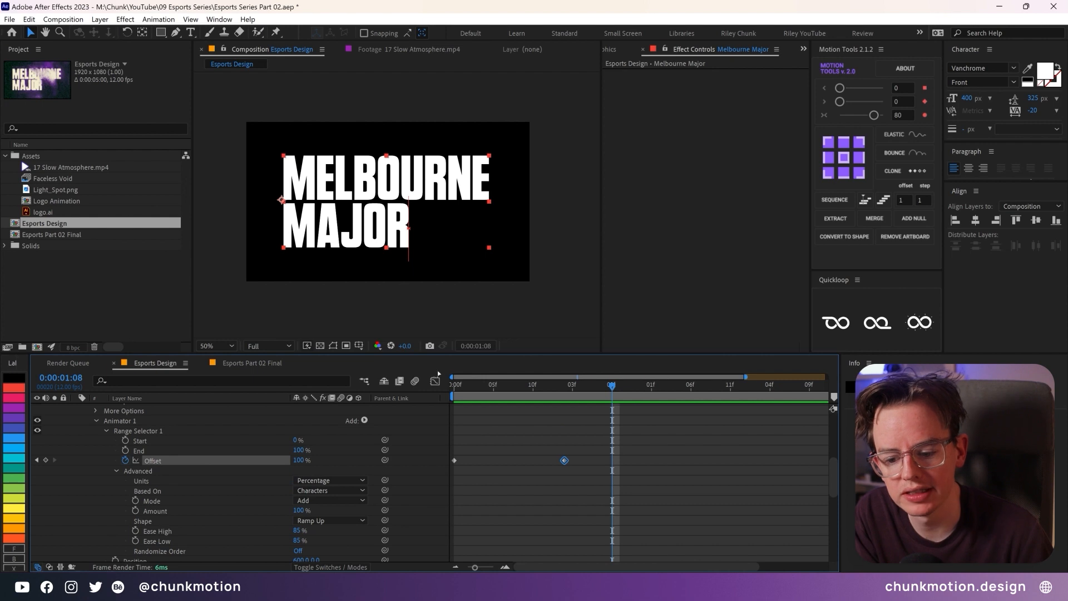
pyautogui.click(460, 386)
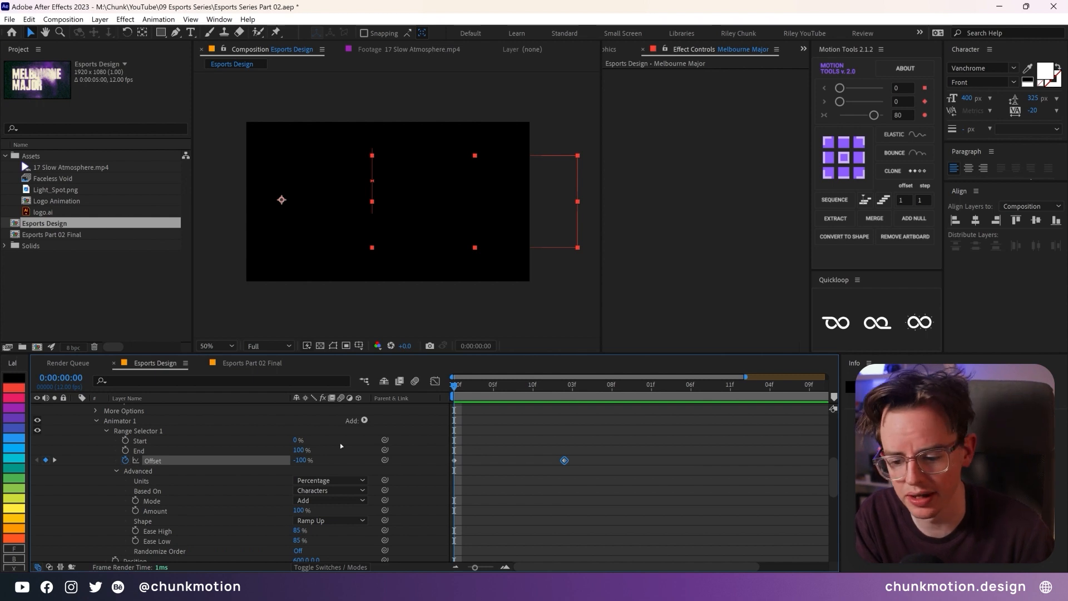
pyautogui.press('pagedown')
pyautogui.press('pagedown')
pyautogui.press('pagedown')
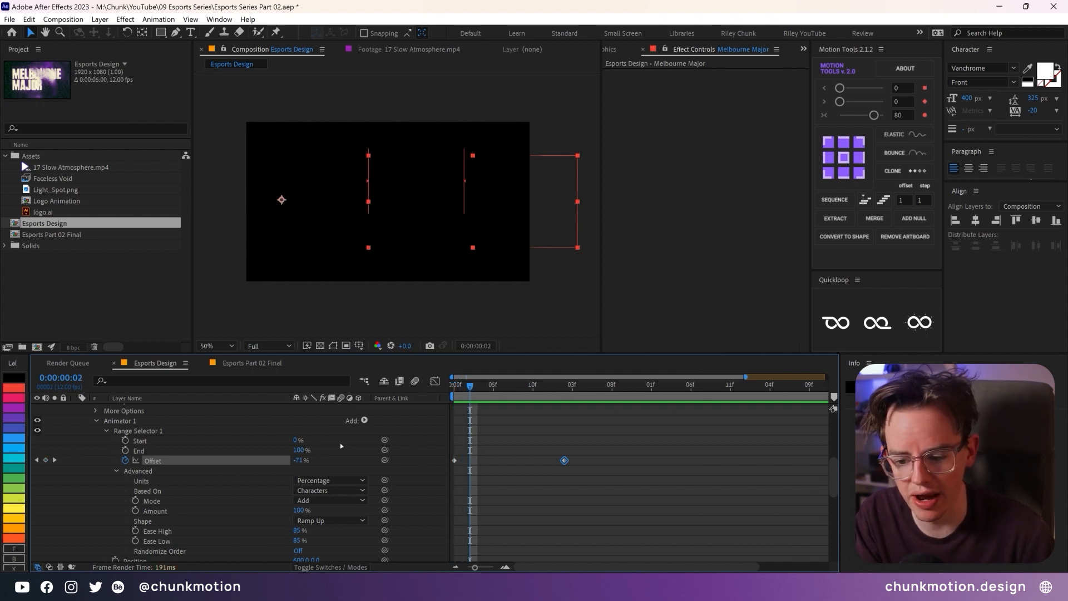
pyautogui.press('pagedown')
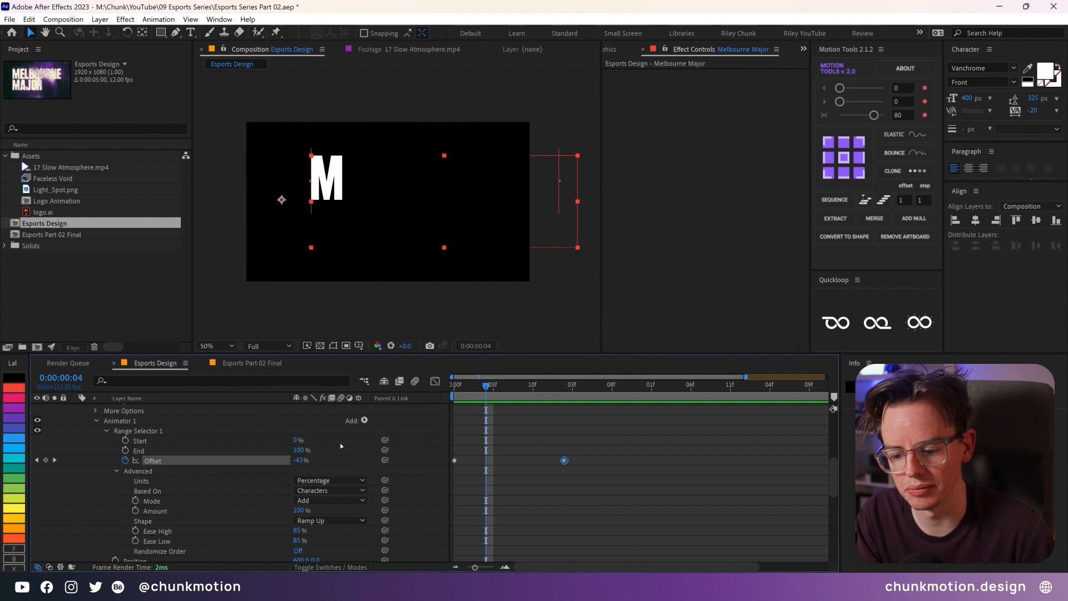
# Step: Set Animator 1's first Offset keyframe at 0:00:00:00 to -50% and check the following frame
pyautogui.press('Home')
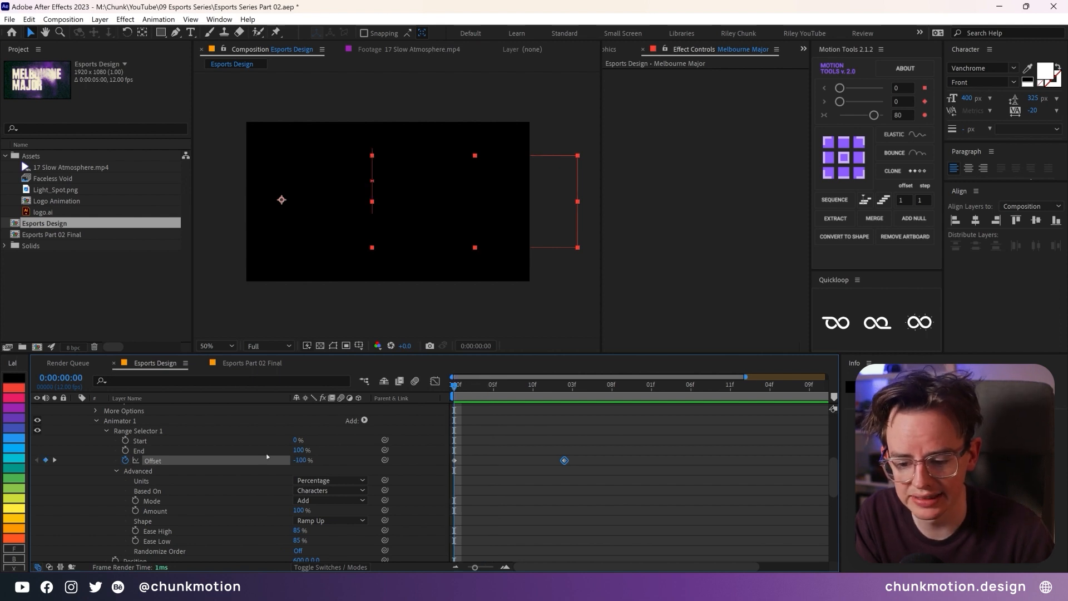
pyautogui.click(300, 460)
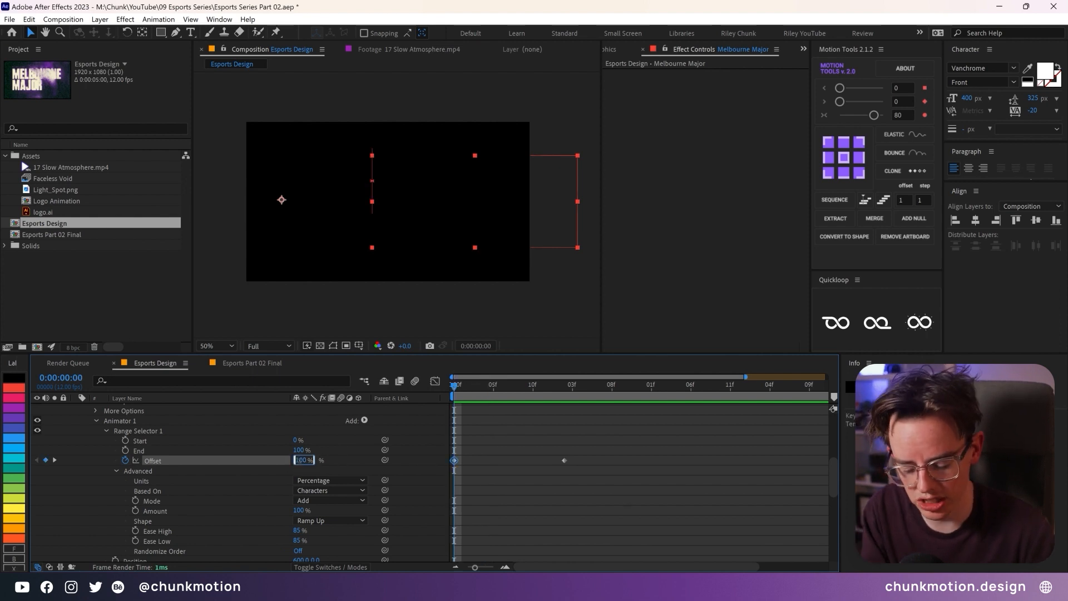
pyautogui.write('-50')
pyautogui.press('Return')
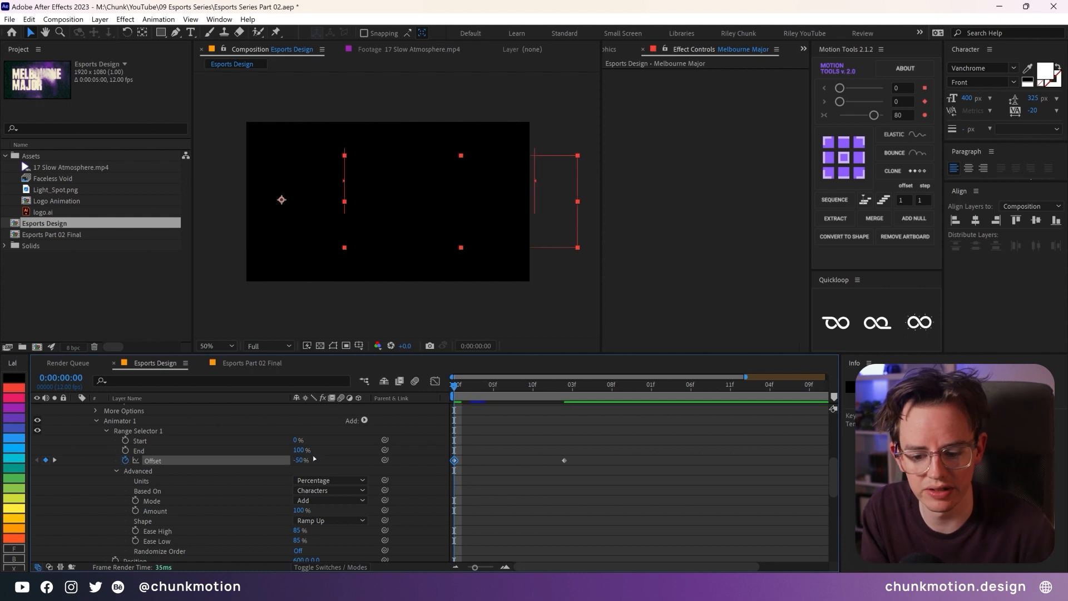
pyautogui.press('pagedown')
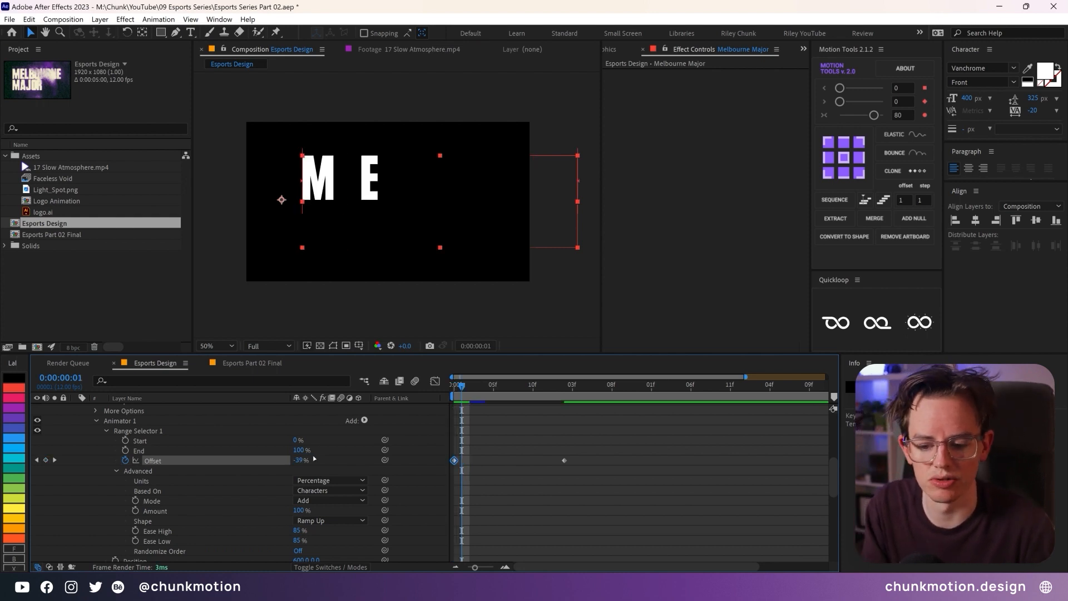
pyautogui.press('pageup')
# Step: Check both Offset keyframes and preview the retimed title animation from the start
pyautogui.moveTo(589, 461); pyautogui.dragTo(447, 464)
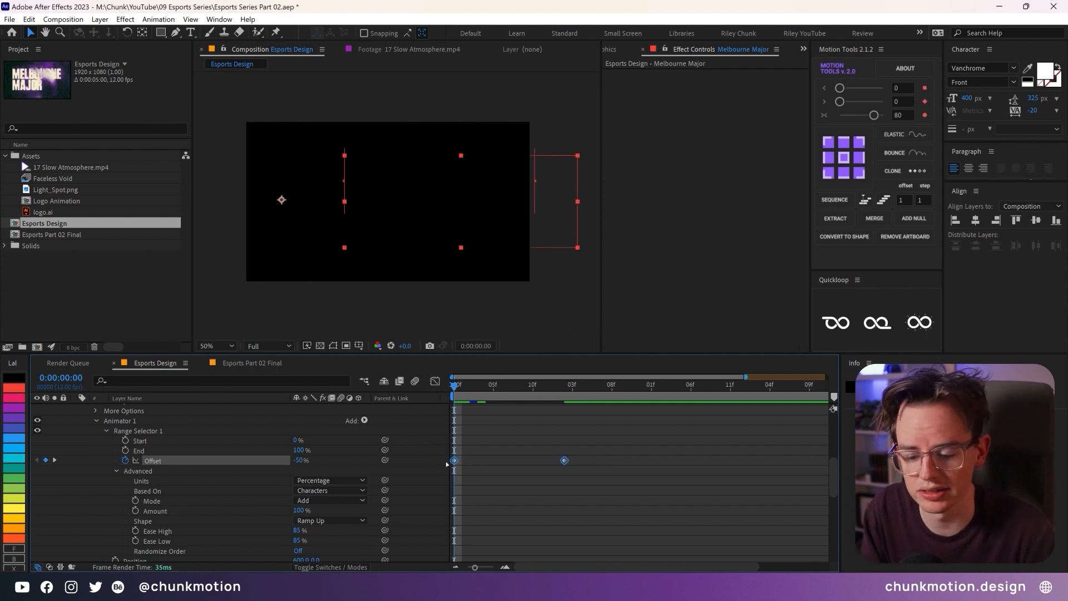
pyautogui.click(606, 457)
pyautogui.press('space')
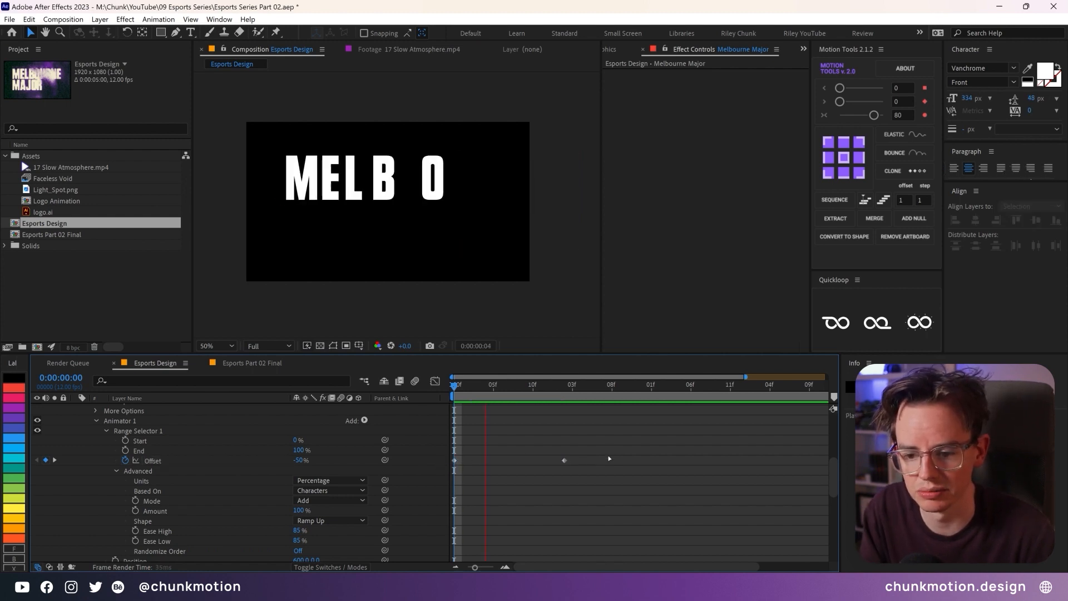
pyautogui.press('space')
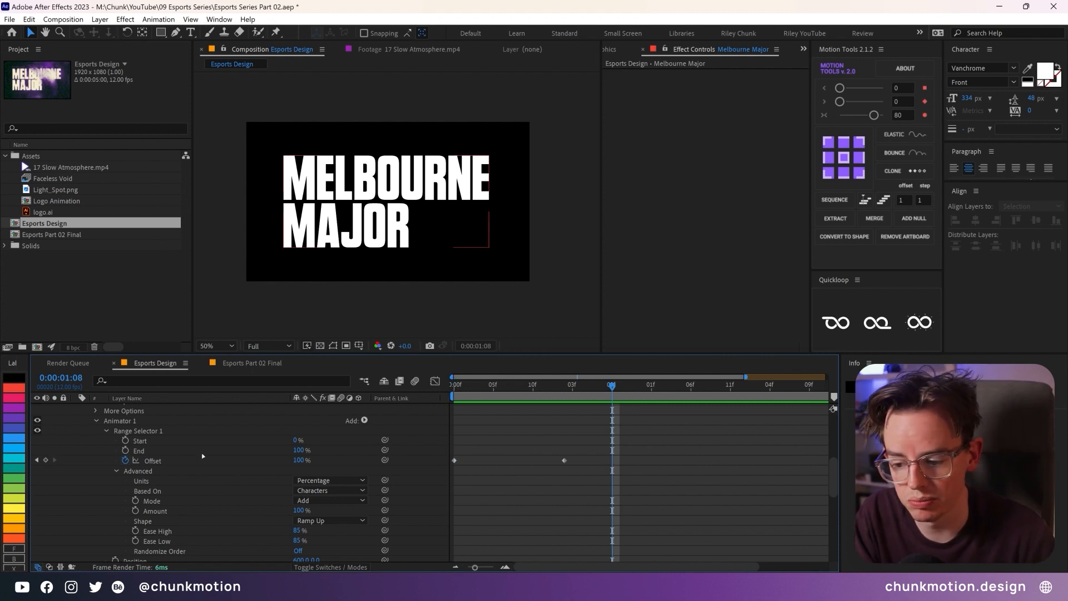
# Step: Collapse Animator 1 and Animator 2 on the Melbourne Major layer and select both animators together
pyautogui.scroll(1, 207, 455)
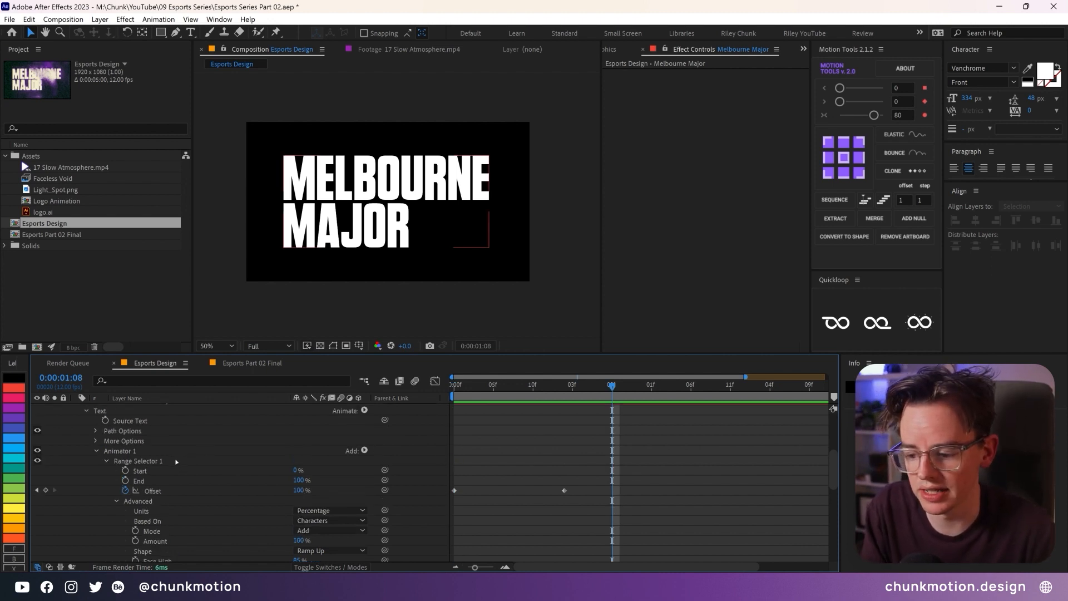
pyautogui.click(95, 452)
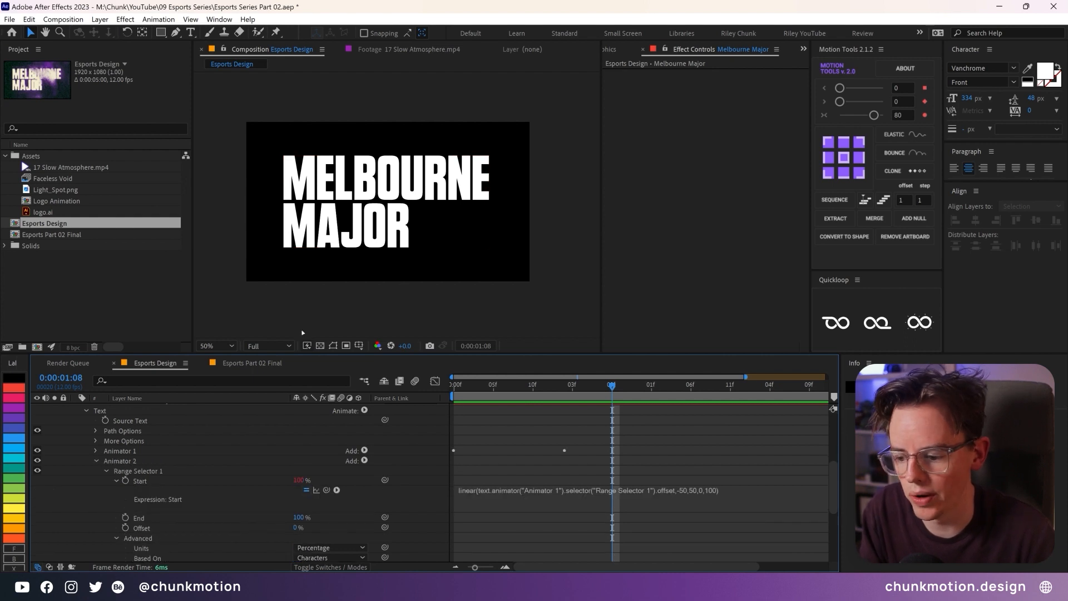
pyautogui.click(95, 461)
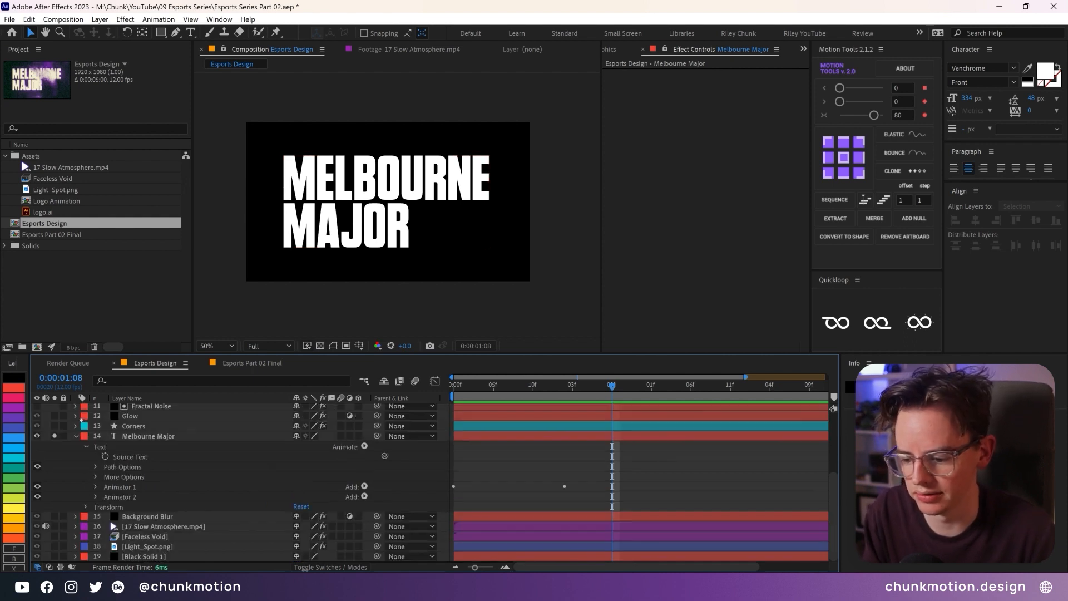
pyautogui.click(134, 485)
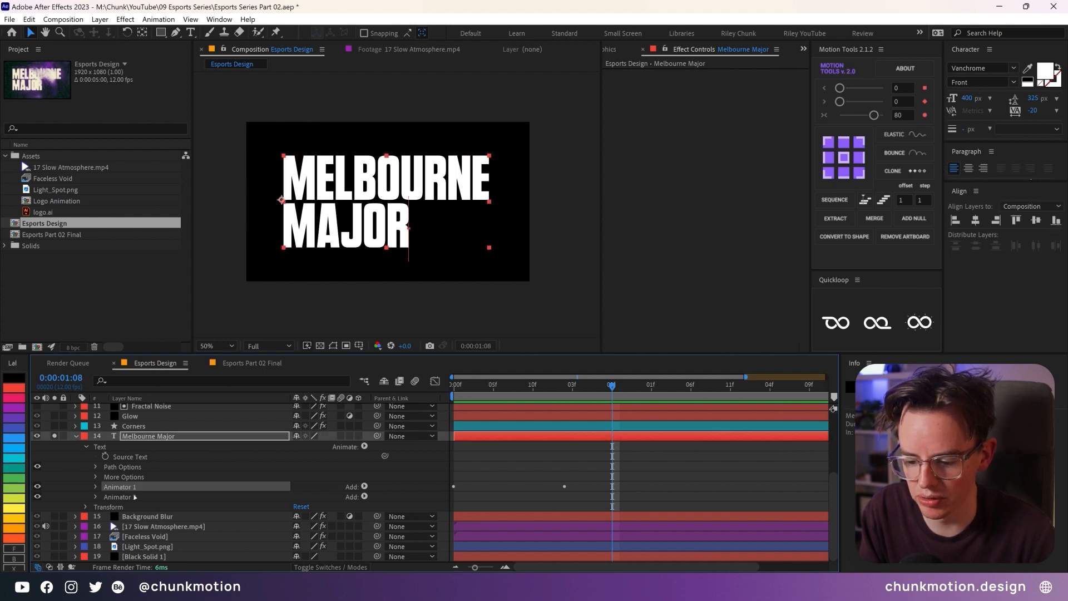
pyautogui.keyDown('shift'); pyautogui.click(313, 494); pyautogui.keyUp('shift')
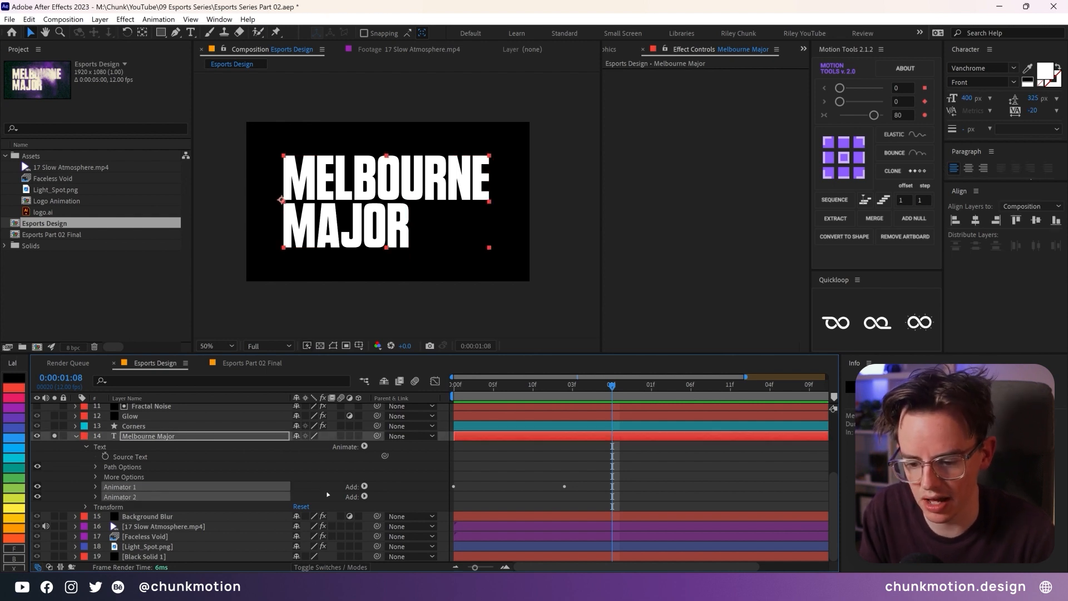
# Step: Solo the "welcome to the" layer, paste both copied animators onto it at 0:00:00:00 and expand its text properties
pyautogui.moveTo(481, 389); pyautogui.dragTo(396, 401)
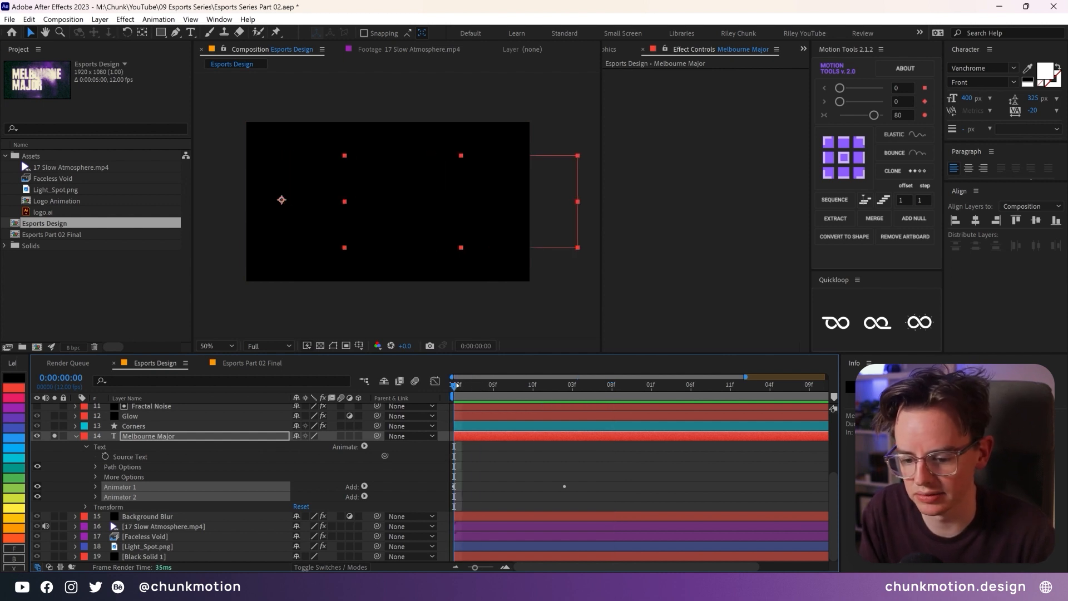
pyautogui.scroll(3, 161, 493)
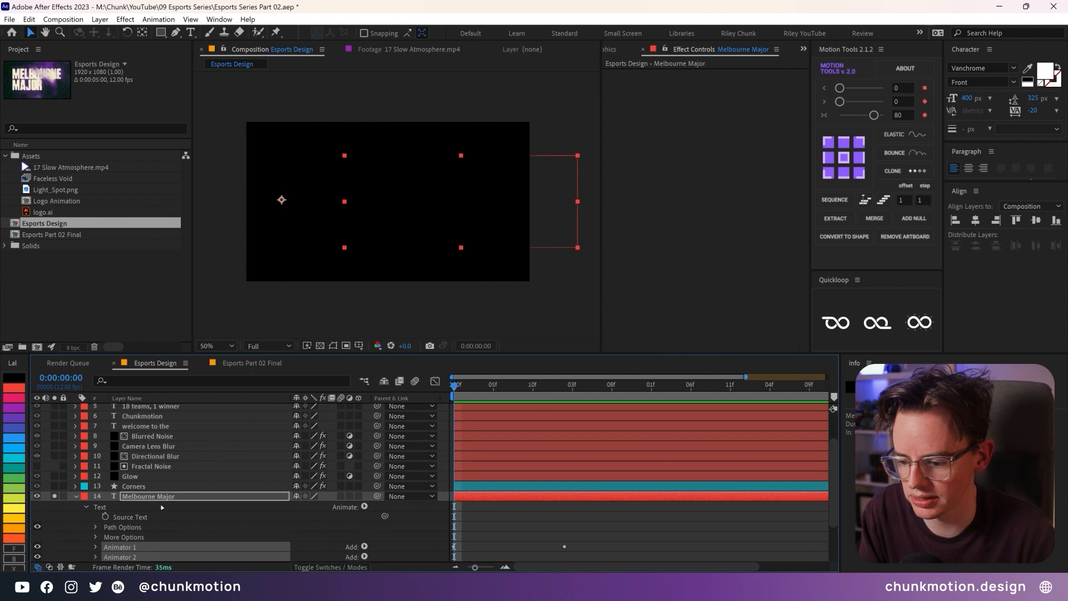
pyautogui.scroll(2, 157, 476)
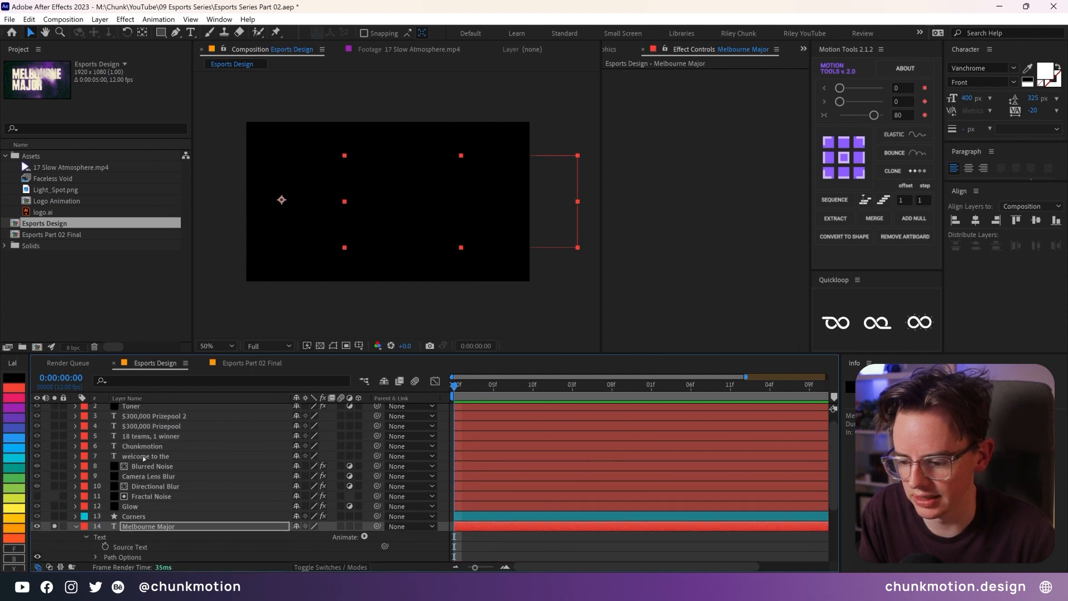
pyautogui.click(139, 457)
pyautogui.click(54, 456)
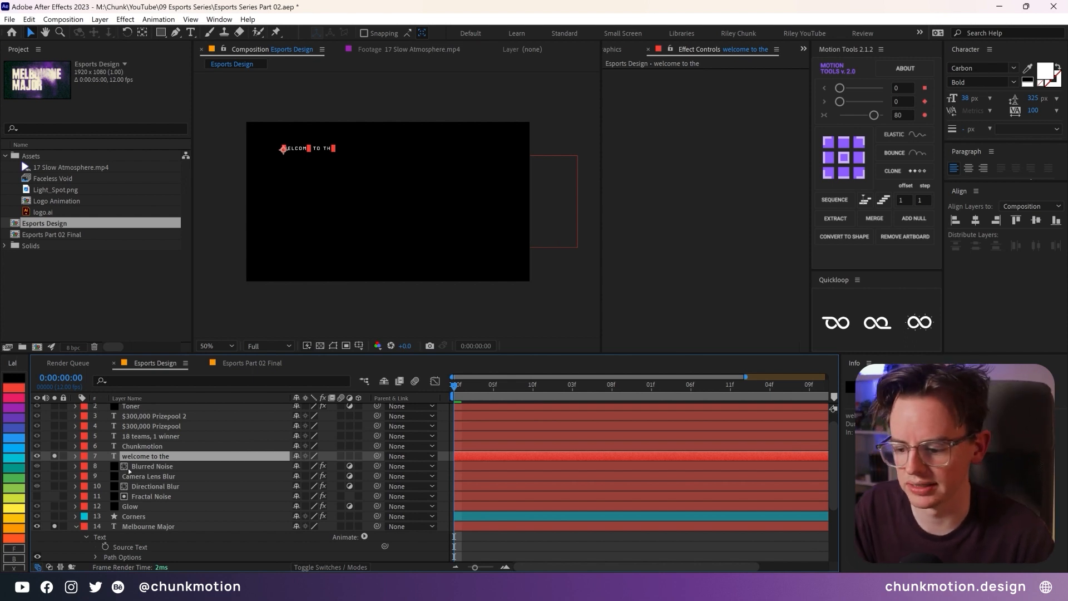
pyautogui.hotkey('ctrl', 'b')
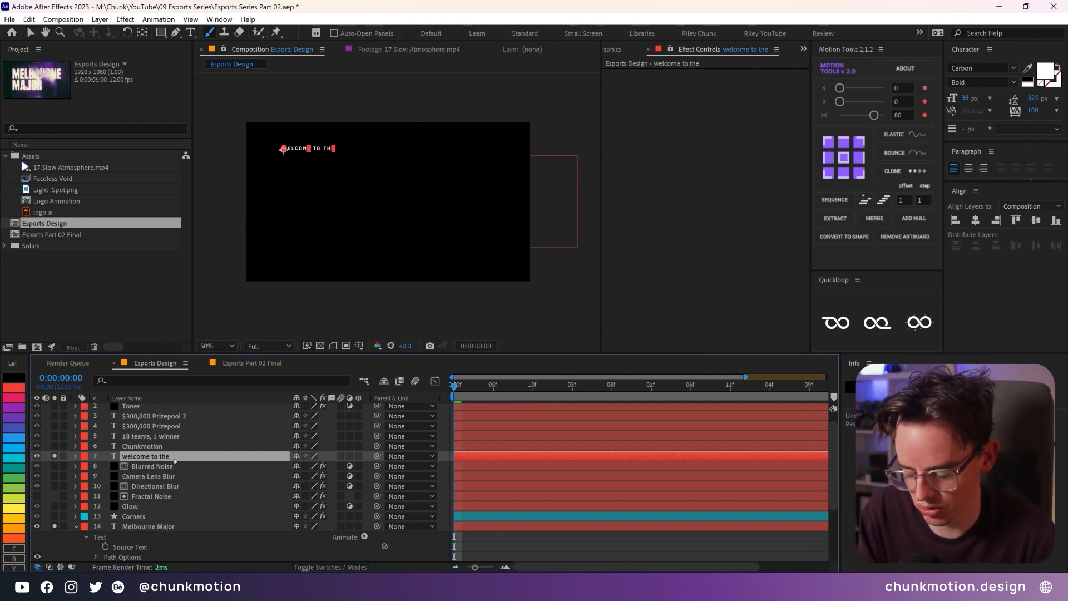
pyautogui.click(75, 455)
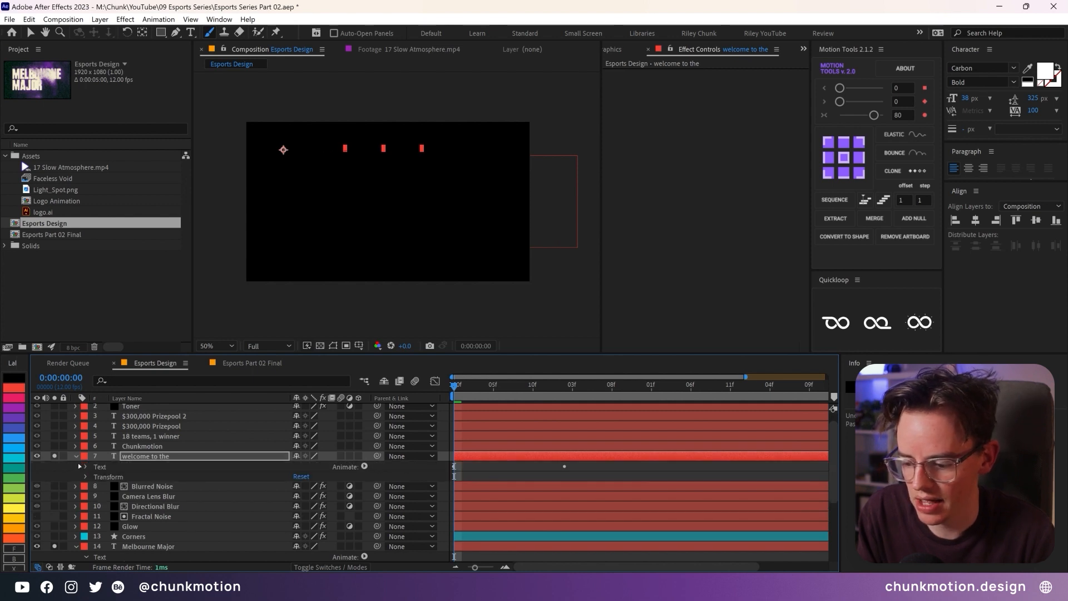
pyautogui.click(85, 467)
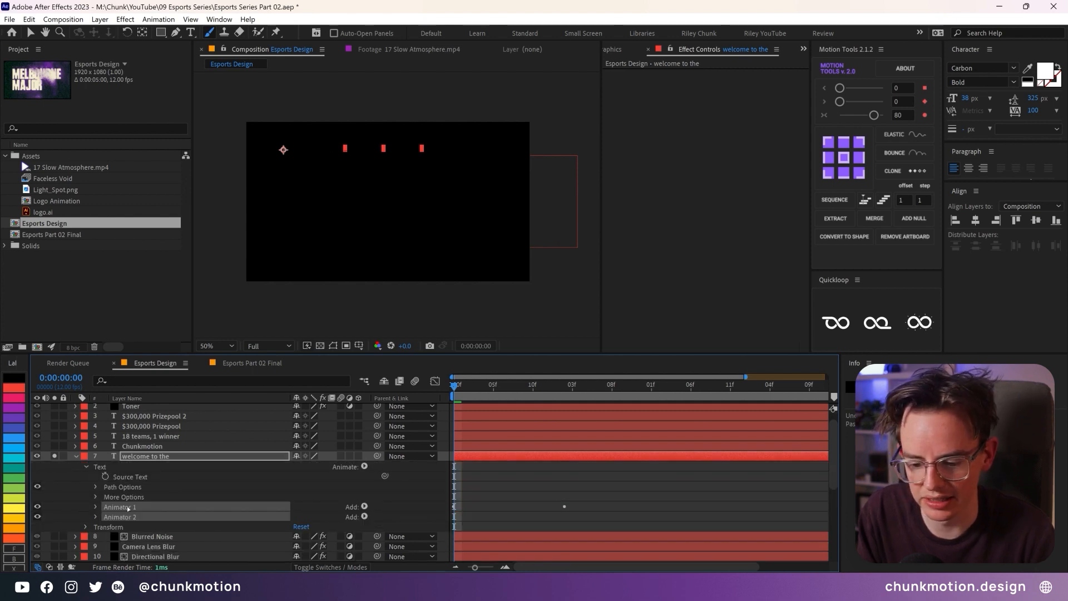
# Step: Preview the pasted animators on the "welcome to the" layer from the first frame
pyautogui.click(498, 504)
pyautogui.click(456, 388)
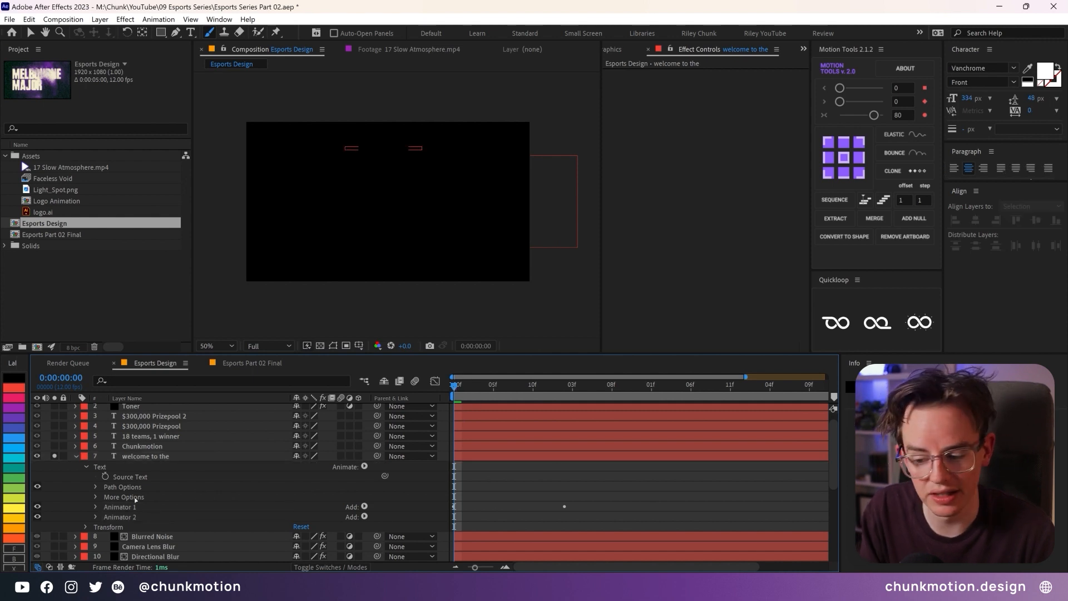
pyautogui.press('space')
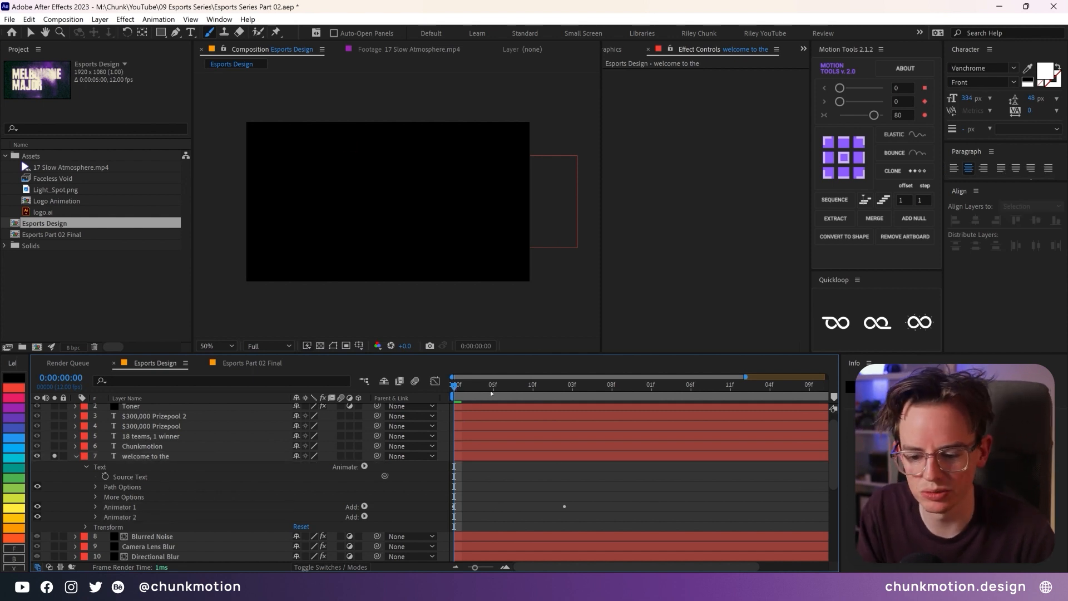
pyautogui.moveTo(486, 381); pyautogui.dragTo(455, 378)
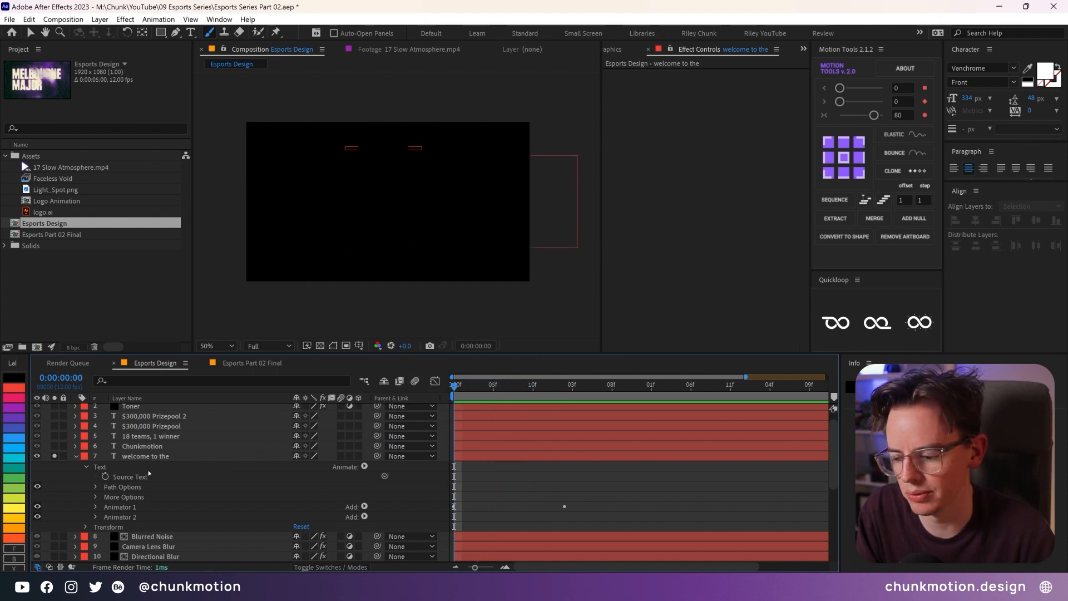
# Step: Base Animator 1's range selector on Words in the "welcome to the" layer
pyautogui.click(96, 508)
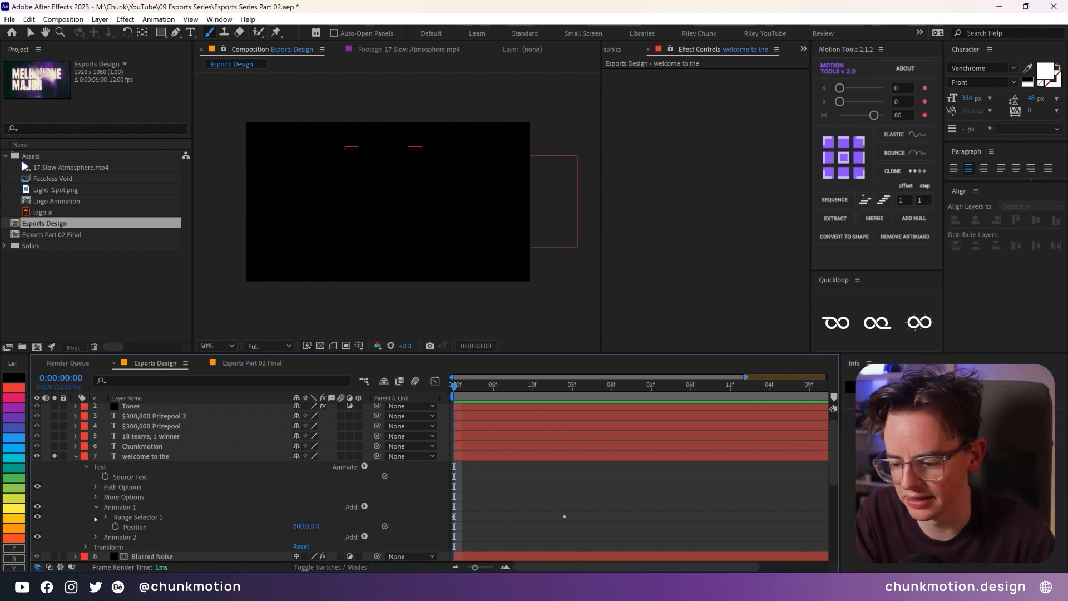
pyautogui.click(106, 517)
pyautogui.scroll(-1, 103, 529)
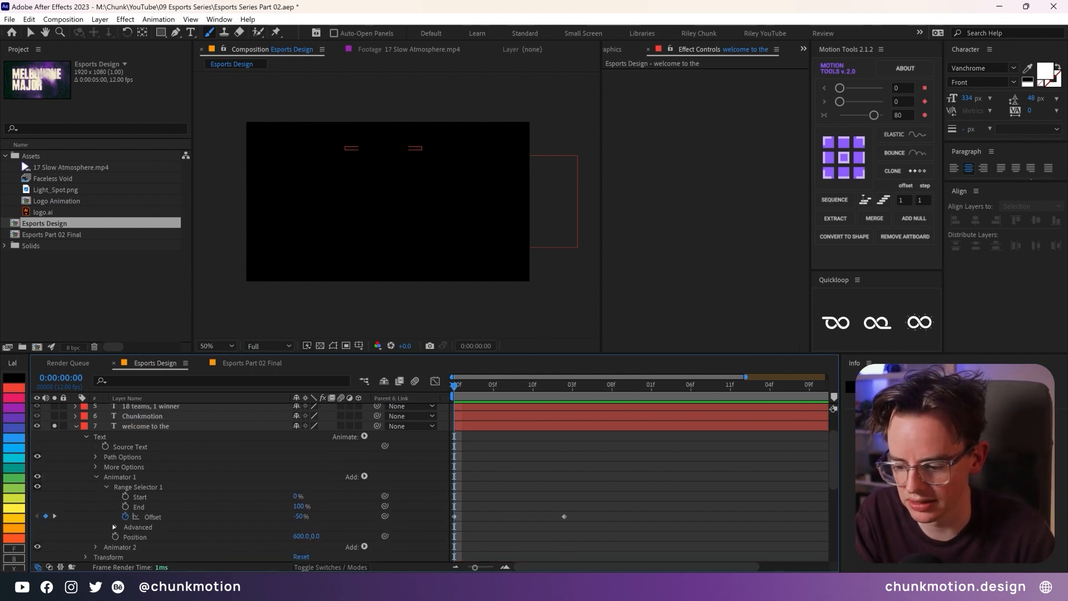
pyautogui.click(114, 527)
pyautogui.scroll(-2, 118, 523)
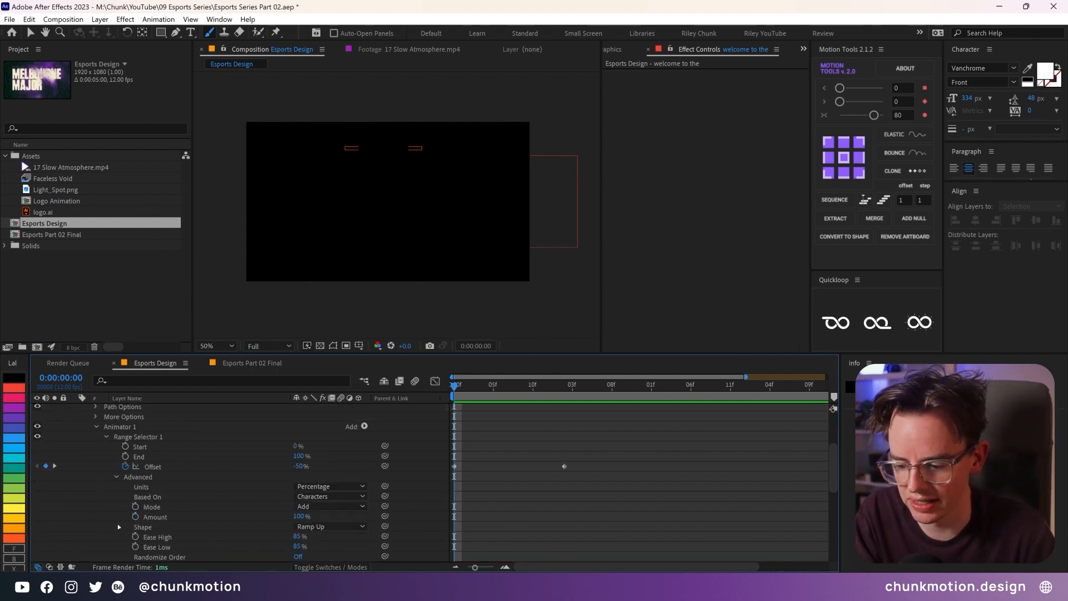
pyautogui.click(318, 496)
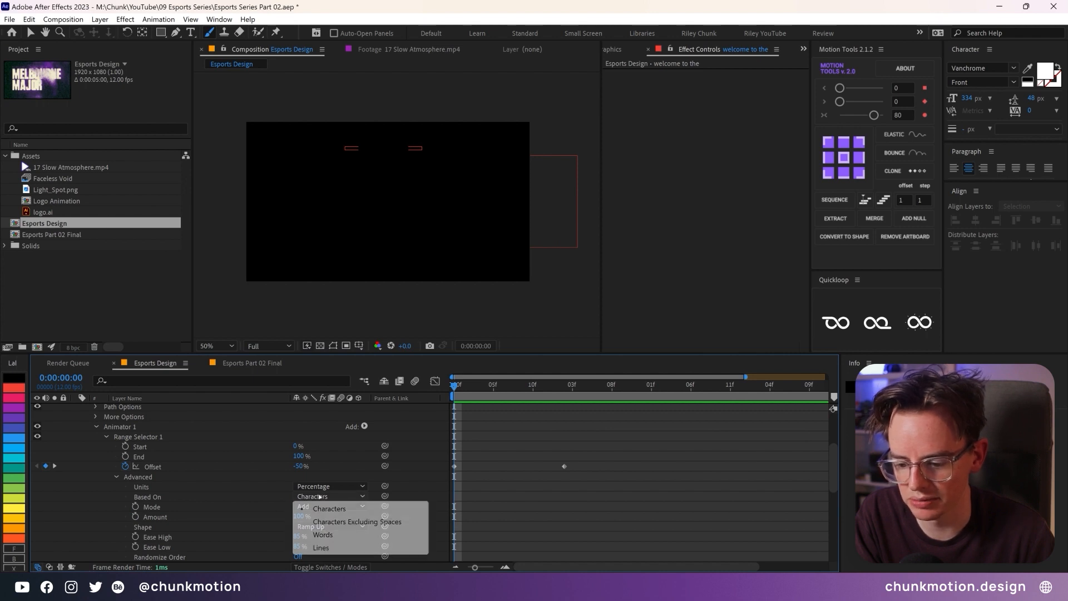
pyautogui.click(331, 536)
# Step: Base Animator 2's range selector on Words as well and preview the word-by-word animation
pyautogui.scroll(-3, 100, 490)
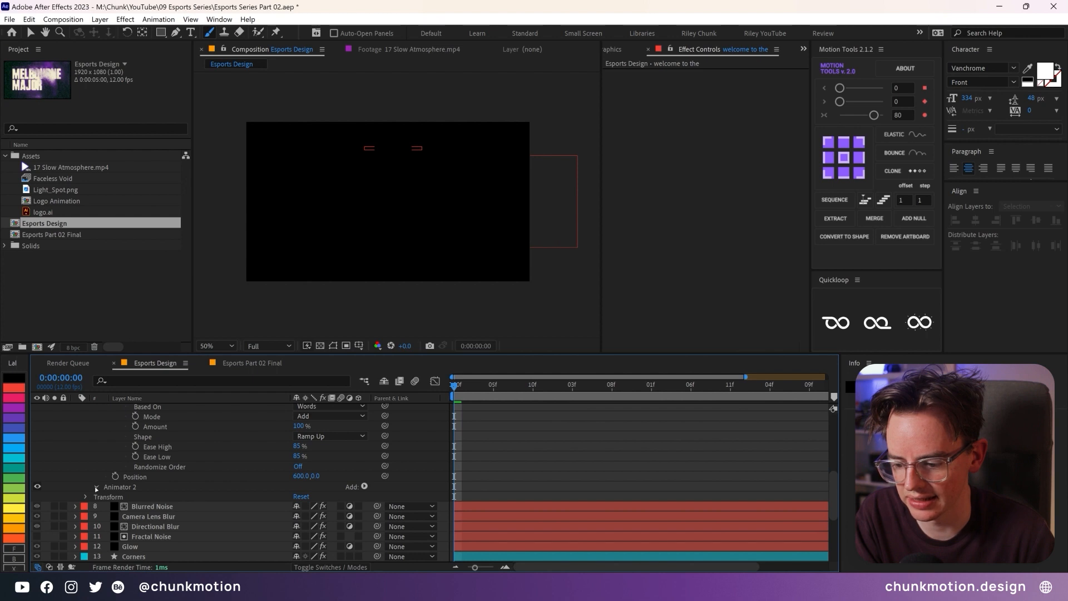
pyautogui.click(96, 487)
pyautogui.click(106, 497)
pyautogui.click(115, 538)
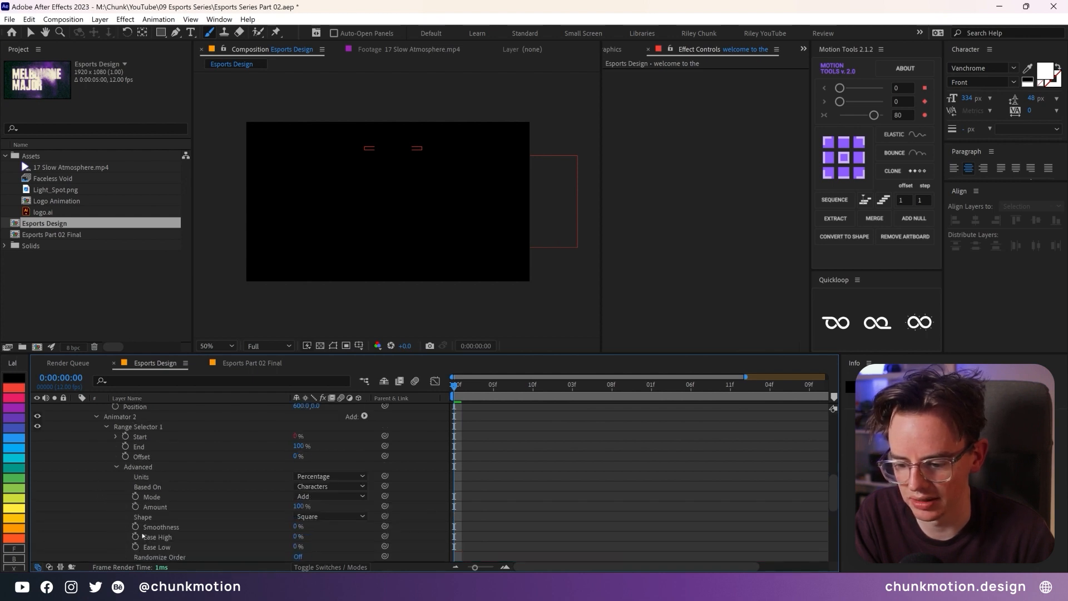
pyautogui.click(328, 487)
pyautogui.click(323, 524)
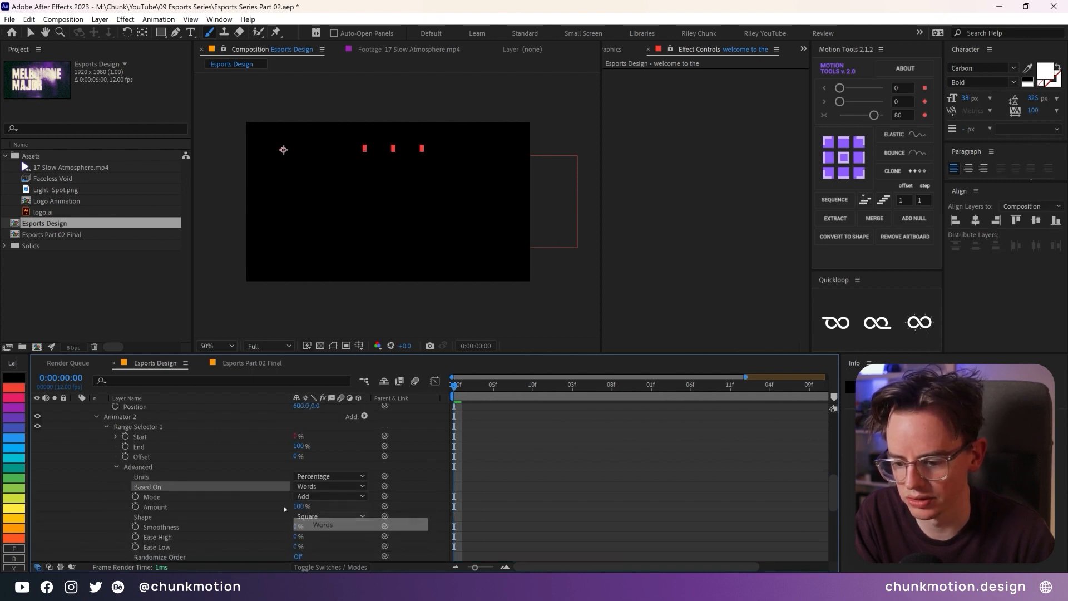
pyautogui.scroll(2, 251, 490)
pyautogui.click(293, 481)
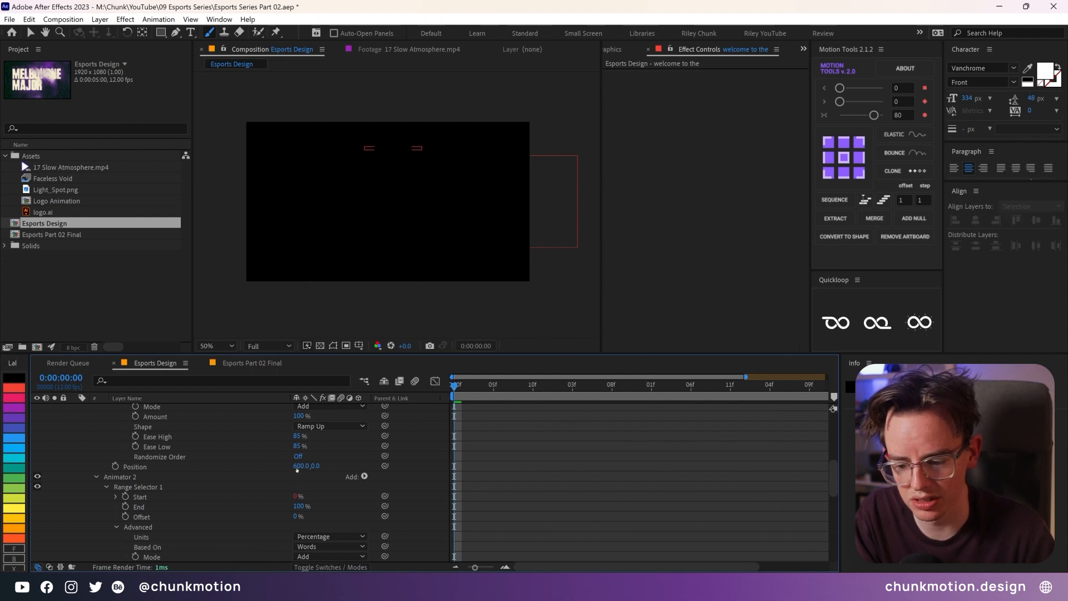
pyautogui.press('space')
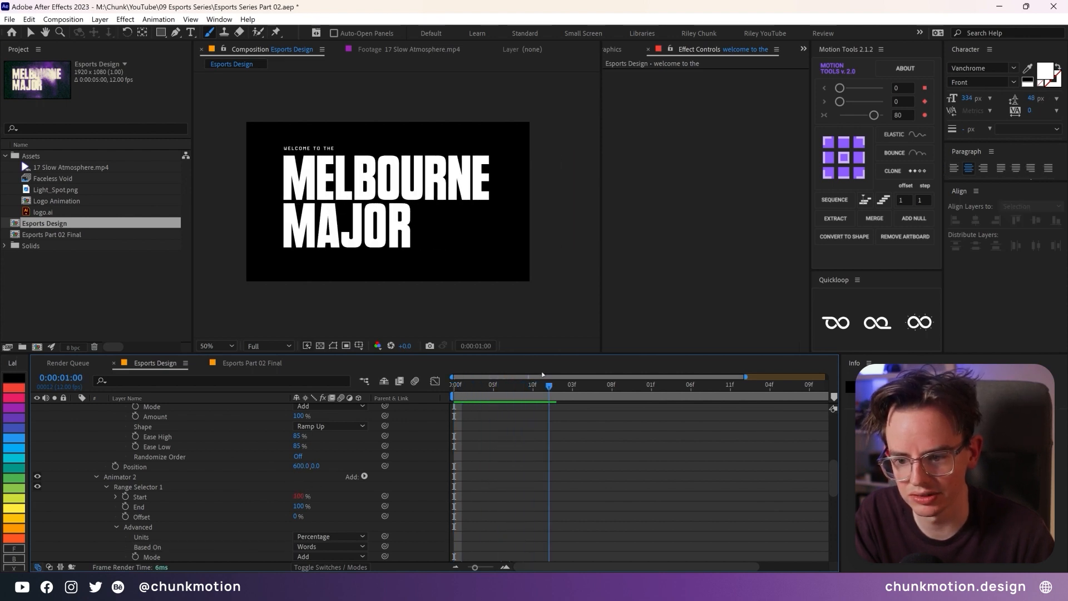
# Step: Set Animator 1's horizontal Position on the "welcome to the" layer to 125 and preview the animation
pyautogui.click(250, 477)
pyautogui.click(300, 466)
pyautogui.write('125')
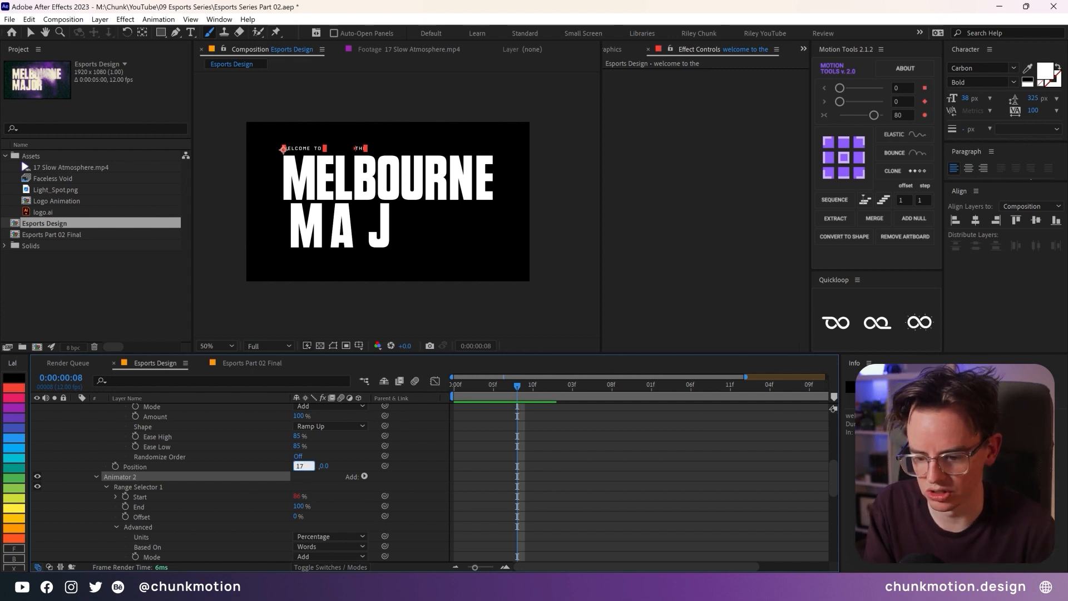
pyautogui.press('Return')
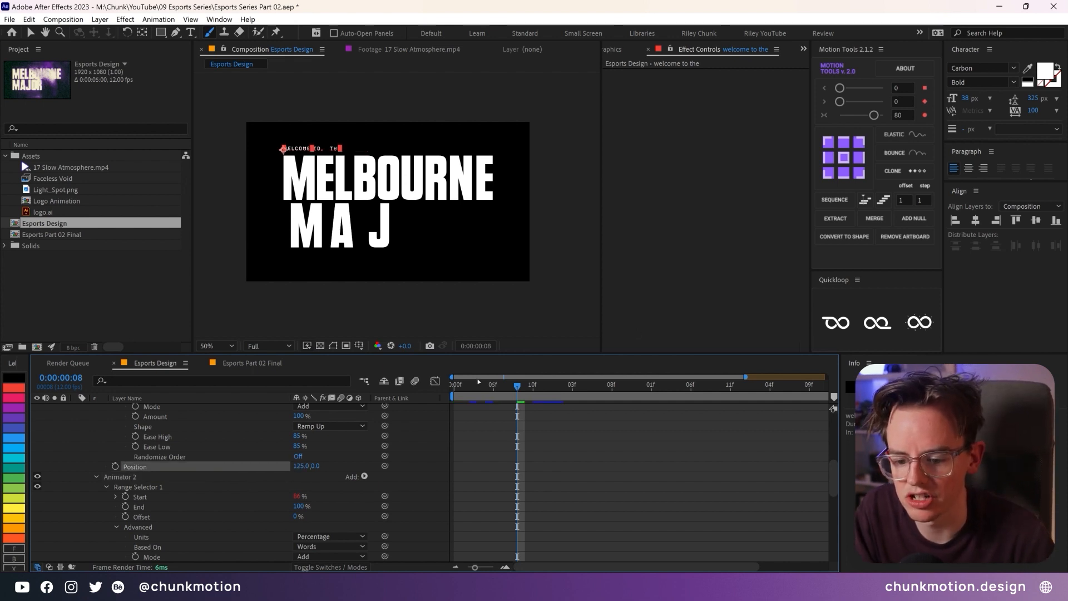
pyautogui.press('space')
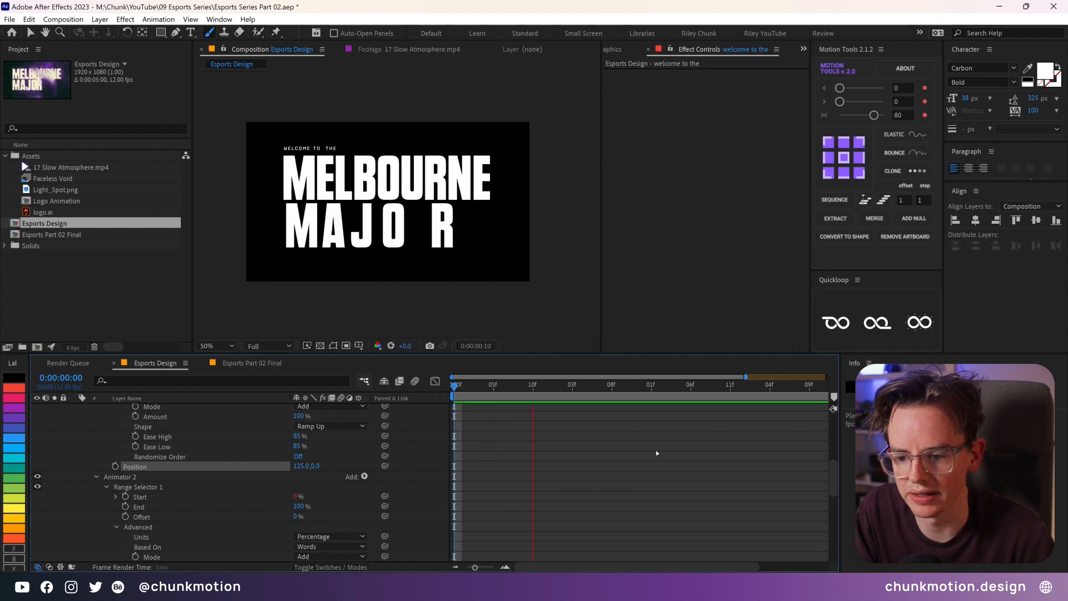
pyautogui.press('space')
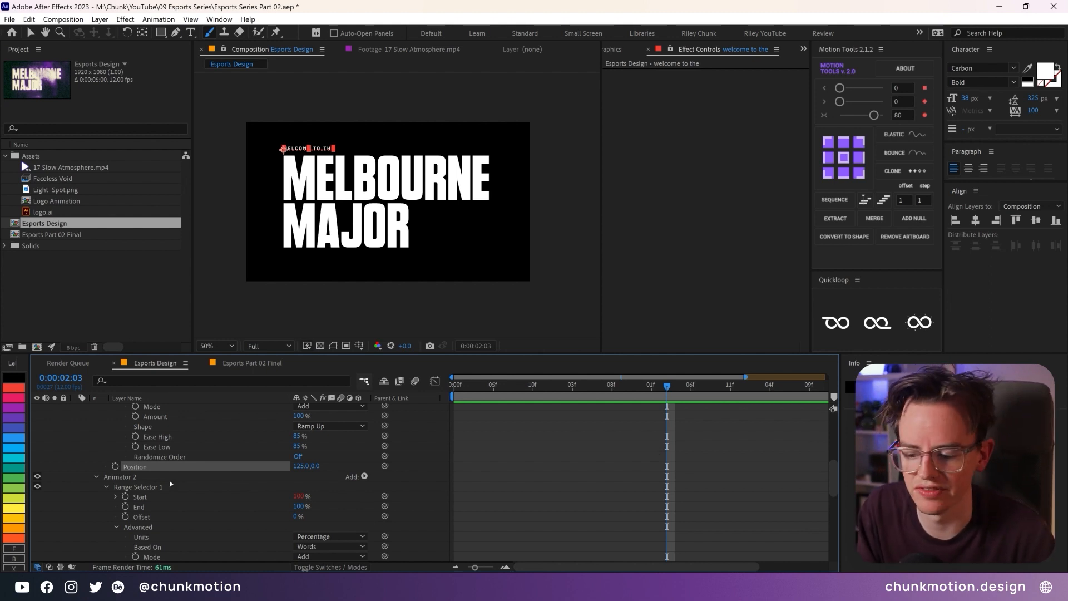
# Step: Solo the Corners layer, expand its contents and select Trim Paths 1
pyautogui.scroll(6, 171, 483)
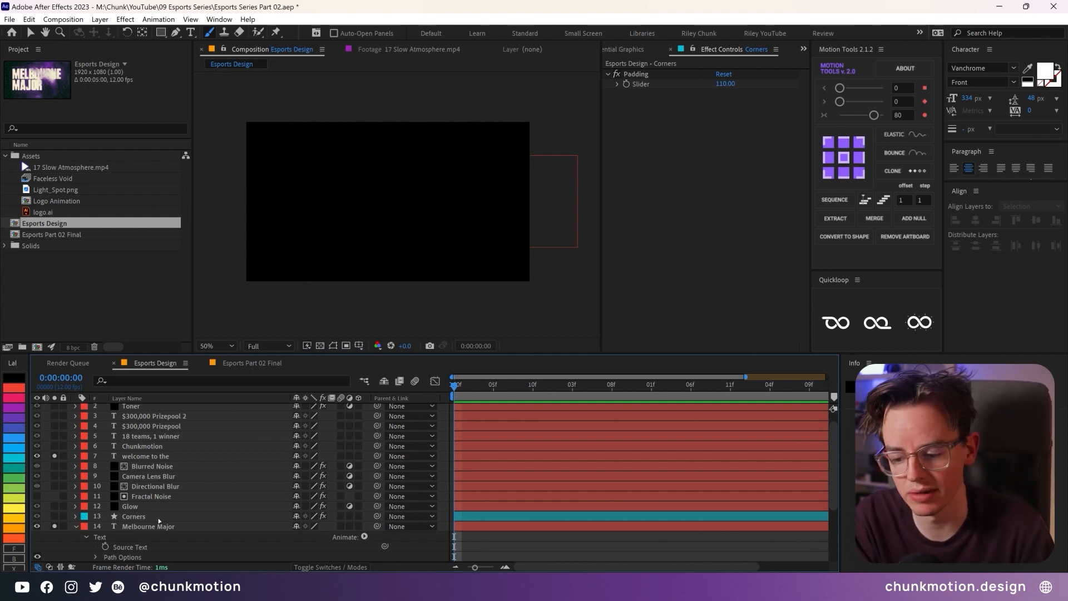
pyautogui.click(54, 516)
pyautogui.press('space')
pyautogui.click(75, 517)
pyautogui.scroll(-4, 115, 449)
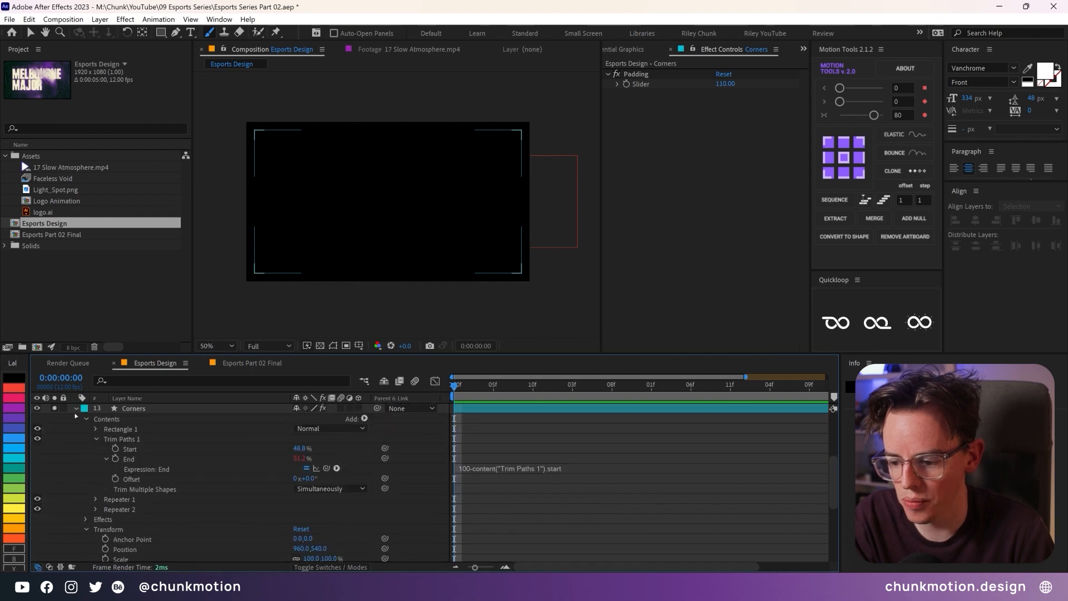
pyautogui.click(126, 410)
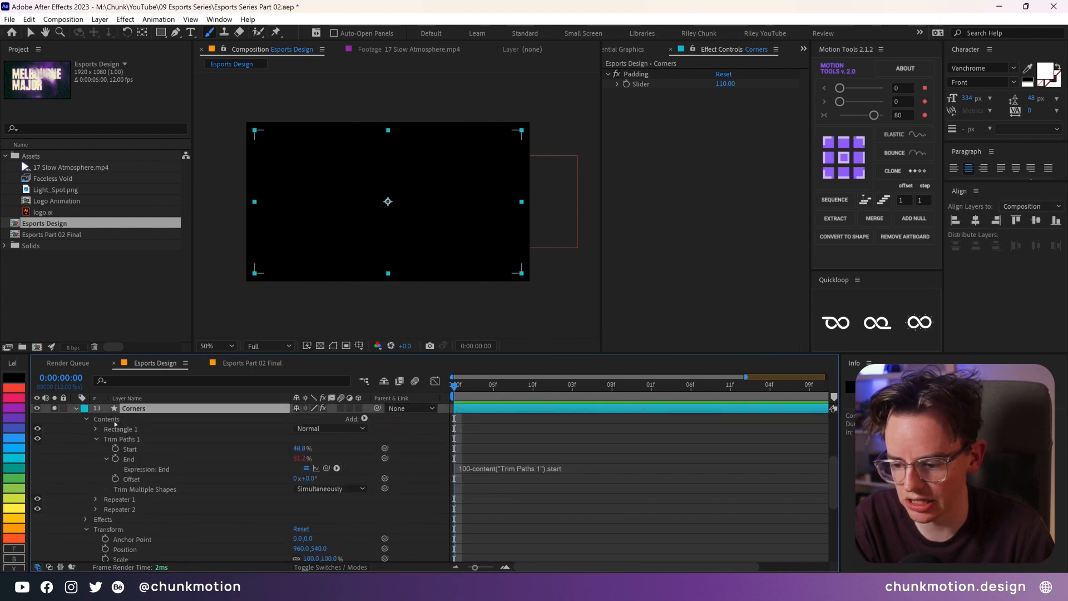
pyautogui.click(118, 439)
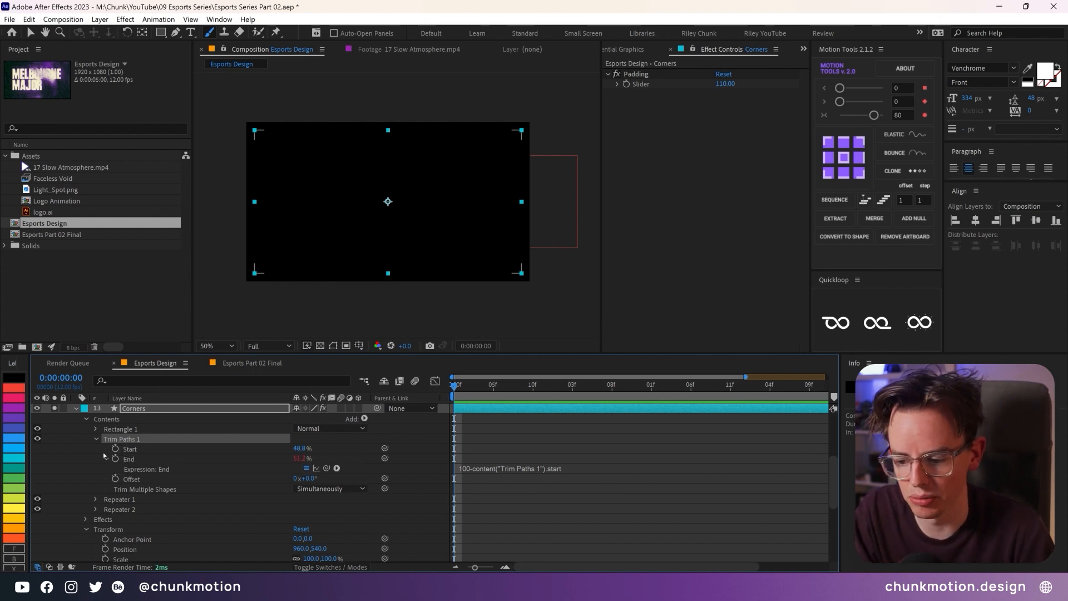
# Step: Keyframe the Start of Trim Paths 1 on the Corners layer at 0:00:00:00 and 0:00:04:00
pyautogui.click(115, 449)
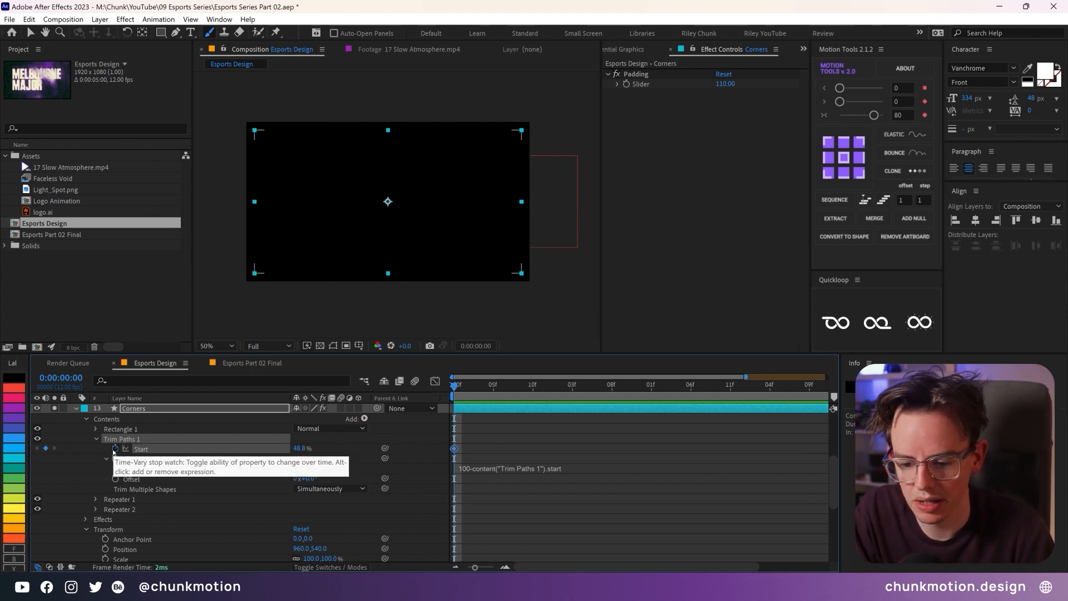
pyautogui.moveTo(472, 396); pyautogui.dragTo(732, 418)
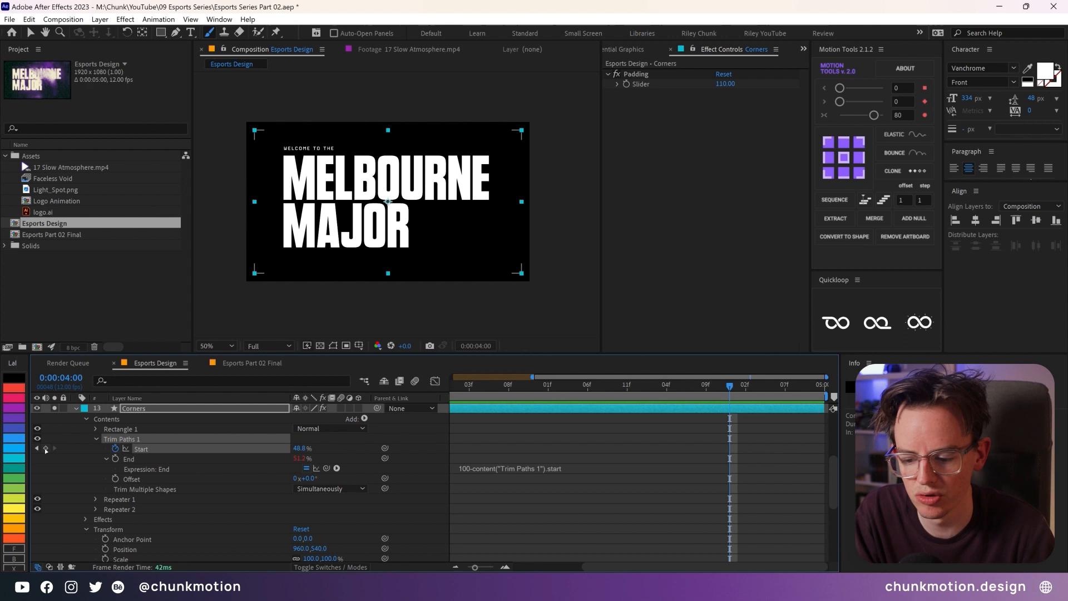
pyautogui.click(691, 444)
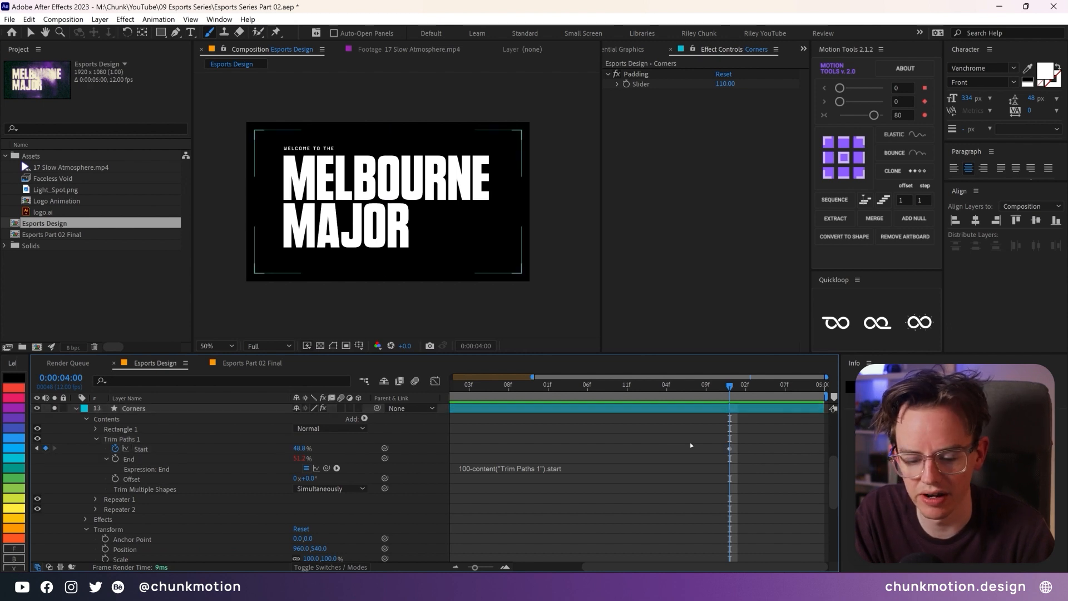
pyautogui.moveTo(631, 447); pyautogui.dragTo(750, 452)
# Step: Set the Trim Paths 1 Start keyframe at 0:00:00:00 to 44.5%
pyautogui.press('Home')
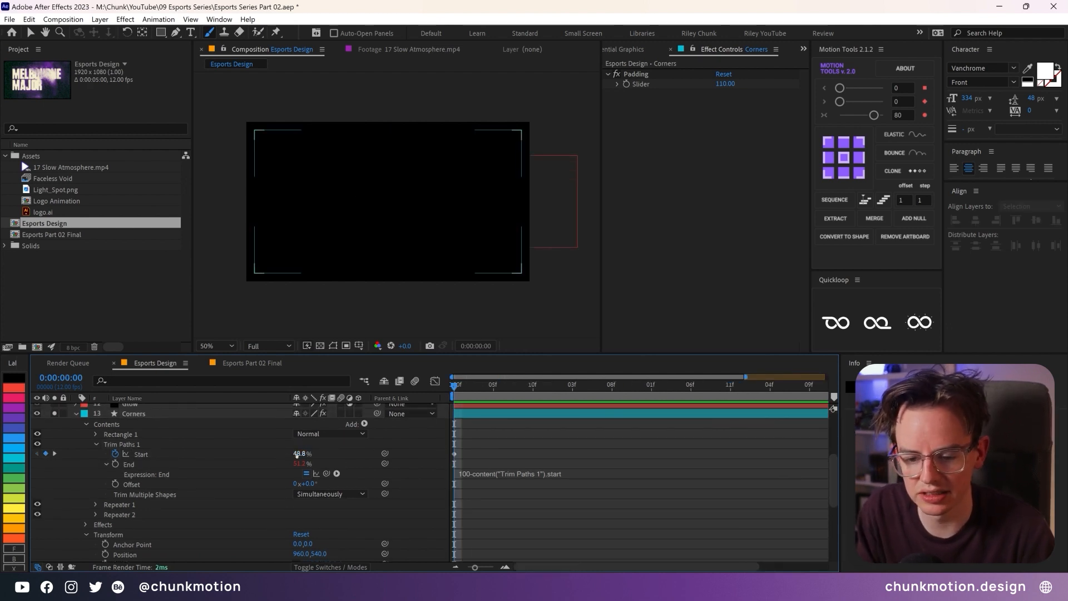
pyautogui.moveTo(296, 454); pyautogui.dragTo(291, 454)
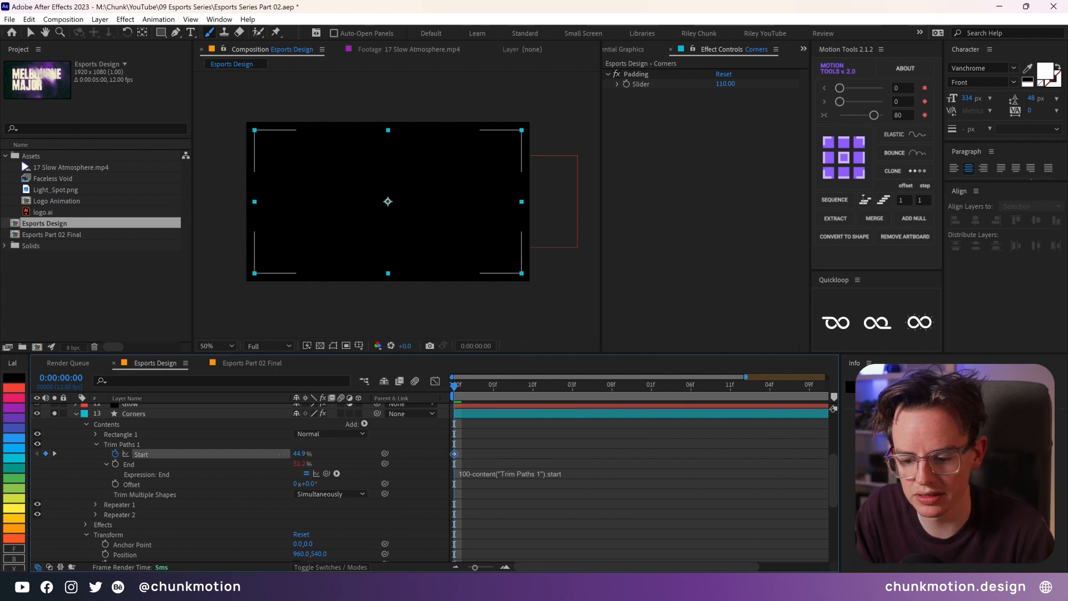
pyautogui.click(299, 454)
pyautogui.press('BackSpace')
pyautogui.write('5')
pyautogui.press('Return')
pyautogui.click(563, 444)
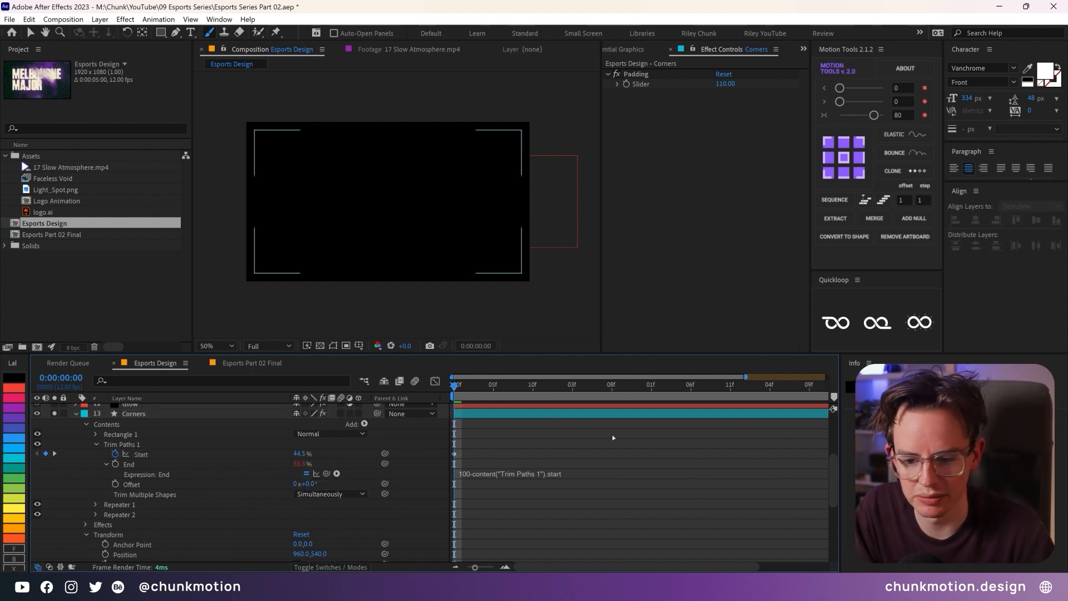
# Step: Set the Trim Paths 1 Start keyframe at 0:00:04:00 to 49.5% and preview the animation from the beginning
pyautogui.scroll(2, 613, 437)
pyautogui.scroll(-2, 573, 467)
pyautogui.scroll(-1, 601, 467)
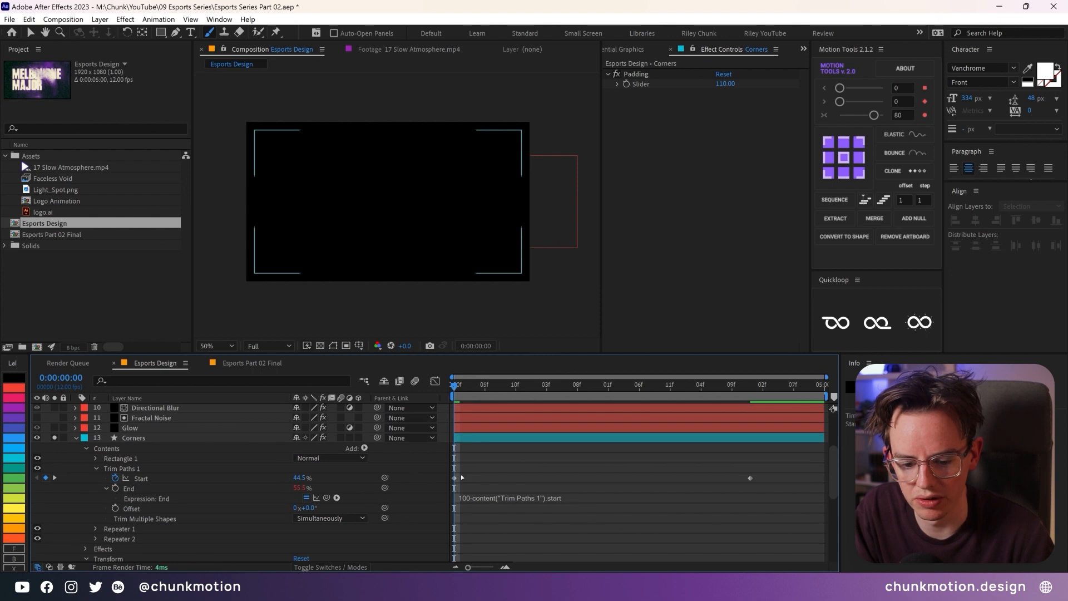
pyautogui.press('k')
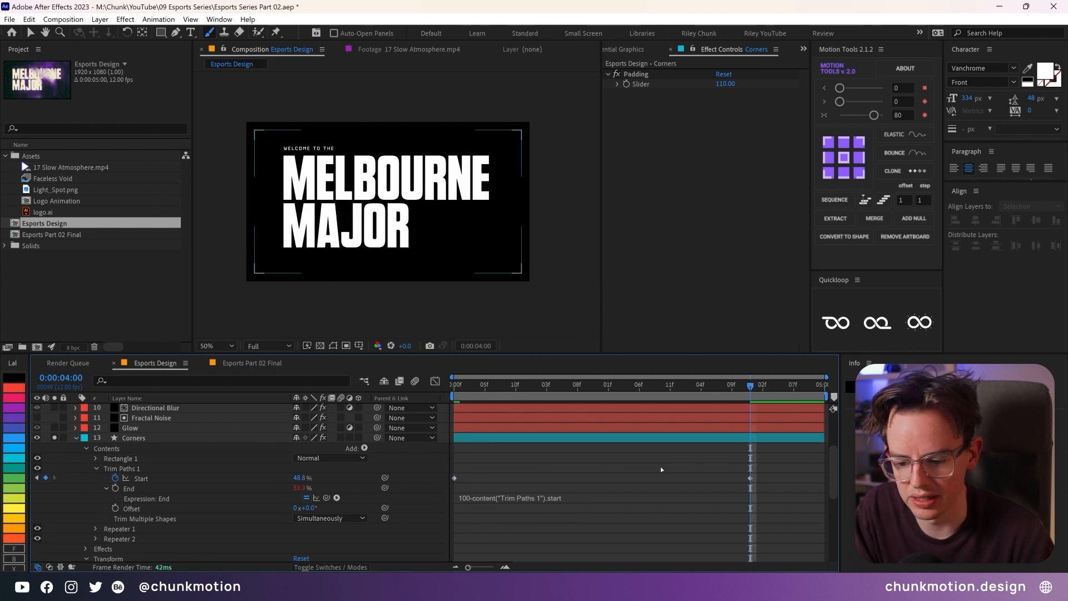
pyautogui.click(299, 478)
pyautogui.write('49')
pyautogui.press('Return')
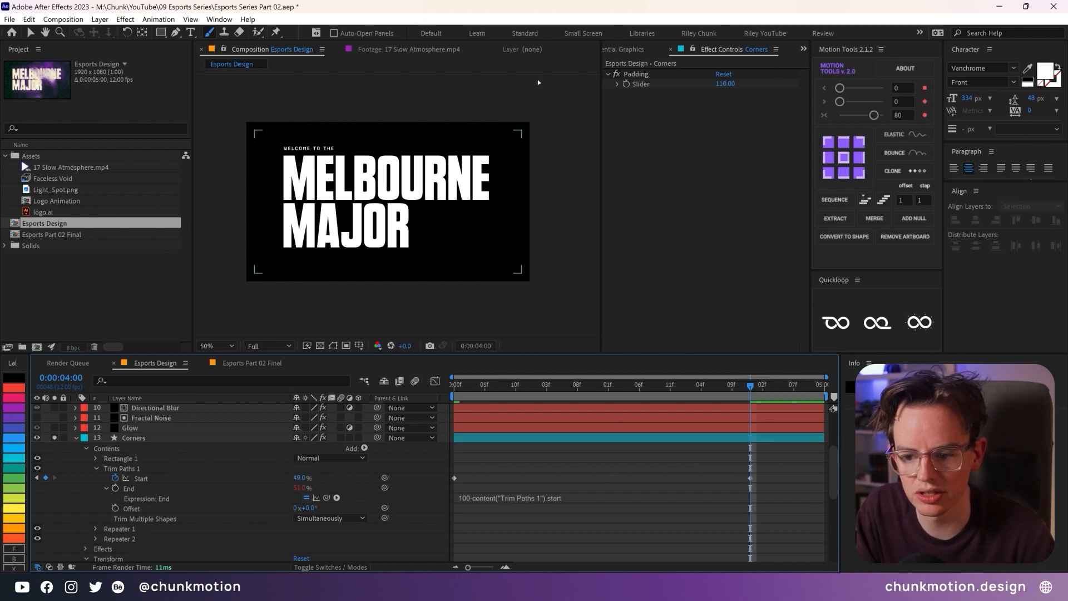
pyautogui.moveTo(301, 478); pyautogui.dragTo(297, 479)
pyautogui.click(566, 218)
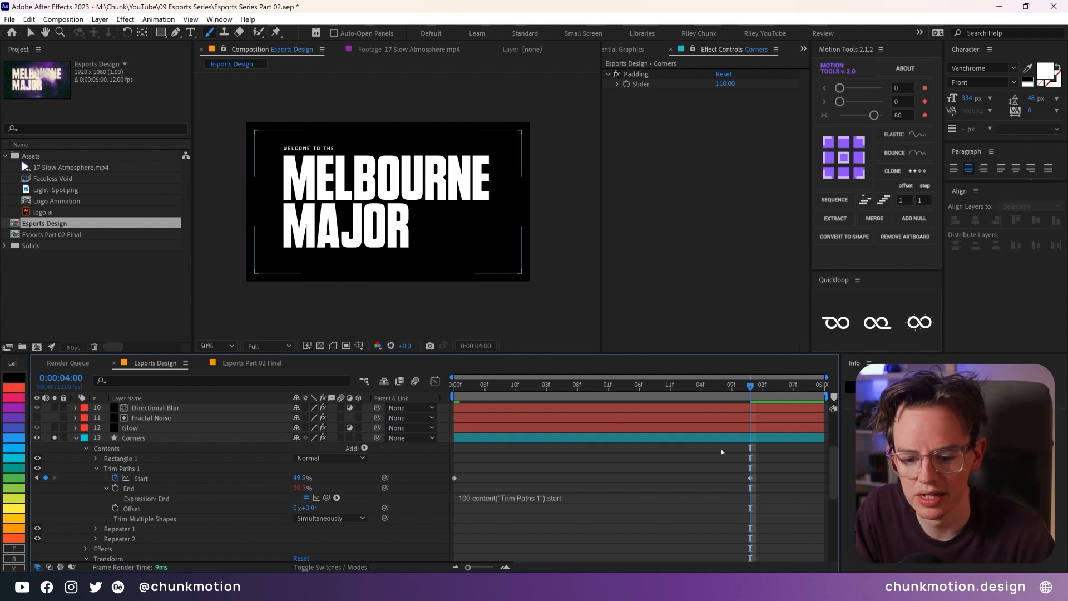
pyautogui.click(453, 388)
pyautogui.press('space')
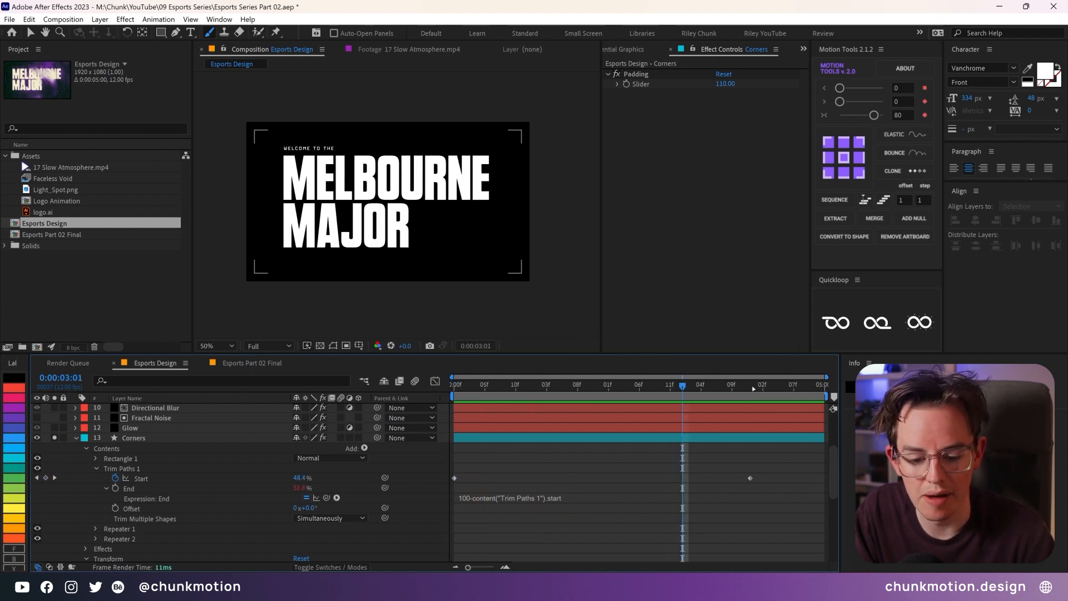
pyautogui.press('space')
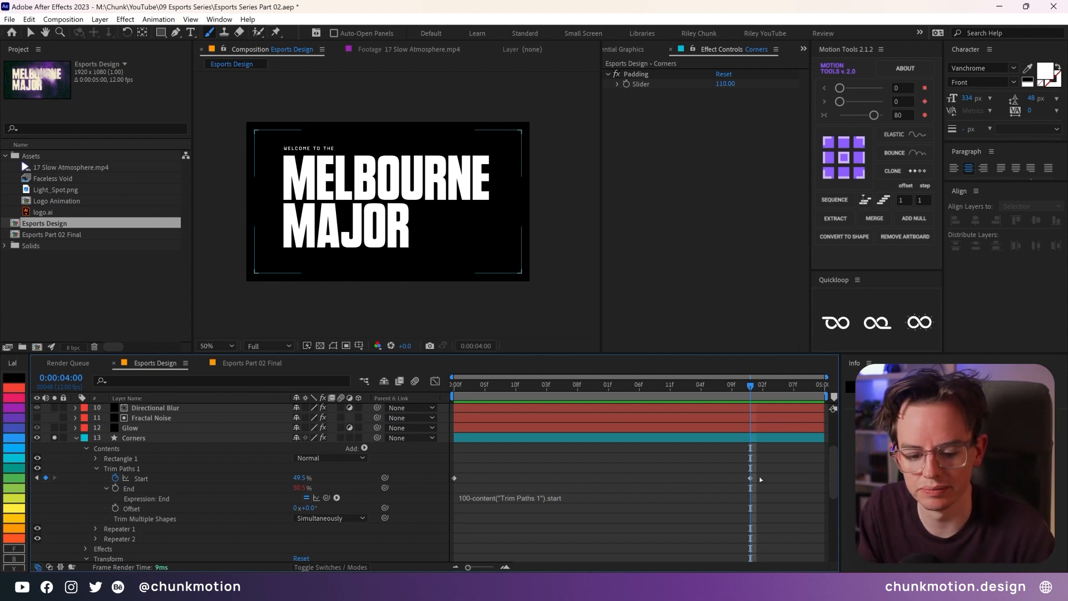
# Step: Select both Start keyframes of Trim Paths 1 and display them as a value graph in the Graph Editor
pyautogui.moveTo(750, 478); pyautogui.dragTo(621, 480)
pyautogui.click(325, 476)
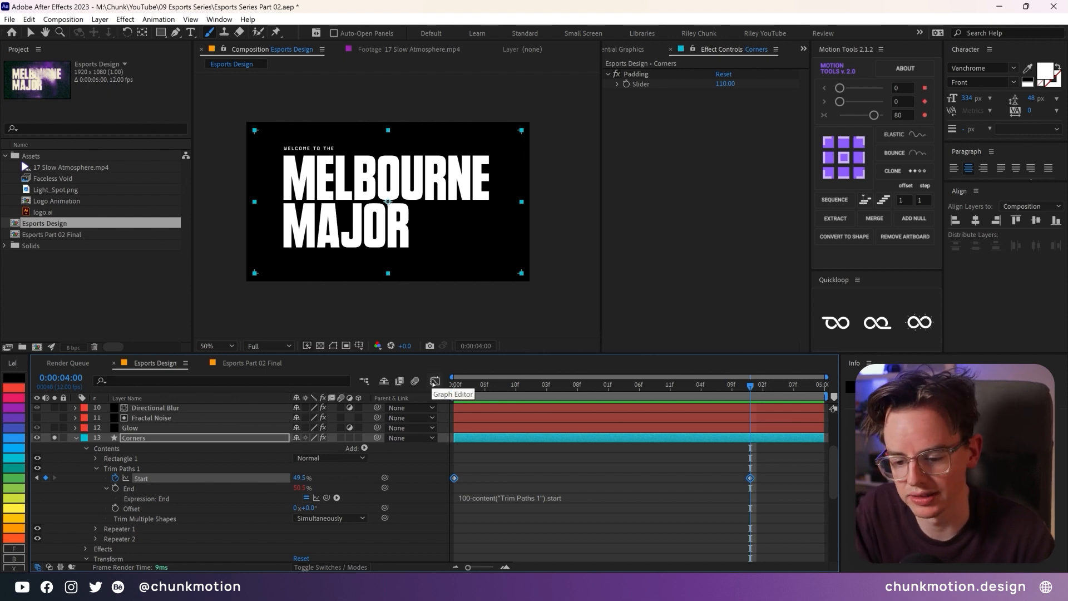
pyautogui.click(435, 383)
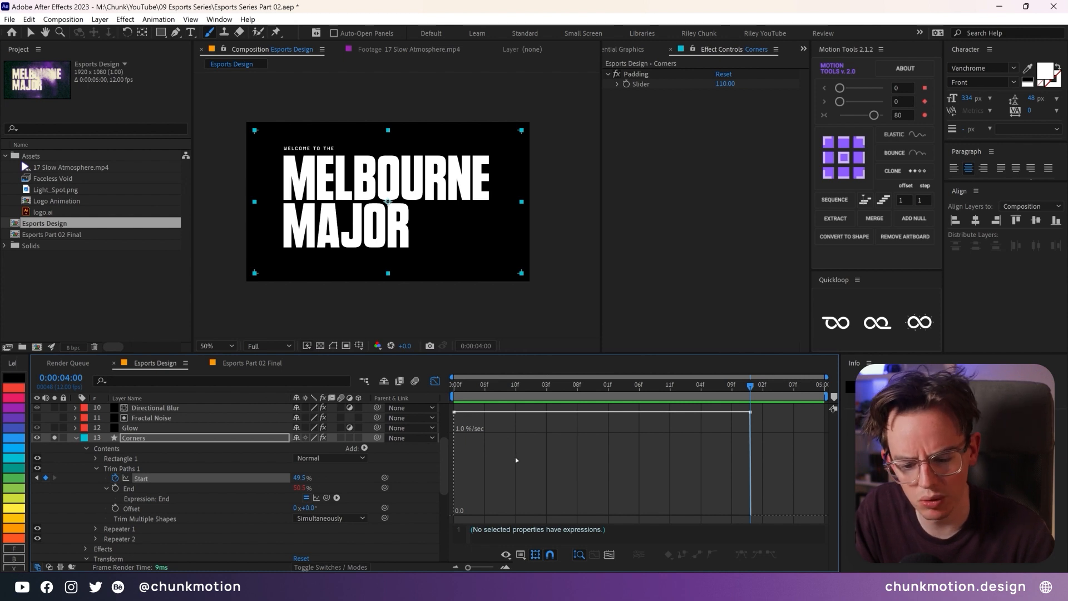
pyautogui.click(521, 555)
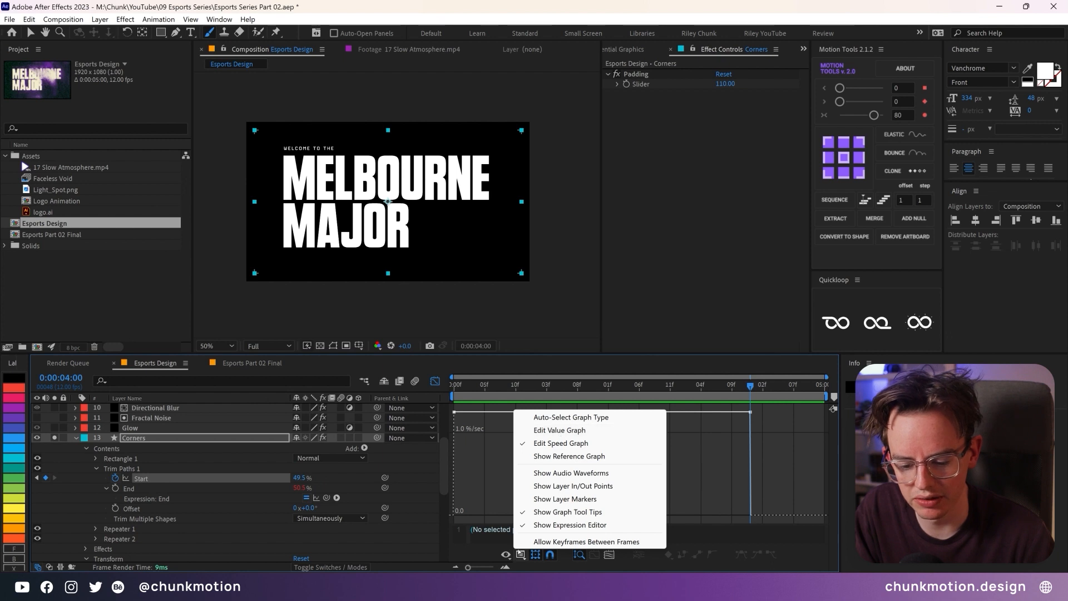
pyautogui.click(565, 431)
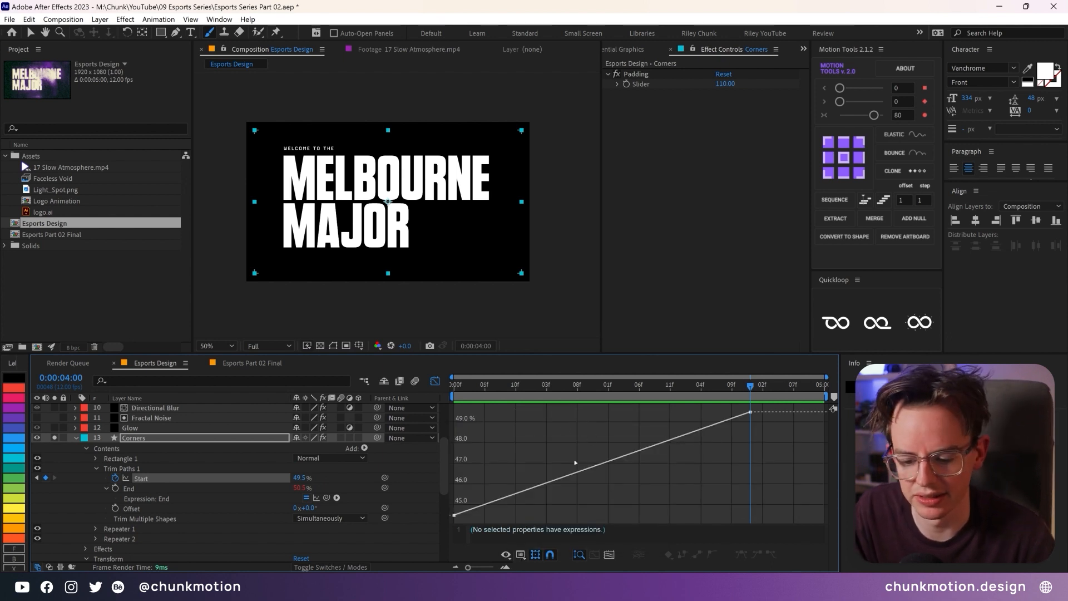
# Step: Shape the Start value curve to rise steeply from the first keyframe and ease gradually into the last, and preview it
pyautogui.press('v')
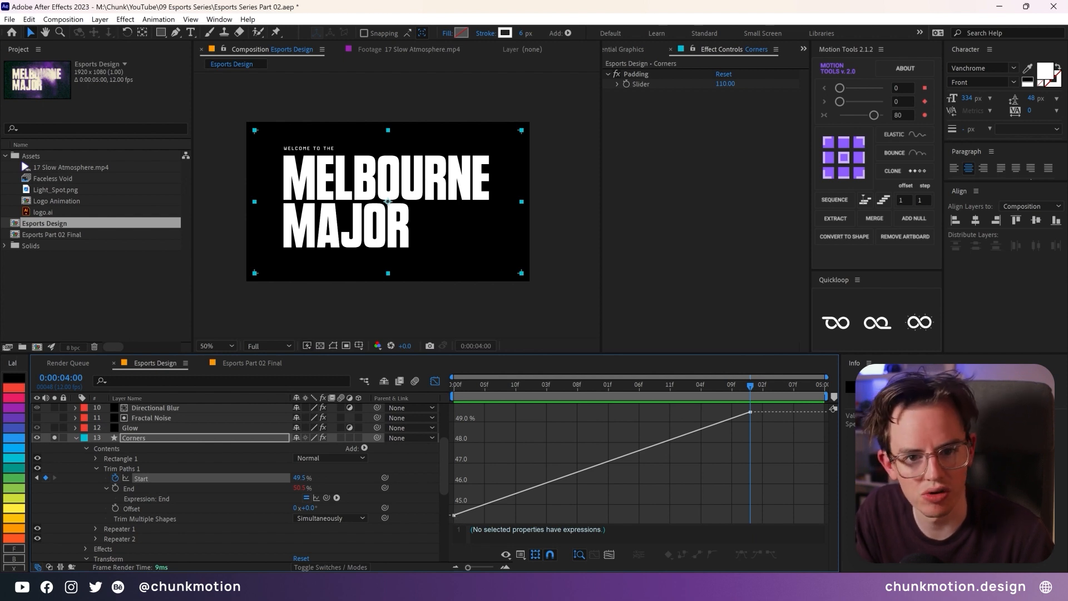
pyautogui.moveTo(454, 515); pyautogui.dragTo(462, 412)
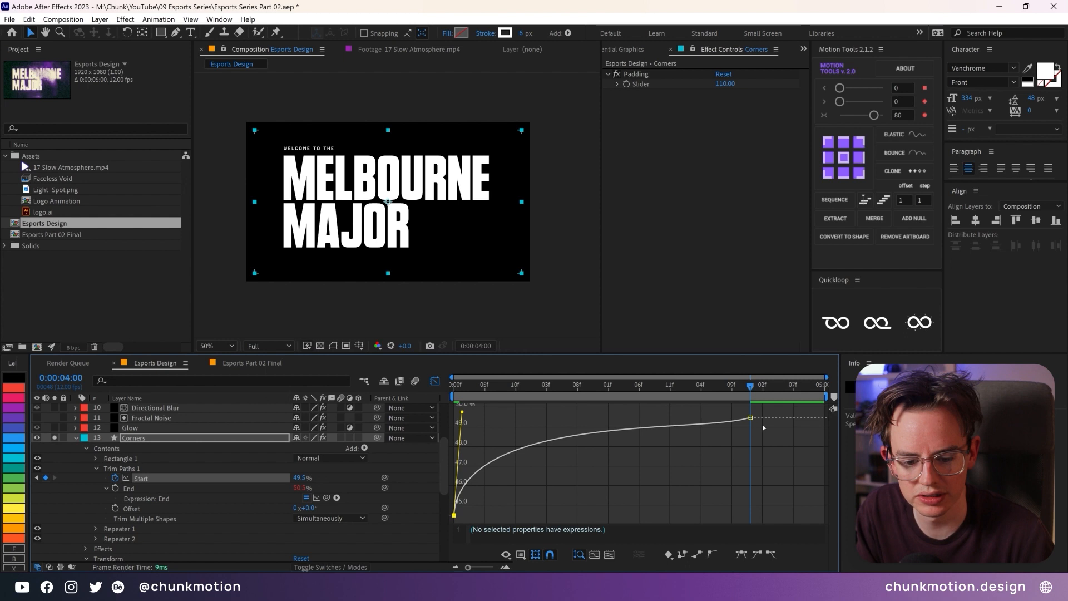
pyautogui.moveTo(750, 418); pyautogui.dragTo(516, 423)
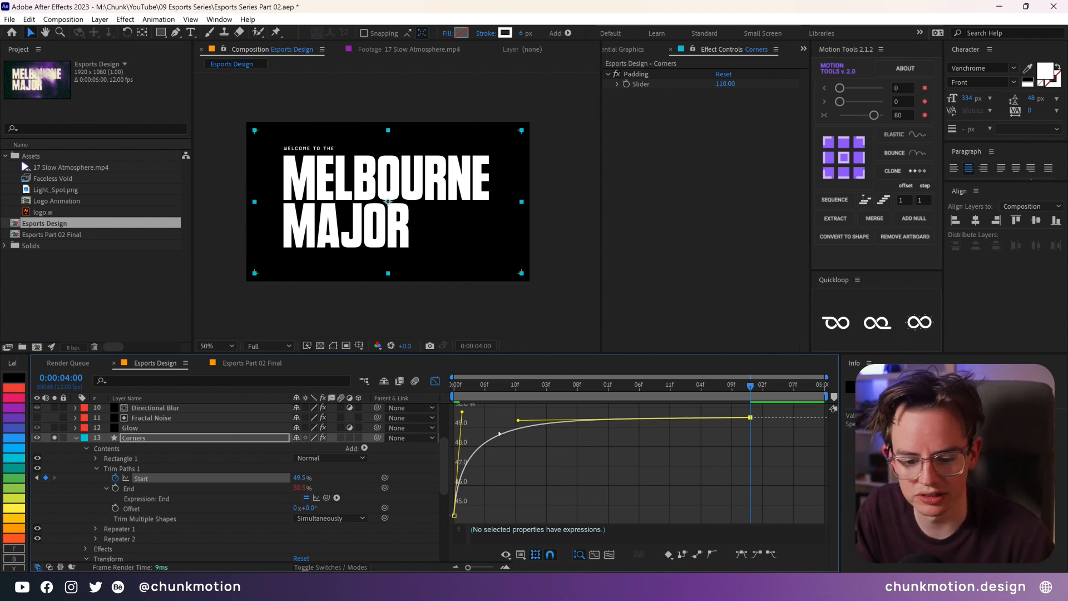
pyautogui.press('space')
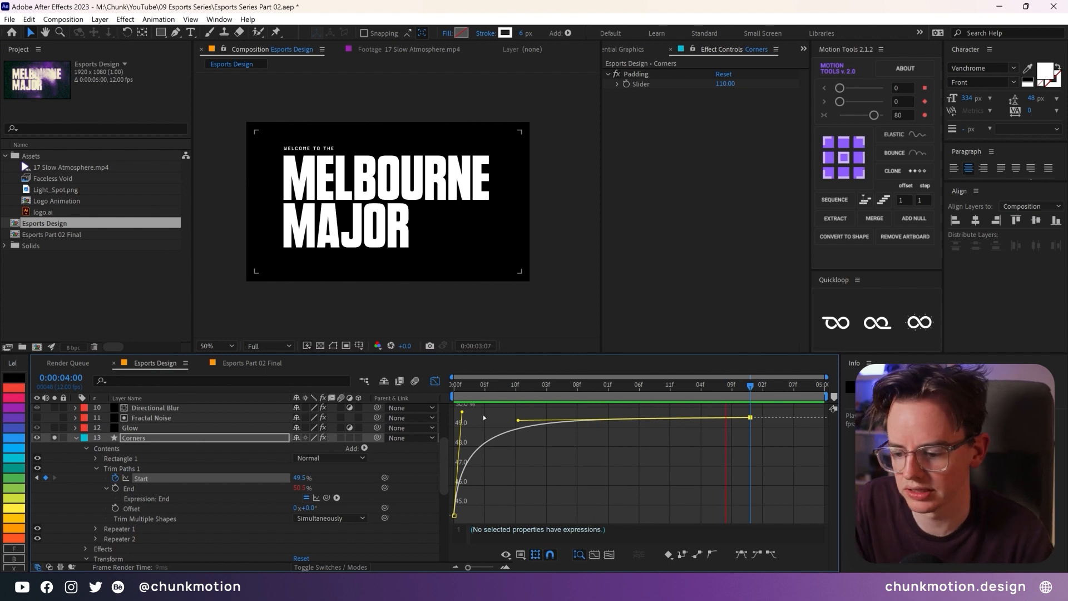
pyautogui.press('space')
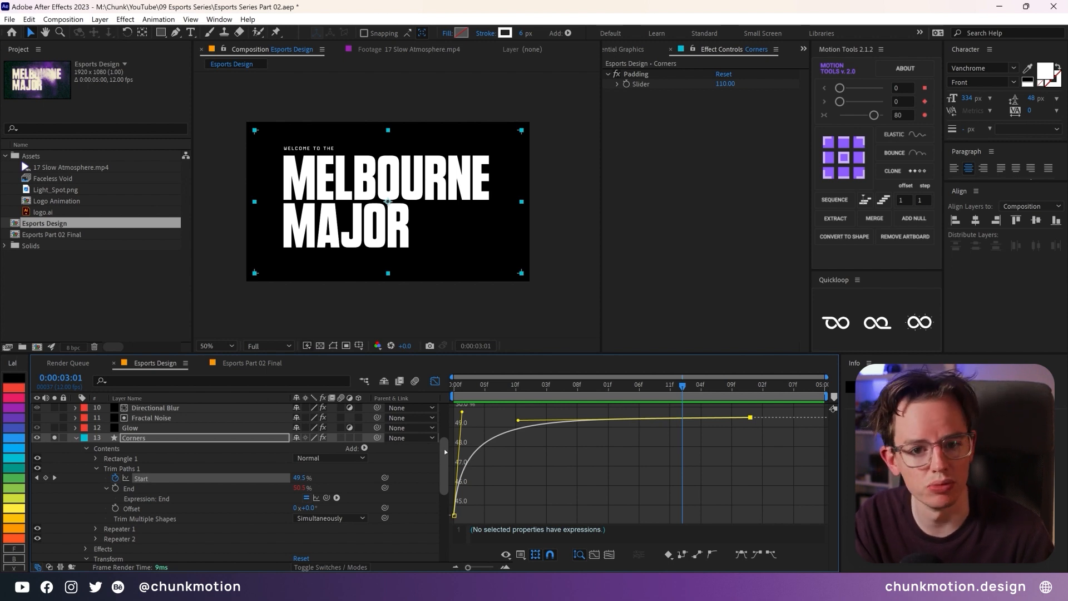
# Step: Add a null object above all layers and rename it "Midground Null"
pyautogui.click(416, 462)
pyautogui.scroll(4, 367, 475)
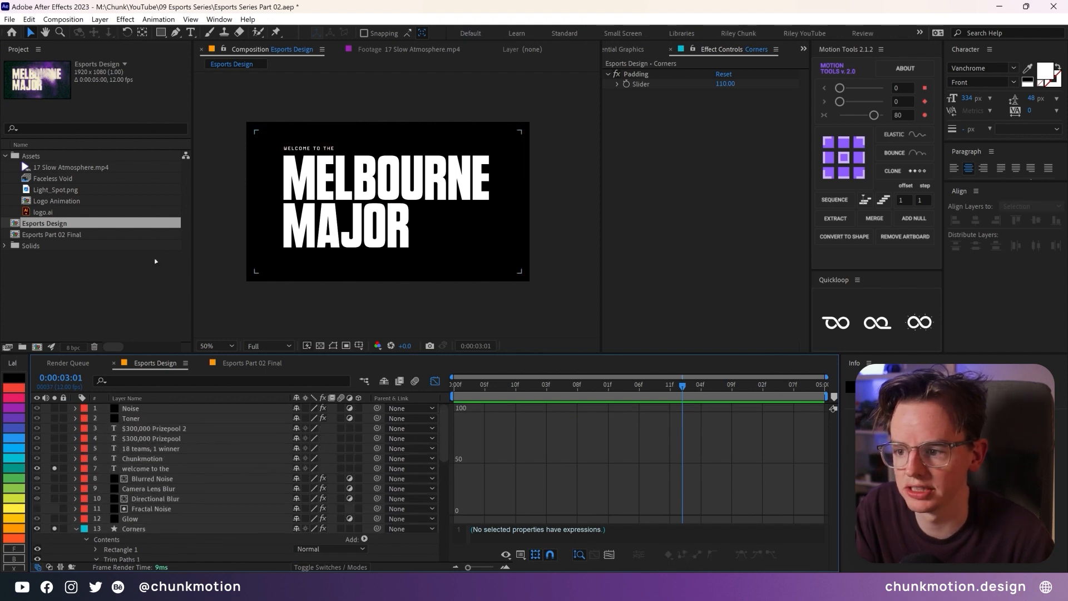
pyautogui.click(99, 19)
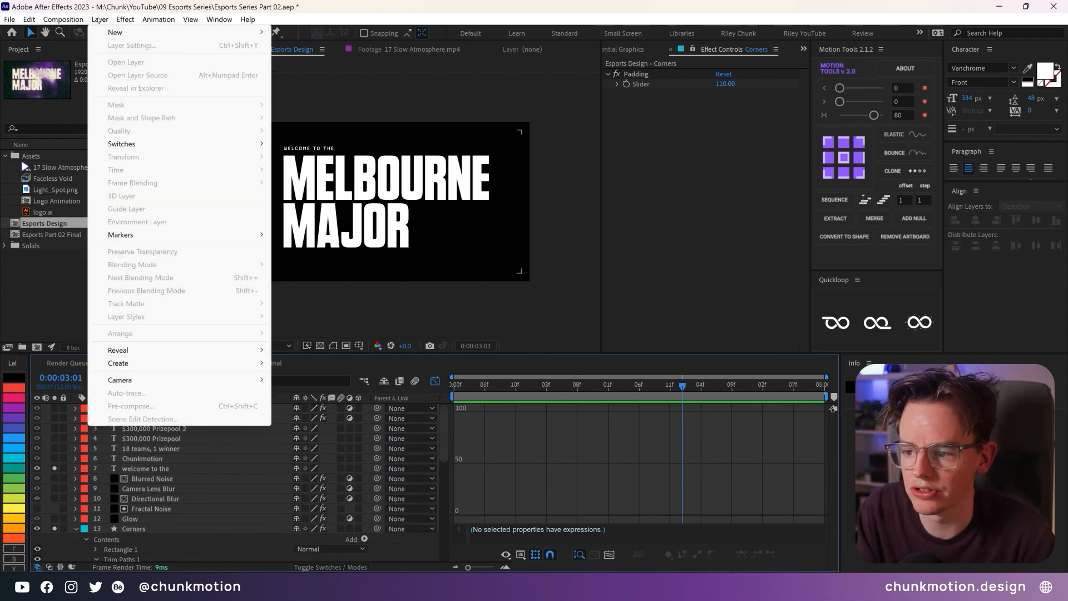
pyautogui.moveTo(139, 32)
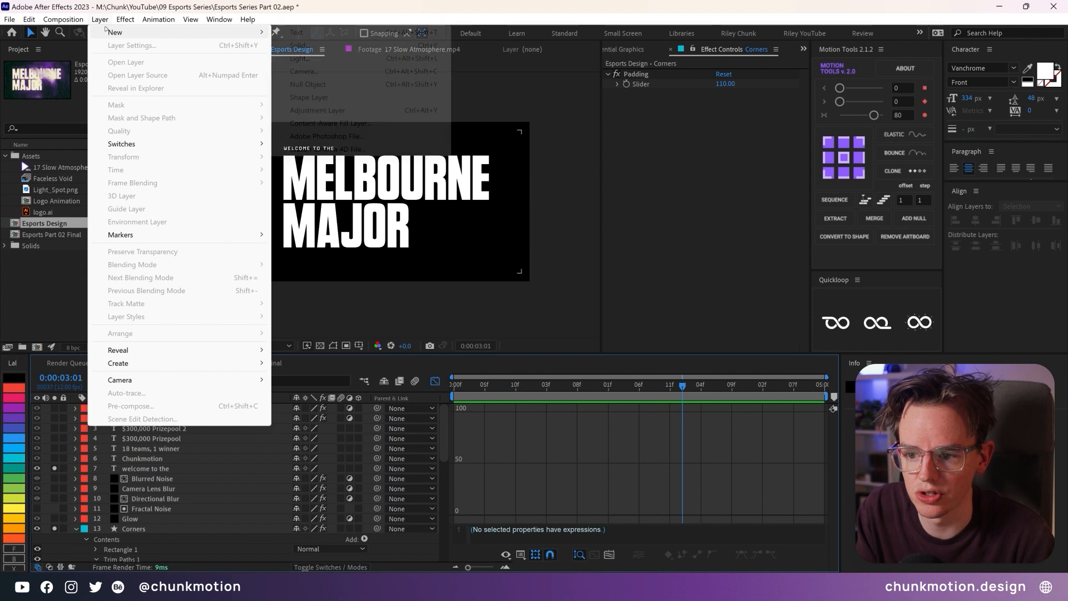
pyautogui.click(307, 84)
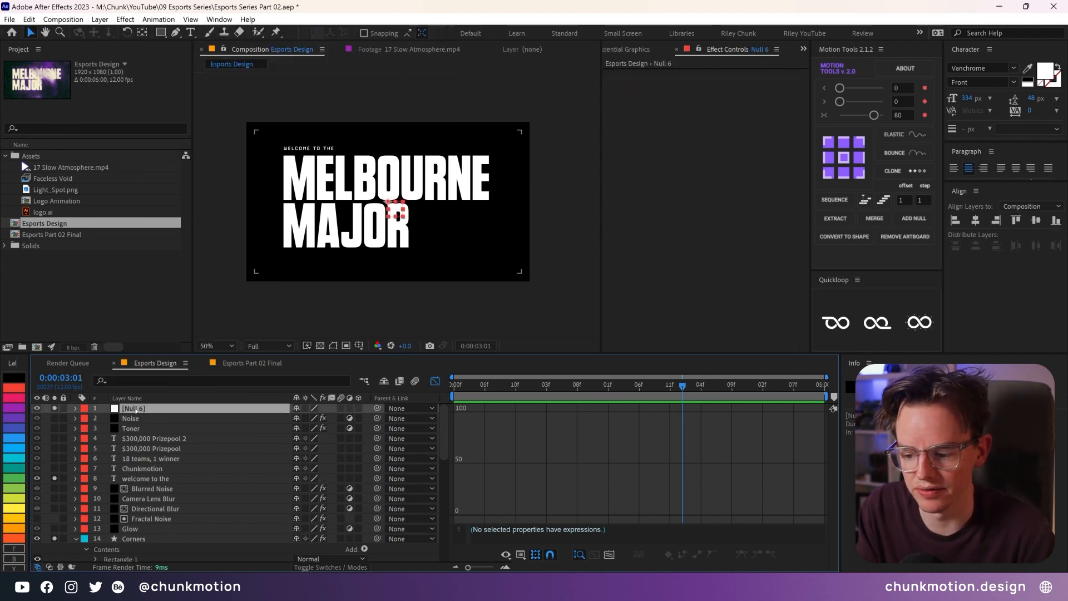
pyautogui.press('Return')
pyautogui.write('Mid')
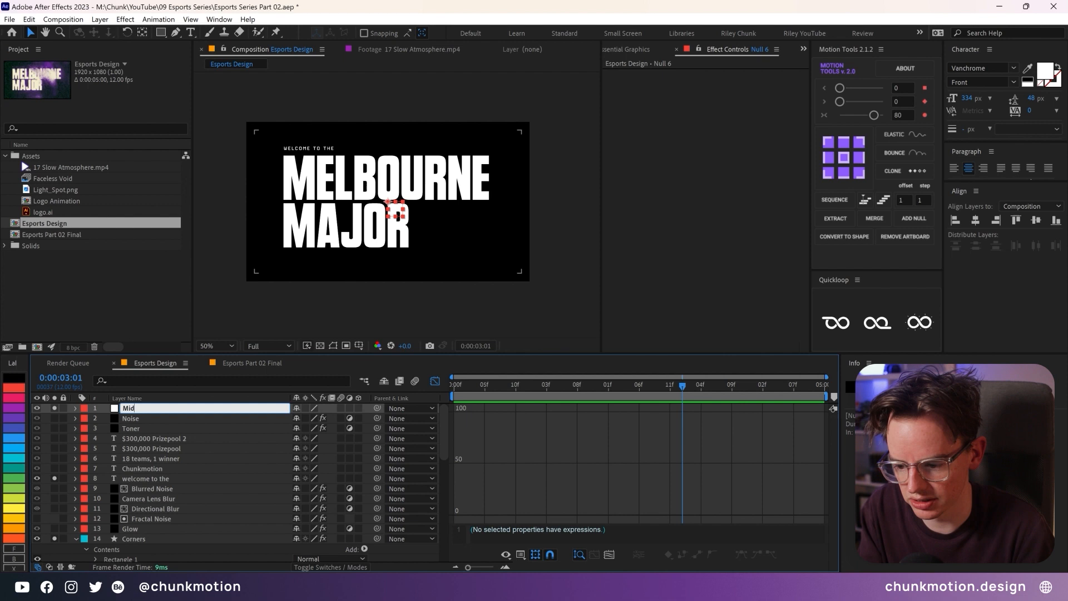
pyautogui.write('ground Null')
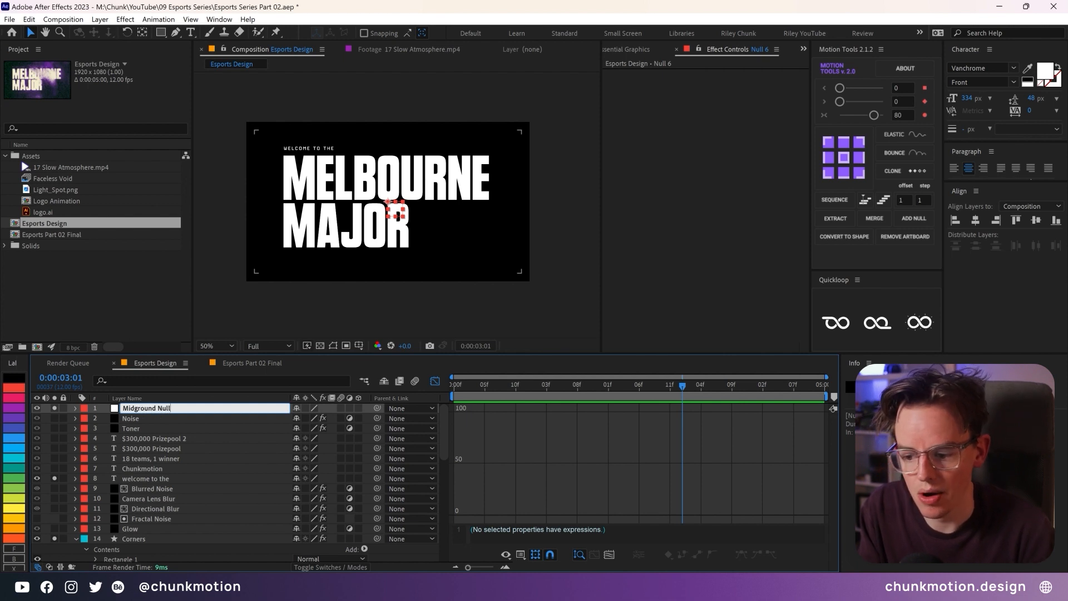
pyautogui.press('Return')
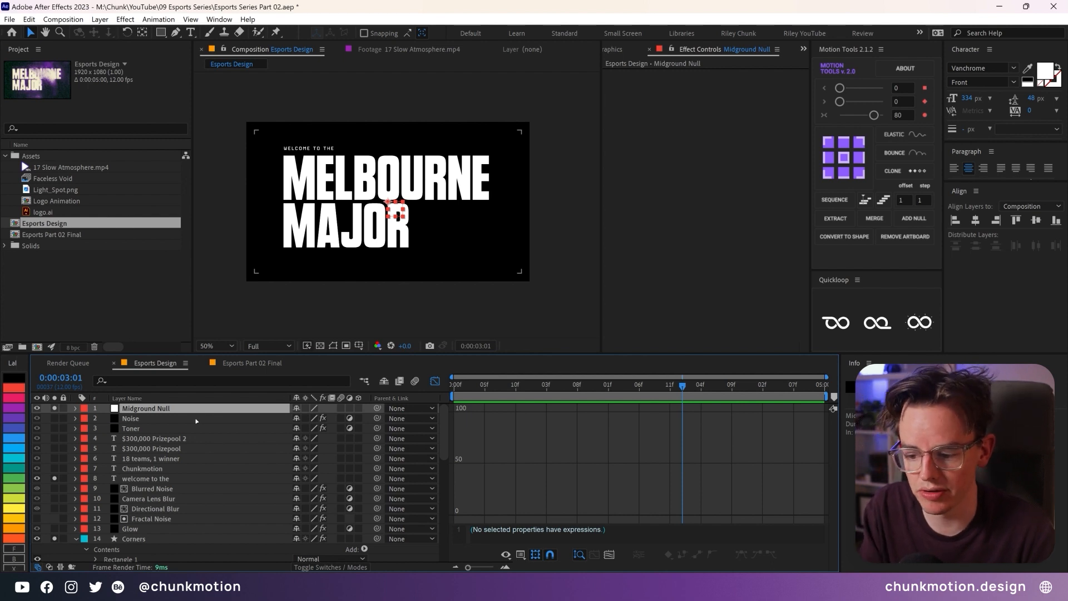
# Step: Parent the "welcome to the", Corners and Melbourne Major layers to Midground Null
pyautogui.click(161, 478)
pyautogui.scroll(-3, 189, 479)
pyautogui.keyDown('ctrl'); pyautogui.click(190, 478); pyautogui.keyUp('ctrl')
pyautogui.scroll(-8, 184, 473)
pyautogui.keyDown('ctrl'); pyautogui.click(161, 449); pyautogui.keyUp('ctrl')
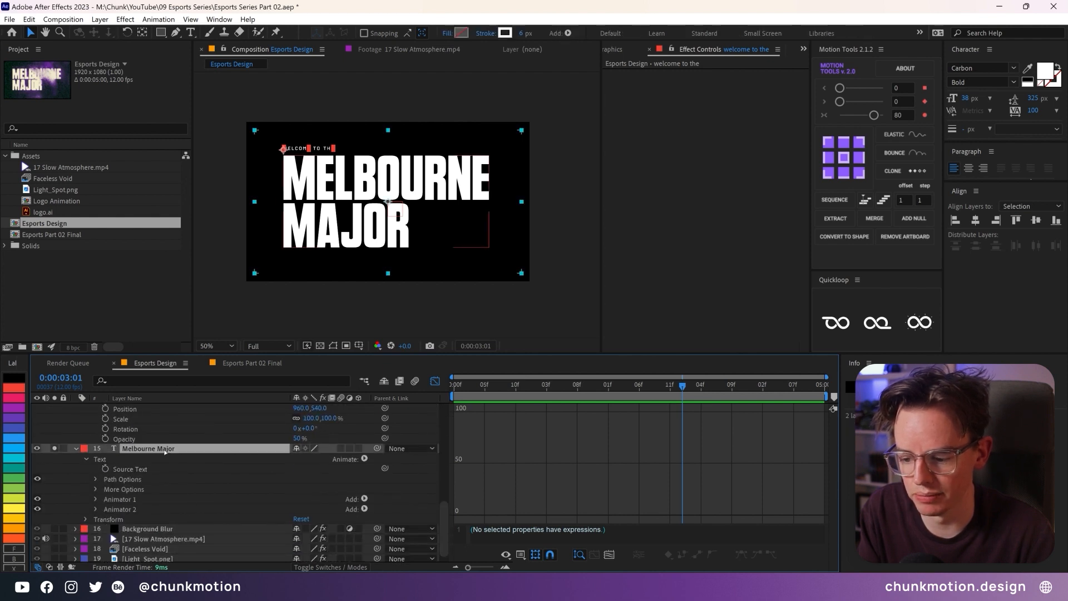
pyautogui.scroll(10, 278, 473)
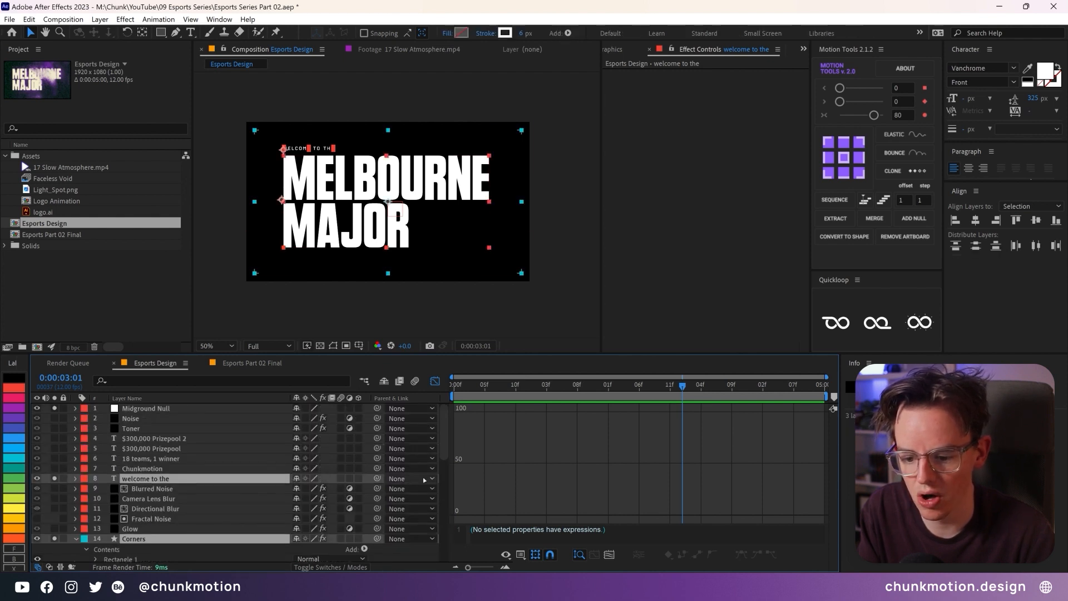
pyautogui.click(412, 478)
pyautogui.click(414, 222)
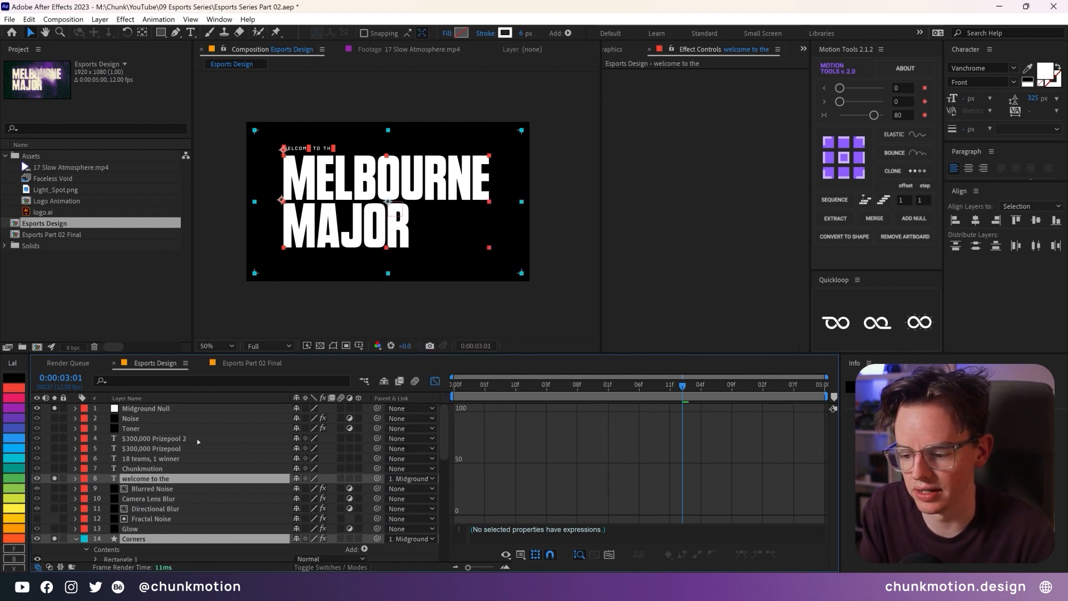
# Step: Return to the layer-bar timeline and keyframe Midground Null's Scale at 0:00:00:00 and 0:00:01:08
pyautogui.click(396, 210)
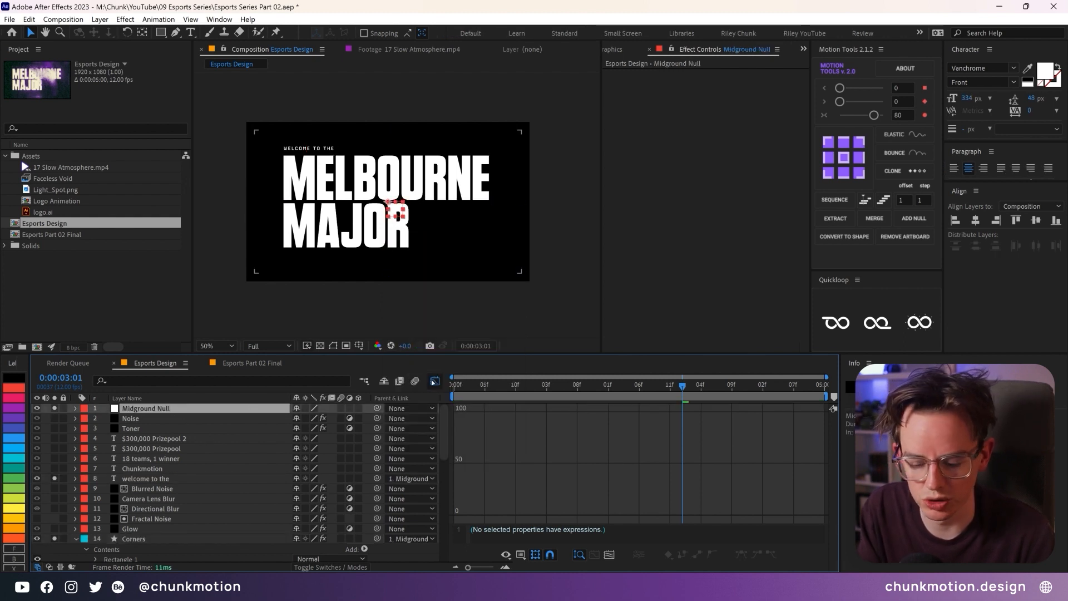
pyautogui.click(435, 383)
pyautogui.moveTo(459, 386); pyautogui.dragTo(448, 388)
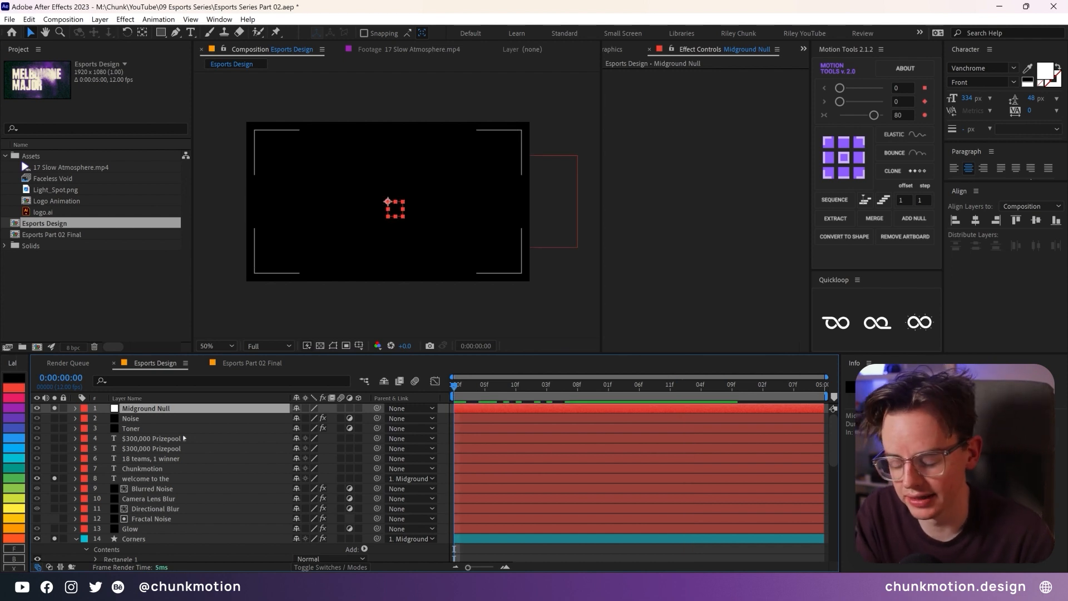
pyautogui.press('s')
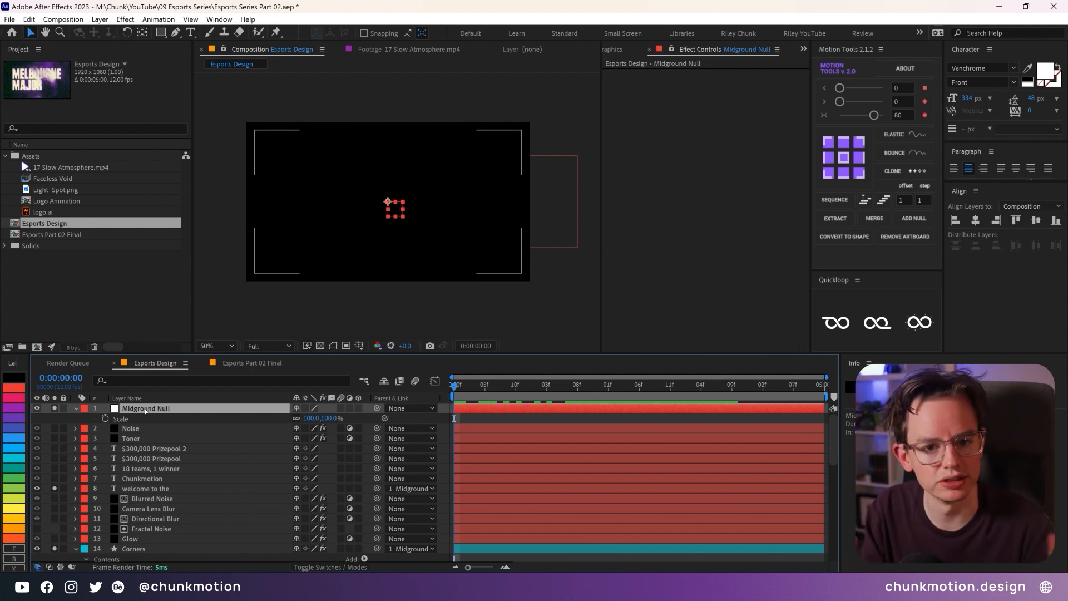
pyautogui.click(105, 417)
pyautogui.moveTo(462, 383); pyautogui.dragTo(577, 374)
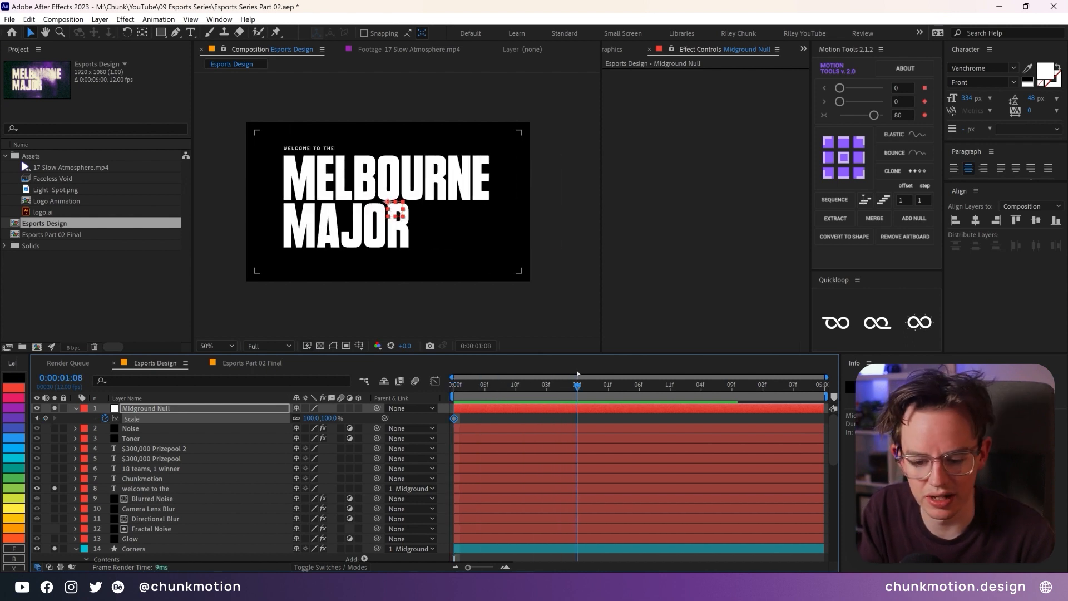
pyautogui.click(46, 418)
# Step: Set Midground Null's Scale keyframe at 0:00:00:00 to 200% and preview the animation
pyautogui.press('Home')
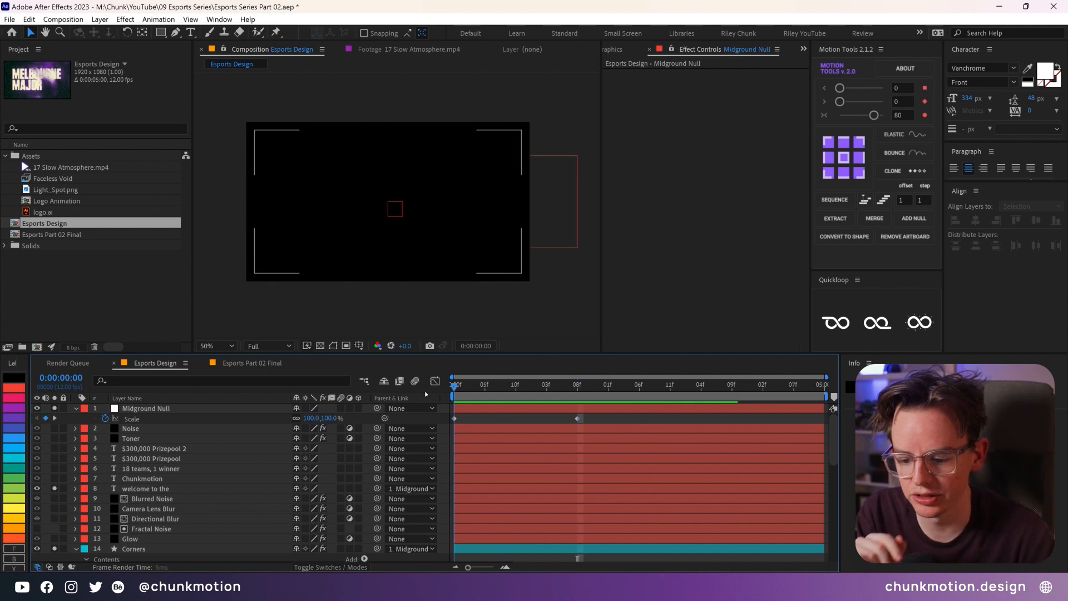
pyautogui.click(335, 418)
pyautogui.write('200')
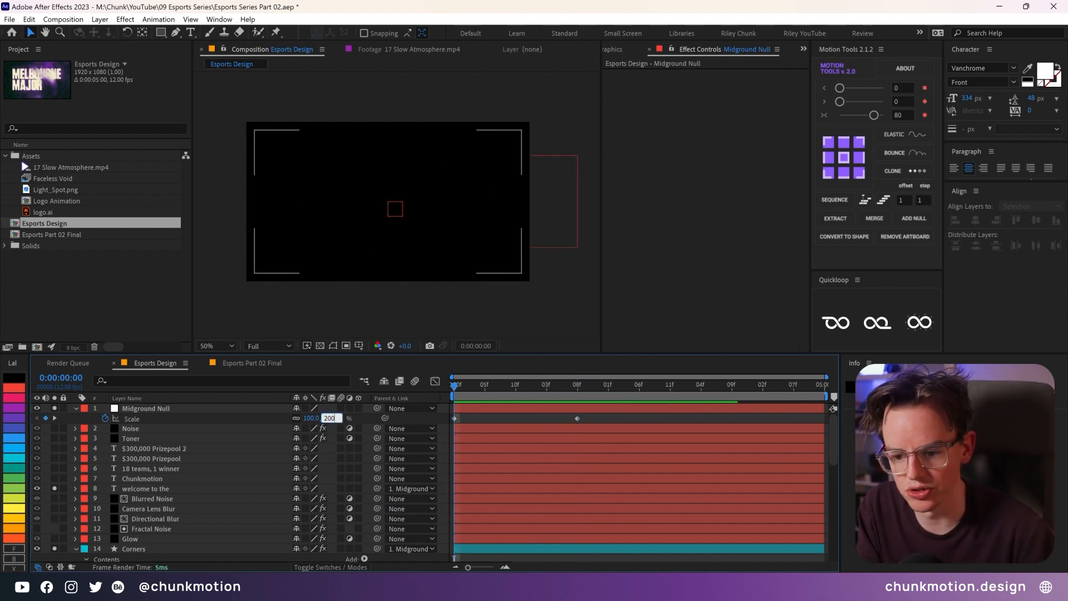
pyautogui.press('Return')
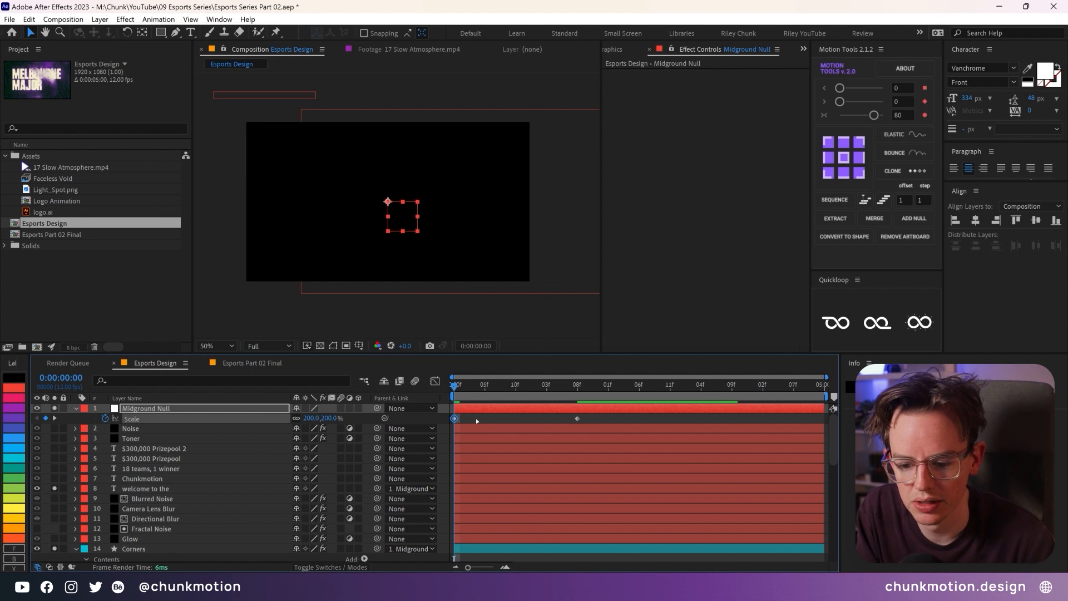
pyautogui.click(476, 422)
pyautogui.moveTo(455, 385)
pyautogui.mouseDown()
pyautogui.moveTo(584, 363)
pyautogui.moveTo(448, 376)
pyautogui.mouseUp()
pyautogui.press('space')
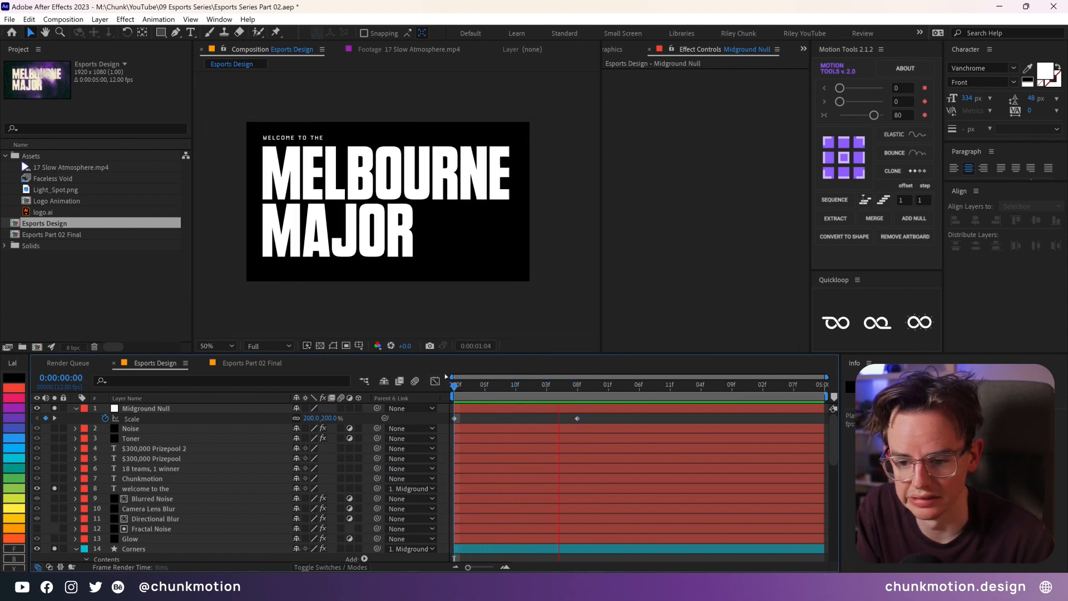
# Step: Ease Midground Null's Scale curve in the graph editor to drop steeply and settle slowly, preview it, and return to the layer-bar timeline
pyautogui.click(577, 385)
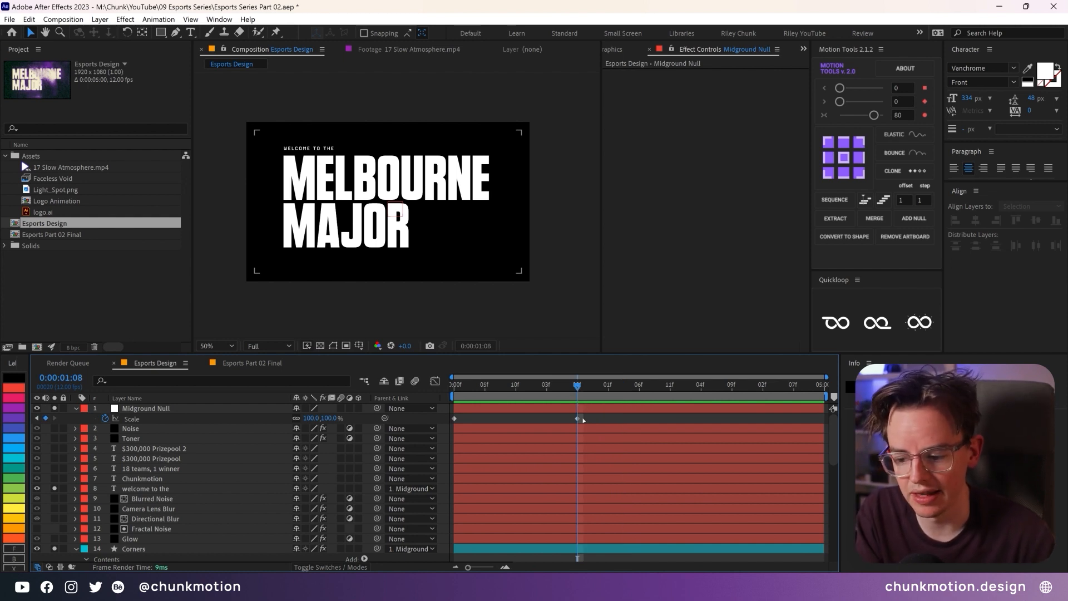
pyautogui.moveTo(583, 421); pyautogui.dragTo(440, 423)
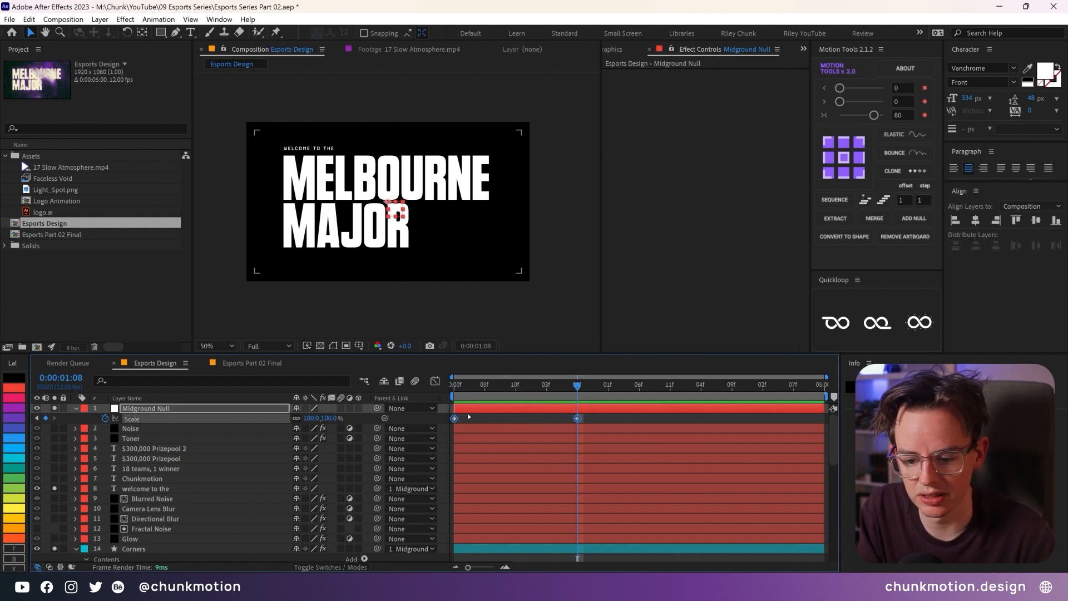
pyautogui.click(436, 381)
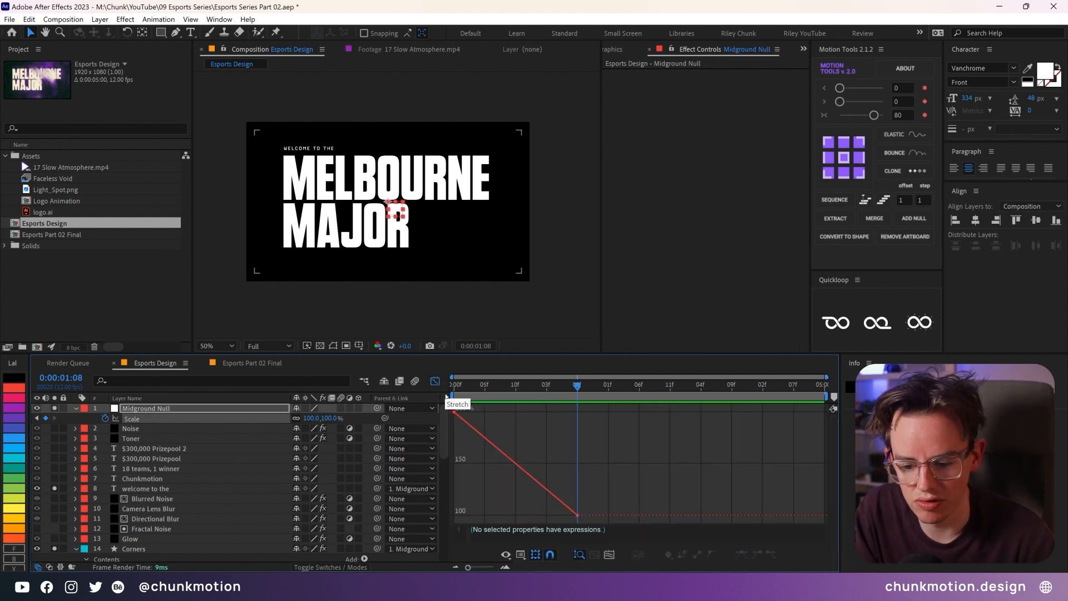
pyautogui.moveTo(454, 411); pyautogui.dragTo(455, 502)
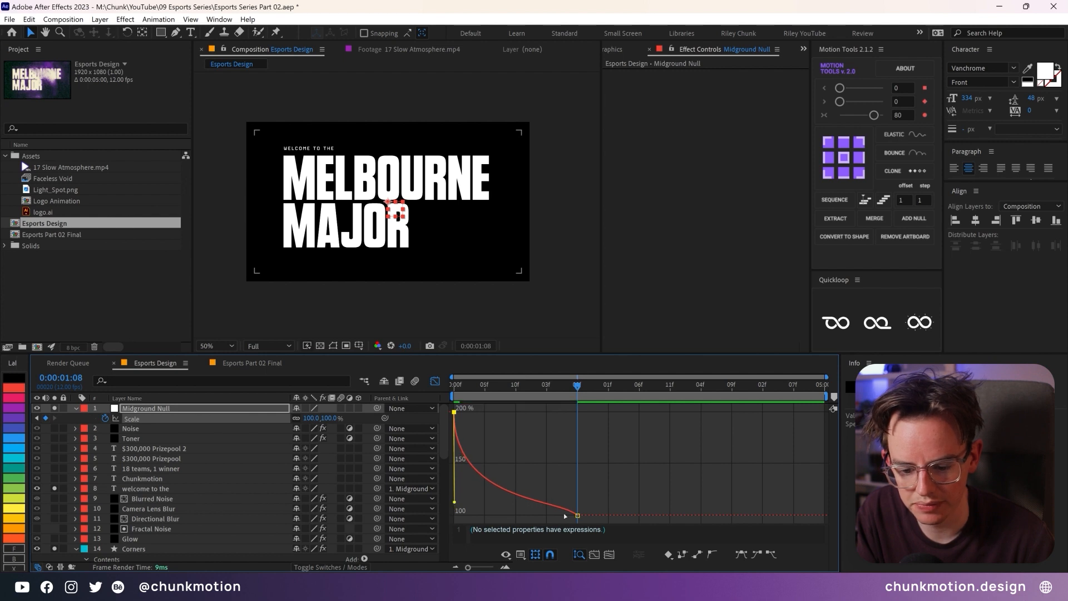
pyautogui.moveTo(578, 515); pyautogui.dragTo(478, 517)
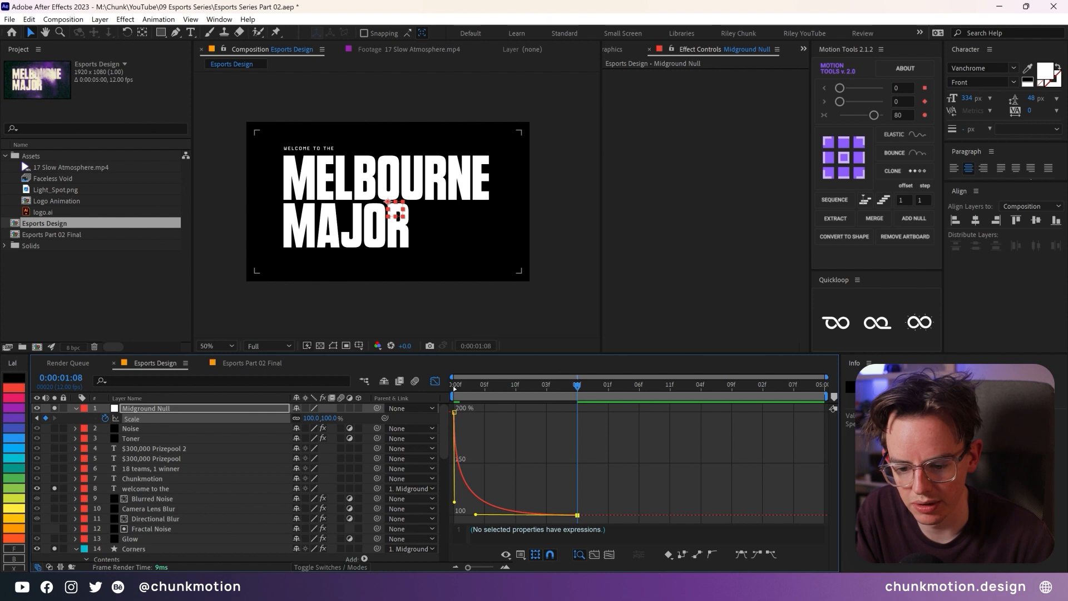
pyautogui.press('space')
pyautogui.moveTo(499, 385); pyautogui.dragTo(579, 382)
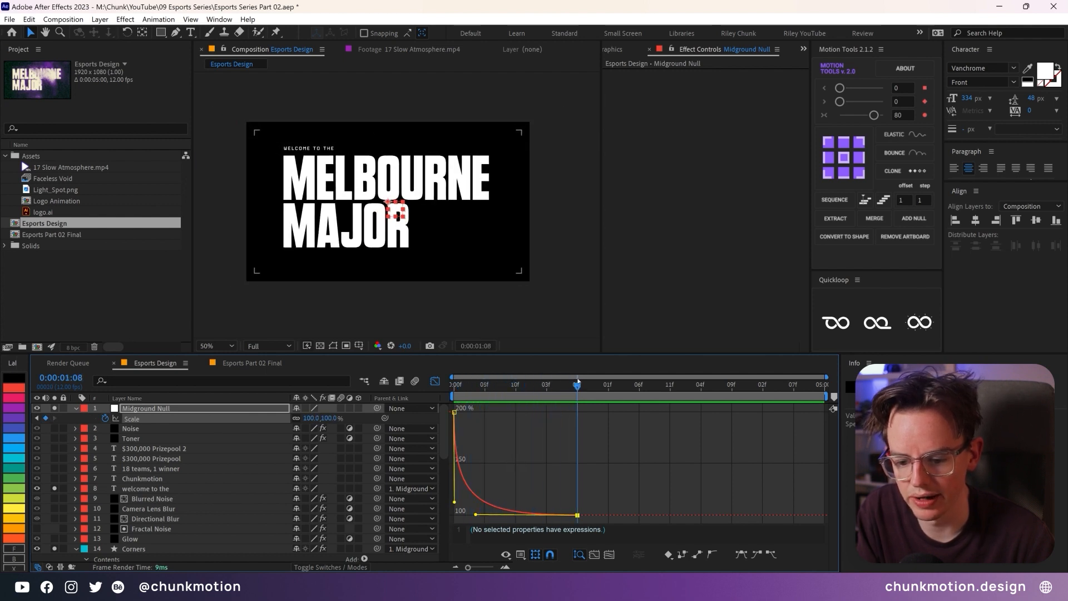
pyautogui.press('space')
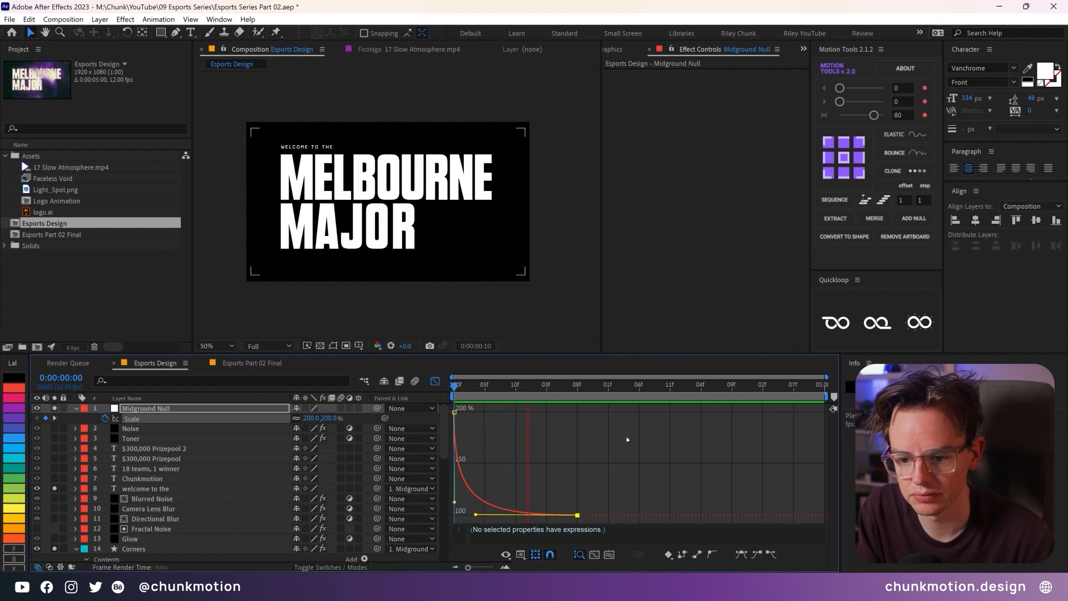
pyautogui.click(435, 381)
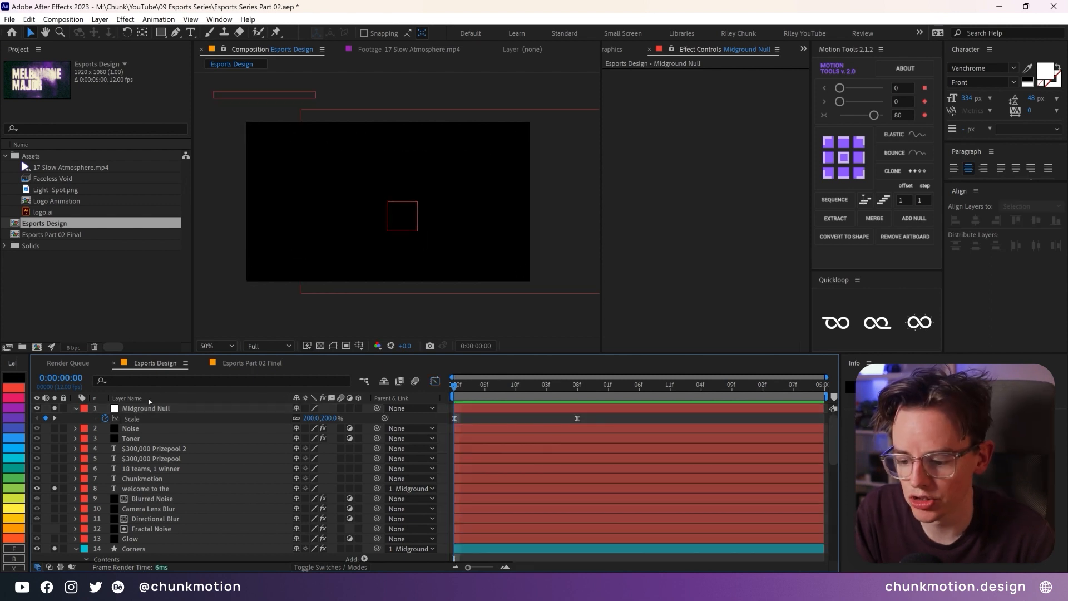
# Step: Duplicate the Midground Null layer and rename the copy "Foreground Null"
pyautogui.click(159, 409)
pyautogui.hotkey('ctrl', 'd')
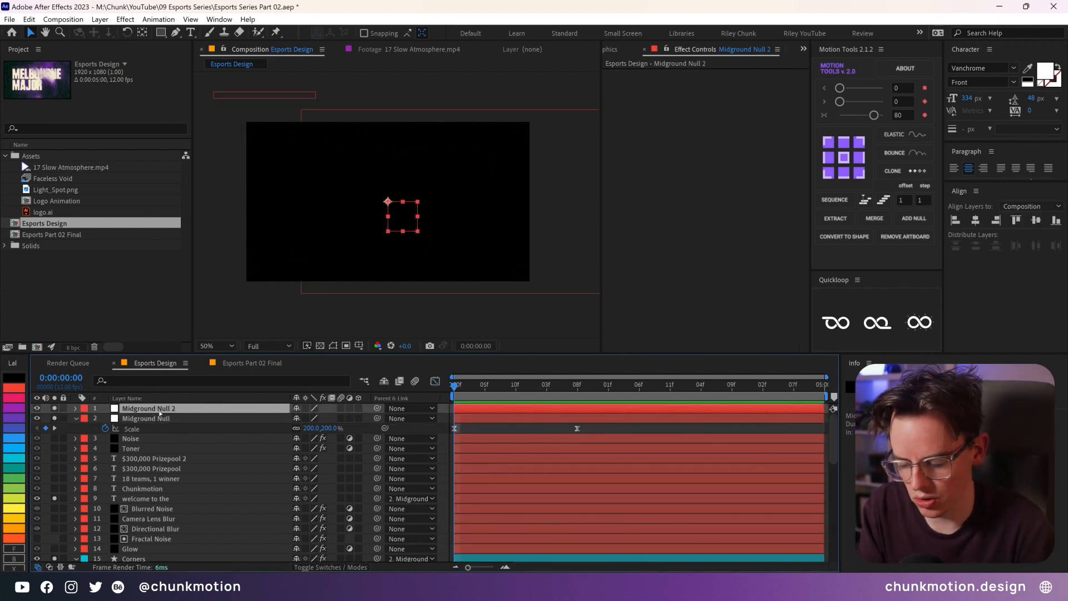
pyautogui.press('Return')
pyautogui.write('Foreground Null')
pyautogui.press('Return')
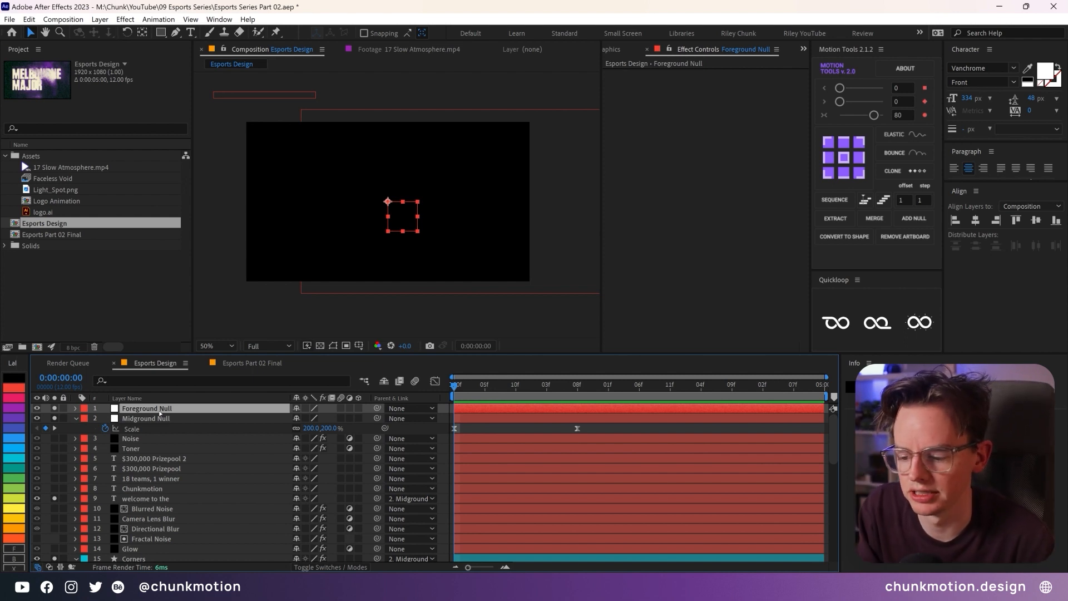
# Step: Solo the four edge text layers: both $300,000 Prizepool layers, "18 teams, 1 winner" and Chunkmotion
pyautogui.click(138, 462)
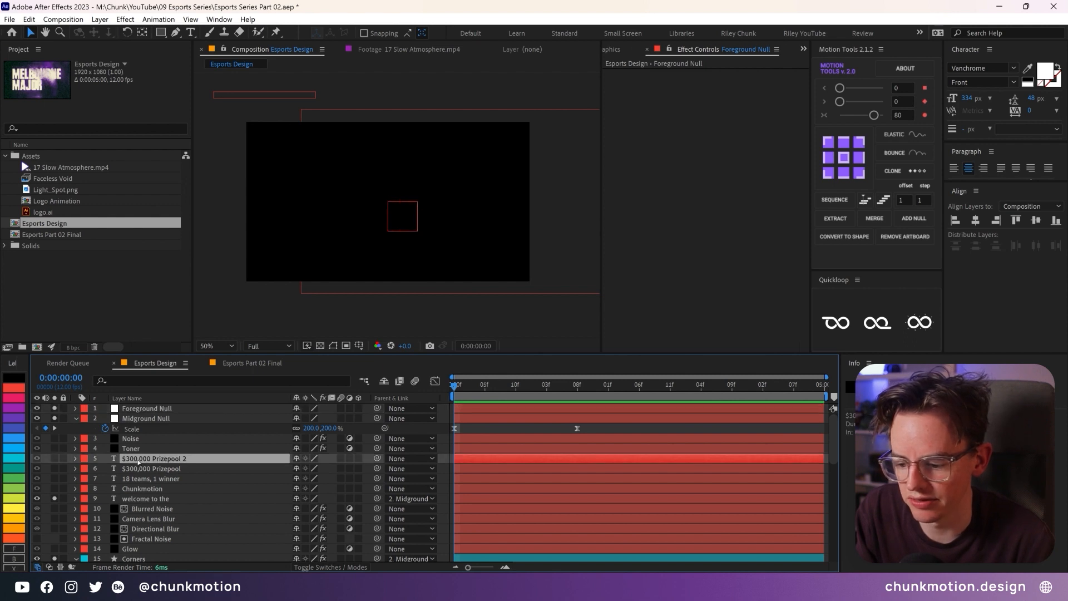
pyautogui.keyDown('shift'); pyautogui.click(138, 489); pyautogui.keyUp('shift')
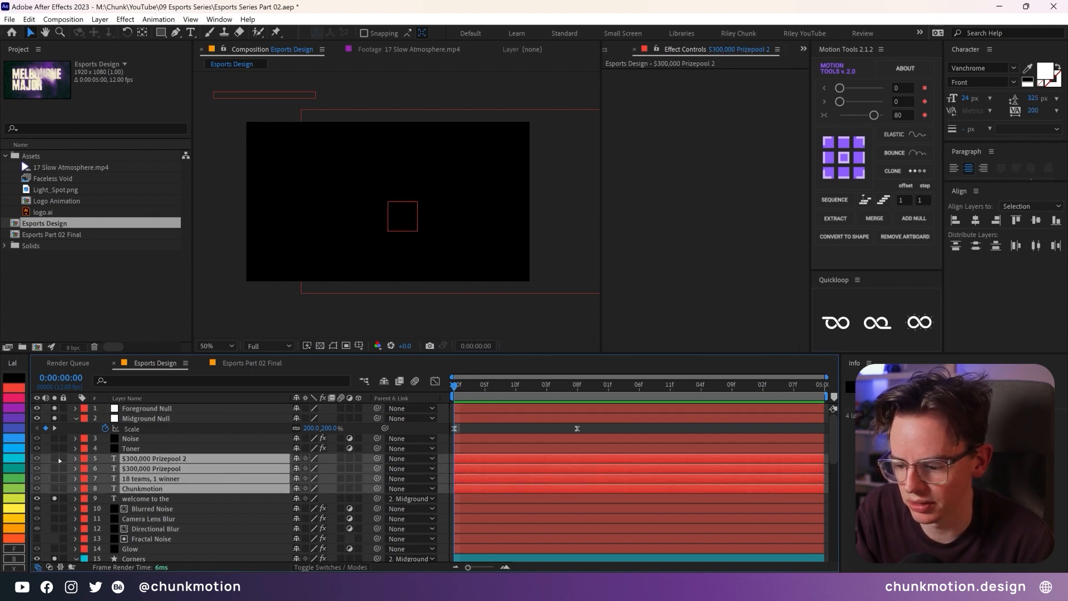
pyautogui.hotkey('ctrl', 'shift', 'a')
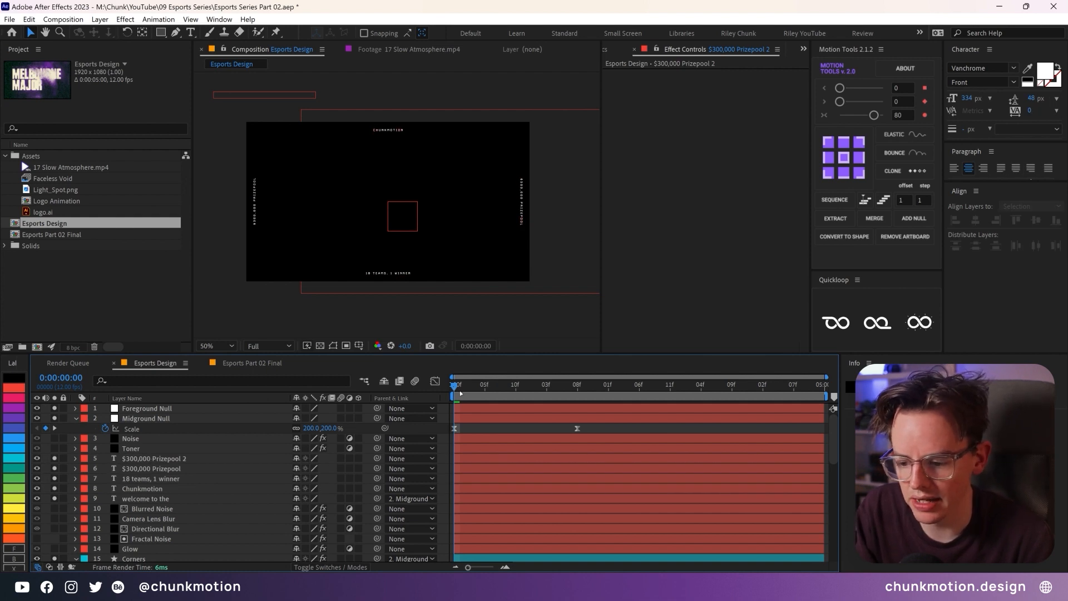
# Step: Reveal Foreground Null's Scale keyframes and parent the four edge text layers to that null at 0:00:01:08
pyautogui.click(153, 409)
pyautogui.press('s')
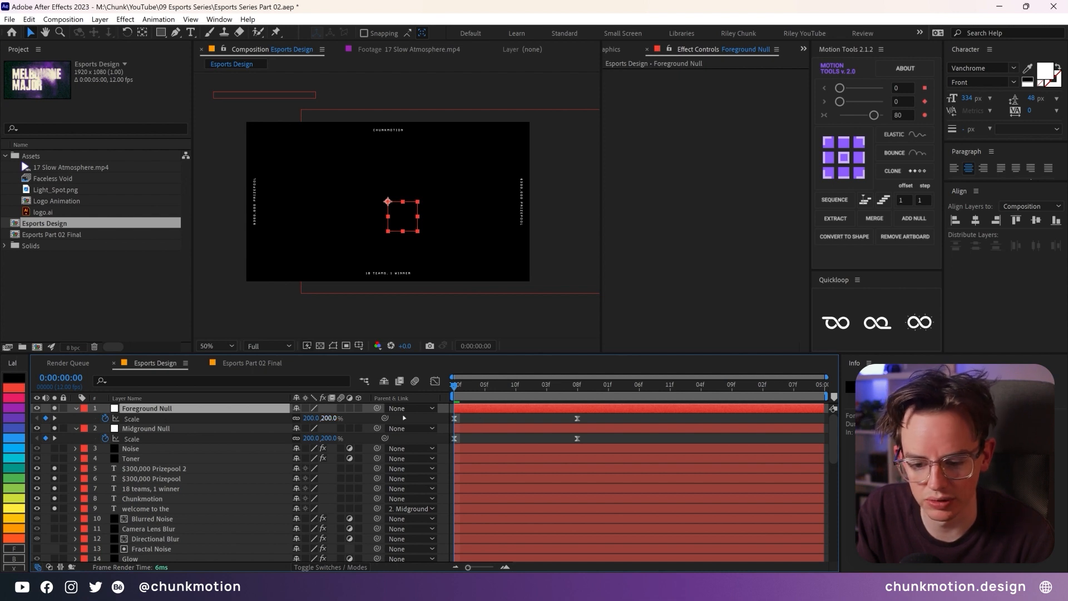
pyautogui.click(465, 386)
pyautogui.moveTo(466, 386); pyautogui.dragTo(580, 385)
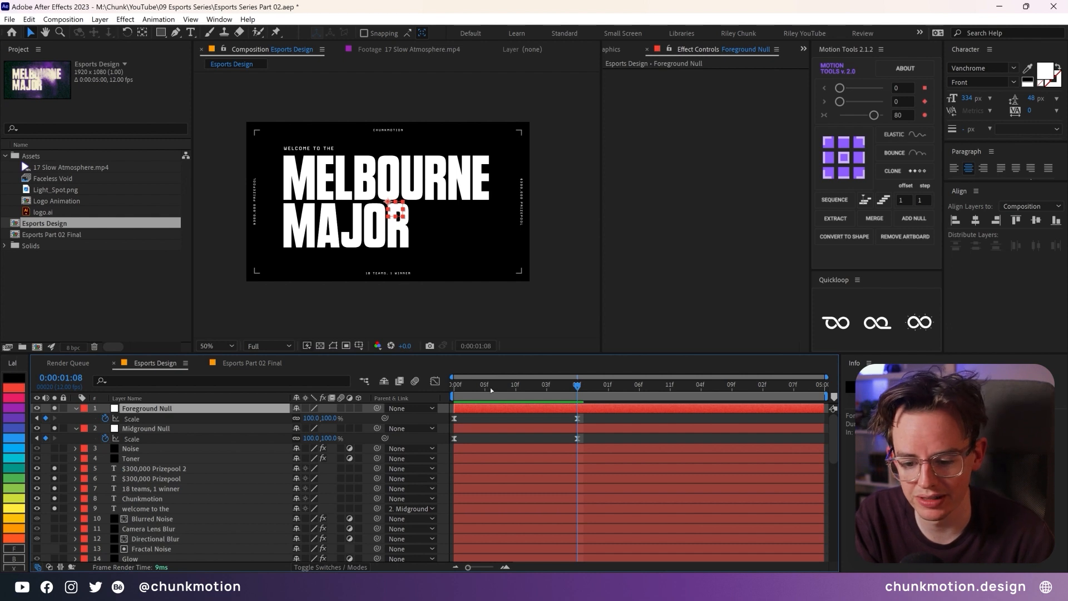
pyautogui.press('Home')
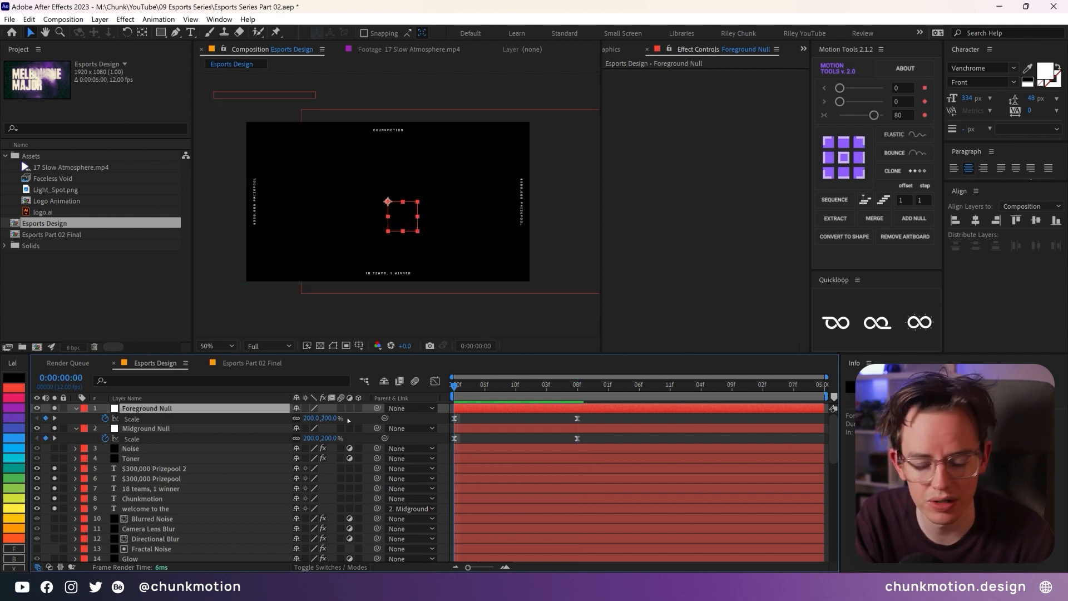
pyautogui.click(578, 387)
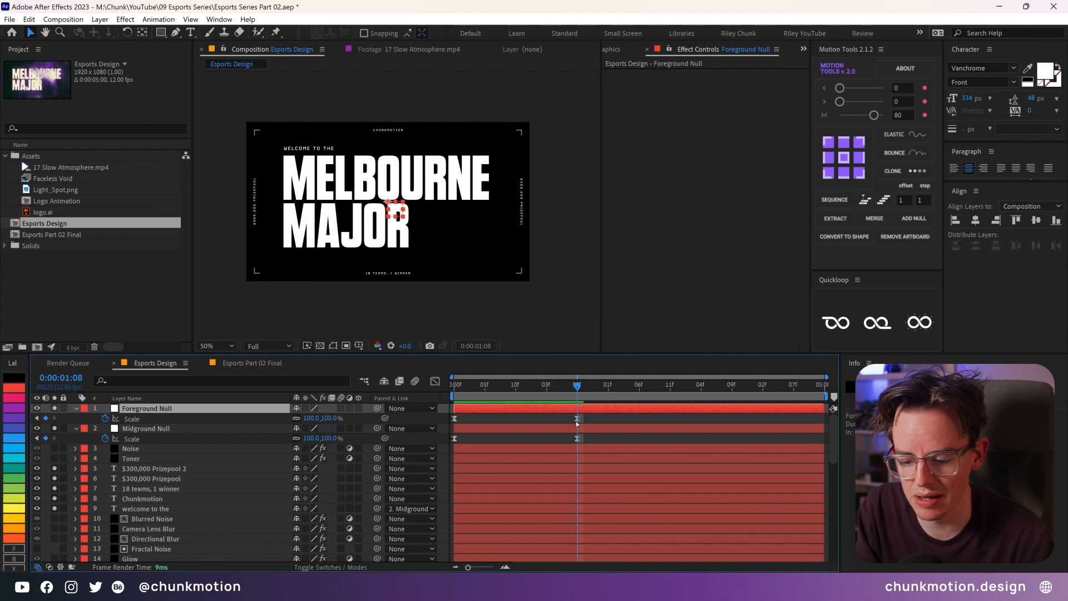
pyautogui.click(151, 469)
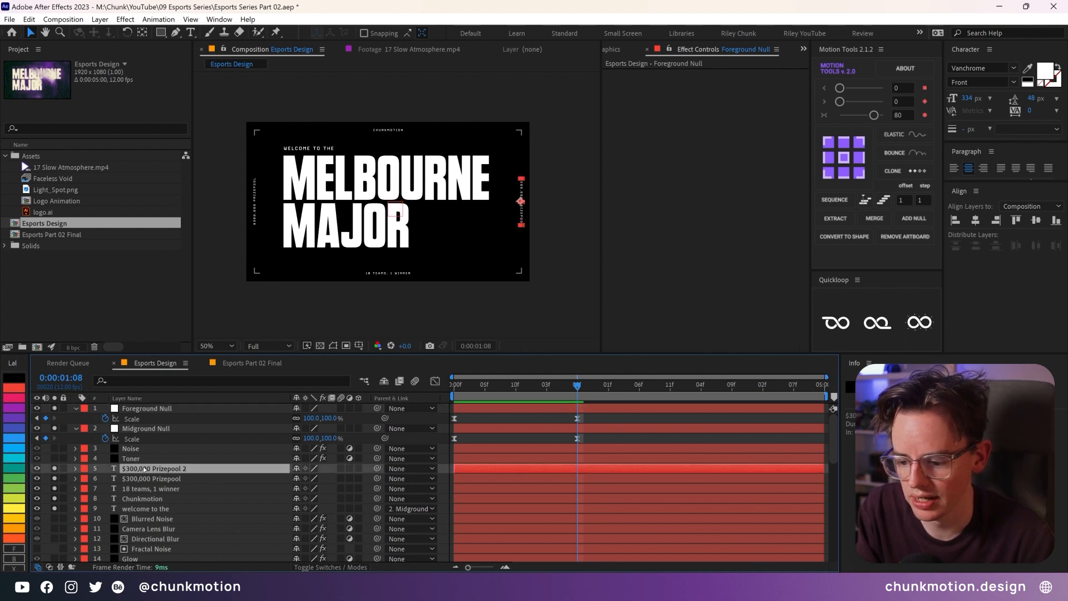
pyautogui.keyDown('shift'); pyautogui.click(142, 498); pyautogui.keyUp('shift')
pyautogui.moveTo(377, 468); pyautogui.dragTo(165, 410)
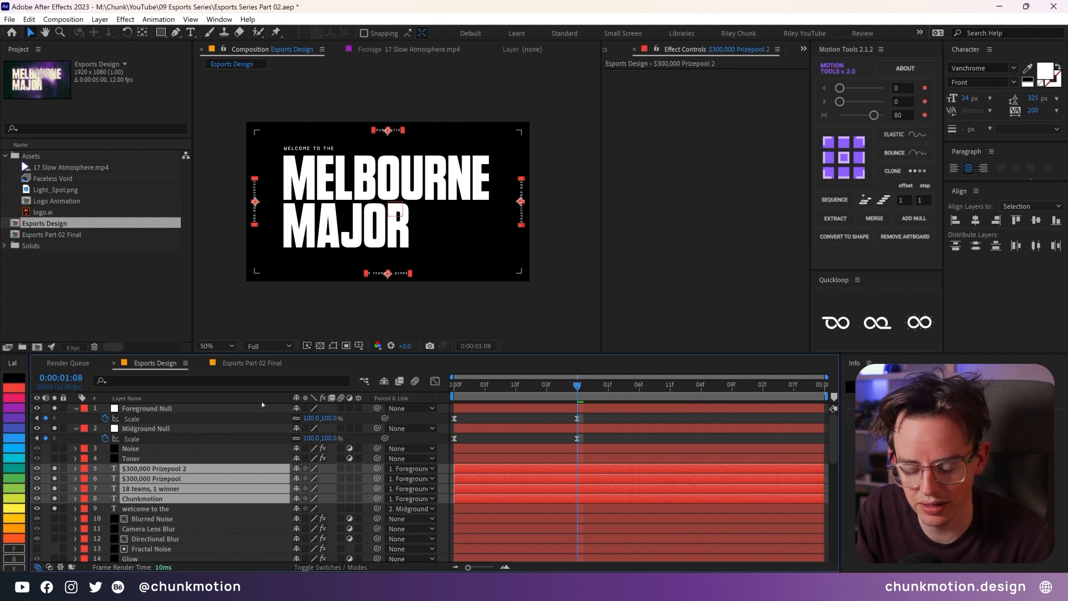
# Step: Set Foreground Null's Scale keyframe at 0:00:00:00 to 250% and preview the animation
pyautogui.moveTo(574, 392); pyautogui.dragTo(354, 395)
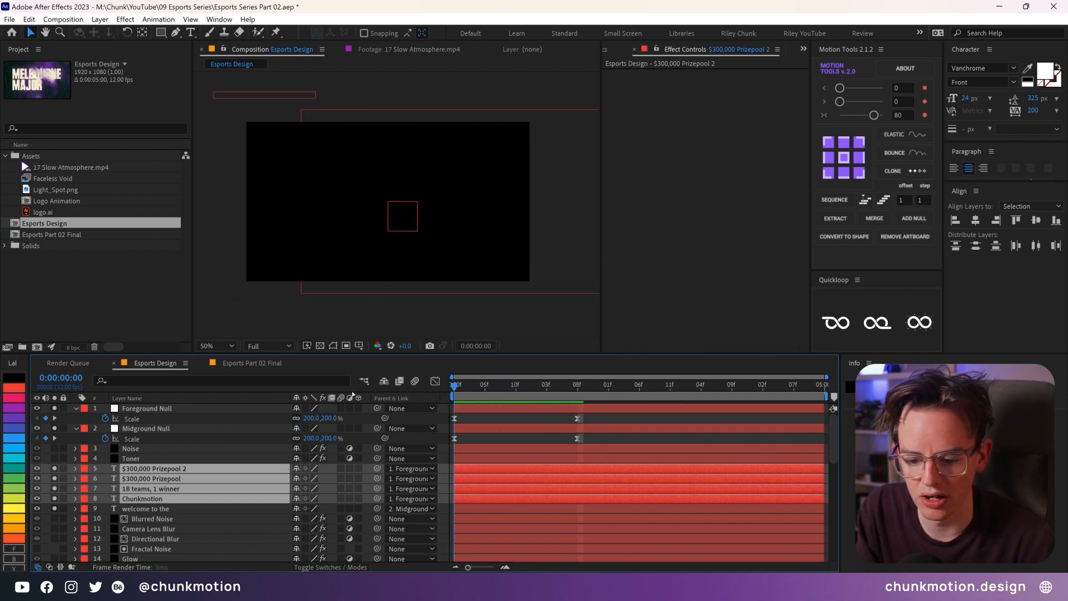
pyautogui.click(478, 420)
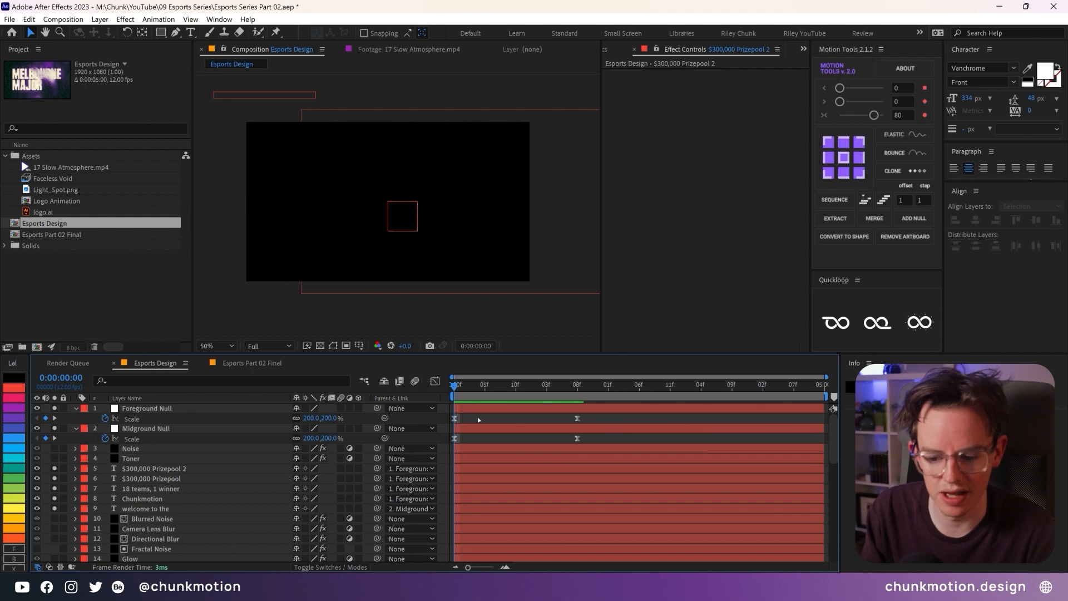
pyautogui.click(312, 419)
pyautogui.write('250')
pyautogui.press('Return')
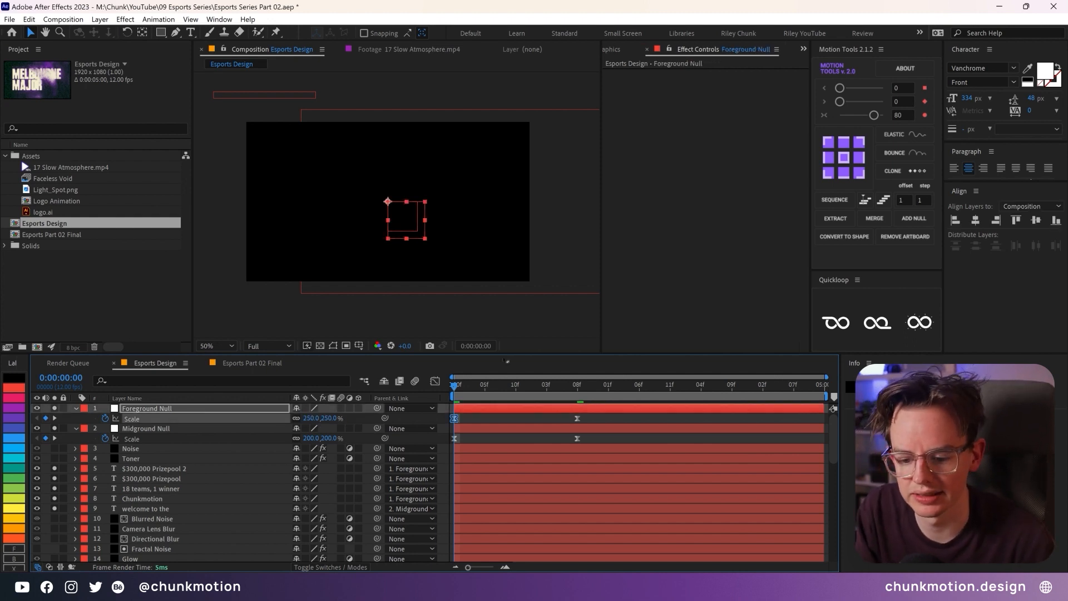
pyautogui.press('F2')
pyautogui.press('space')
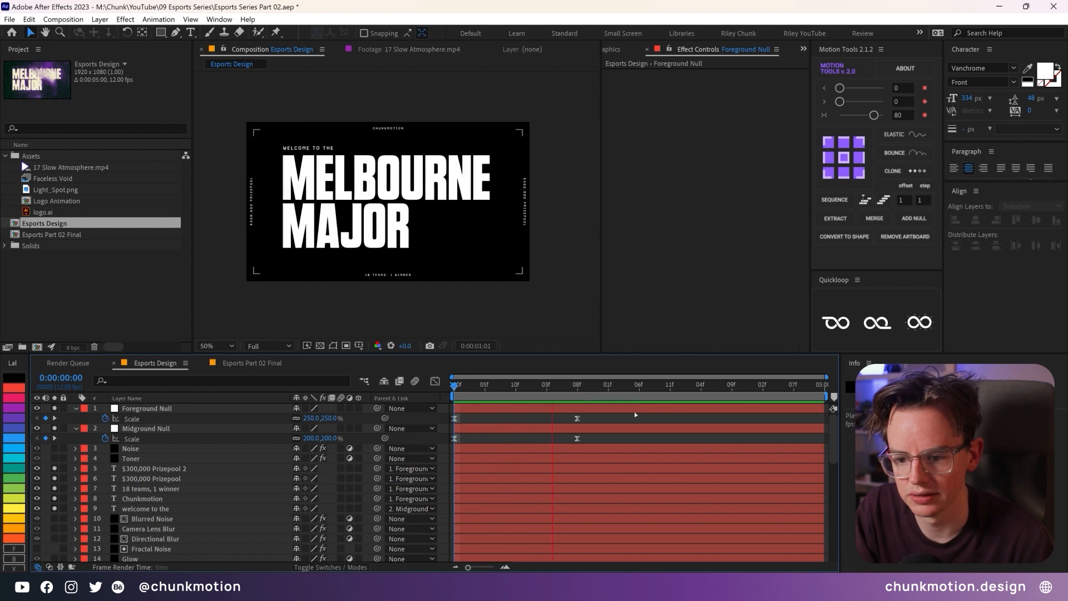
pyautogui.press('space')
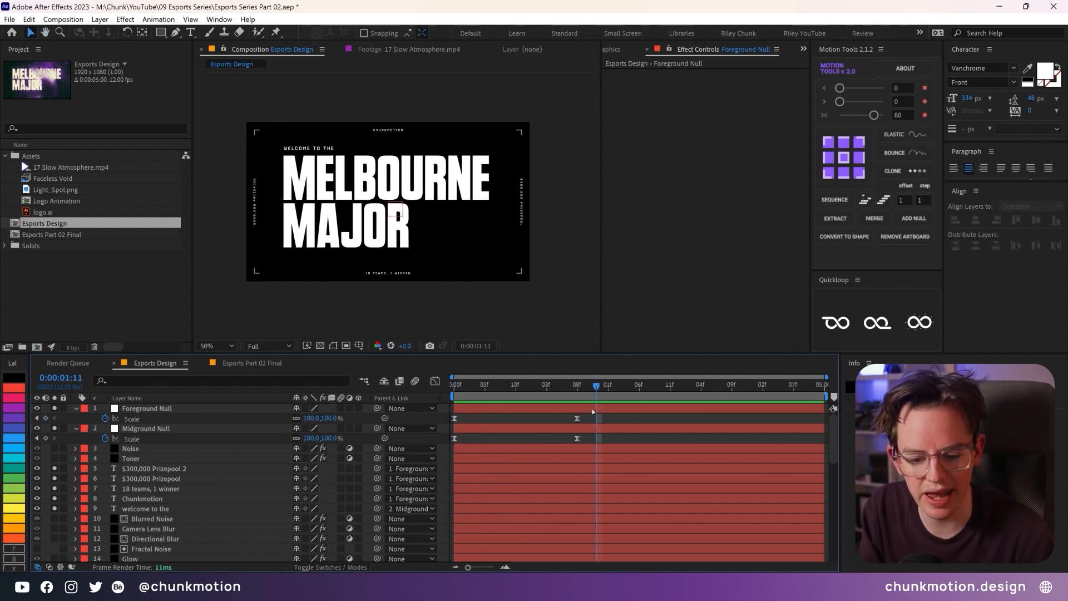
# Step: Move Foreground Null's Scale keyframes to about 0:00:00:04 and 0:00:02:05 and preview the offset timing
pyautogui.moveTo(594, 417); pyautogui.dragTo(479, 418)
pyautogui.click(595, 418)
pyautogui.moveTo(602, 418); pyautogui.dragTo(632, 417)
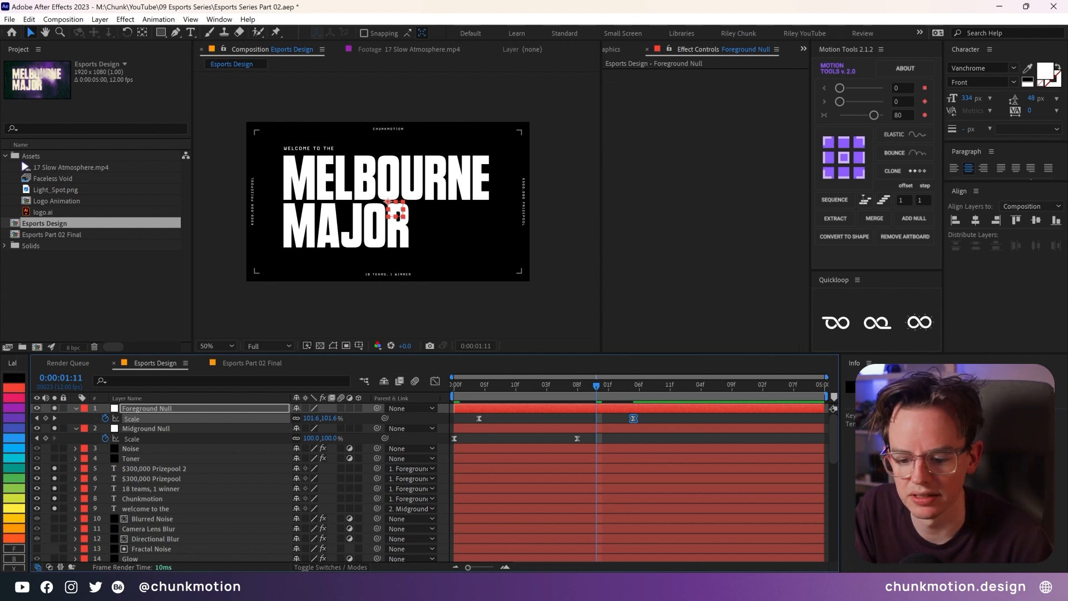
pyautogui.press('space')
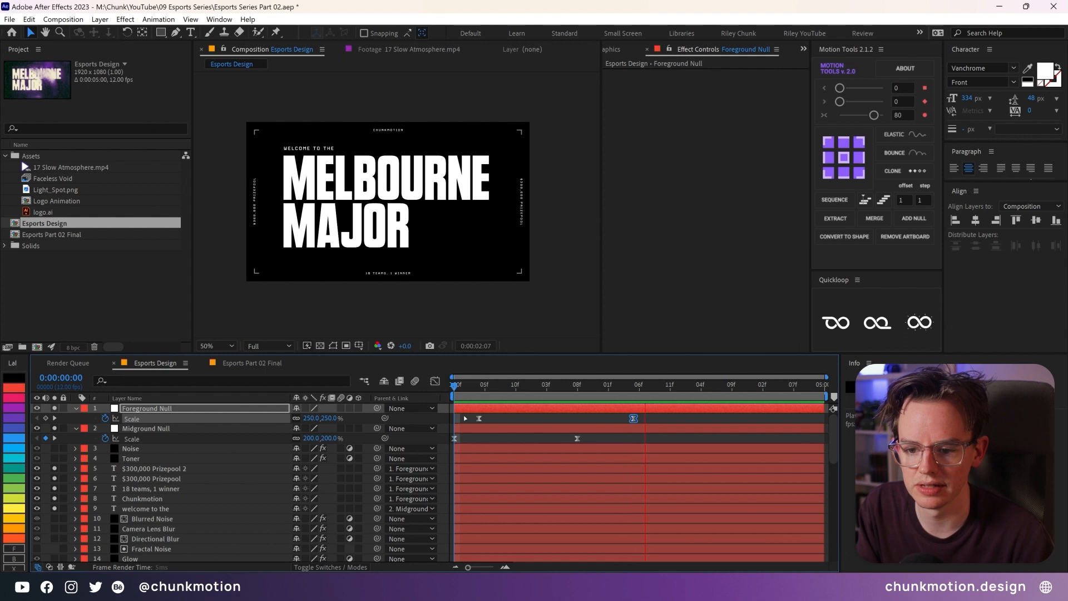
pyautogui.press('space')
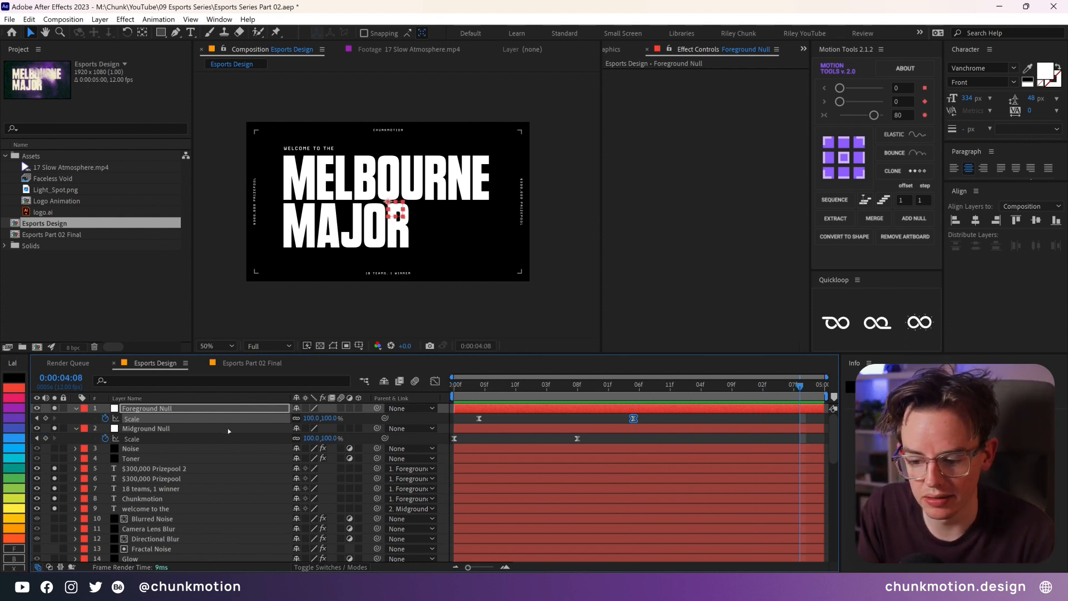
# Step: Duplicate Midground Null, rename the copy "Background Null" and place it directly below Midground Null
pyautogui.click(228, 429)
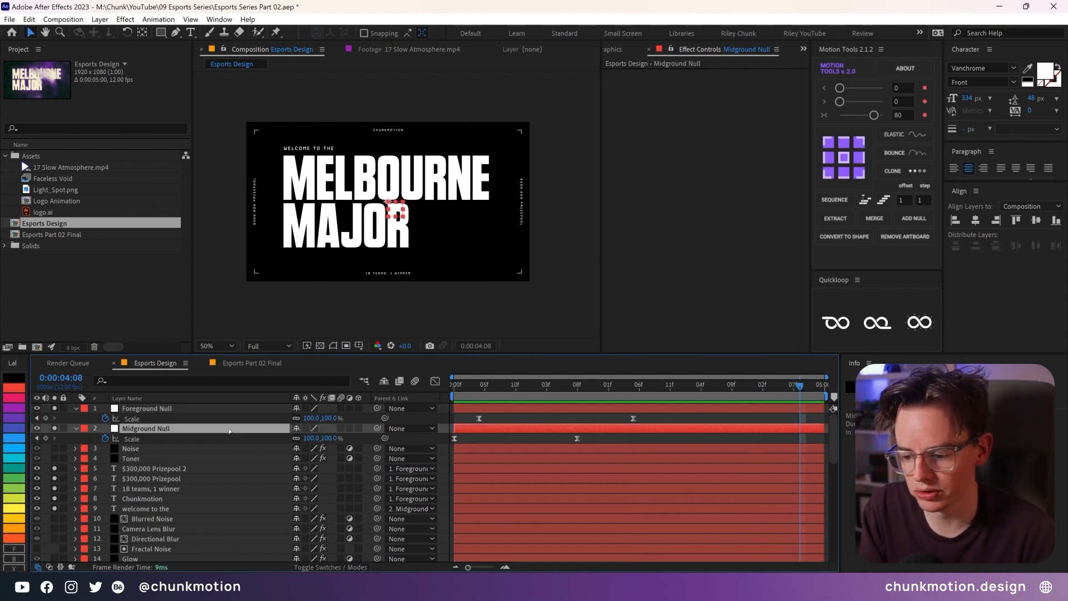
pyautogui.hotkey('ctrl', 'd')
pyautogui.press('Return')
pyautogui.write('Background Nul')
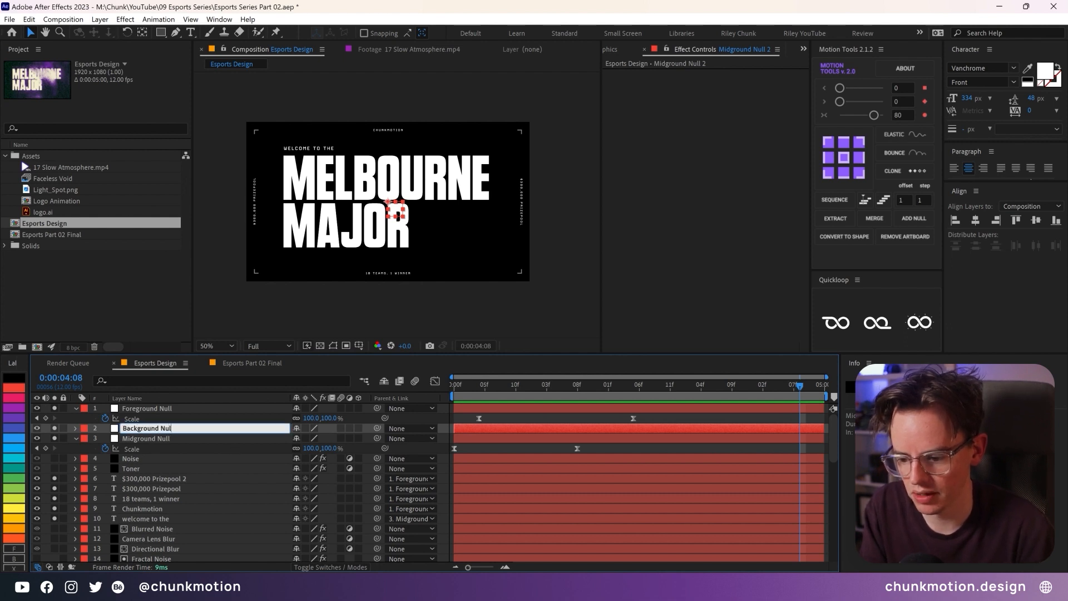
pyautogui.write('l')
pyautogui.press('Return')
pyautogui.moveTo(146, 429); pyautogui.dragTo(148, 450)
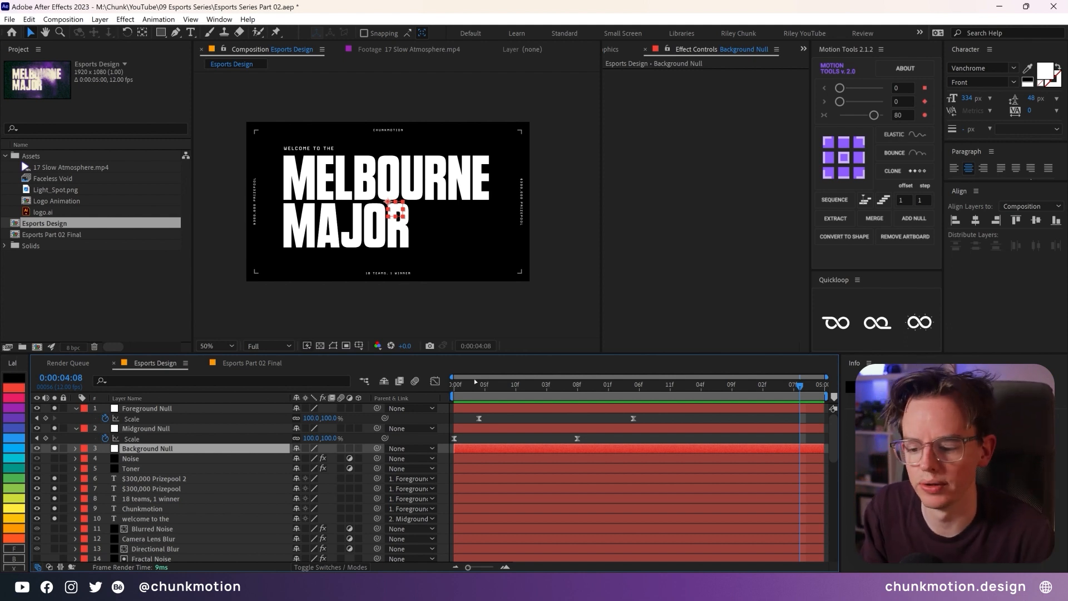
# Step: Reveal Background Null's Scale keyframes, move to 0:00:01:08 and solo the Faceless Void and Light_Spot.png layers
pyautogui.press('s')
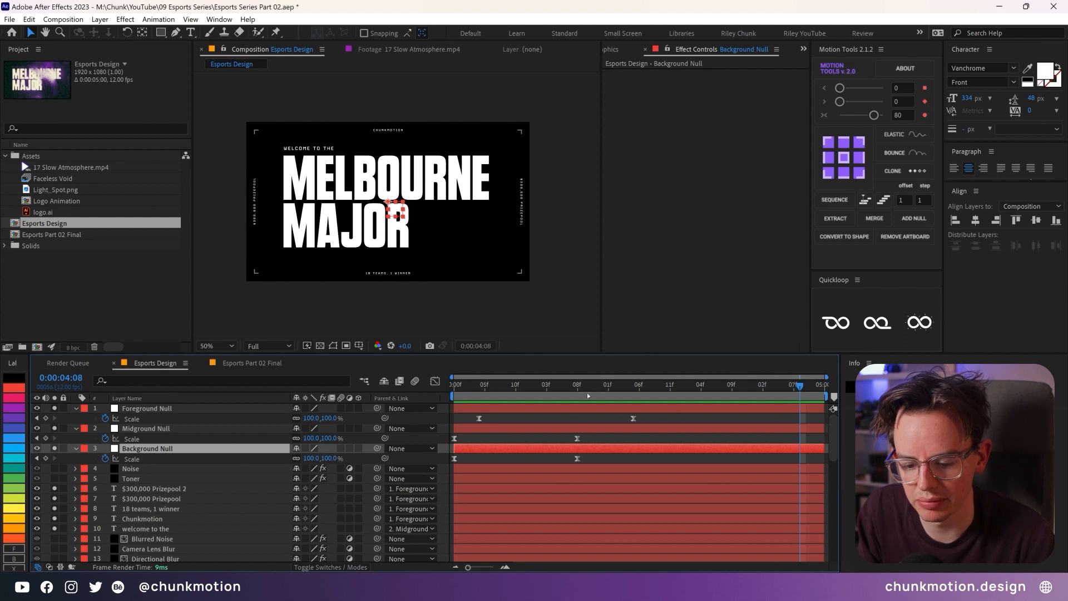
pyautogui.moveTo(579, 391)
pyautogui.mouseDown()
pyautogui.moveTo(641, 391)
pyautogui.moveTo(439, 392)
pyautogui.moveTo(577, 386)
pyautogui.mouseUp()
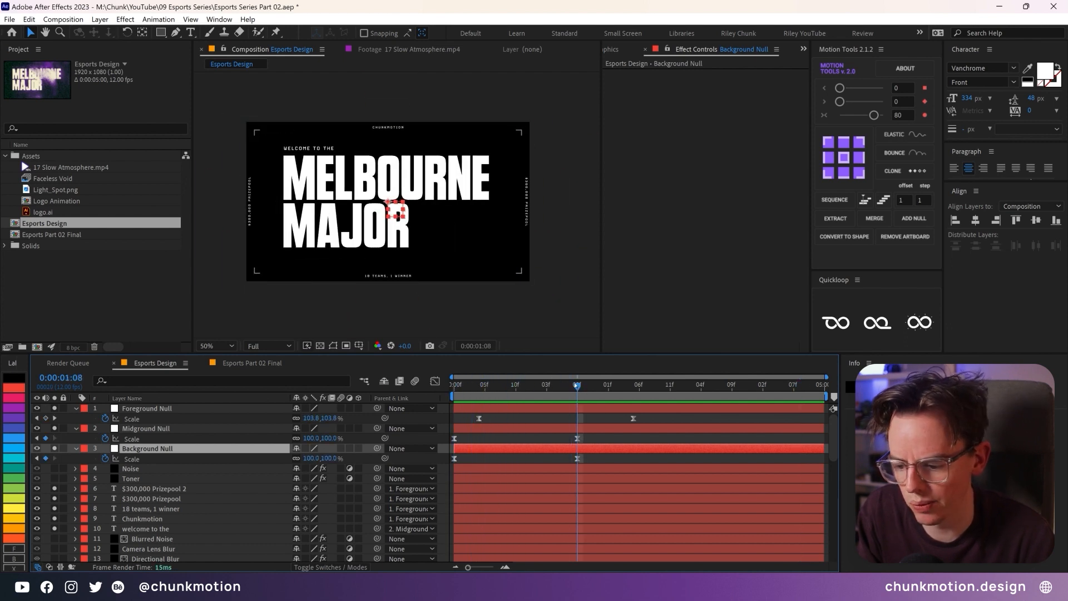
pyautogui.scroll(-8, 215, 484)
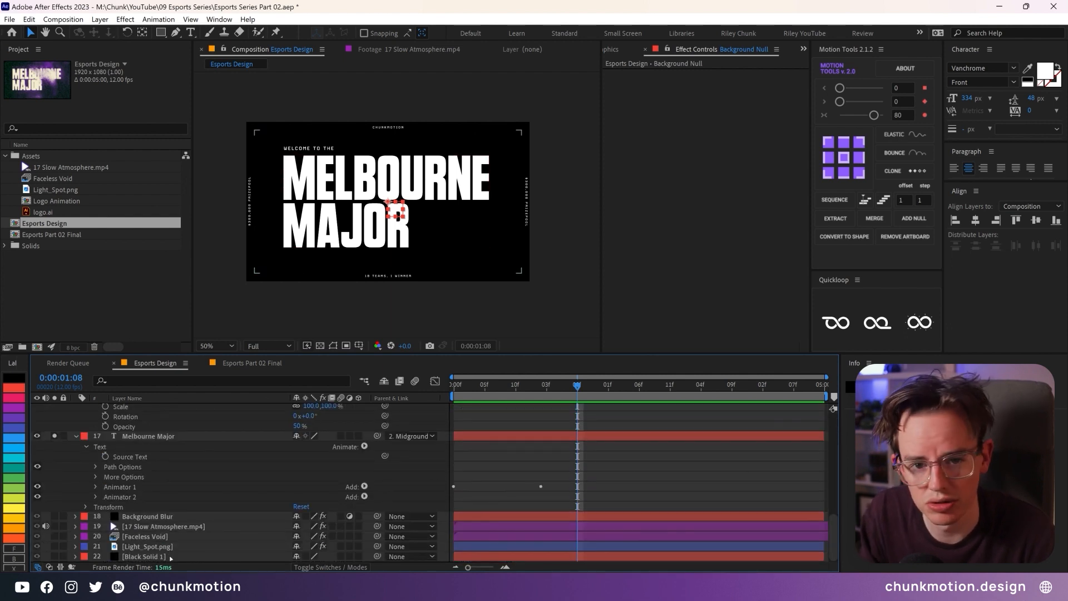
pyautogui.click(55, 537)
pyautogui.click(55, 546)
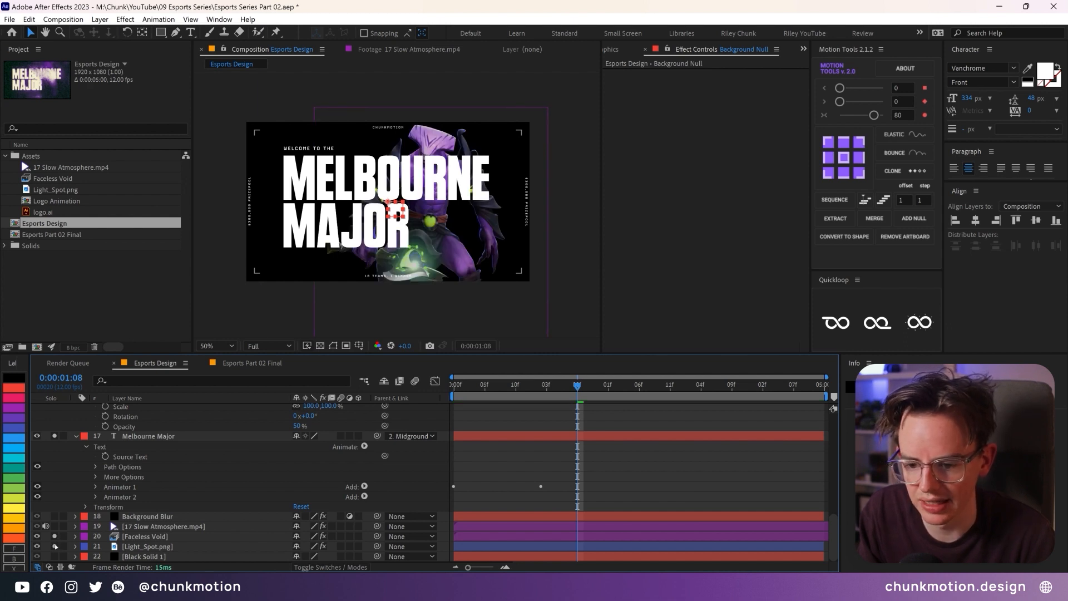
# Step: Parent the Faceless Void and Light_Spot.png layers to Background Null
pyautogui.click(164, 537)
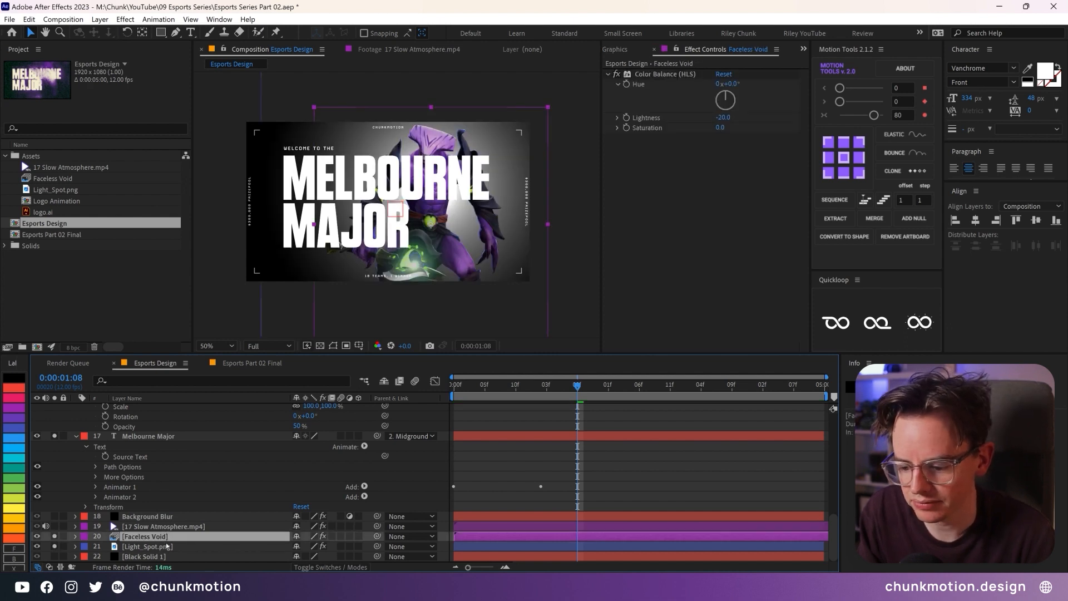
pyautogui.keyDown('shift'); pyautogui.click(184, 546); pyautogui.keyUp('shift')
pyautogui.click(431, 538)
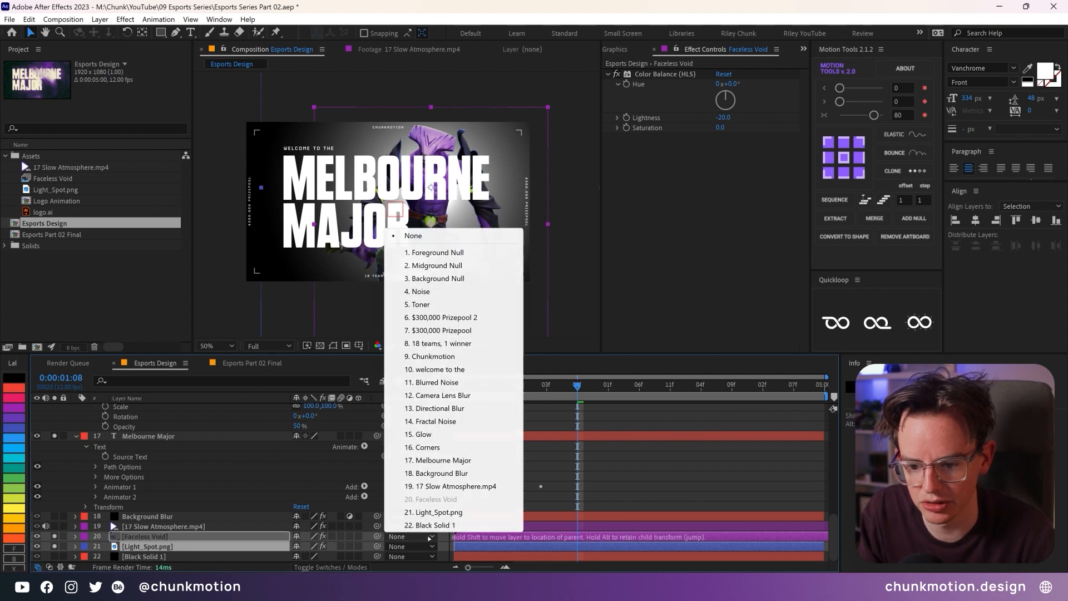
pyautogui.click(445, 278)
# Step: Set Background Null's Scale keyframe at 0:00:00:00 to 50%
pyautogui.scroll(5, 619, 492)
pyautogui.scroll(3, 612, 487)
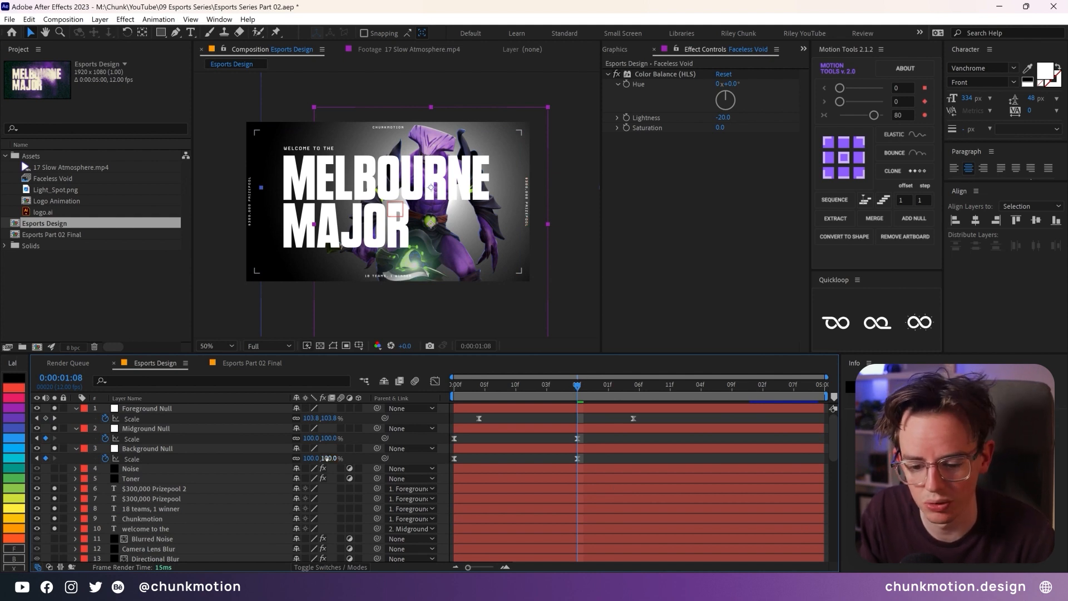
pyautogui.moveTo(577, 389); pyautogui.dragTo(440, 425)
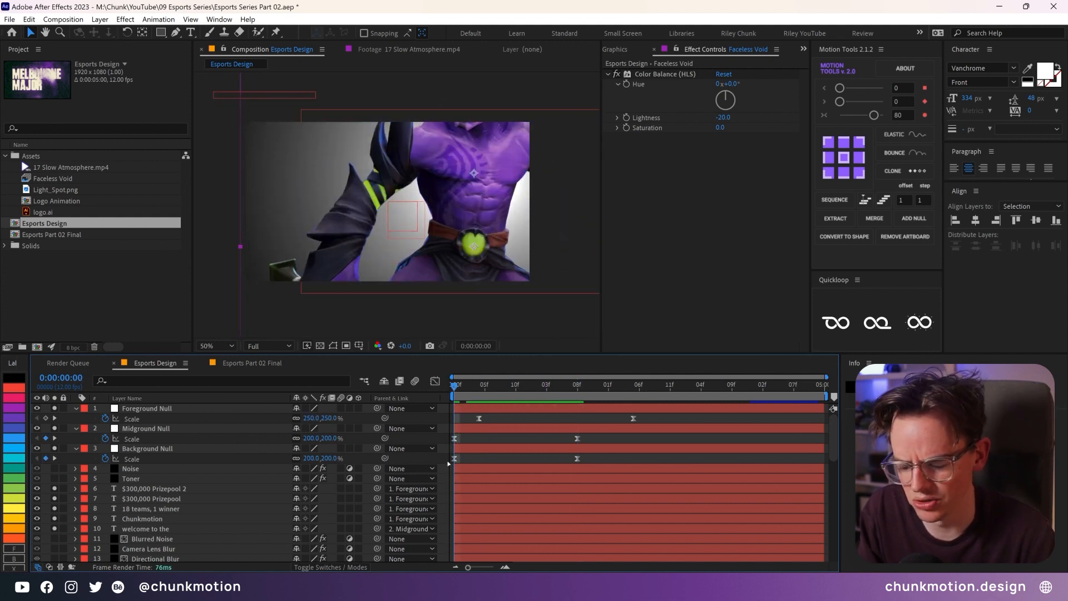
pyautogui.click(331, 458)
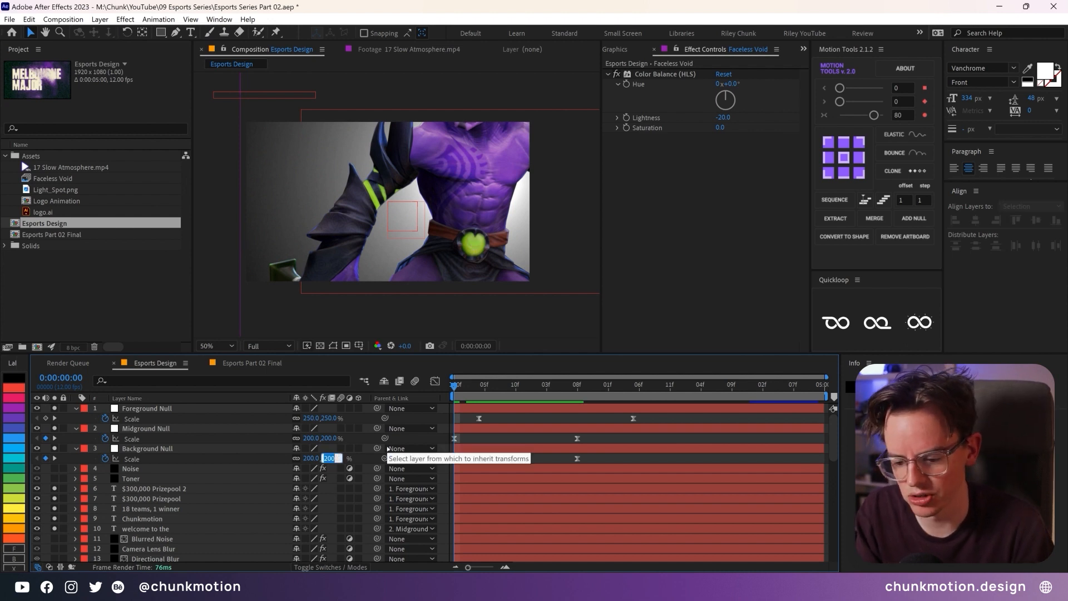
pyautogui.write('50')
pyautogui.press('Return')
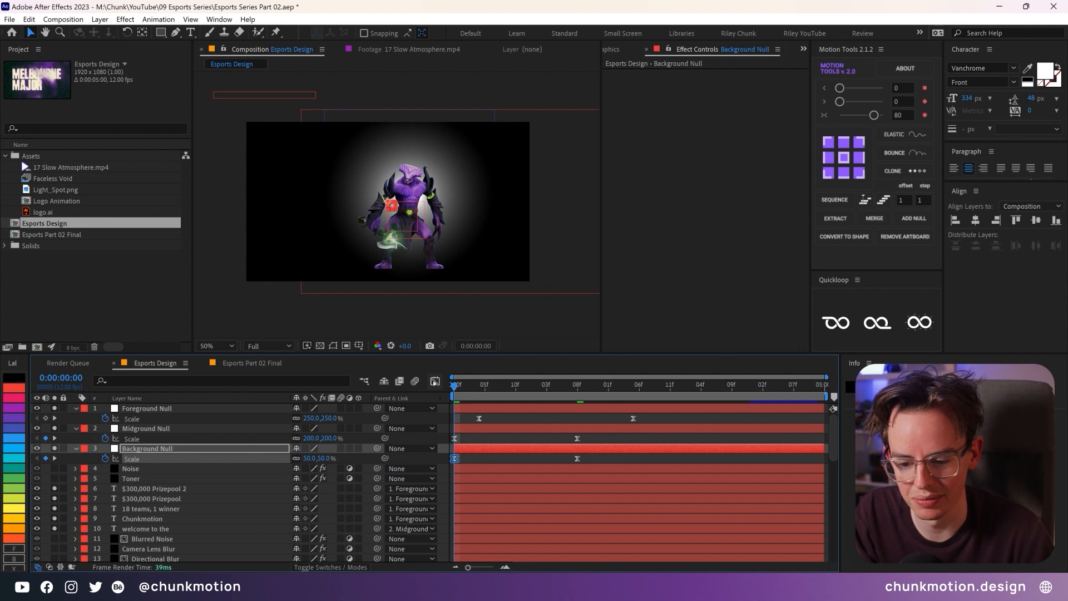
# Step: Reshape Background Null's Scale curve in the Graph Editor to rise steeply at first and ease out smoothly, and preview the animation
pyautogui.click(435, 381)
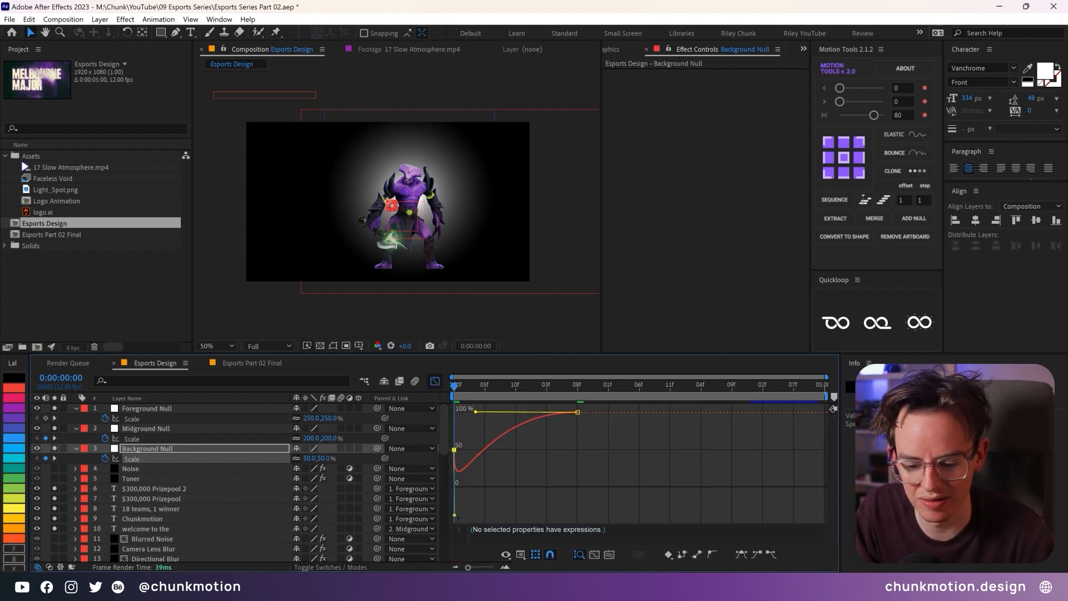
pyautogui.moveTo(455, 515); pyautogui.dragTo(459, 415)
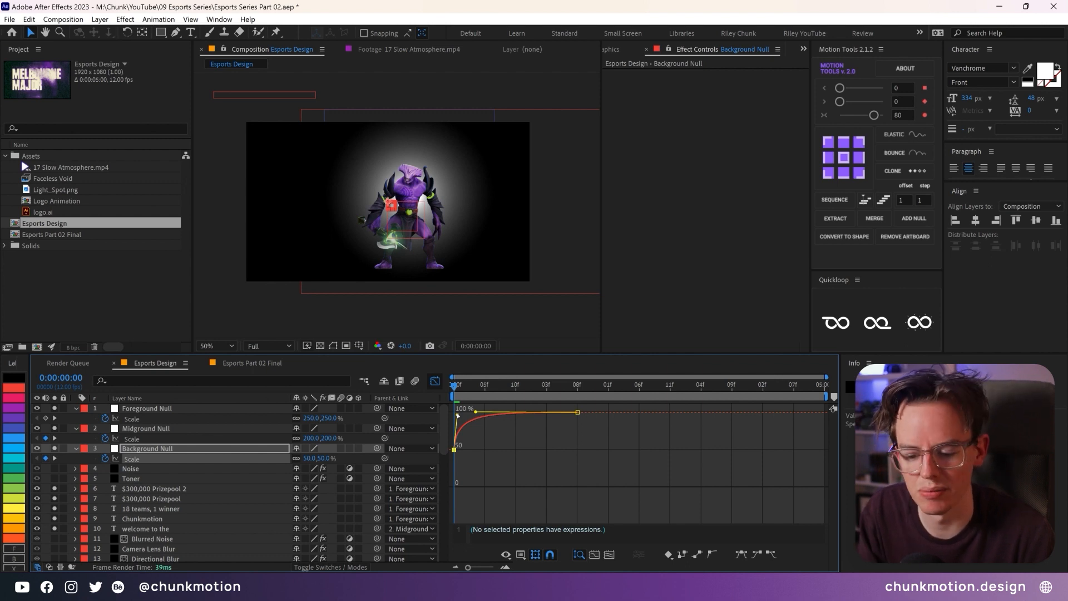
pyautogui.moveTo(458, 415); pyautogui.dragTo(457, 415)
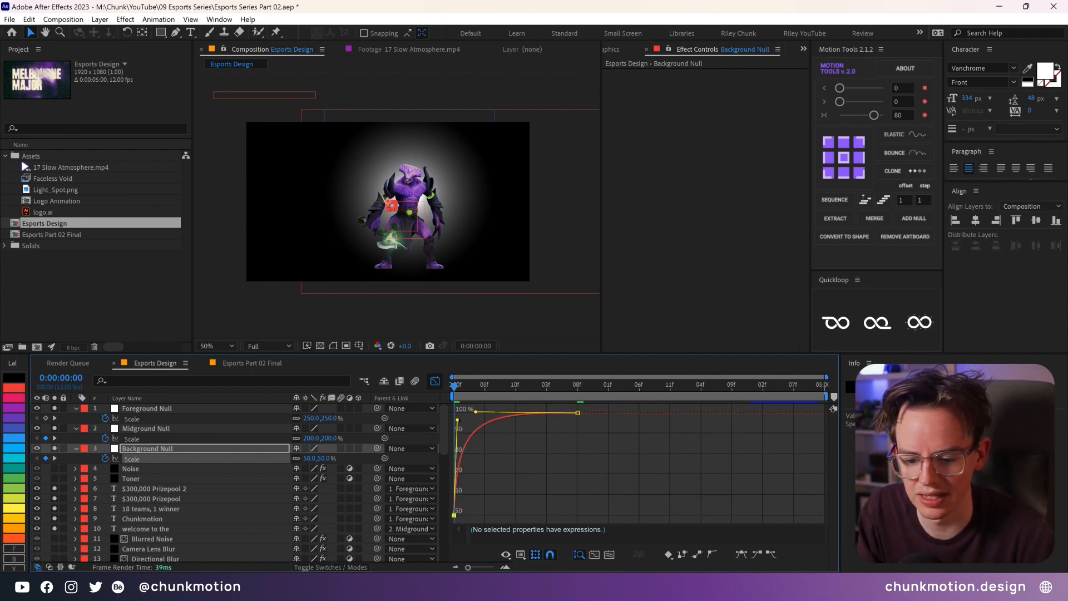
pyautogui.press('space')
pyautogui.press('space')
pyautogui.press('space')
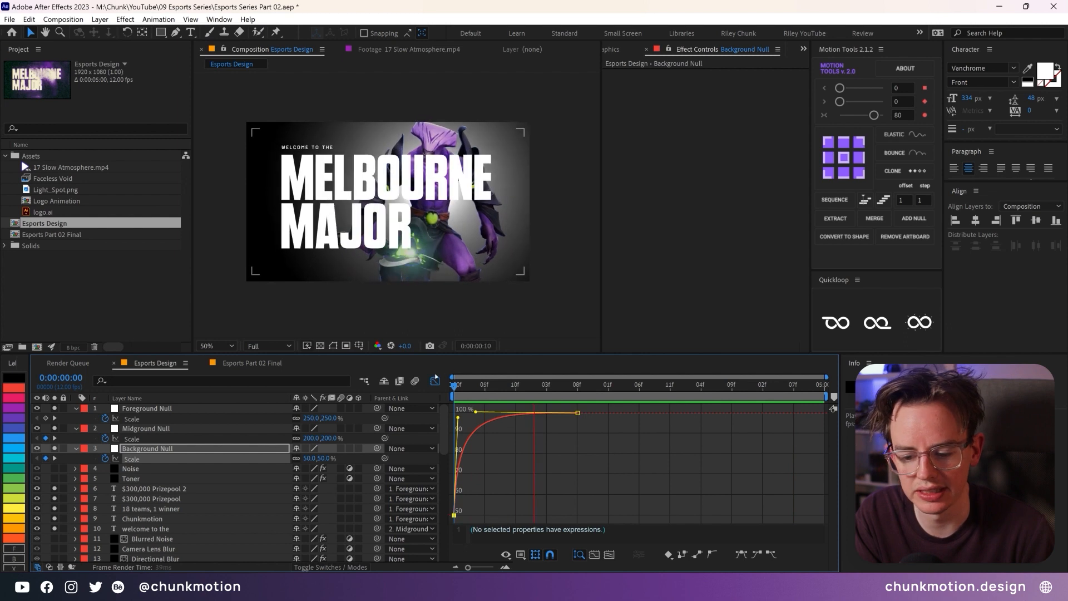
pyautogui.click(435, 381)
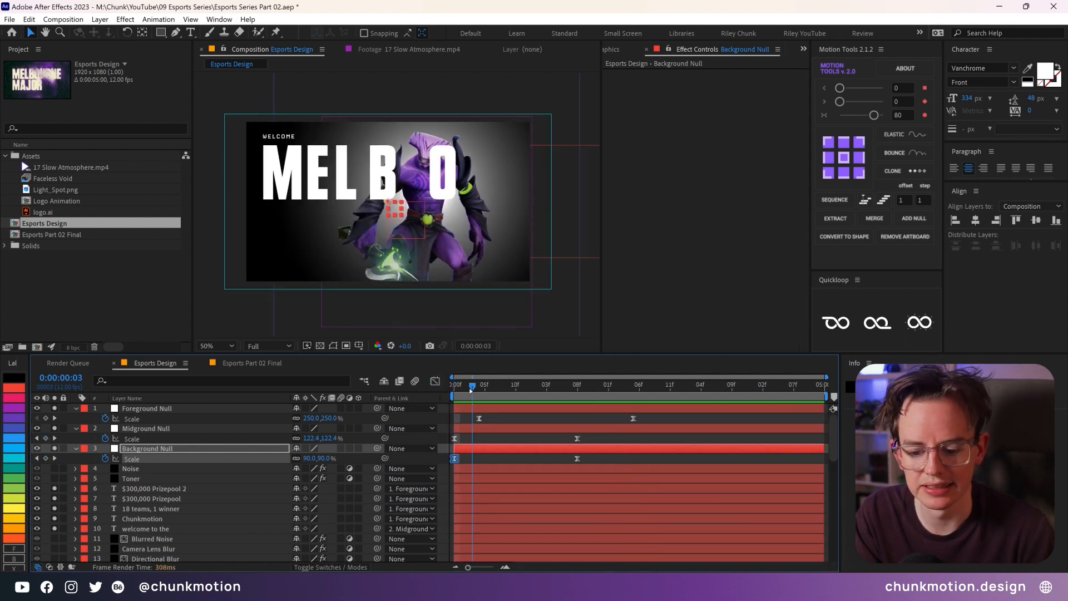
# Step: Scrub through the opening animation to check the layered scaling, stopping at 0:00:02:05
pyautogui.click(457, 385)
pyautogui.moveTo(457, 392); pyautogui.dragTo(533, 391)
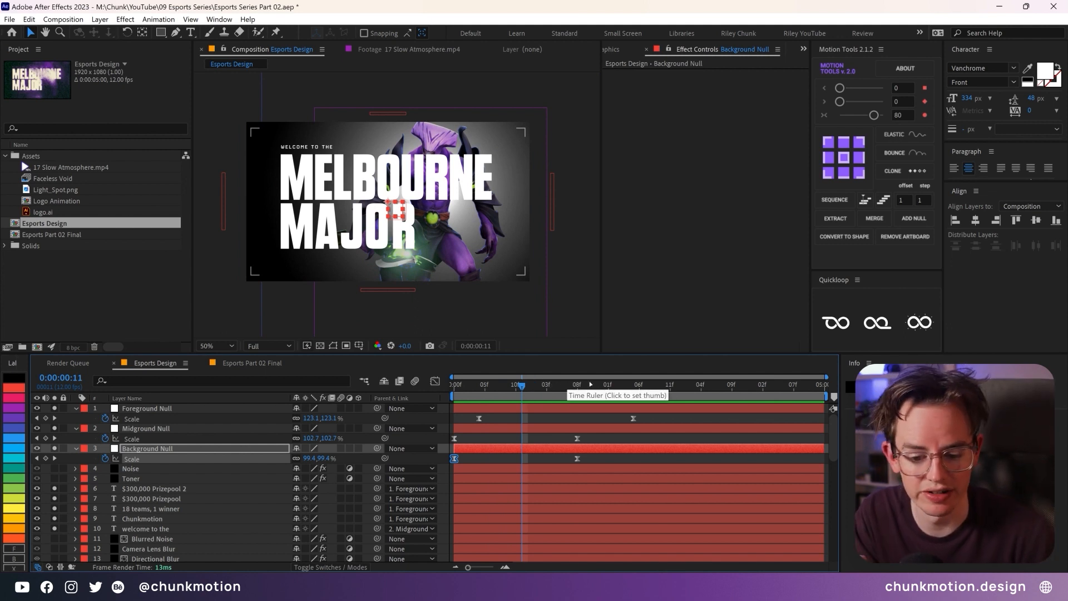
pyautogui.click(634, 386)
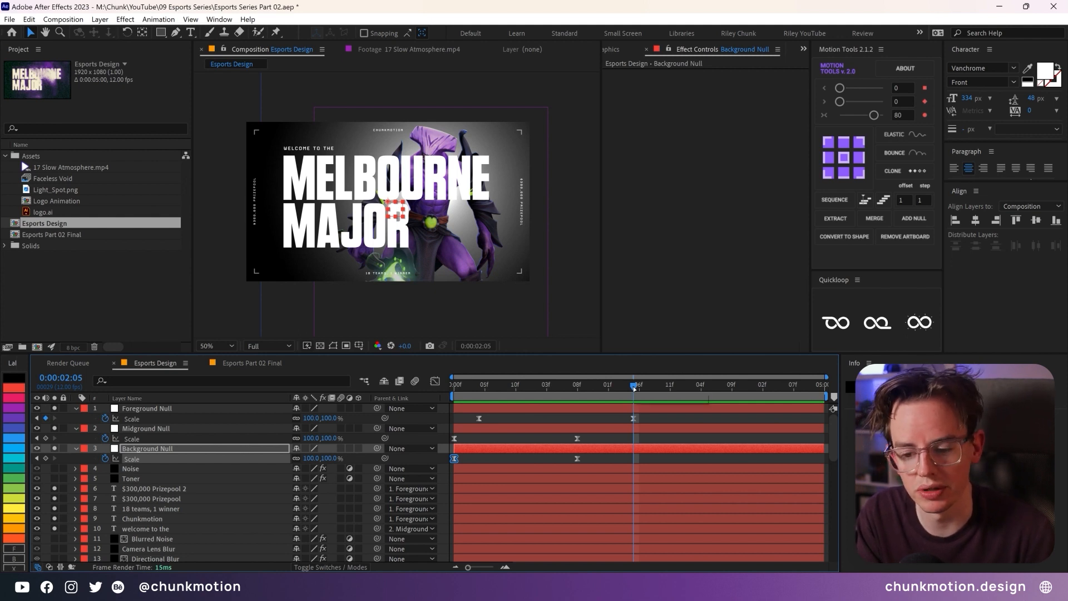
# Step: Add the expression wiggle(8,1) to Midground Null's Position
pyautogui.click(161, 410)
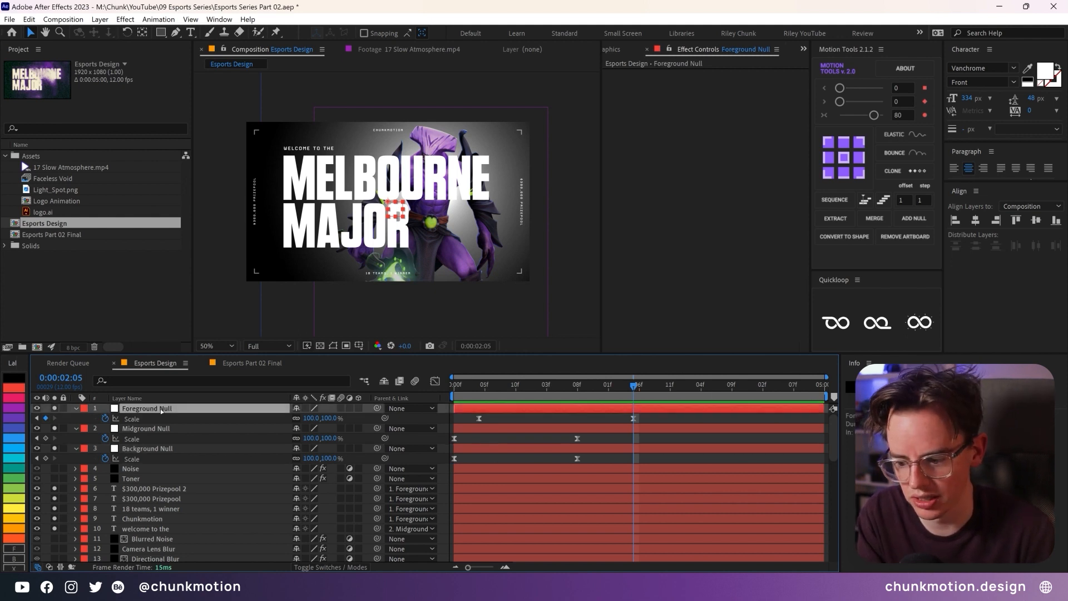
pyautogui.click(147, 429)
pyautogui.press('p')
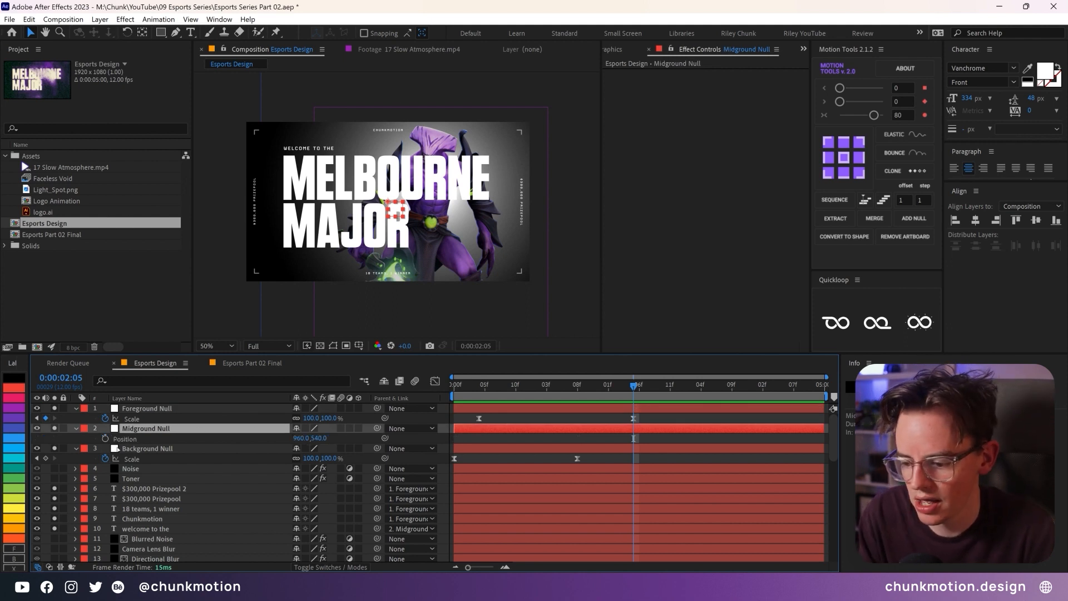
pyautogui.keyDown('alt'); pyautogui.click(105, 439); pyautogui.keyUp('alt')
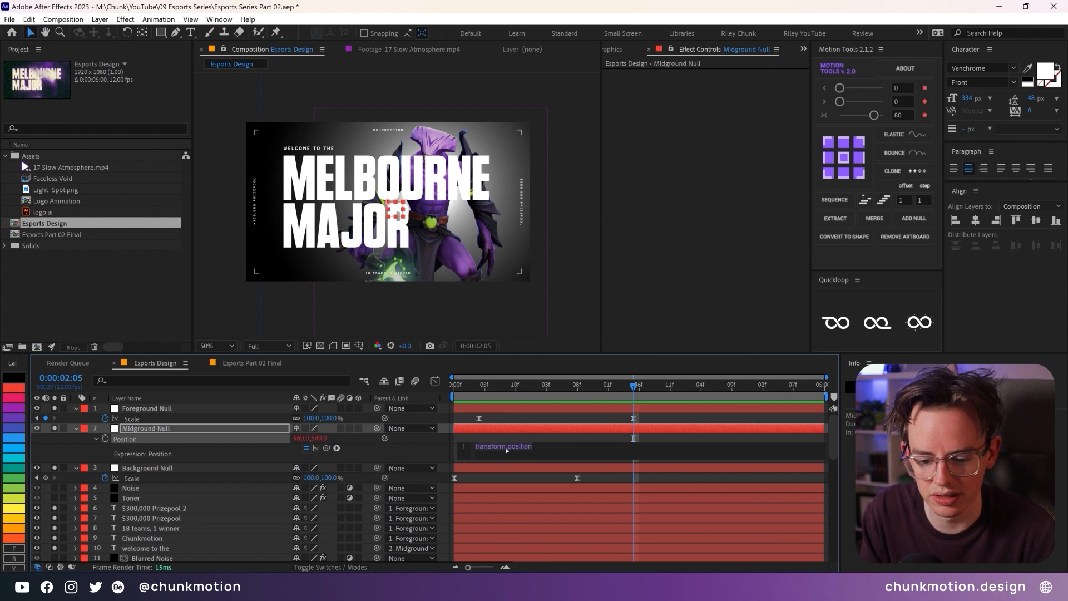
pyautogui.write('wiggle(')
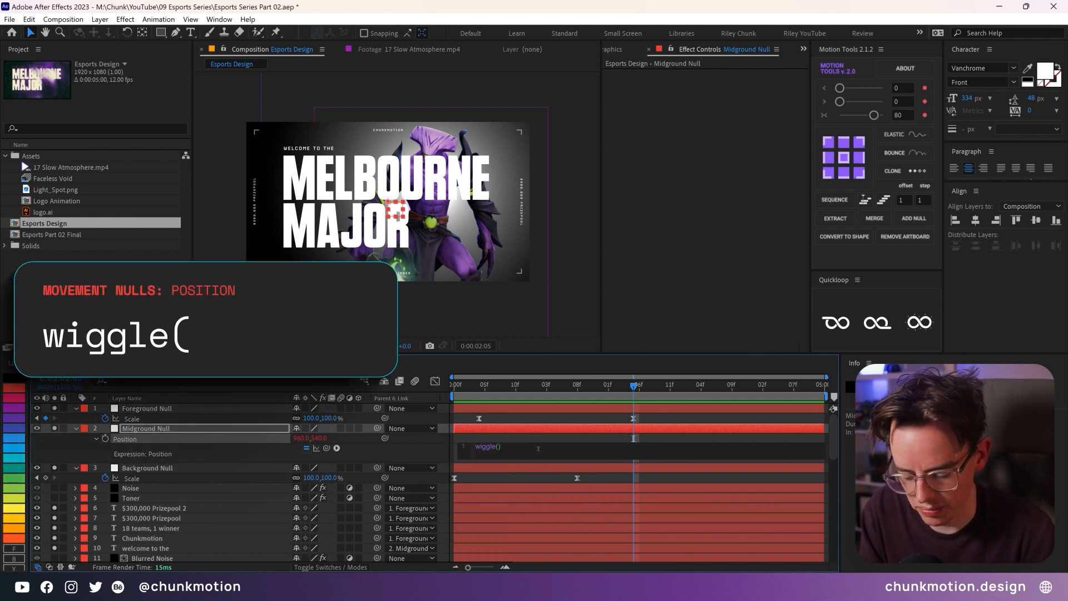
pyautogui.write('8')
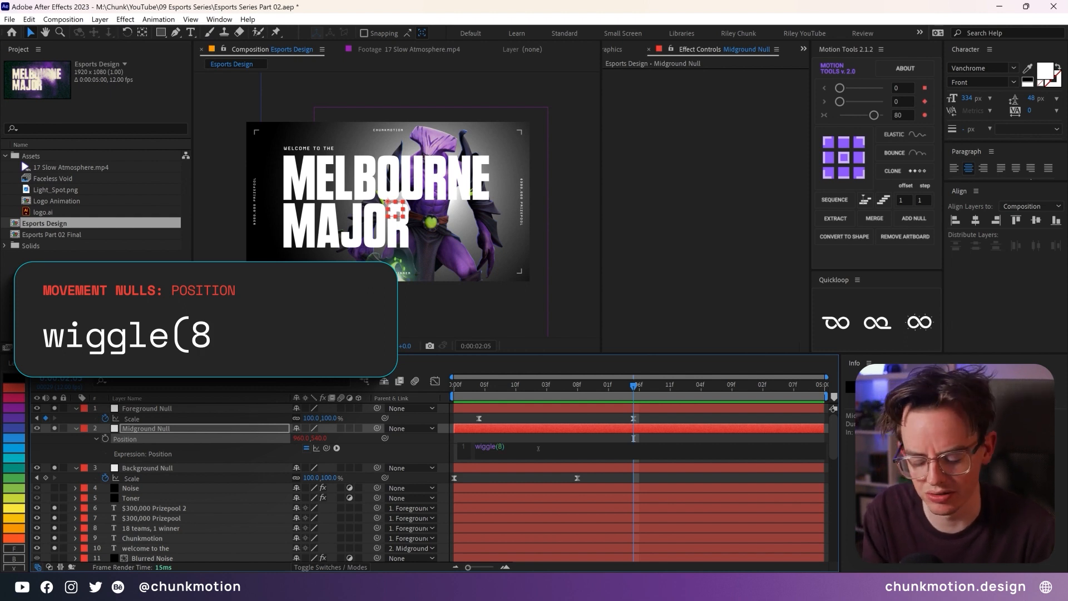
pyautogui.write(',1')
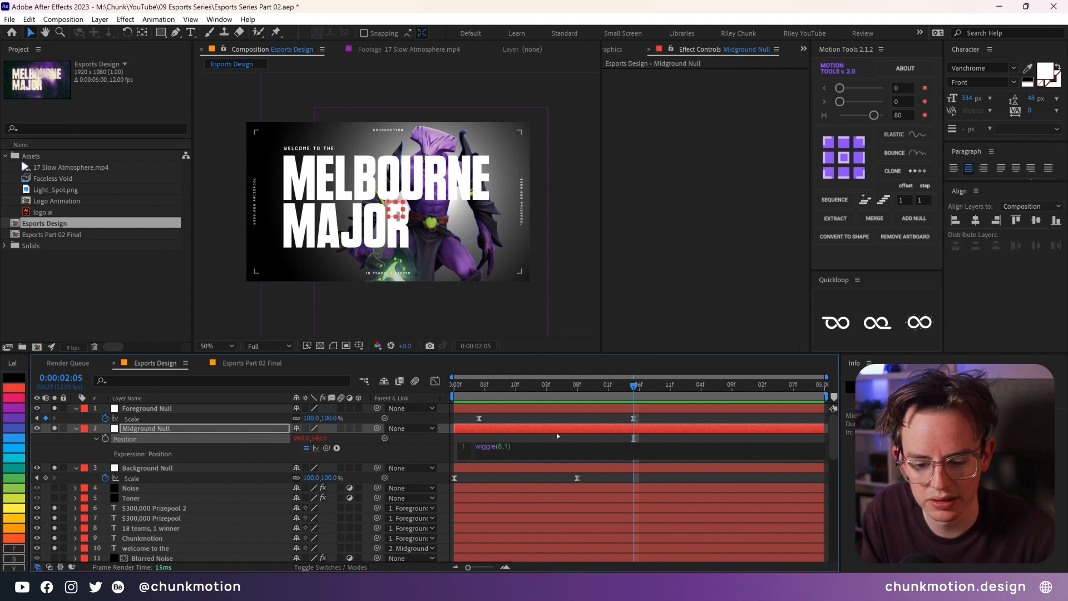
pyautogui.click(558, 437)
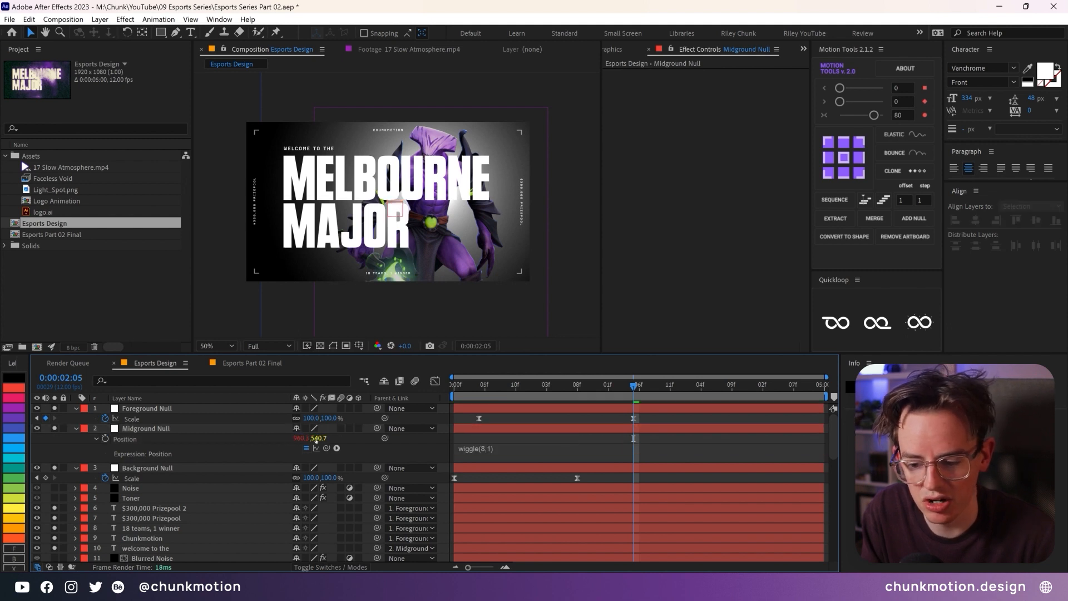
# Step: Apply the same wiggle(8,1) Position expression to Background Null and Foreground Null
pyautogui.click(490, 450)
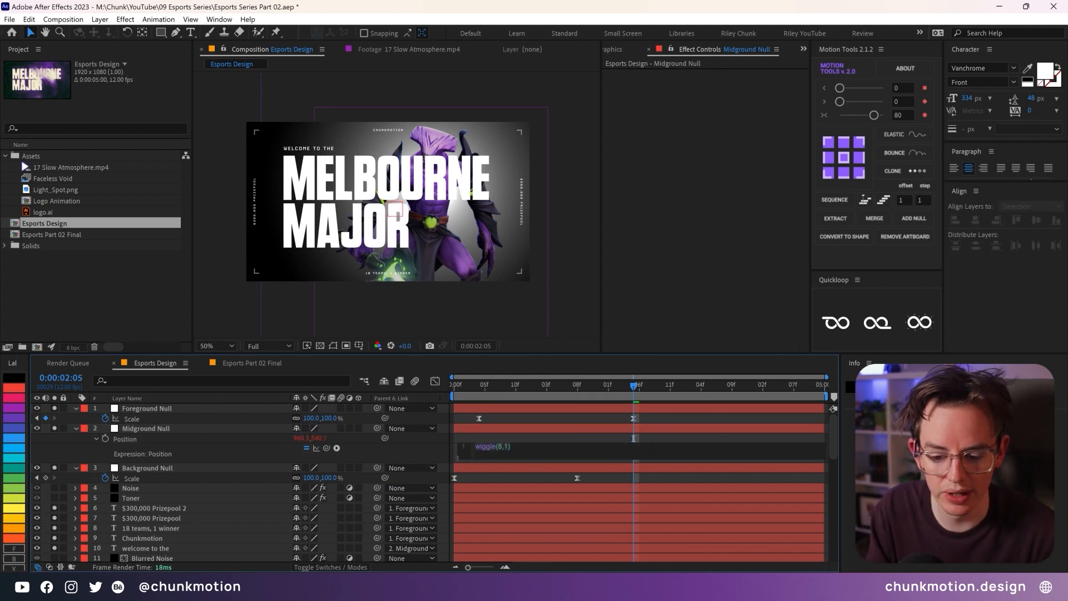
pyautogui.click(148, 409)
pyautogui.press('p')
pyautogui.click(133, 468)
pyautogui.press('p')
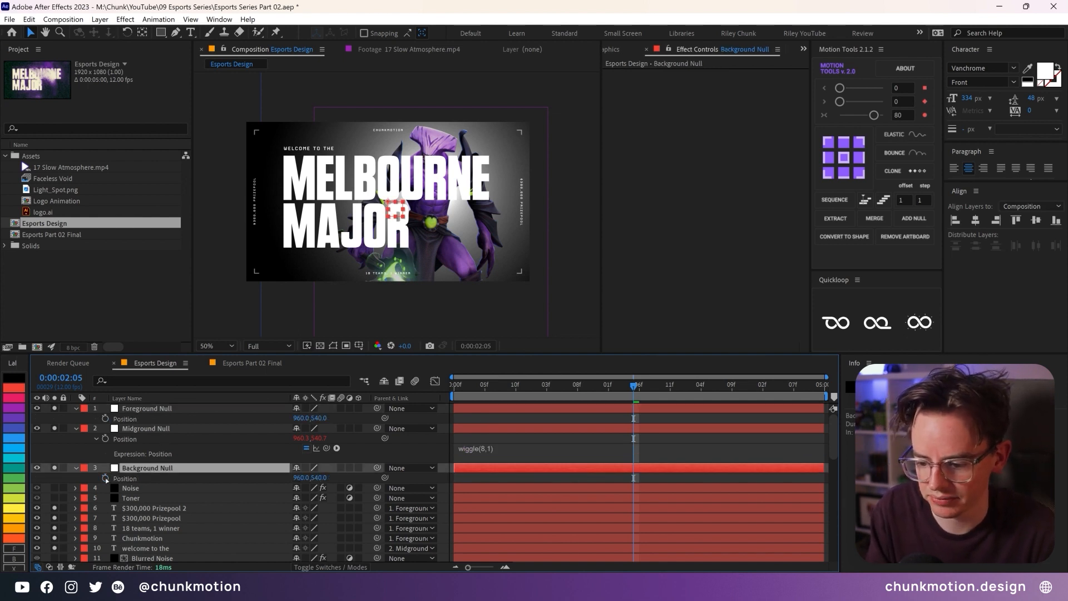
pyautogui.write('wiggle(8,1)')
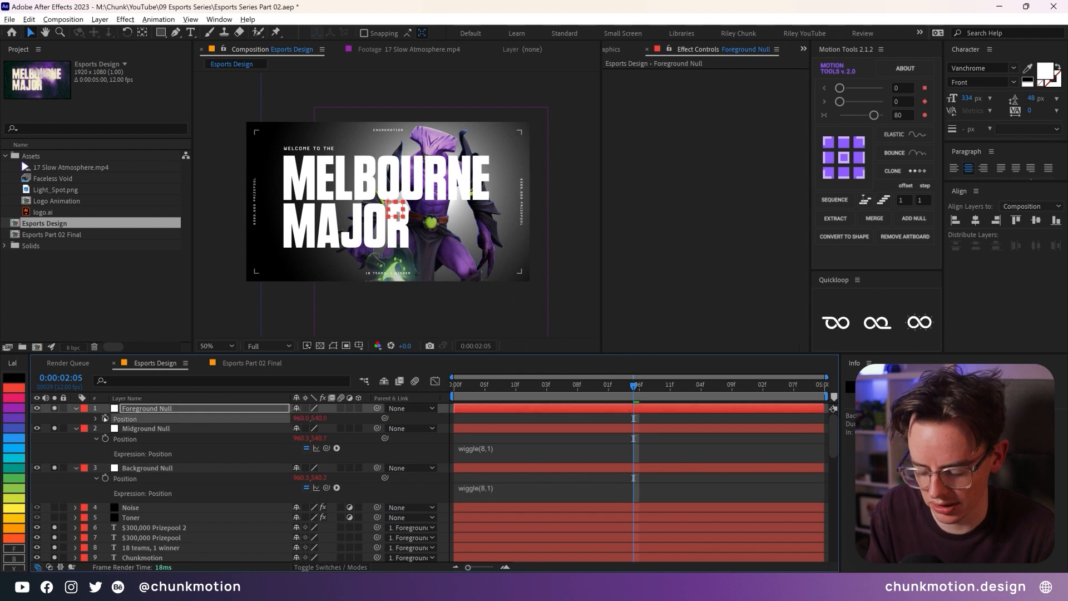
pyautogui.keyDown('alt'); pyautogui.click(105, 417); pyautogui.keyUp('alt')
pyautogui.write('wiggle(8,1)')
pyautogui.click(427, 432)
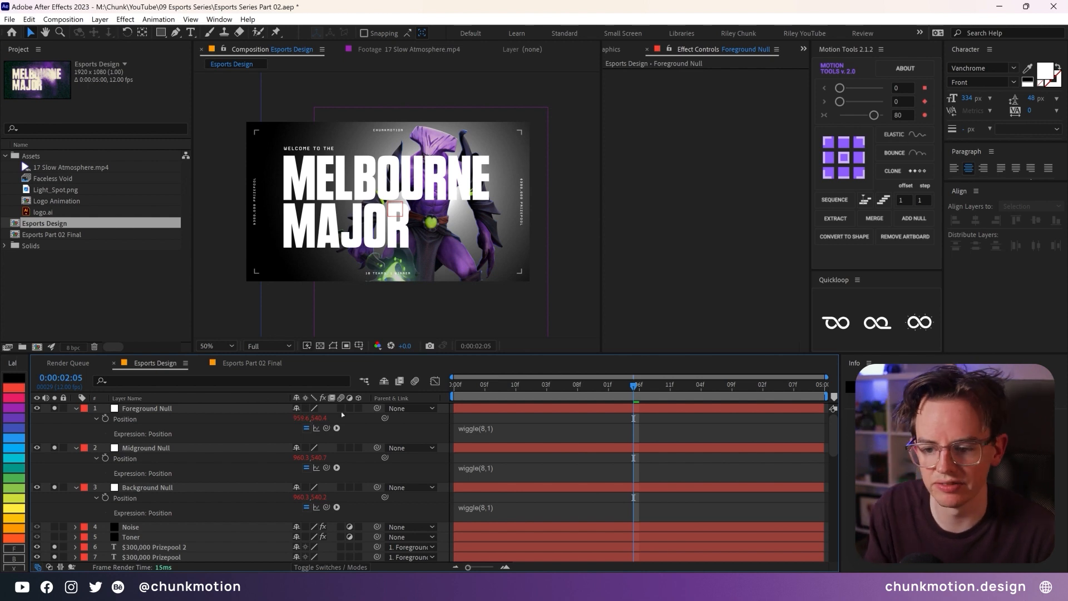
# Step: Preview the wiggle movement from 0:00:00:00 at 100% magnification
pyautogui.scroll(2, 309, 145)
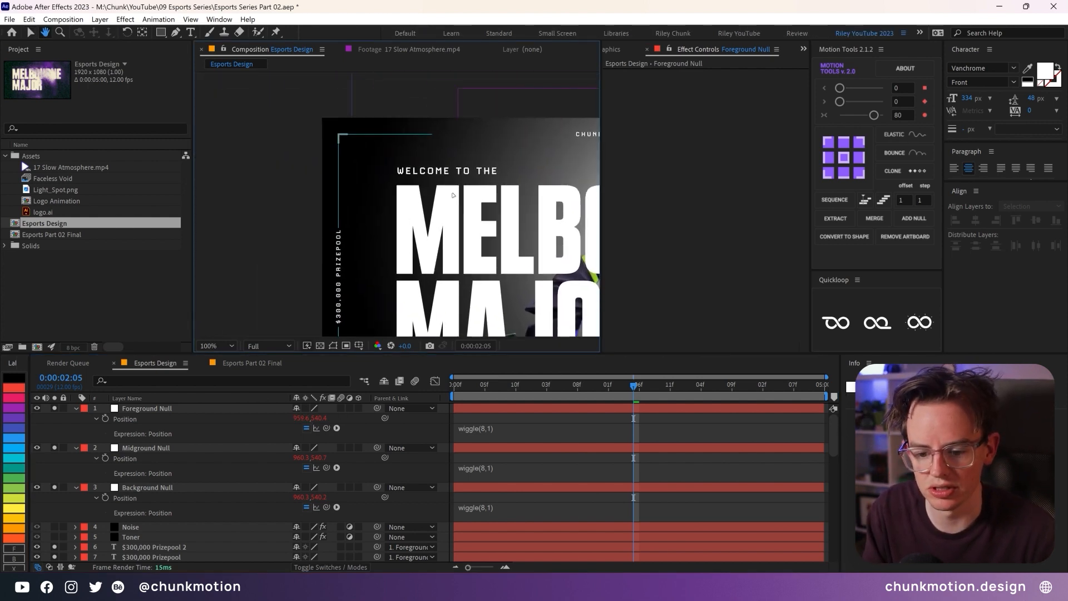
pyautogui.press('Home')
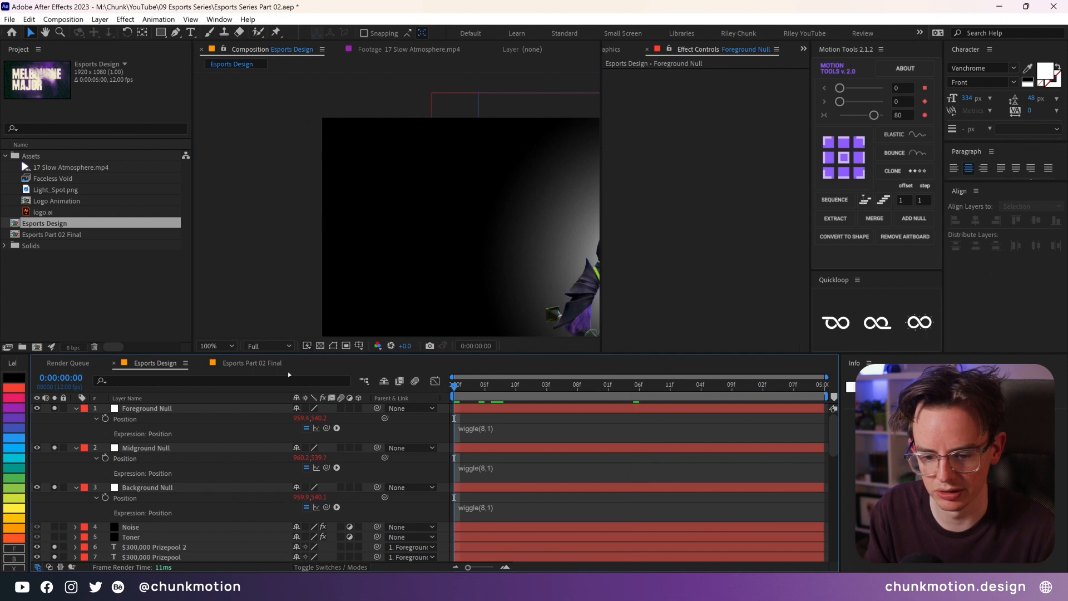
pyautogui.press('space')
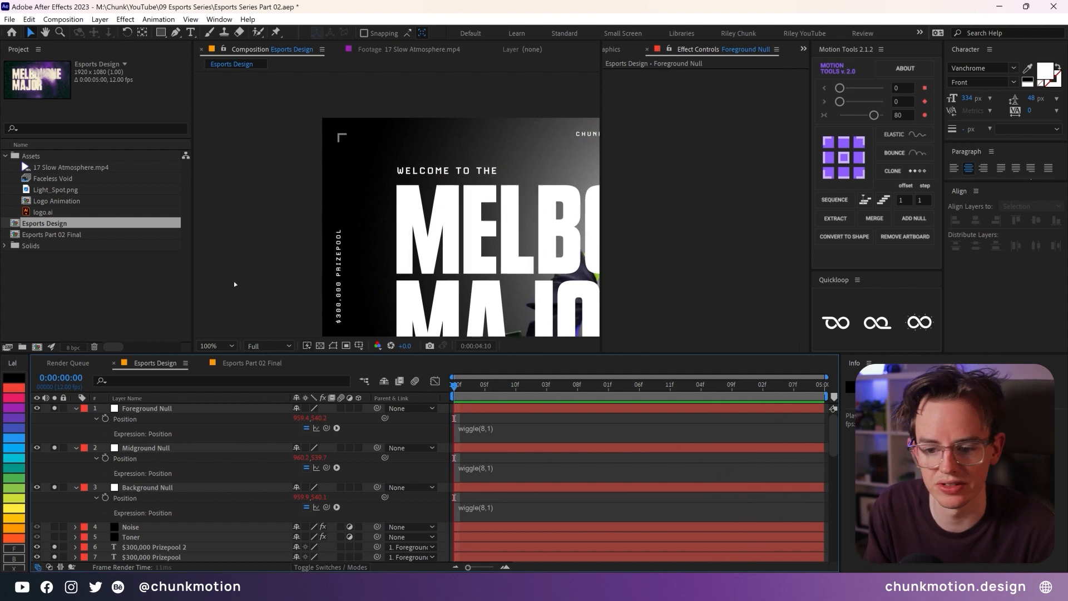
pyautogui.scroll(-2, 360, 244)
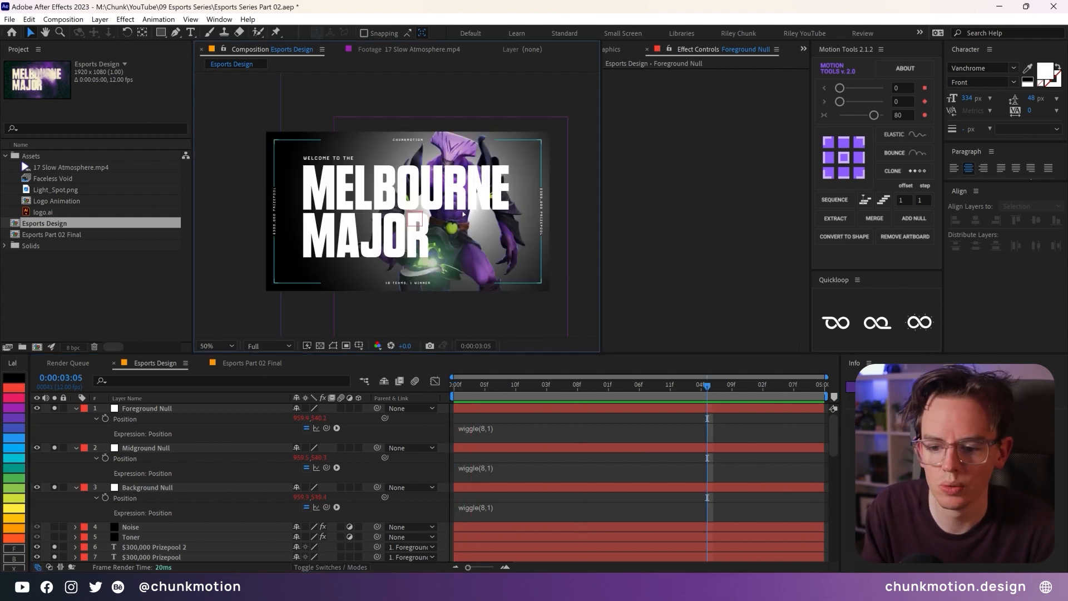
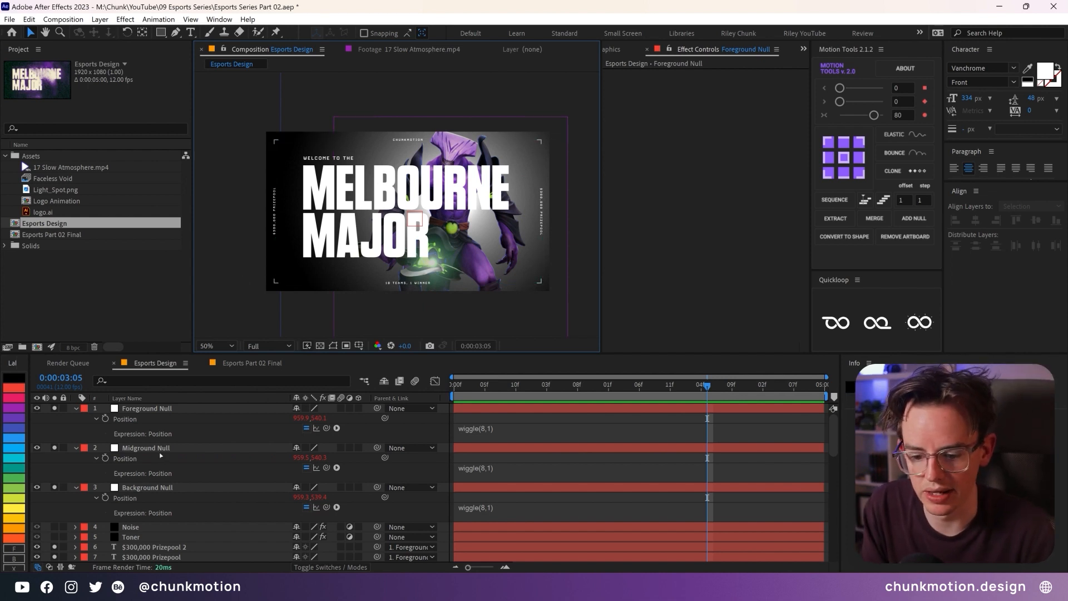
# Step: Reveal Midground Null's Scale keyframes and examine their curve in the Graph Editor
pyautogui.click(496, 448)
pyautogui.press('s')
pyautogui.moveTo(584, 462); pyautogui.dragTo(443, 470)
pyautogui.click(436, 382)
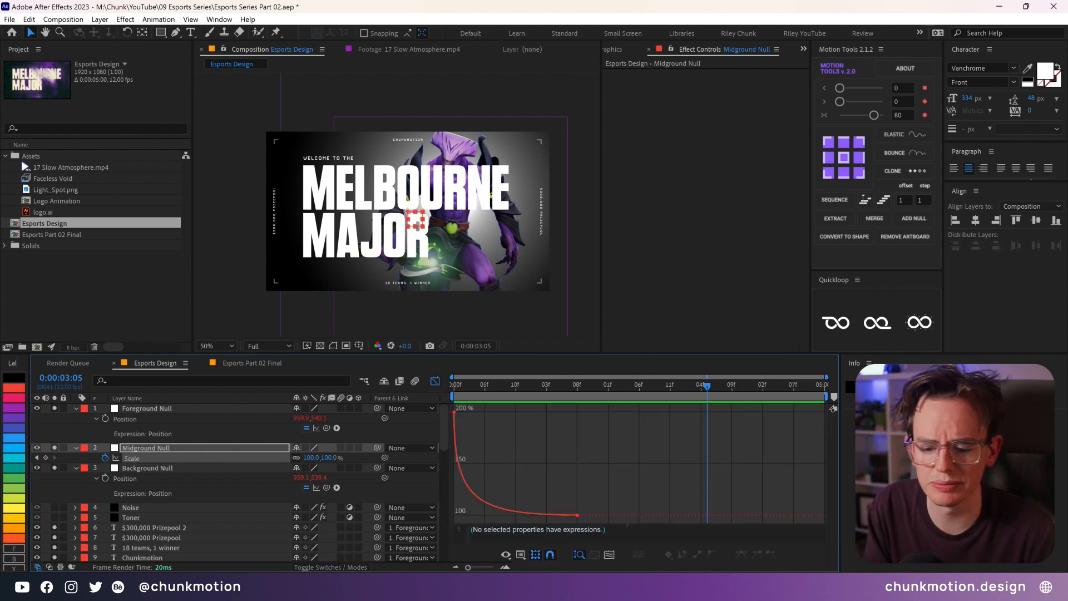
pyautogui.click(435, 381)
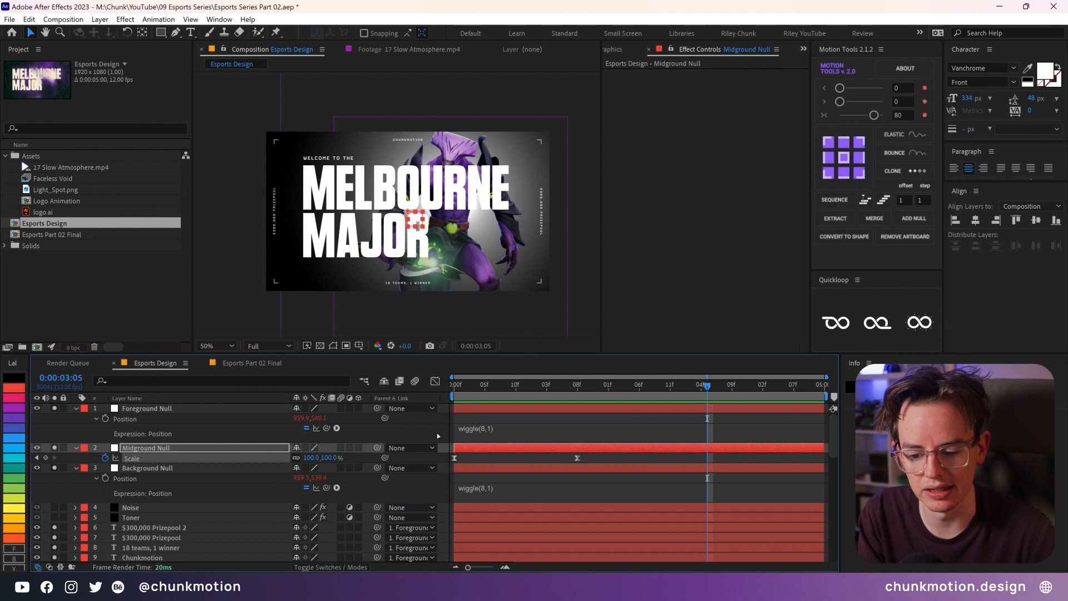
# Step: Add a new null object to the Esports Design composition and rename it Controller
pyautogui.click(406, 458)
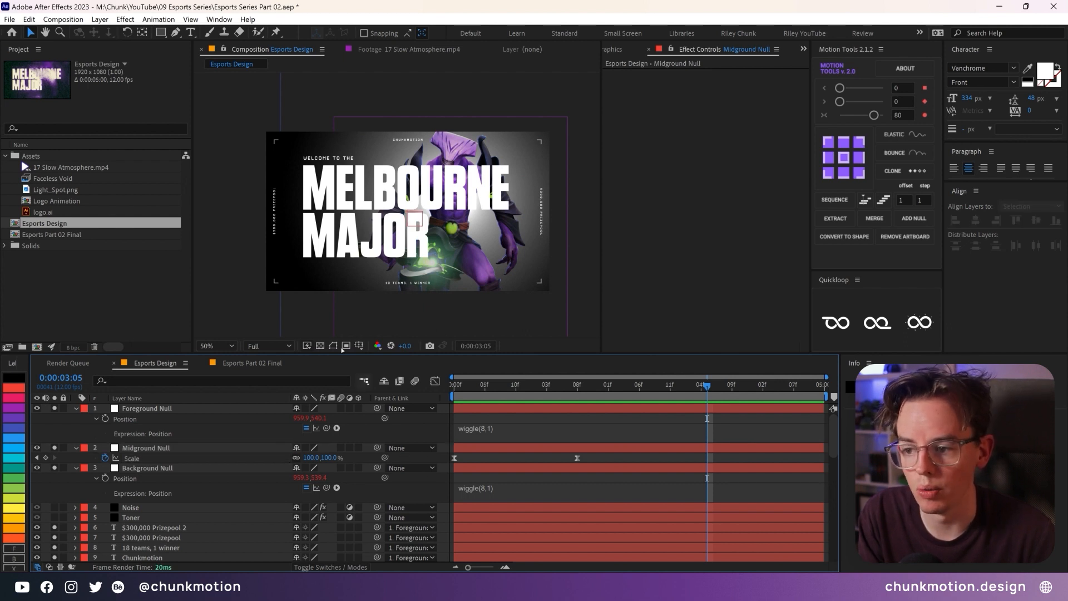
pyautogui.click(101, 19)
pyautogui.moveTo(113, 34)
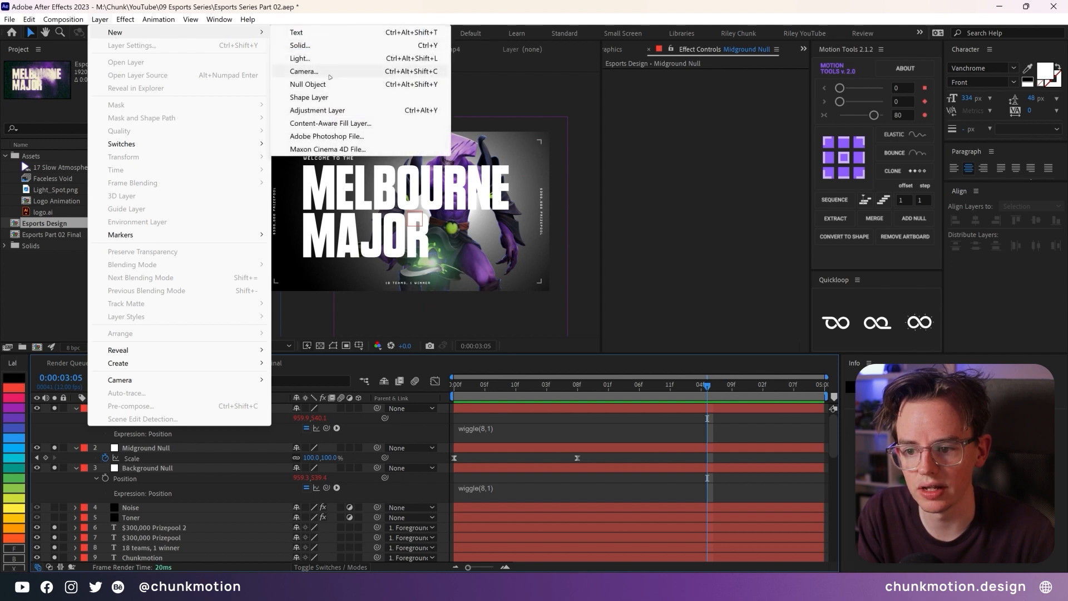
pyautogui.click(310, 86)
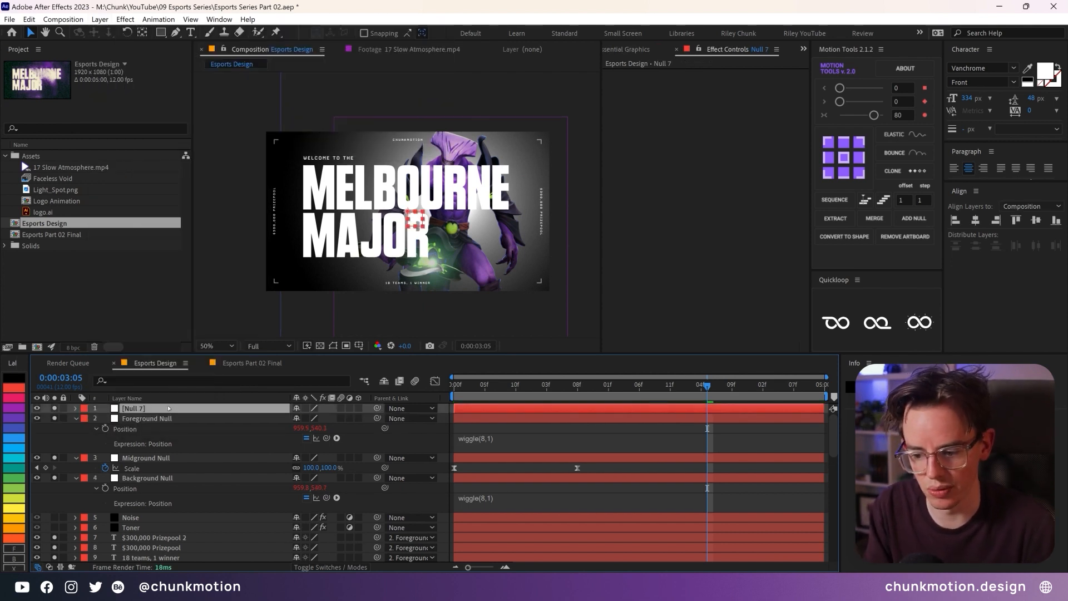
pyautogui.press('Return')
pyautogui.write('Contro')
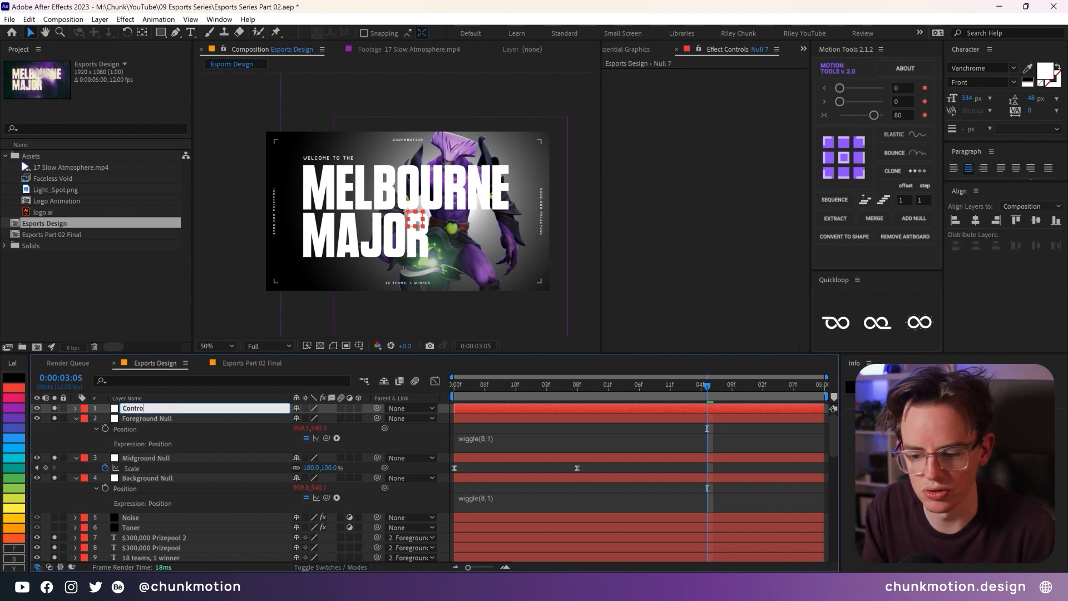
pyautogui.write('ller')
pyautogui.press('Return')
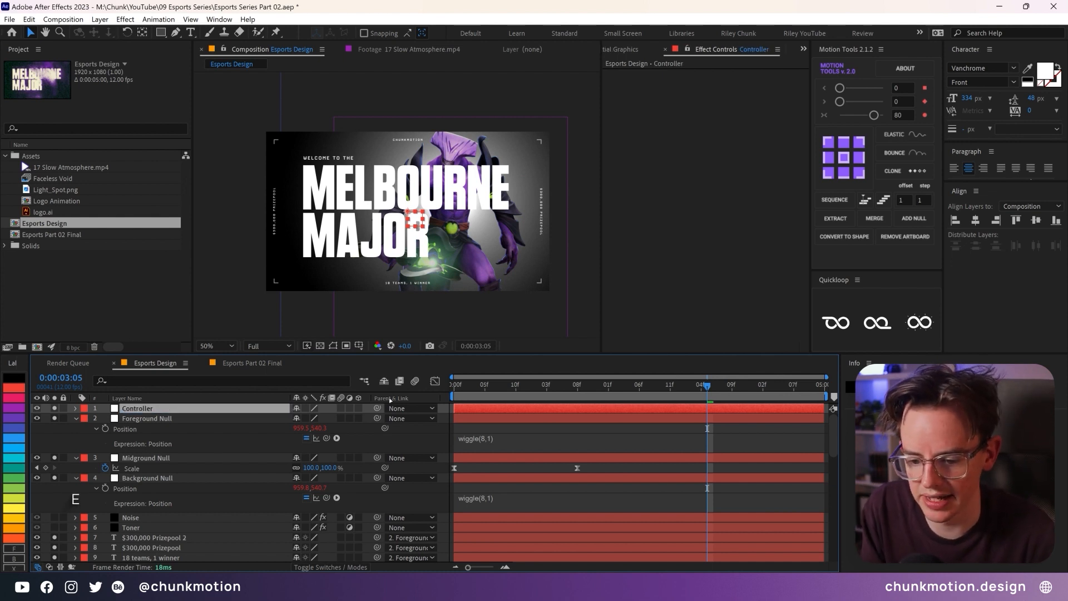
# Step: Apply a Slider Control effect to the Controller null and rename the effect Drift
pyautogui.hotkey('ctrl', 'space')
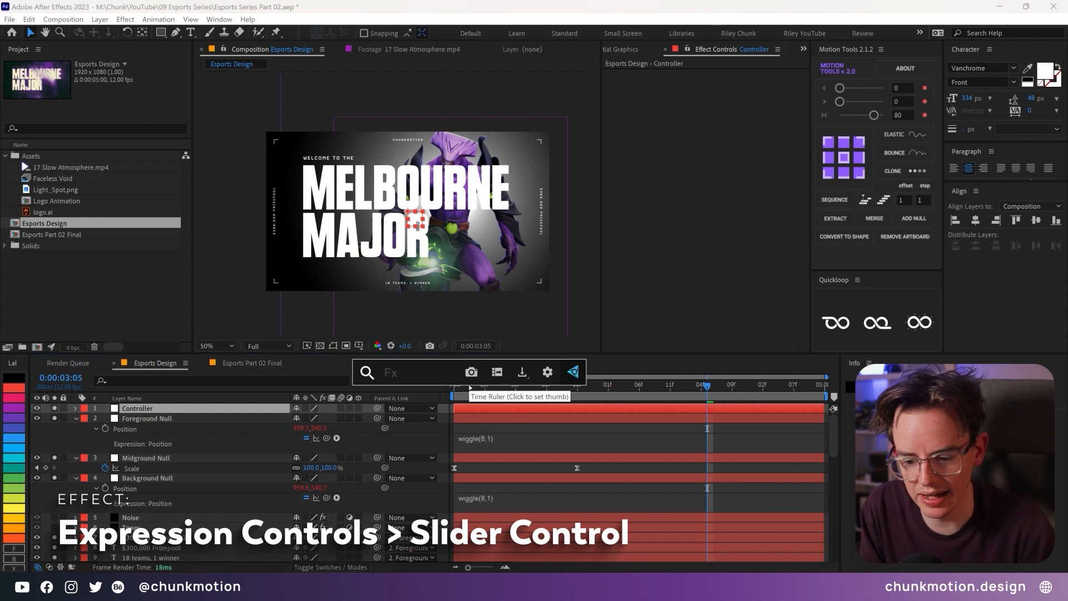
pyautogui.write('slid')
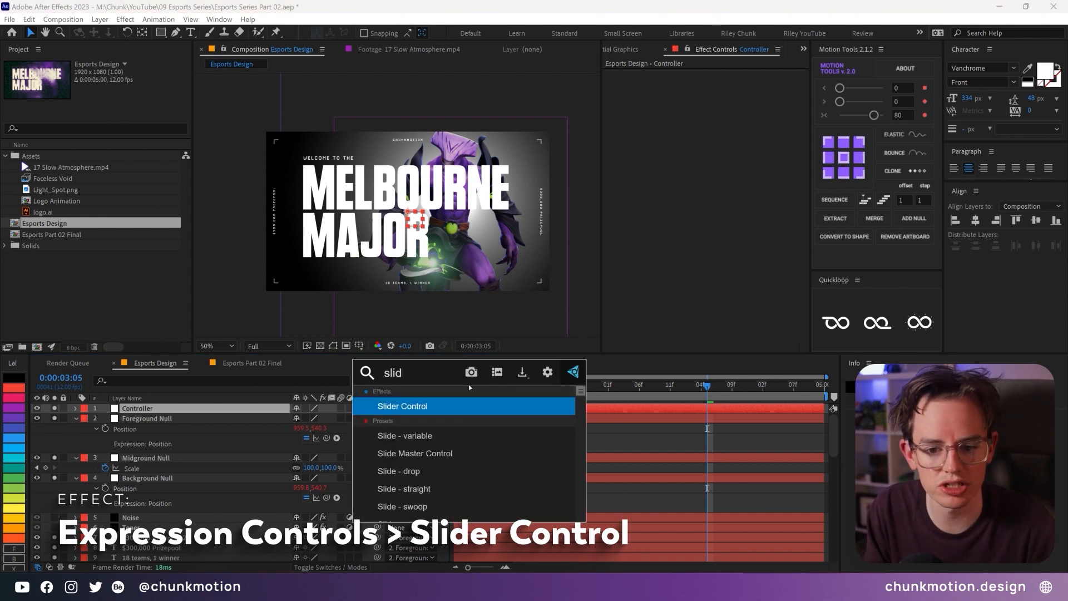
pyautogui.press('Return')
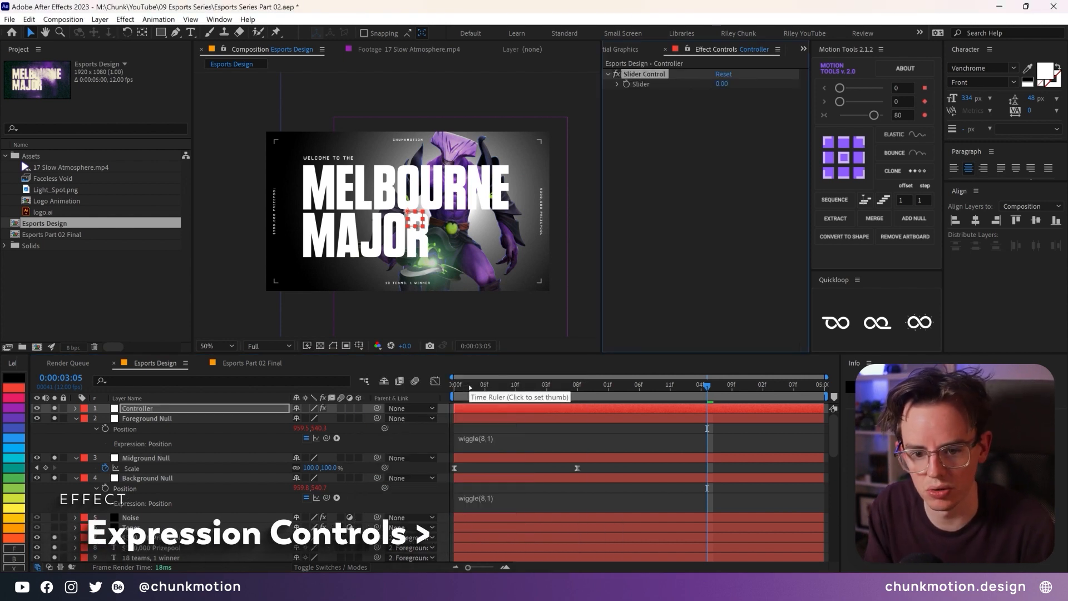
pyautogui.press('Return')
pyautogui.write('Drift')
pyautogui.press('Return')
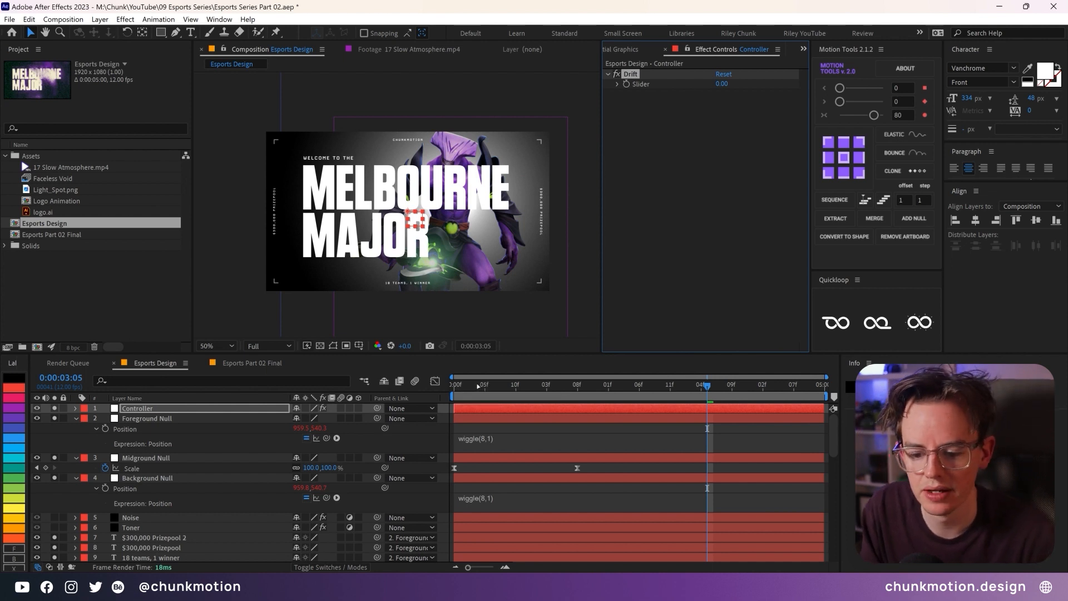
# Step: Start keyframing the Drift Slider at 0:00:00:00 and reveal its keyframe on the Controller layer
pyautogui.press('Home')
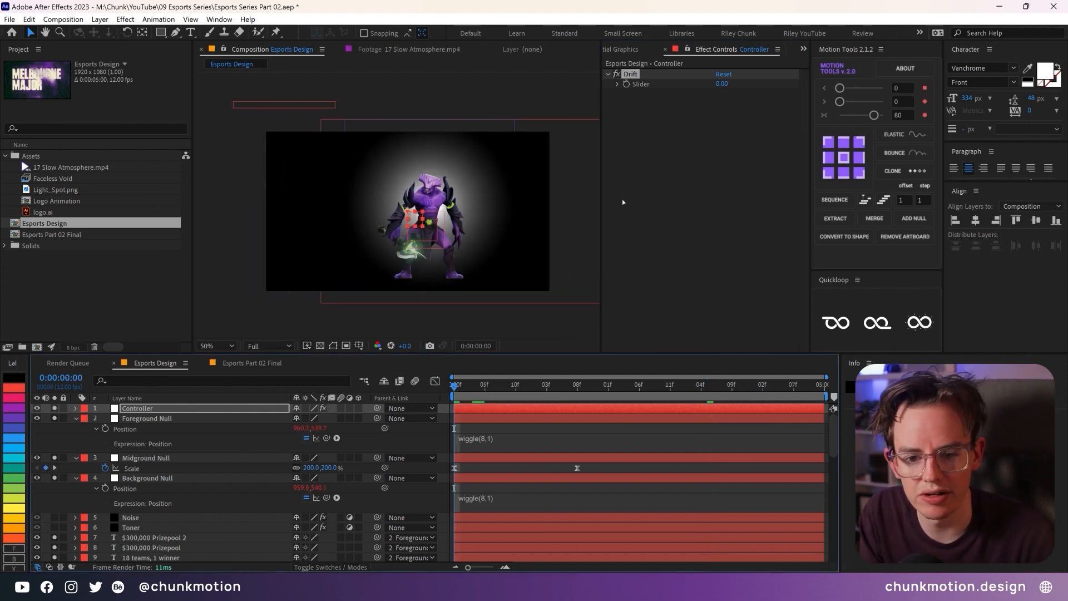
pyautogui.click(626, 84)
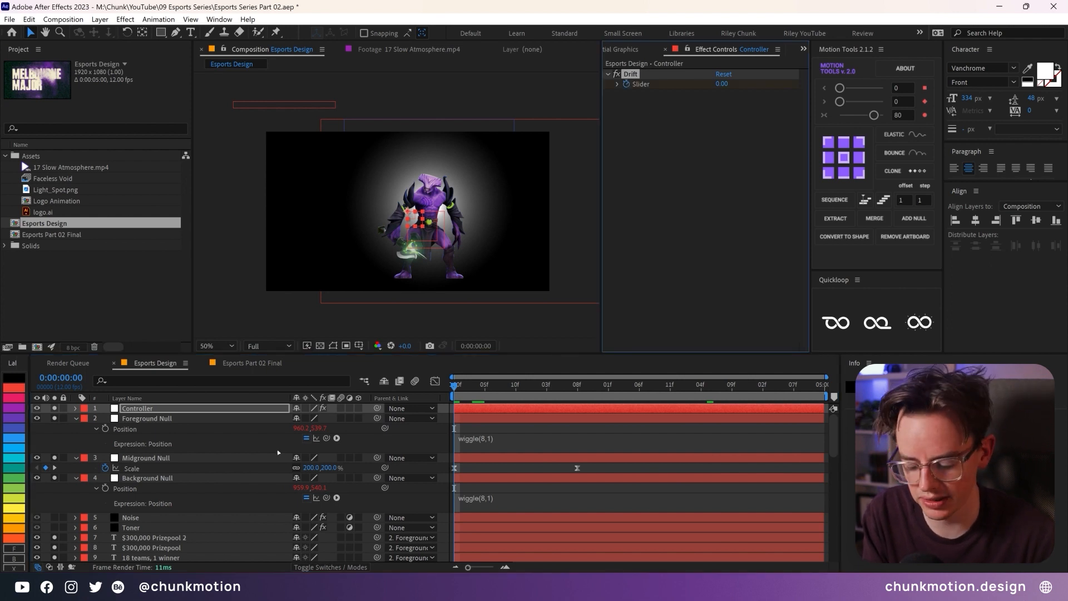
pyautogui.press('u')
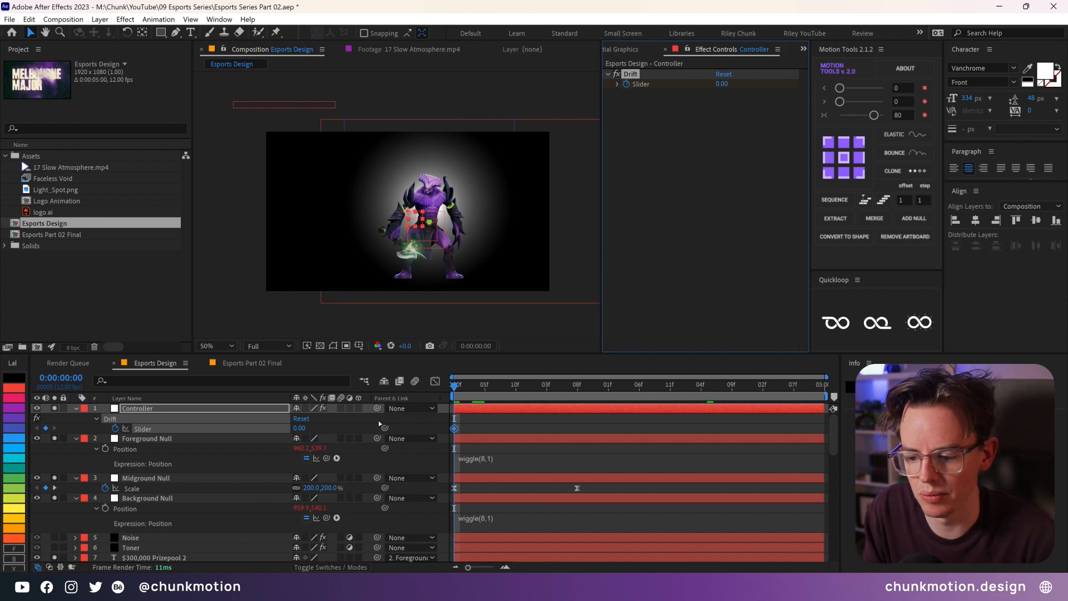
pyautogui.click(260, 419)
# Step: Add a second Drift Slider keyframe at 0:00:04:11 and open its value for editing
pyautogui.moveTo(457, 387); pyautogui.dragTo(822, 386)
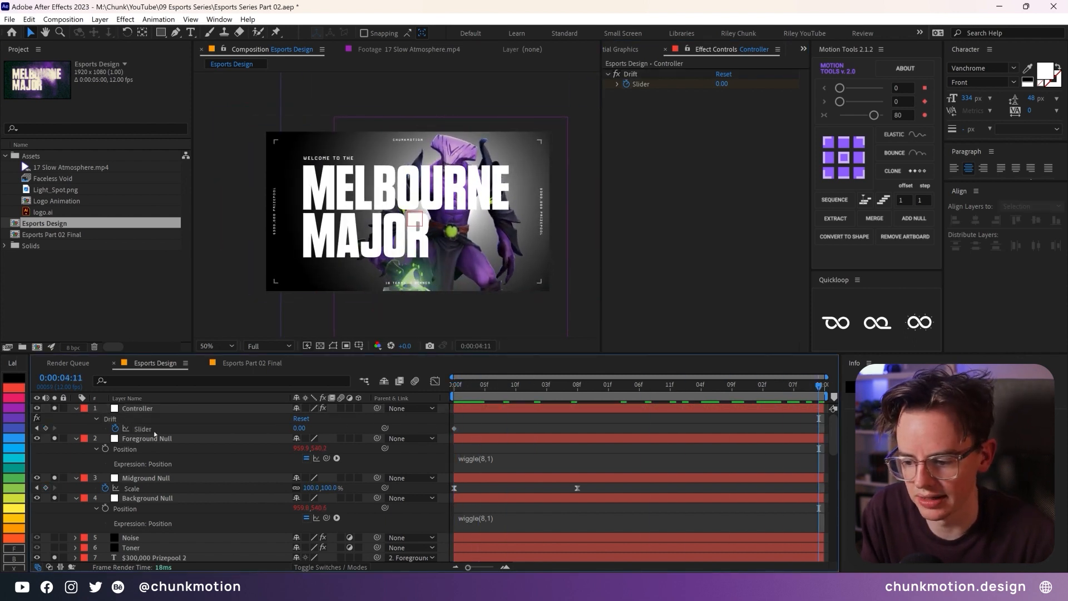
pyautogui.click(45, 428)
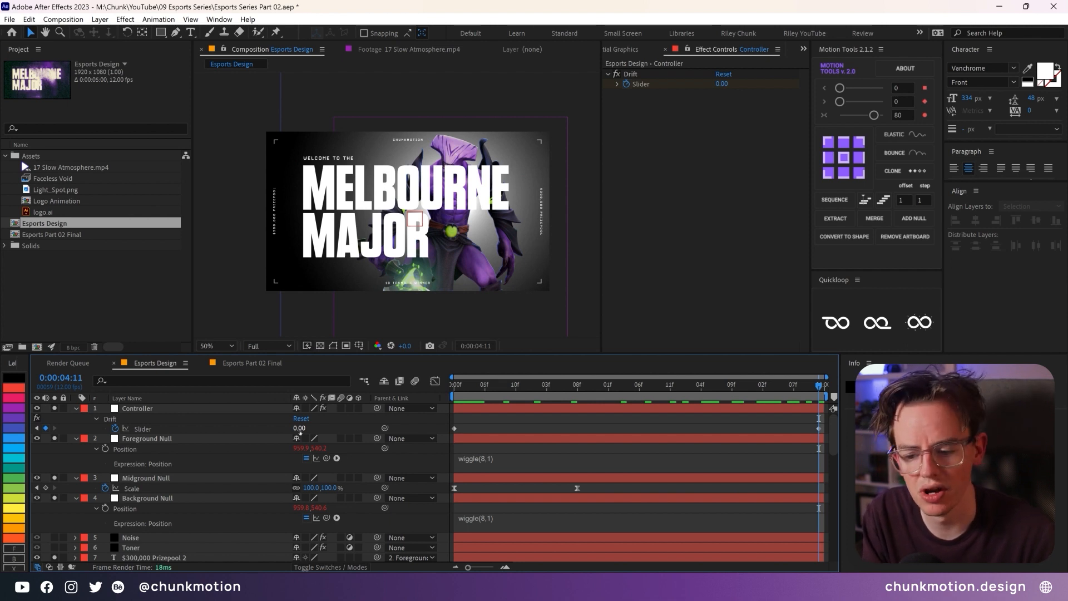
pyautogui.click(300, 430)
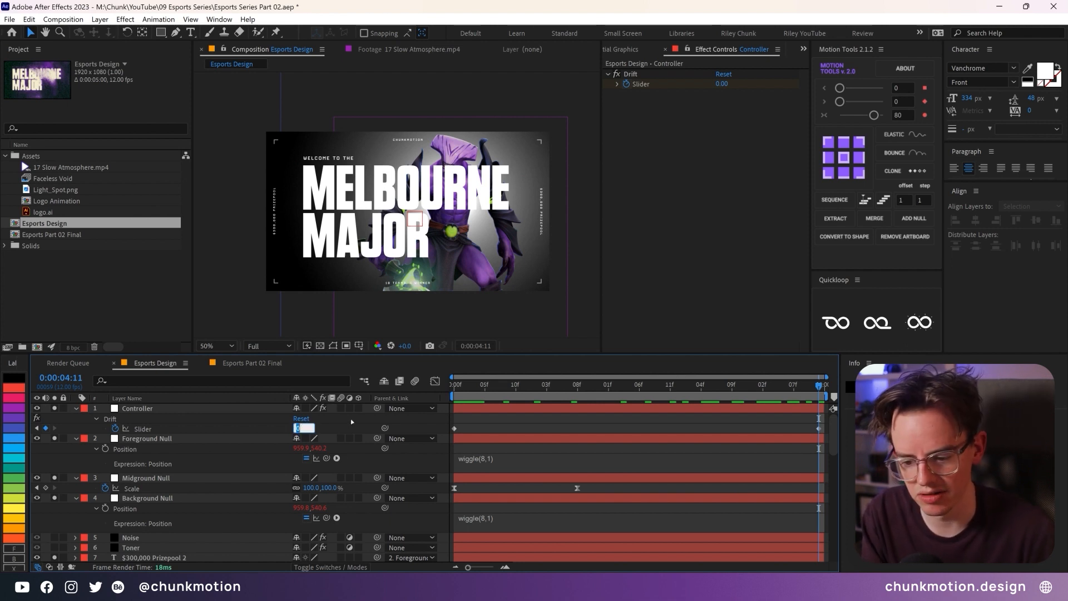
# Step: Set the Controller's Drift slider to 4 at 0:00:04:11
pyautogui.write('4')
pyautogui.press('Return')
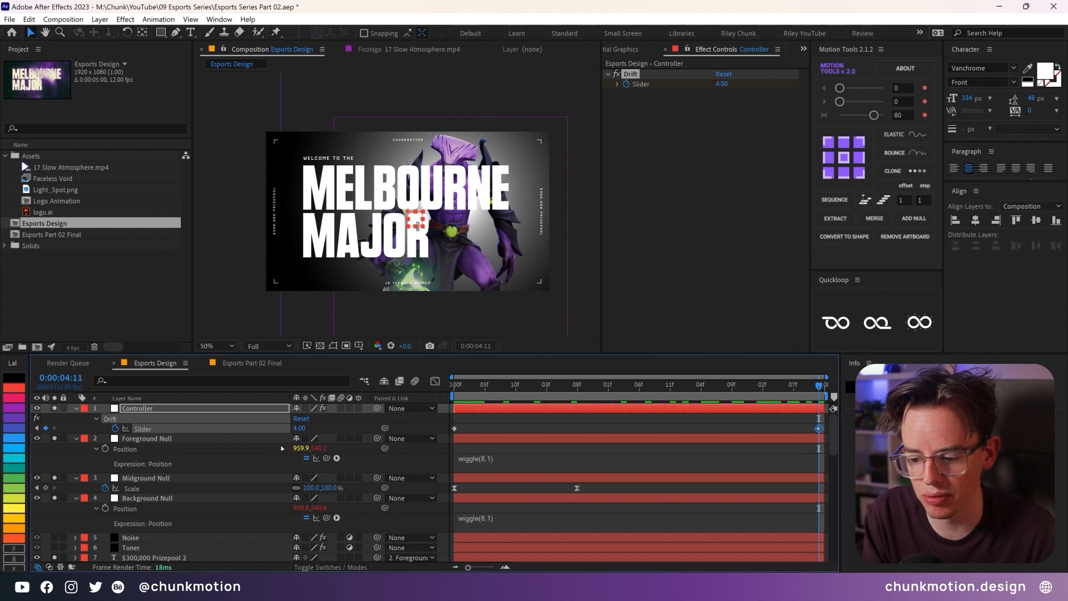
# Step: Add an expression to the Midground Null's Scale that defines a drift variable linked to the Controller's Drift slider
pyautogui.click(150, 479)
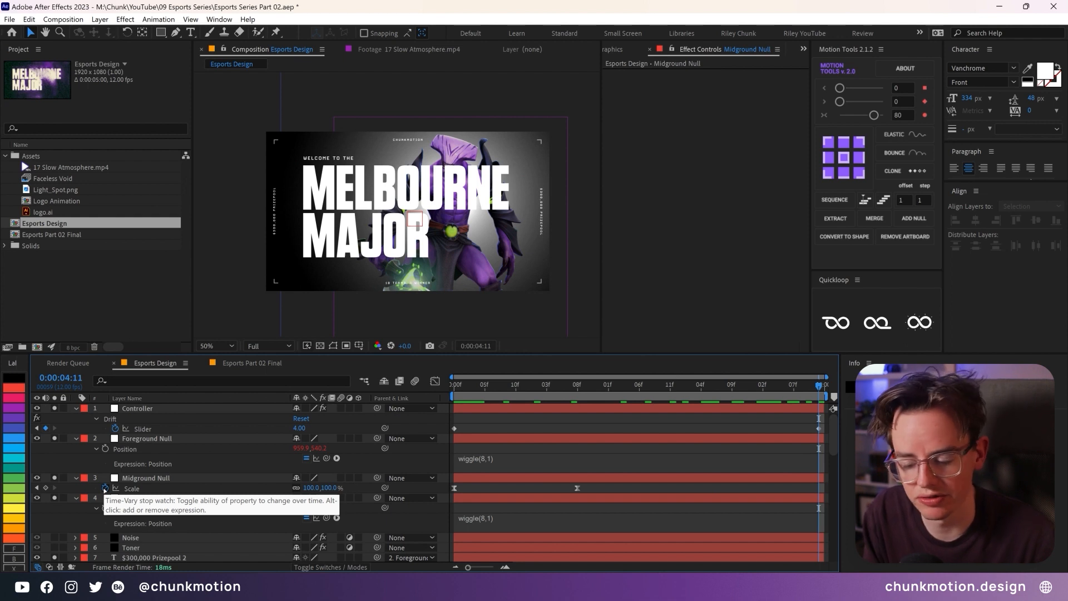
pyautogui.keyDown('alt'); pyautogui.click(105, 489); pyautogui.keyUp('alt')
pyautogui.click(523, 496)
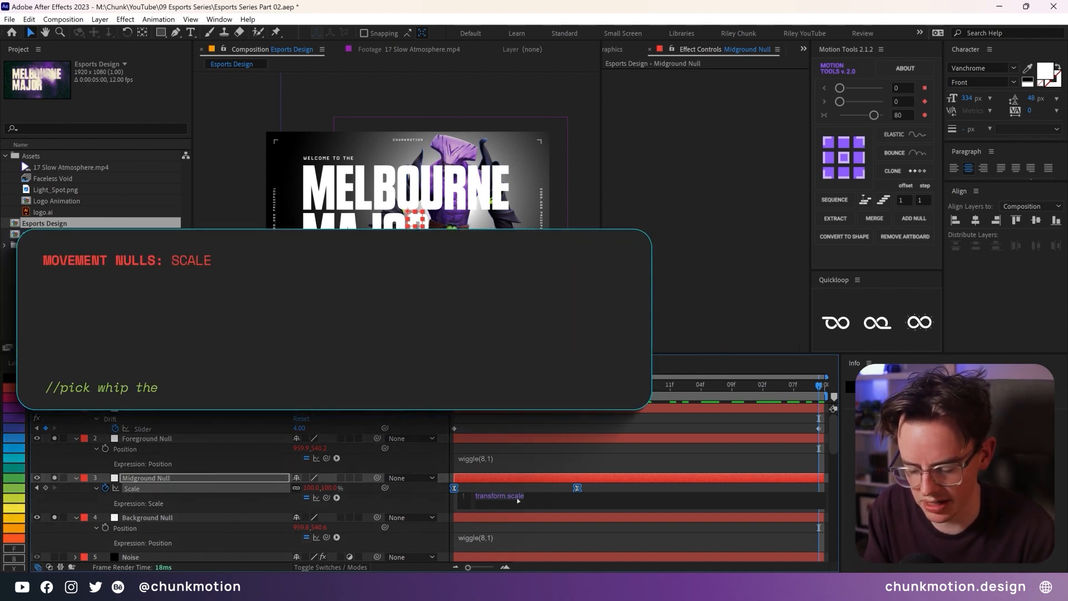
pyautogui.hotkey('ctrl', 'a')
pyautogui.write('drift =')
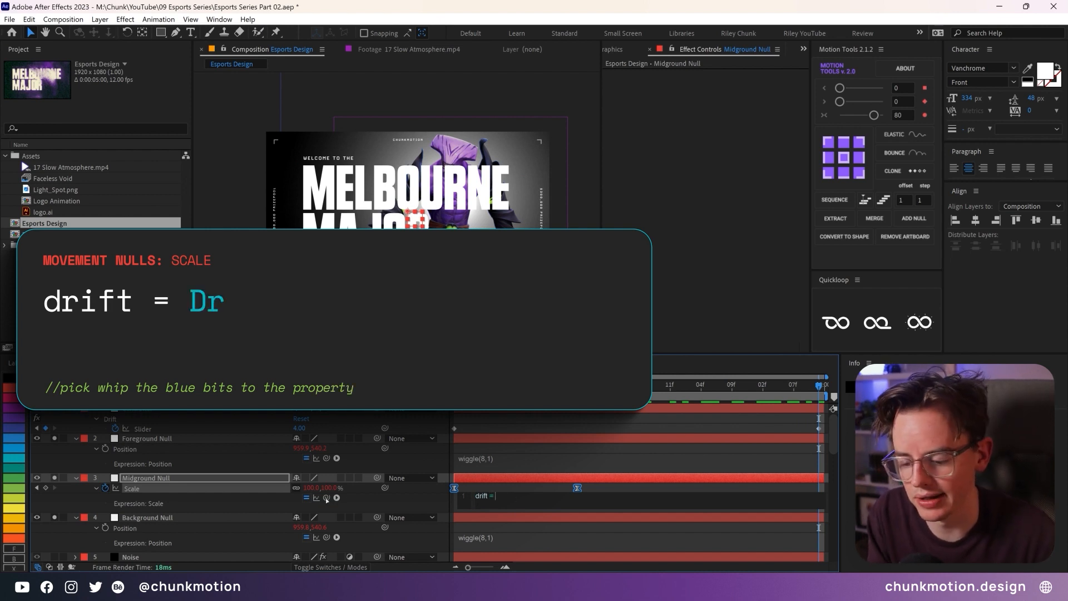
pyautogui.moveTo(327, 497); pyautogui.dragTo(179, 432)
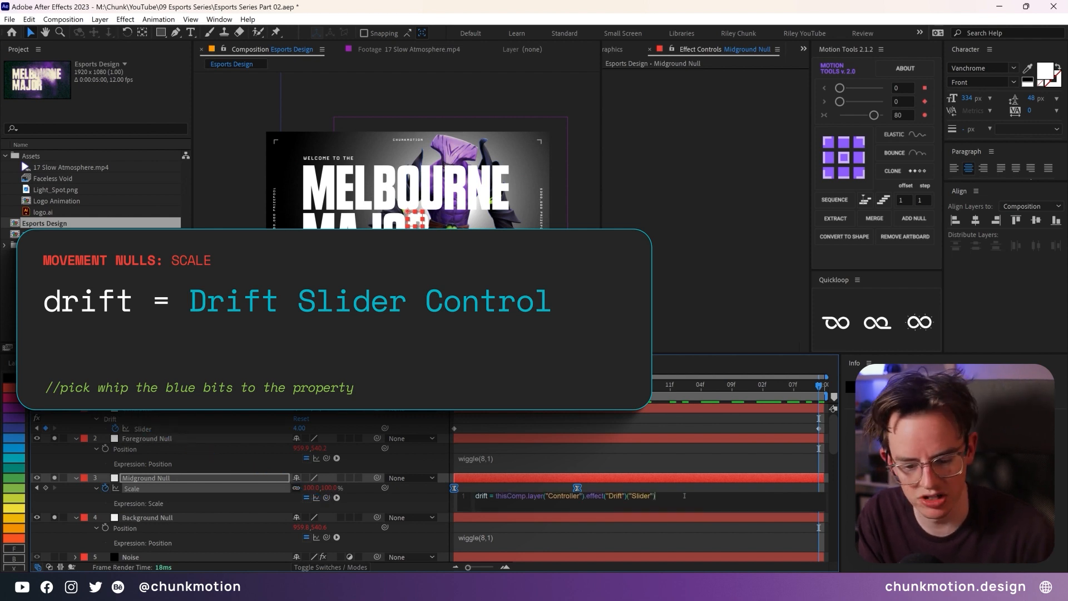
pyautogui.write(';')
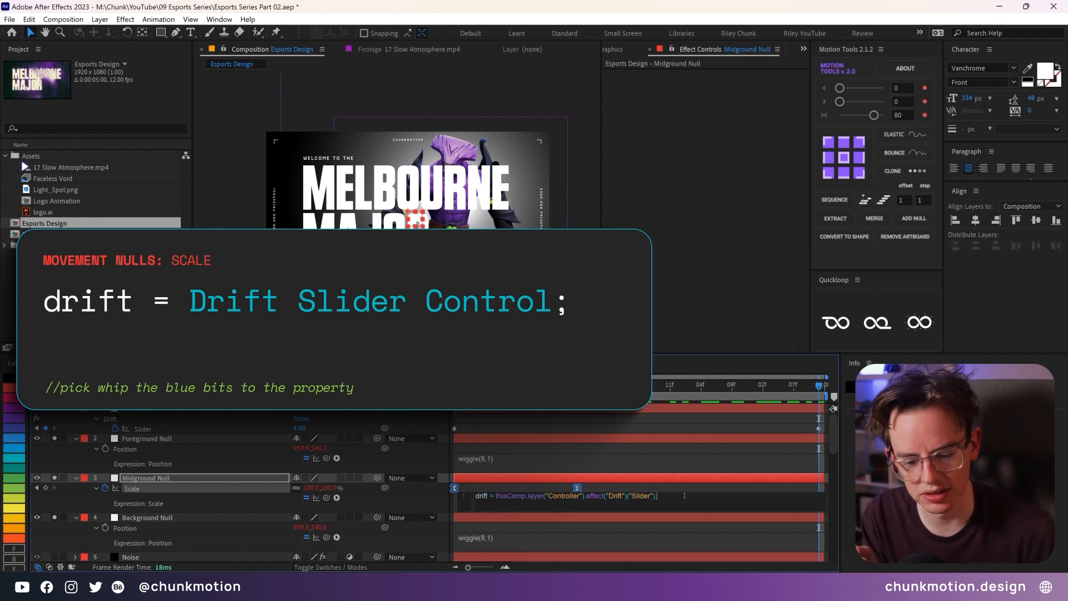
pyautogui.press('Return')
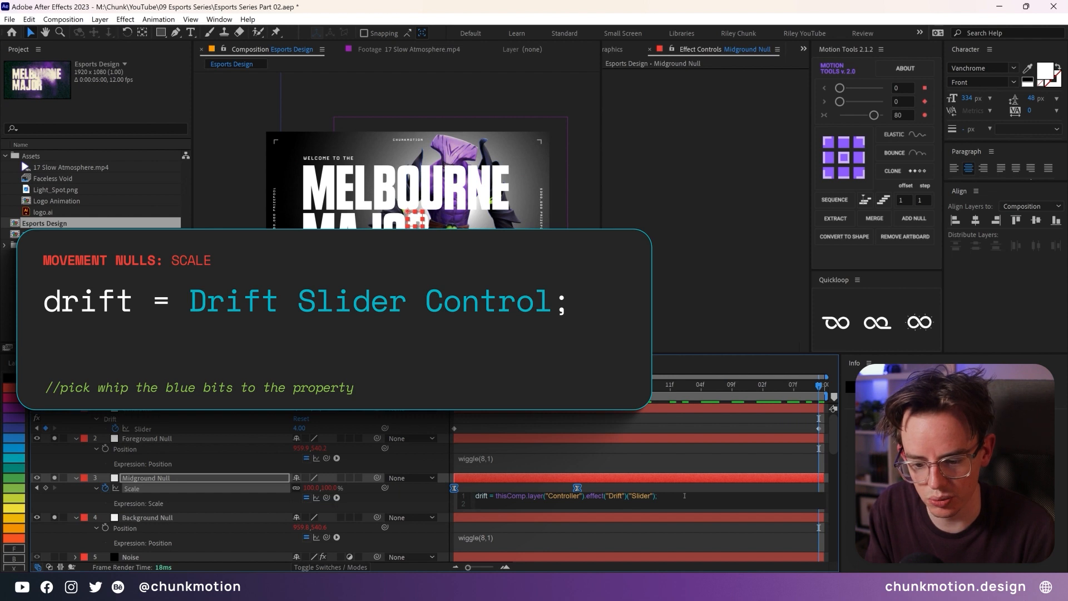
# Step: Finish the Midground Null's Scale expression with a second line reading value + [drift,drift]
pyautogui.write('value')
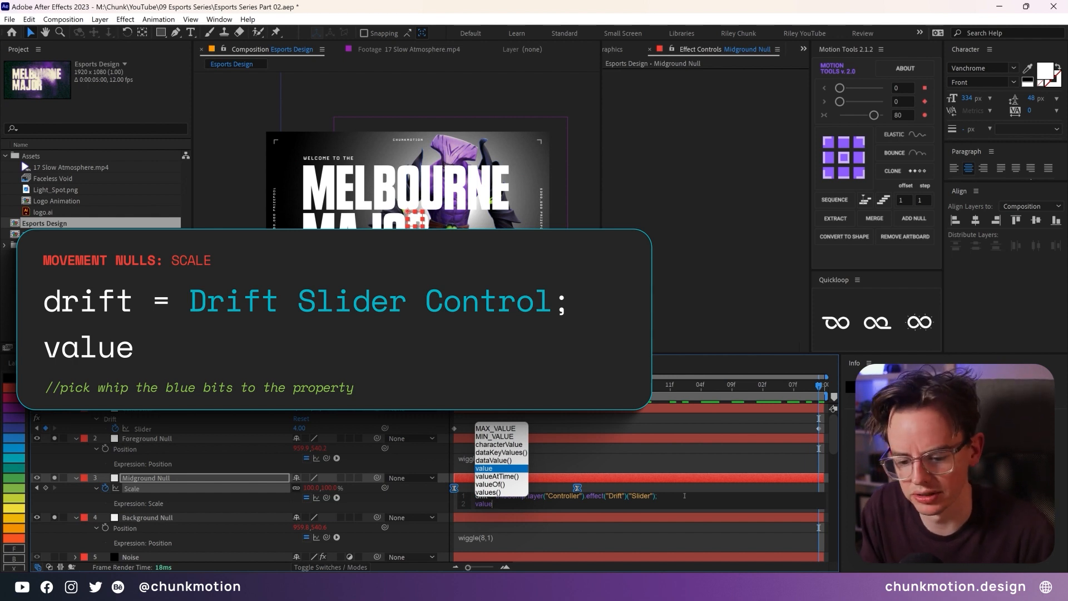
pyautogui.write('+')
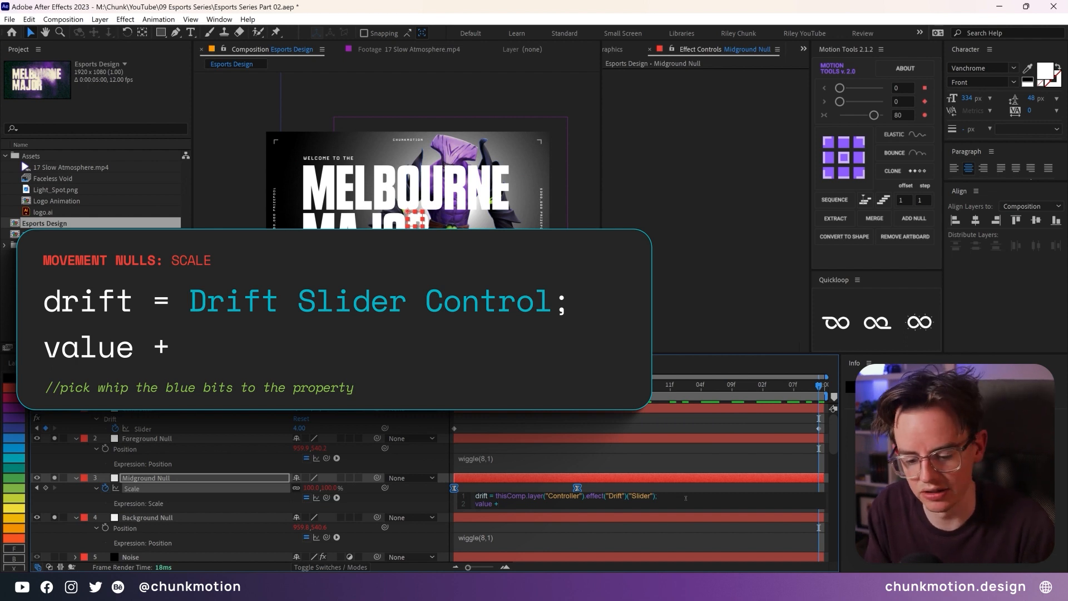
pyautogui.write('[')
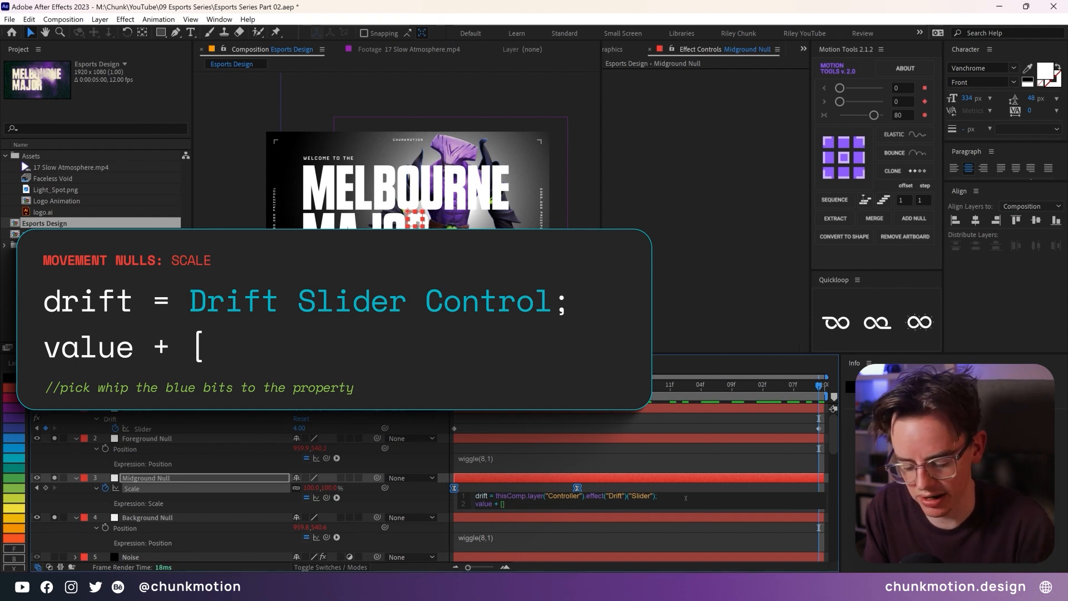
pyautogui.write('drift')
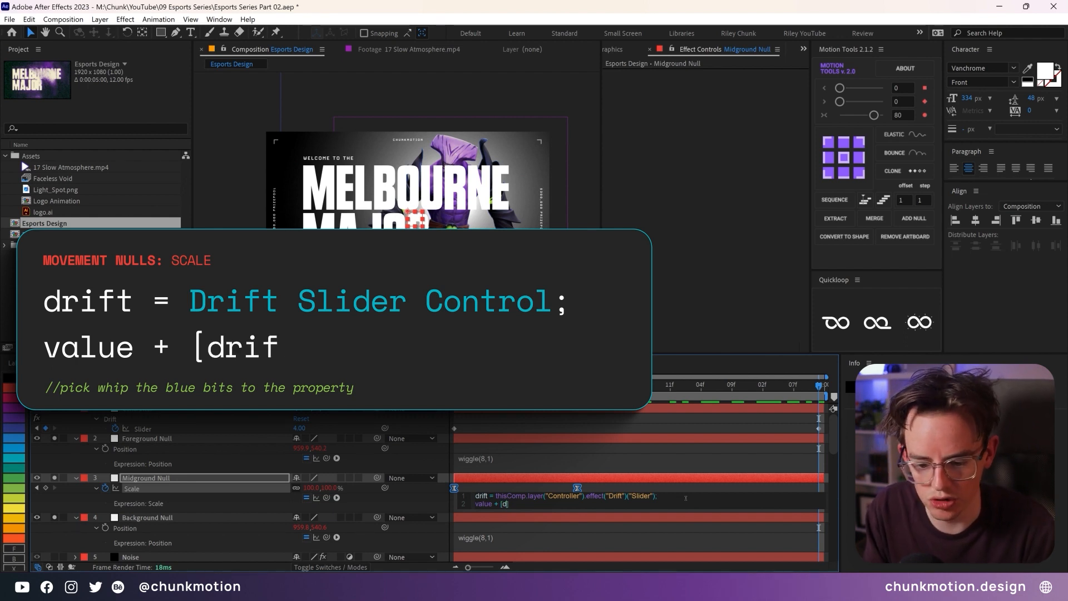
pyautogui.write(',drift')
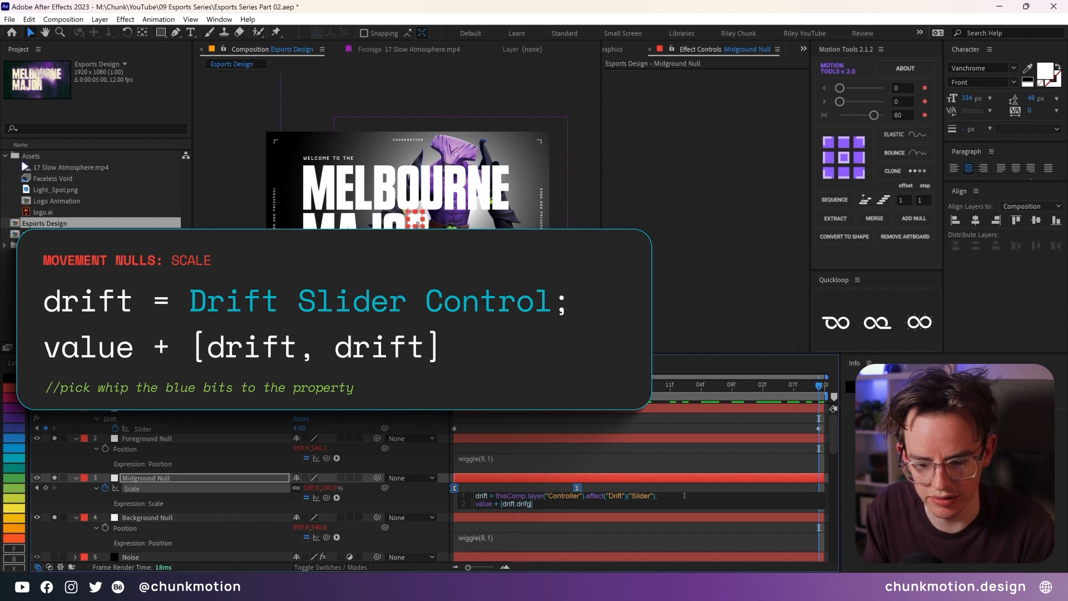
pyautogui.write(']')
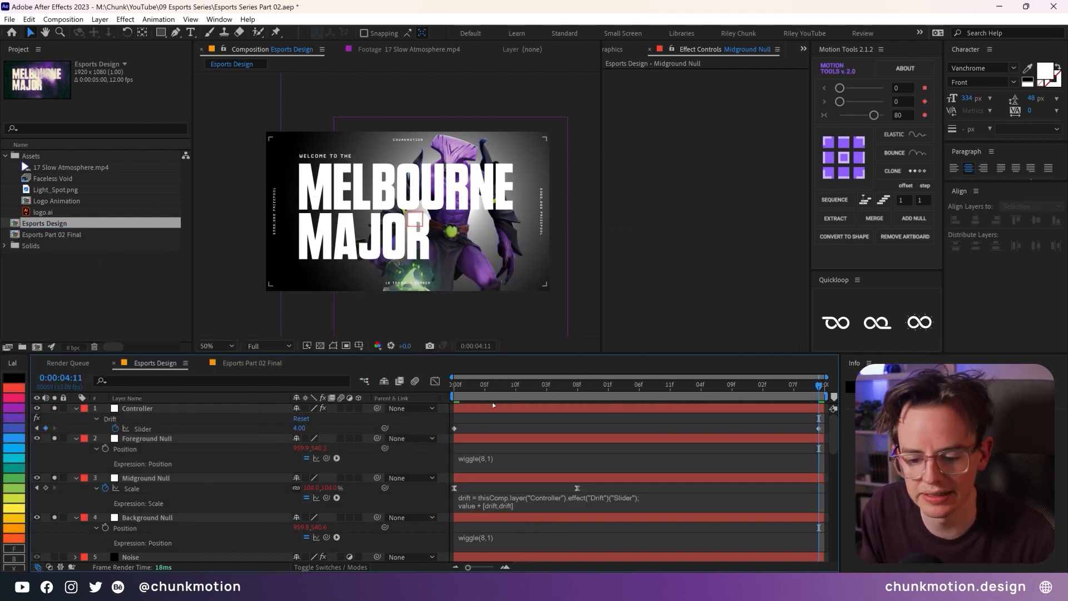
# Step: Preview the animation and review the Midground Null's Scale keyframes and the Controller's Drift slider keyframes
pyautogui.press('space')
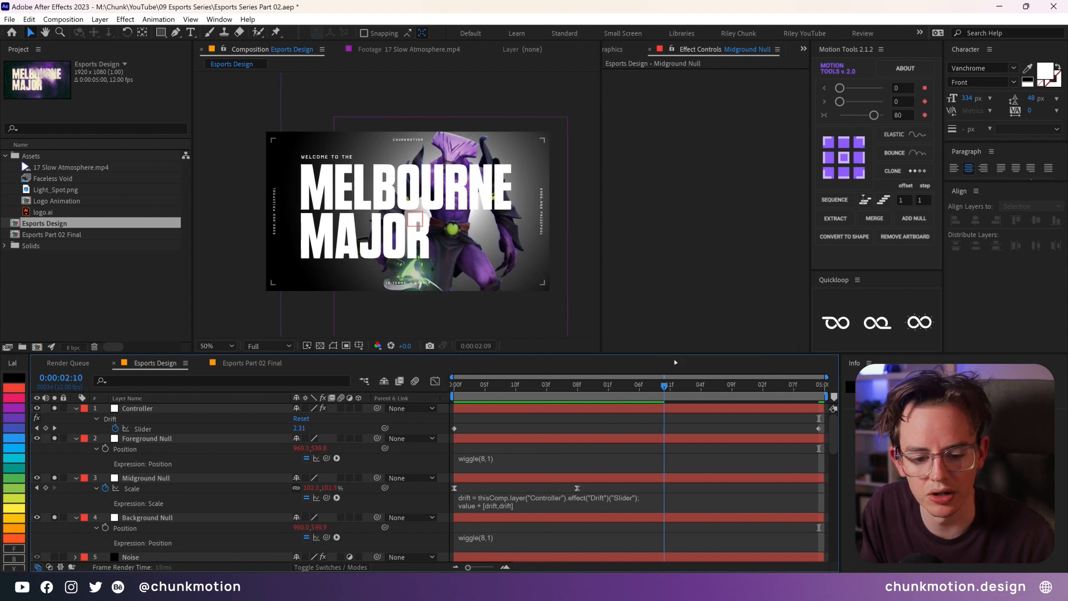
pyautogui.moveTo(728, 367); pyautogui.dragTo(580, 409)
pyautogui.moveTo(601, 483); pyautogui.dragTo(447, 493)
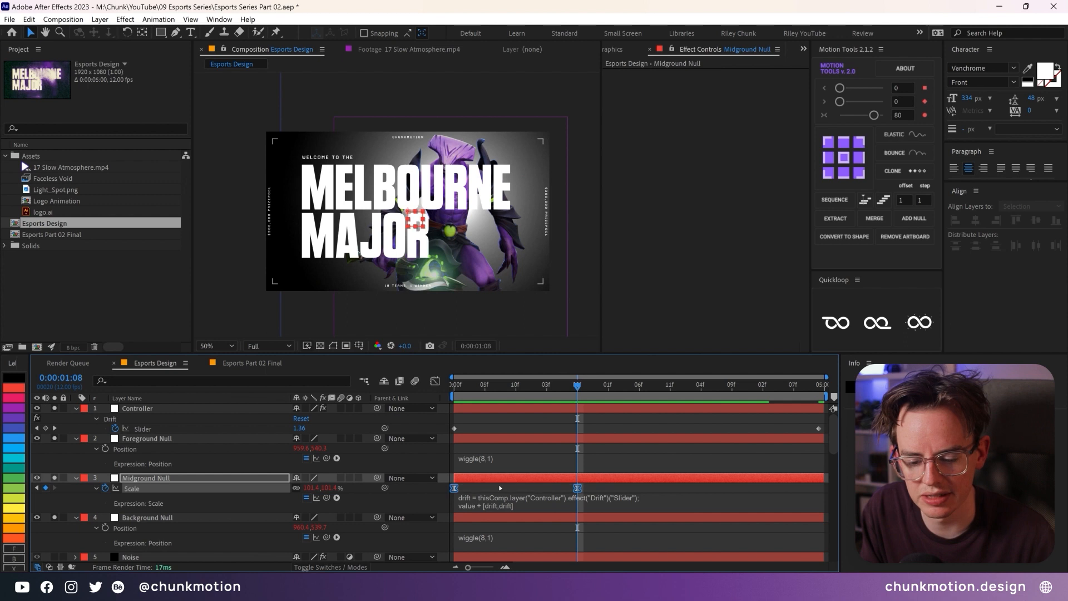
pyautogui.click(587, 488)
pyautogui.moveTo(479, 385); pyautogui.dragTo(535, 395)
pyautogui.click(143, 428)
# Step: Change the Midground Null's Scale expression to value - [drift,drift] and play back the result
pyautogui.click(499, 504)
pyautogui.click(496, 504)
pyautogui.press('Right')
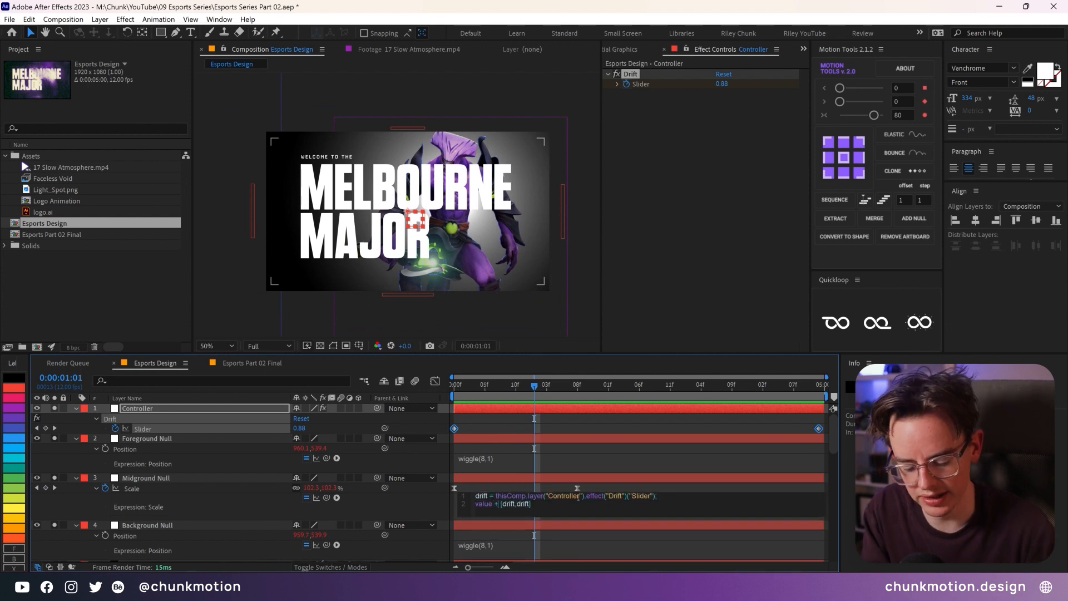
pyautogui.press('BackSpace')
pyautogui.write('-')
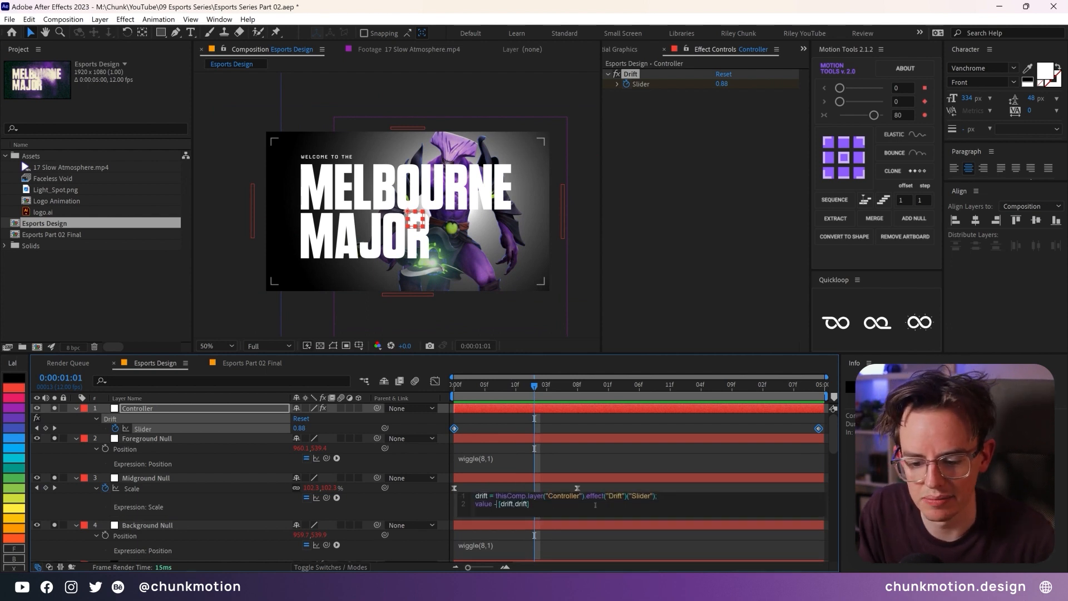
pyautogui.click(427, 510)
pyautogui.press('space')
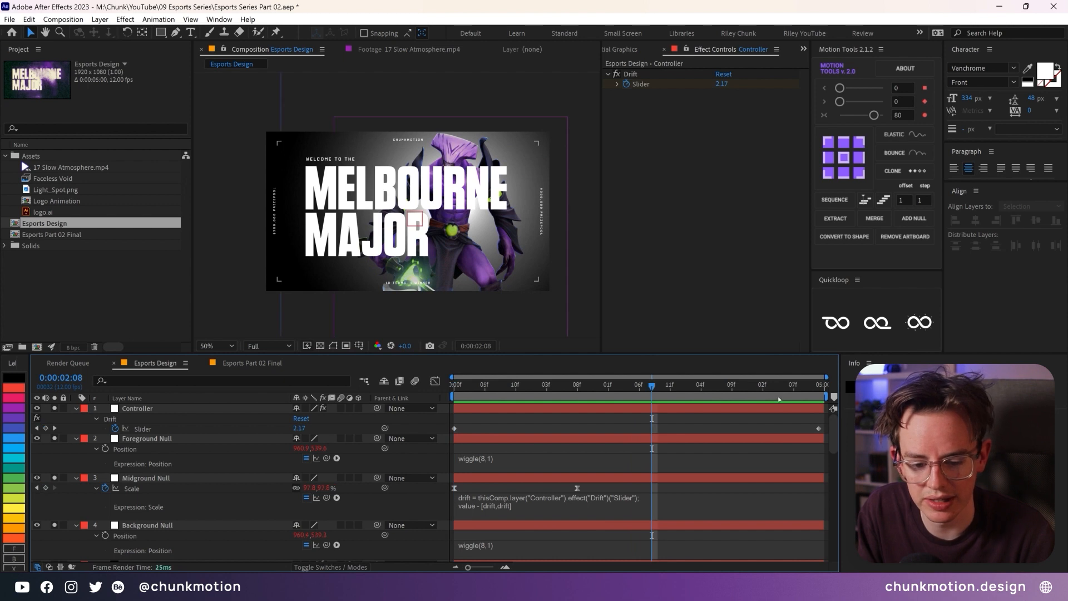
pyautogui.press('space')
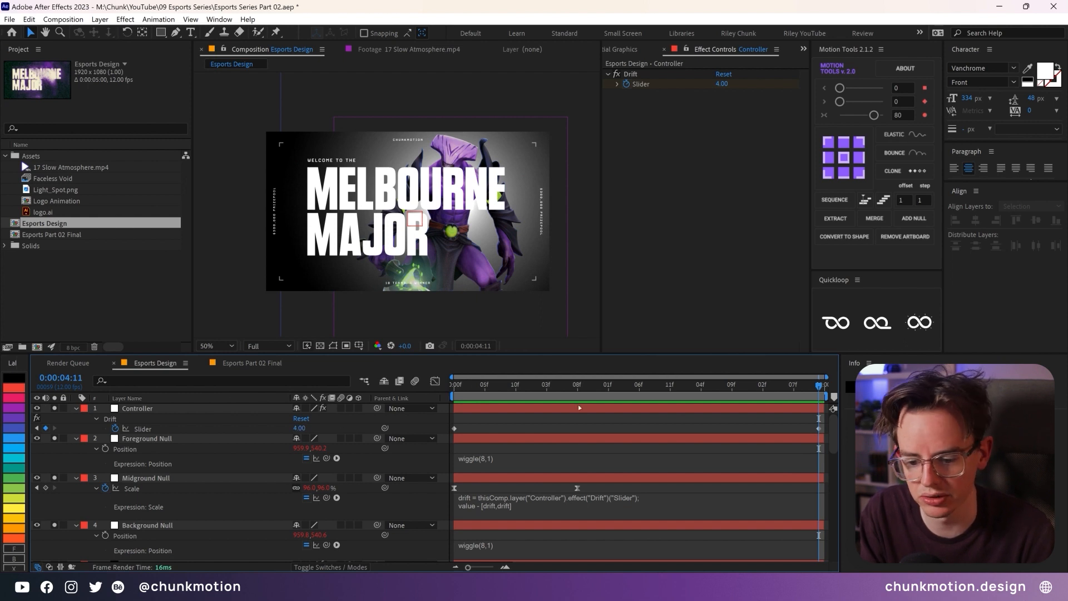
# Step: Set the Controller's Drift slider to -4 at the first frame and preview the animation
pyautogui.press('Home')
pyautogui.click(300, 428)
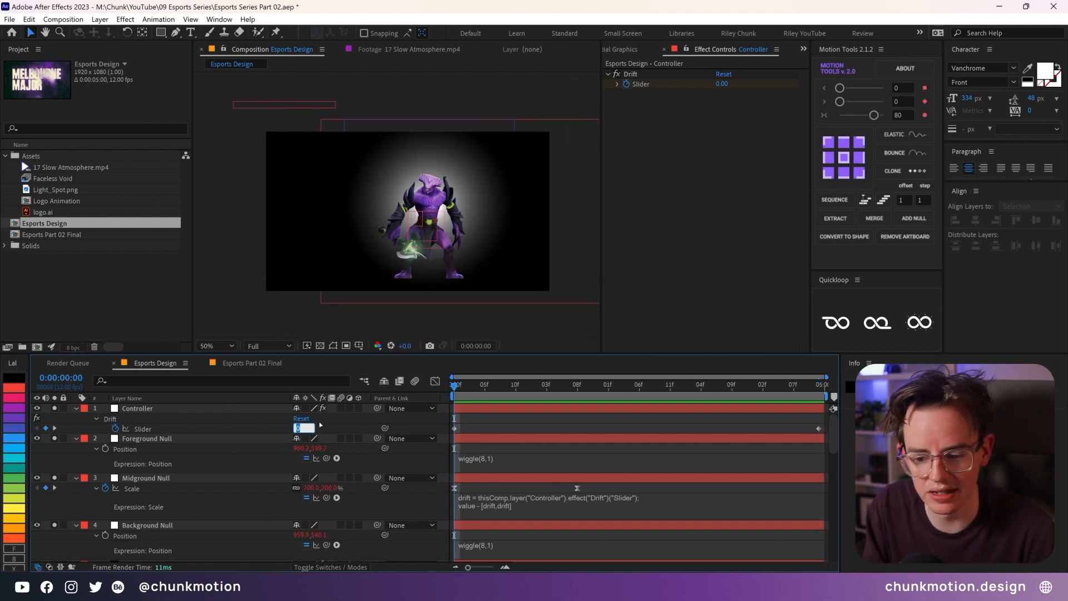
pyautogui.write('-4')
pyautogui.press('Return')
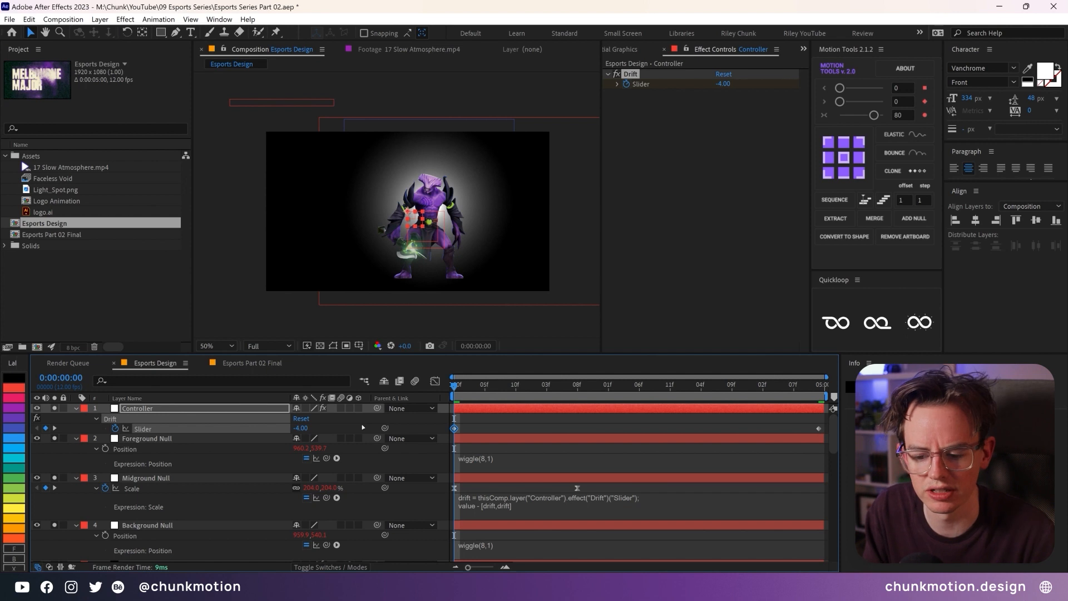
pyautogui.click(363, 427)
pyautogui.press('space')
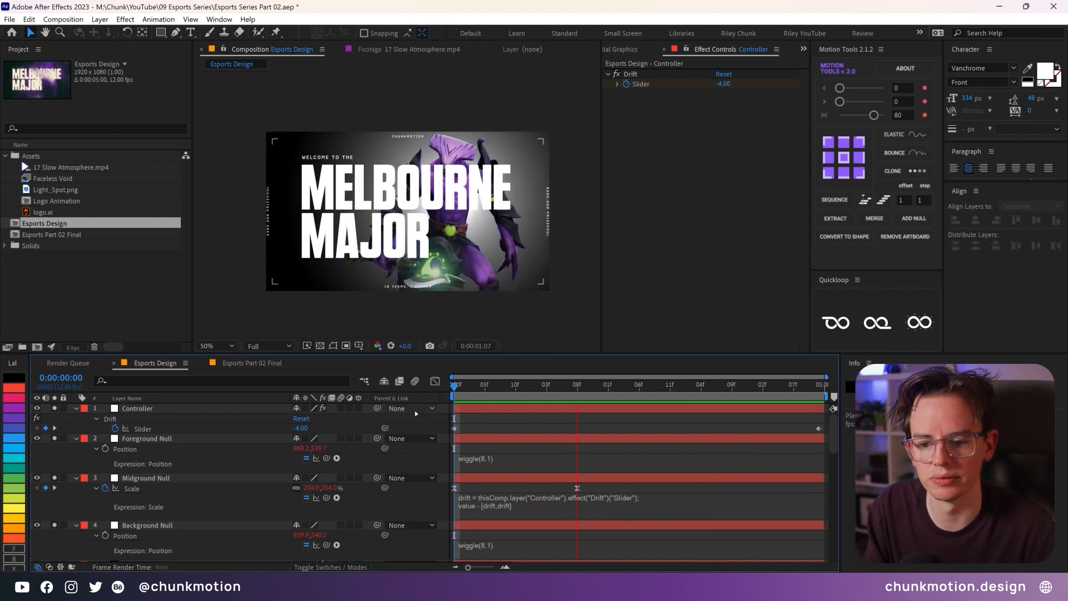
# Step: Copy the Midground Null's Scale expression onto the Foreground Null's Scale
pyautogui.click(554, 507)
pyautogui.hotkey('ctrl', 'c')
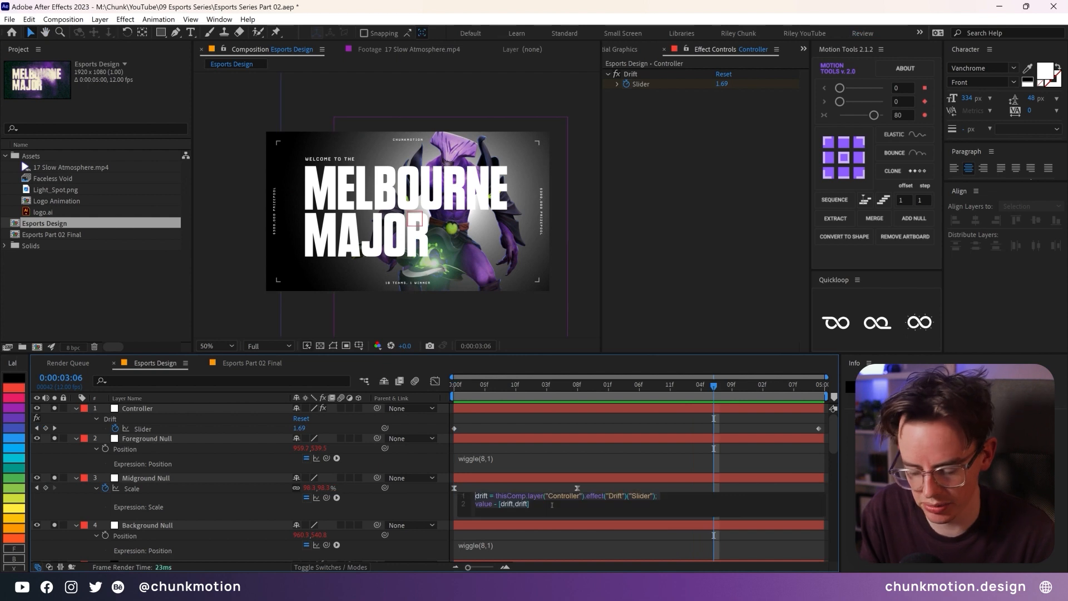
pyautogui.click(410, 509)
pyautogui.click(127, 439)
pyautogui.press('s')
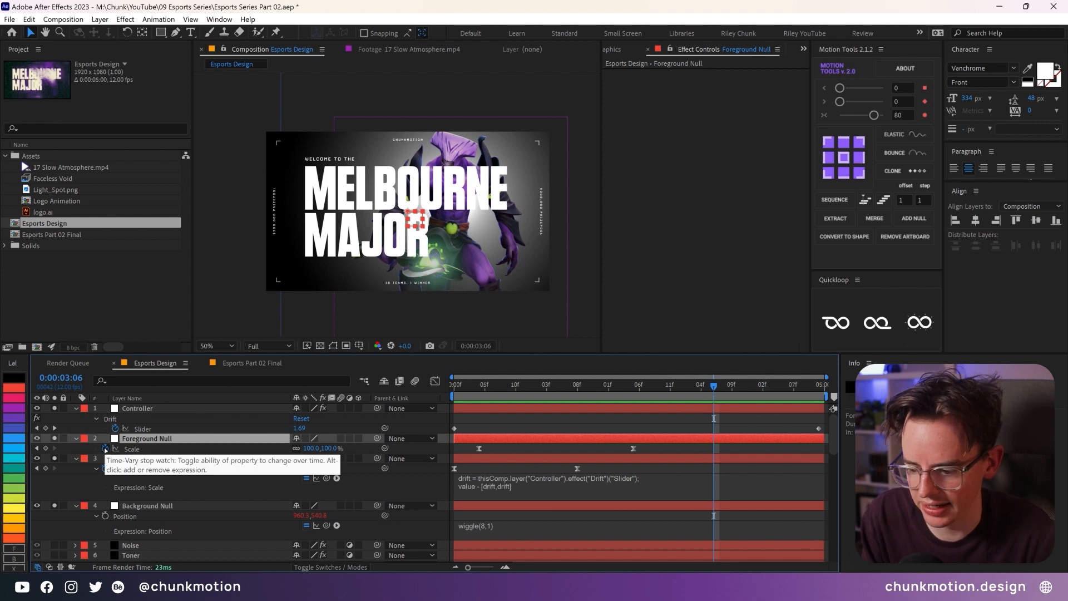
pyautogui.keyDown('alt'); pyautogui.click(104, 448); pyautogui.keyUp('alt')
pyautogui.hotkey('ctrl', 'v')
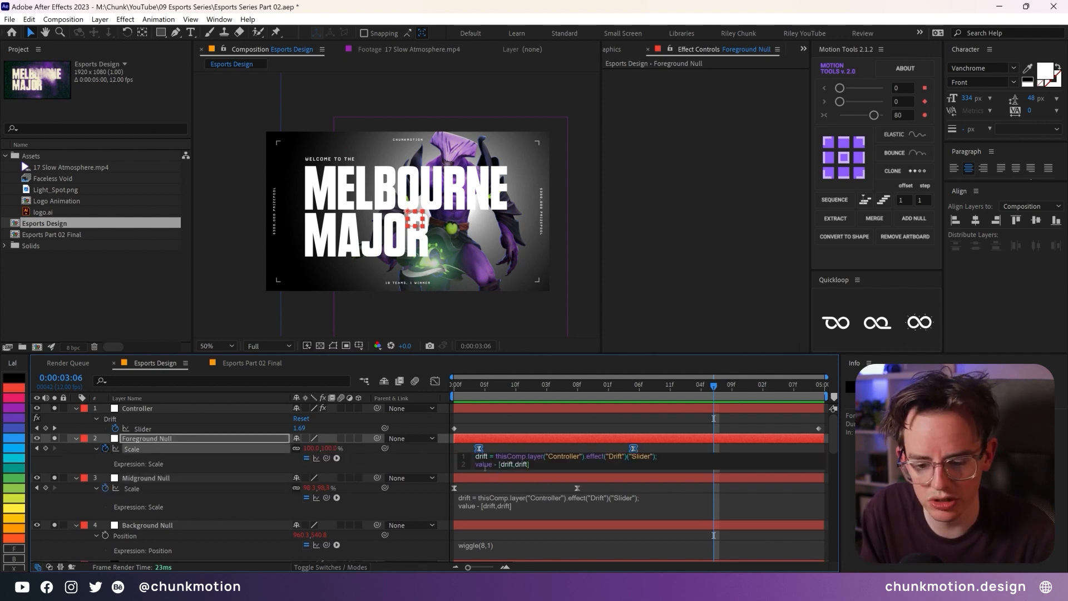
pyautogui.click(419, 469)
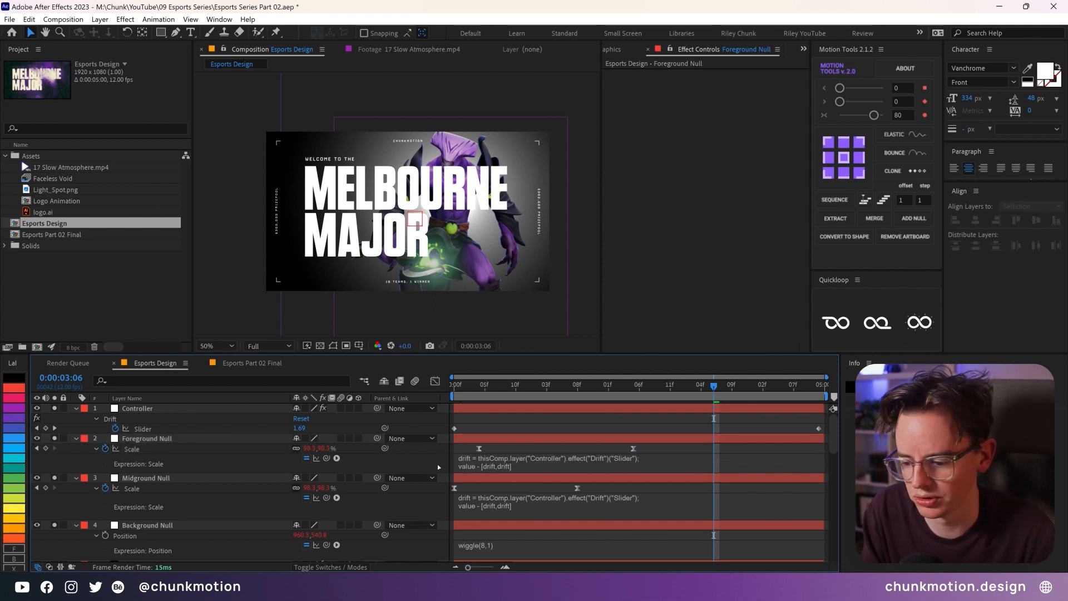
# Step: Paste the drift expression onto the Background Null's Scale and change its second line to value + [drift,drift]
pyautogui.scroll(-2, 407, 489)
pyautogui.scroll(-2, 407, 489)
pyautogui.click(138, 466)
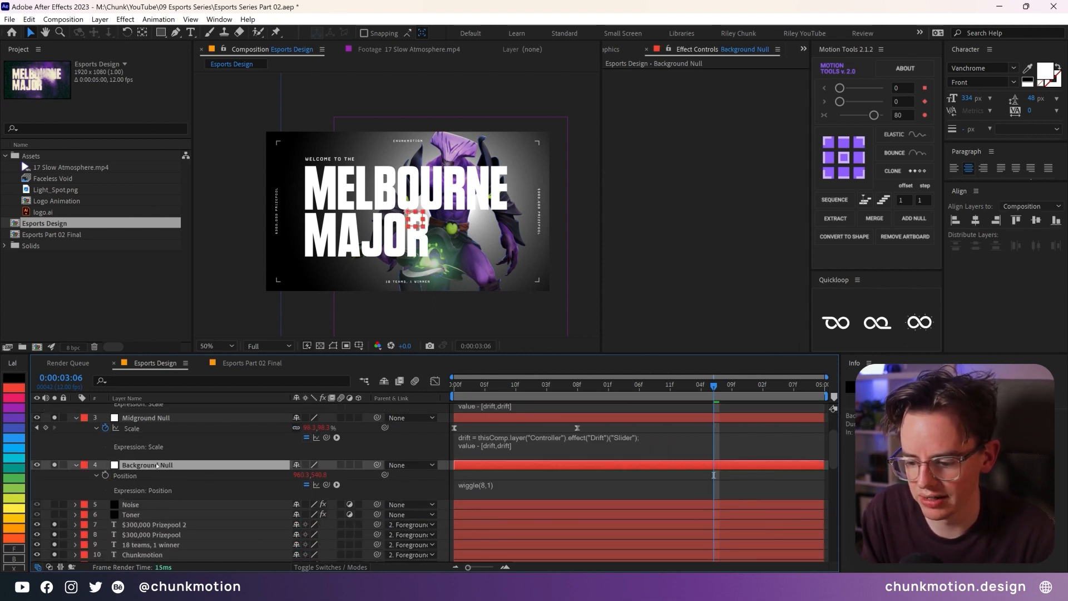
pyautogui.press('s')
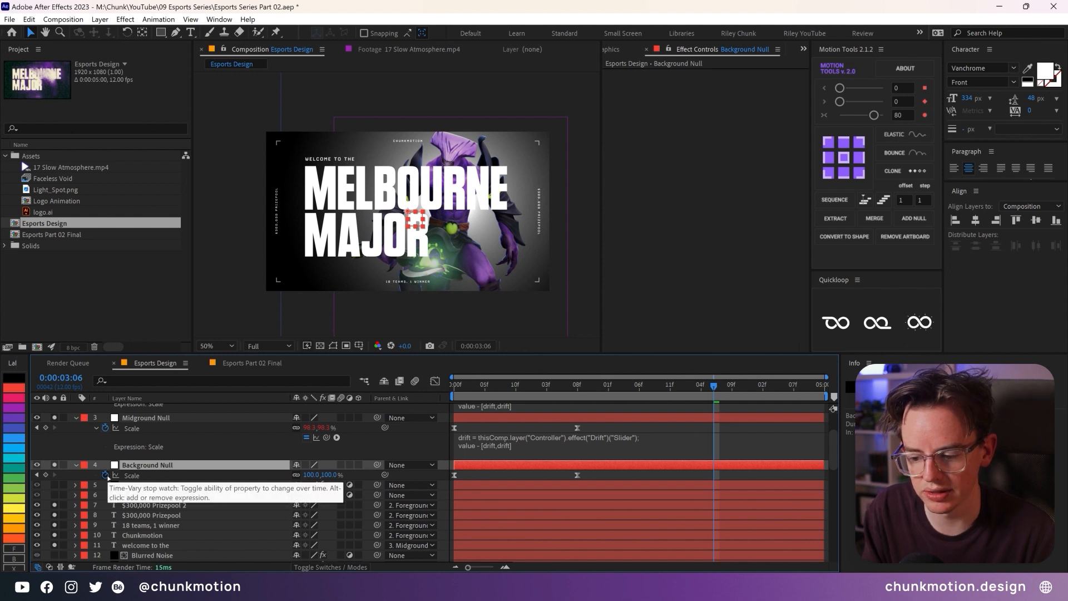
pyautogui.keyDown('alt'); pyautogui.click(105, 475); pyautogui.keyUp('alt')
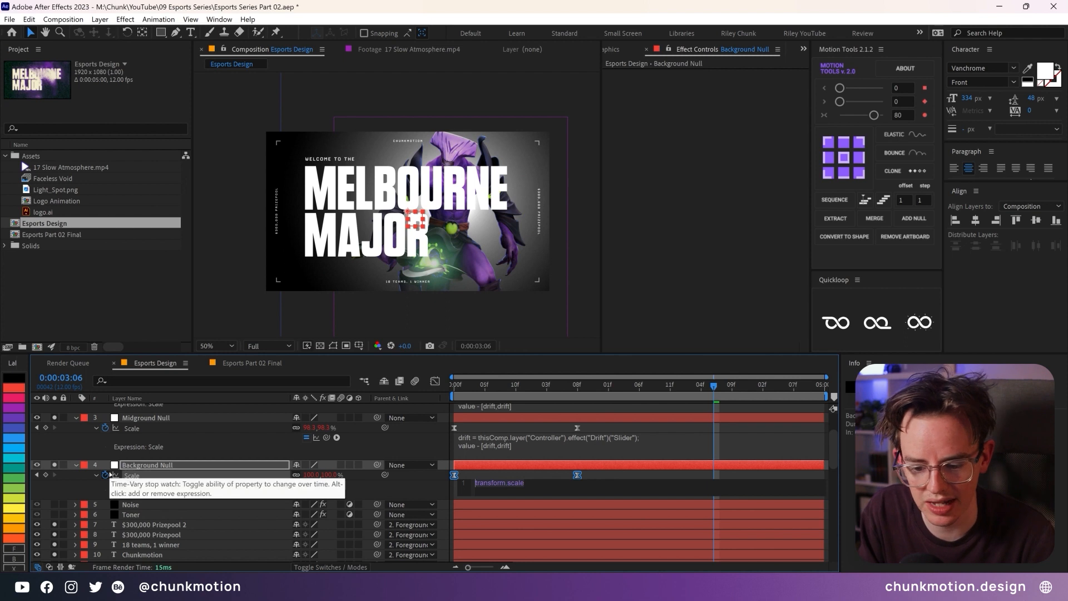
pyautogui.write('drift = thisComp.layer("Controller").effect("Drift")("Slider"); value = [drift,drift]')
pyautogui.click(497, 492)
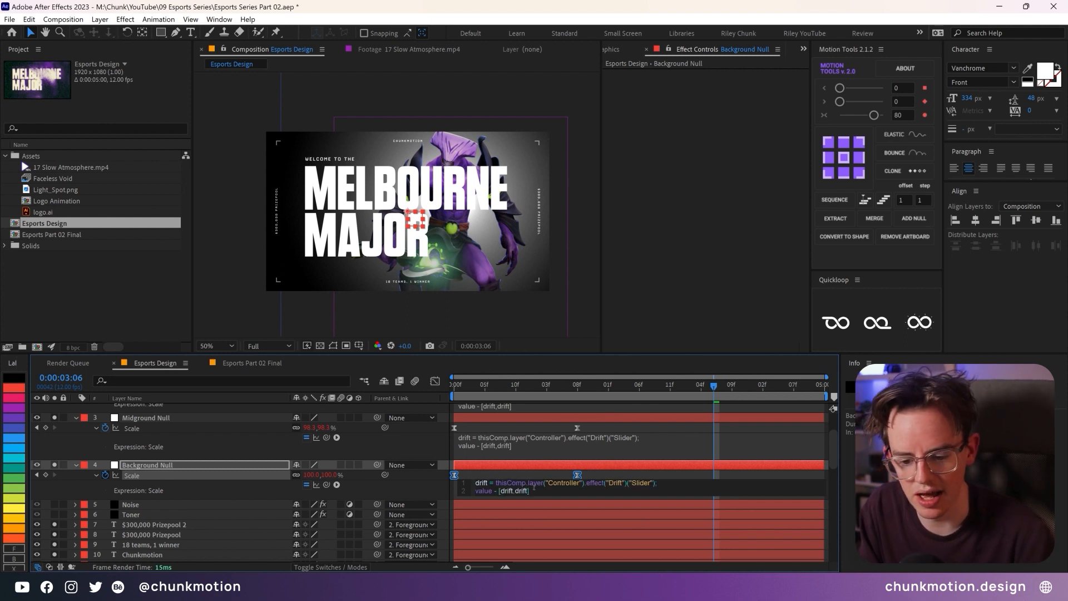
pyautogui.press('BackSpace')
pyautogui.write('+')
pyautogui.click(430, 480)
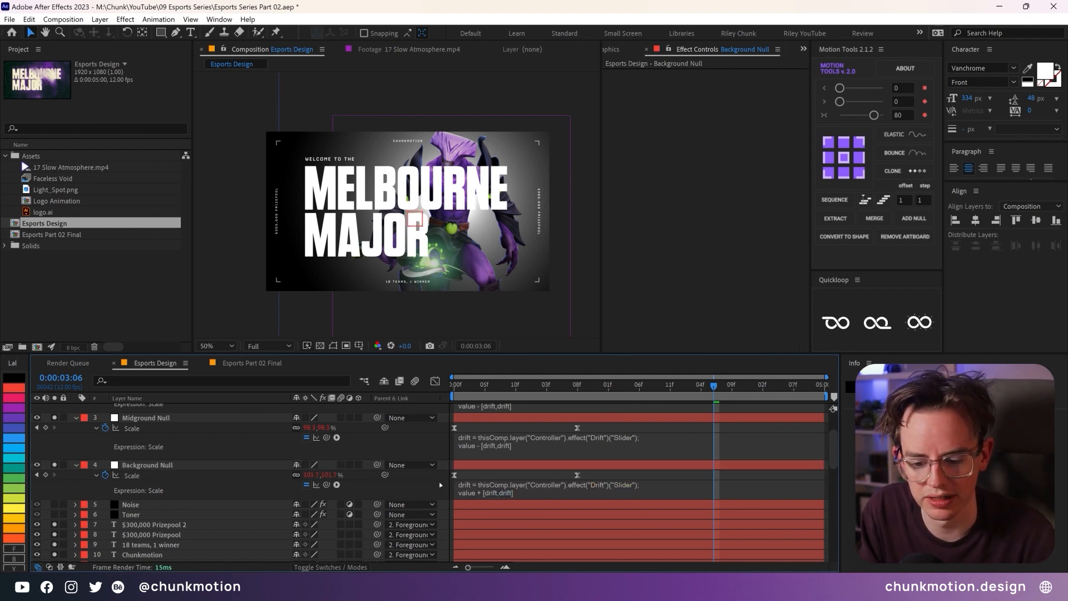
# Step: Play the composition from the first frame to check the combined drift of the three nulls
pyautogui.scroll(2, 579, 471)
pyautogui.press('Home')
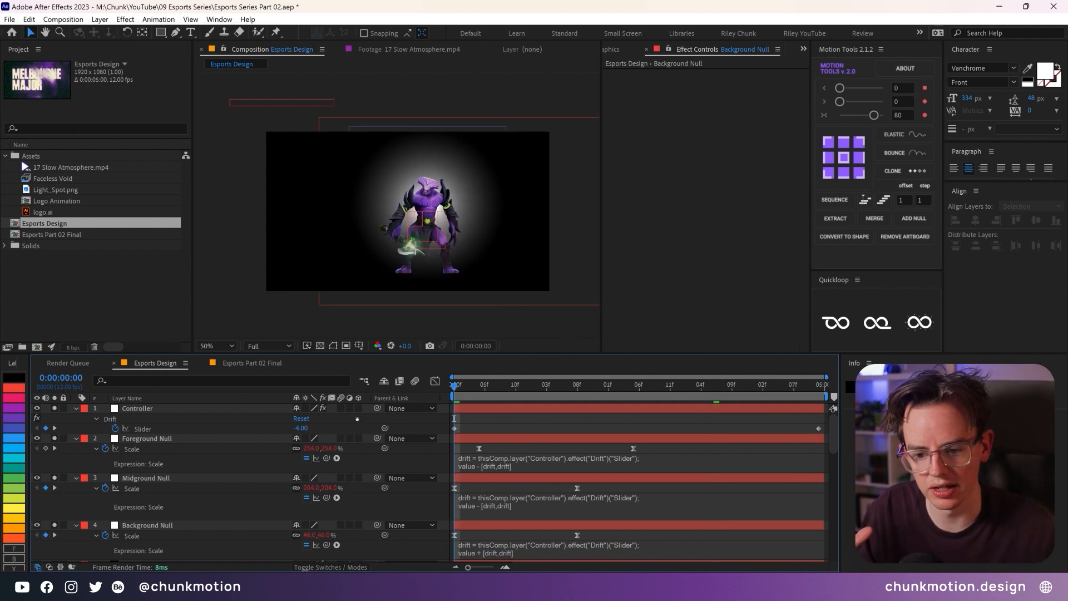
pyautogui.press('space')
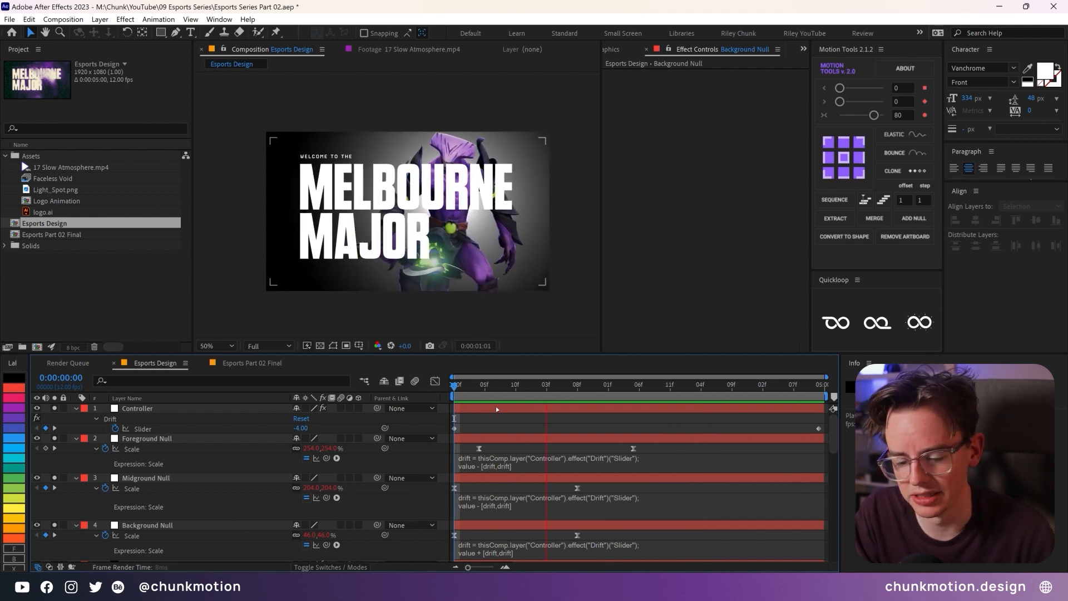
pyautogui.press('space')
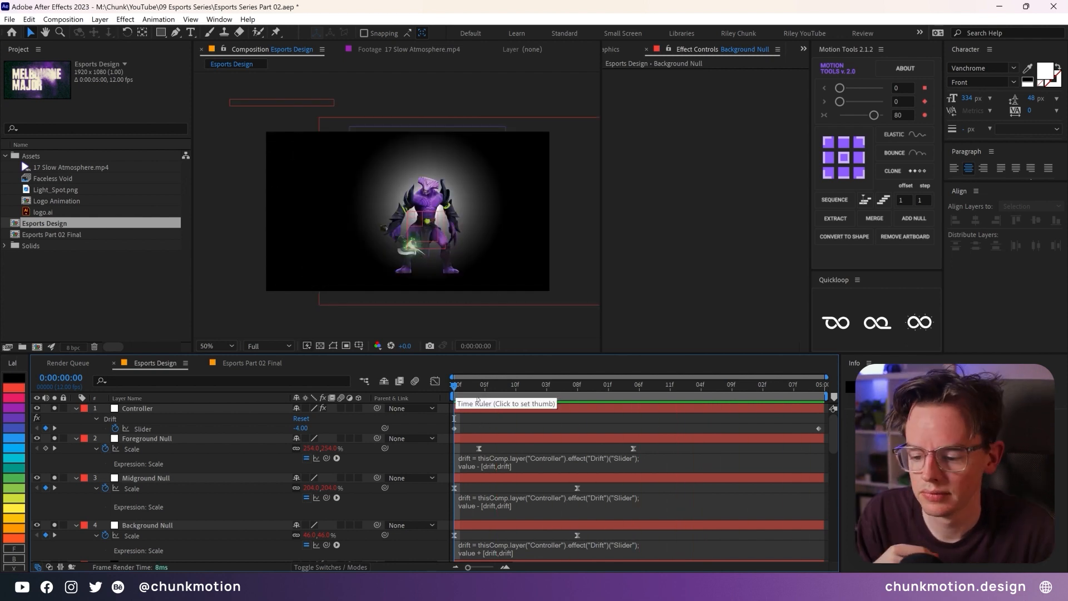
pyautogui.scroll(-10, 315, 489)
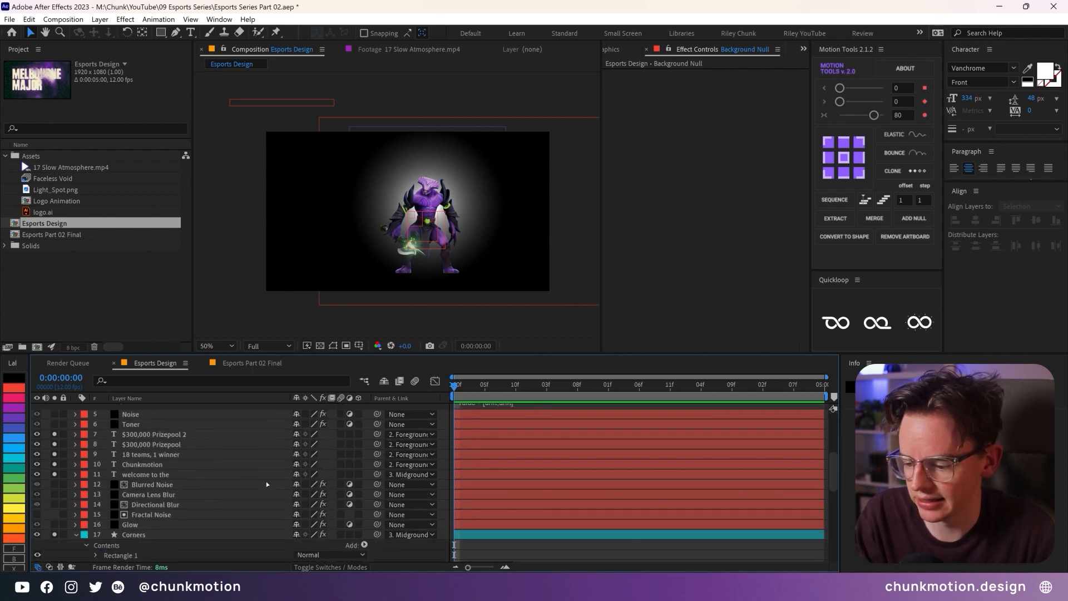
# Step: Solo the Background Blur layer and add a Blur Radius keyframe to its Fast Box Blur at the first frame
pyautogui.scroll(-6, 258, 485)
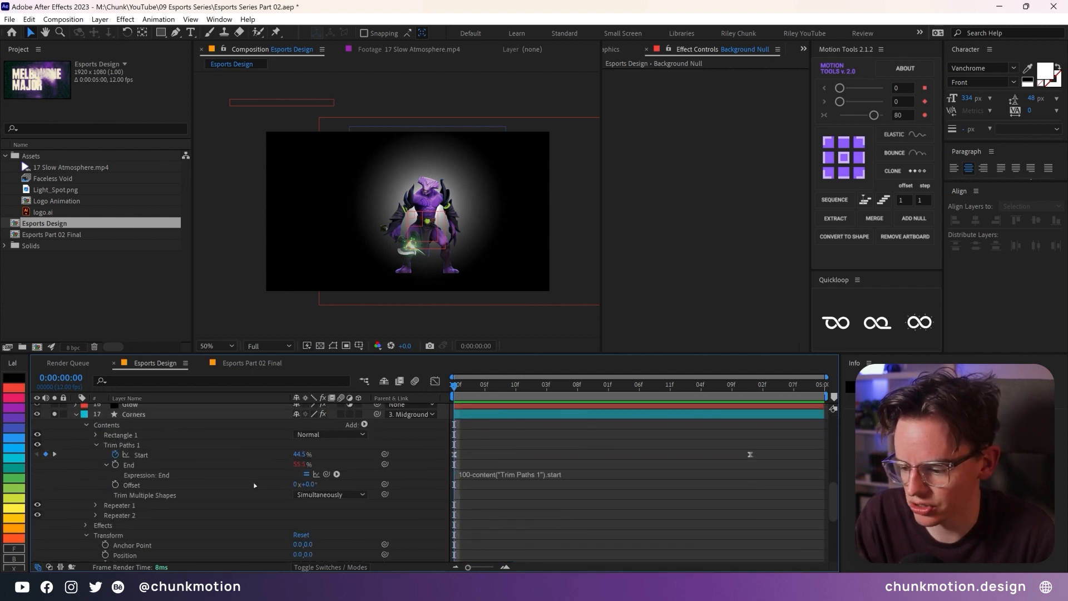
pyautogui.click(152, 517)
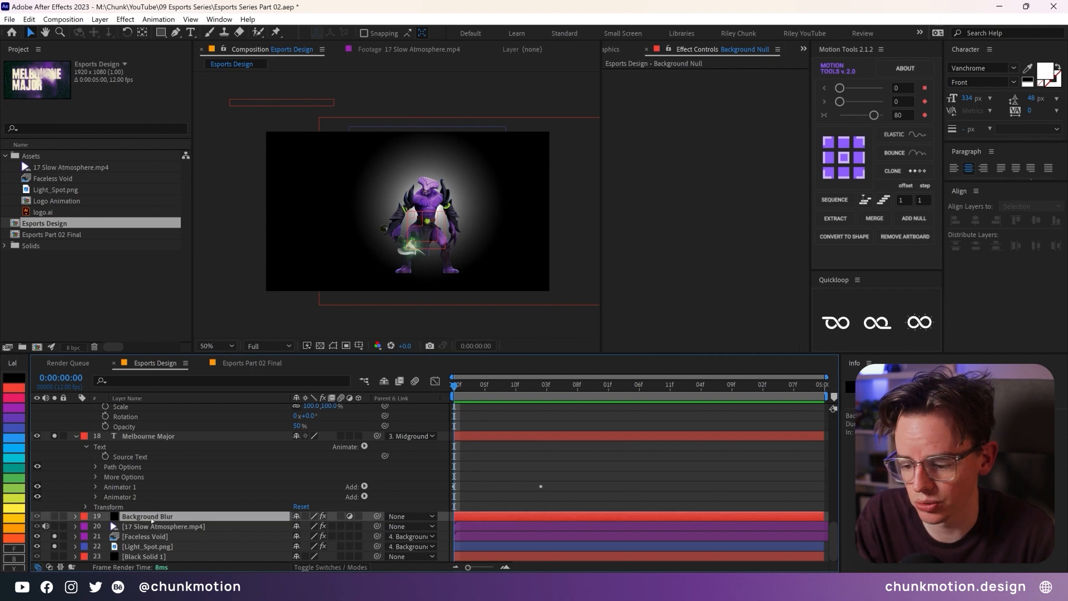
pyautogui.click(54, 517)
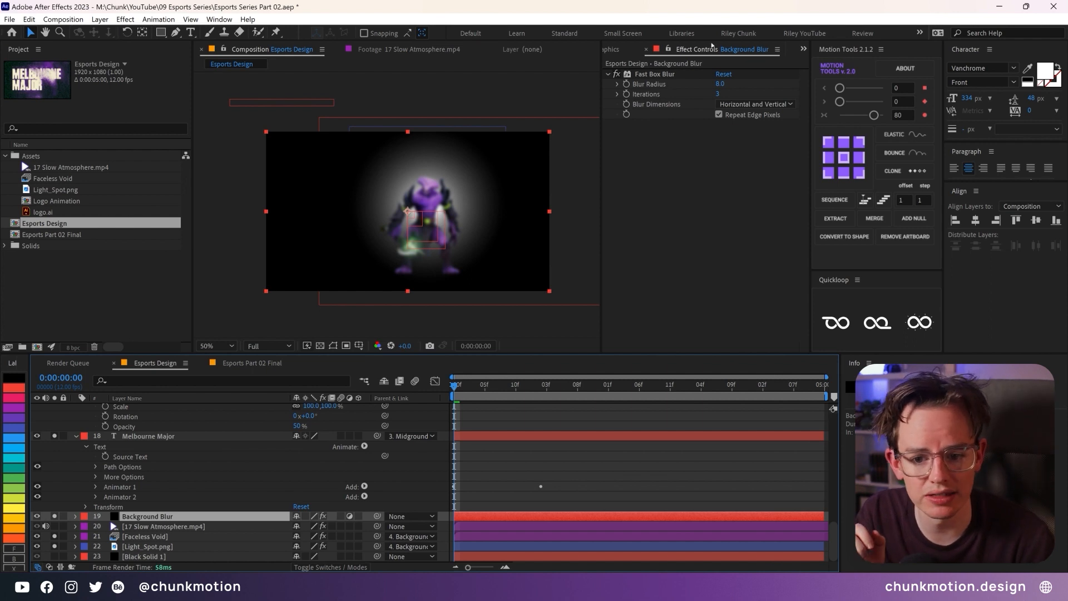
pyautogui.click(626, 85)
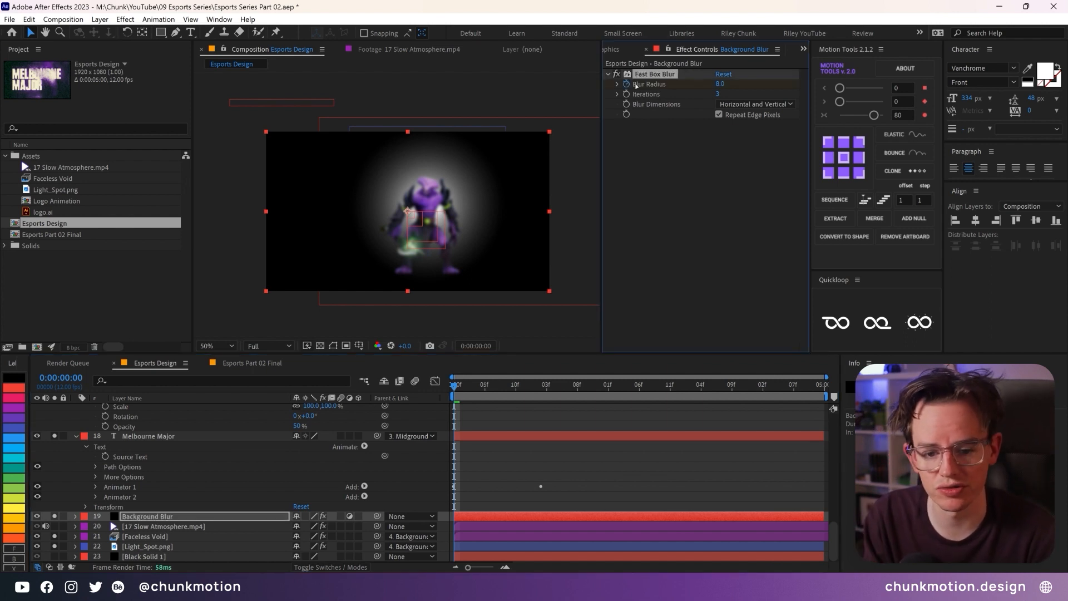
pyautogui.press('u')
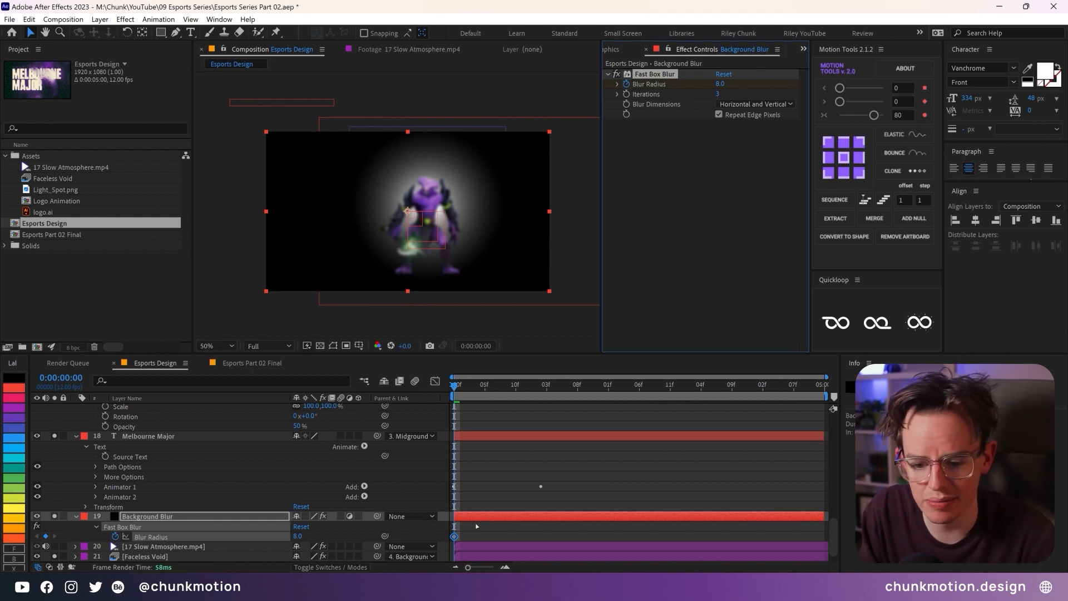
# Step: Add a second Blur Radius keyframe on Background Blur at 0:00:01:08, matching the Background Null's last Scale keyframe
pyautogui.scroll(10, 579, 456)
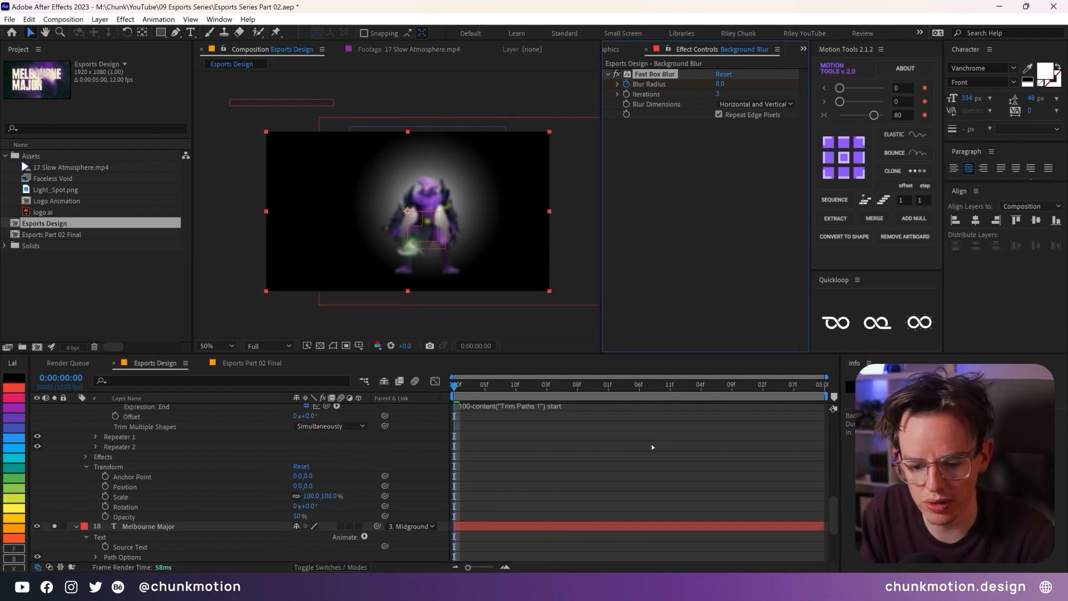
pyautogui.scroll(3, 580, 455)
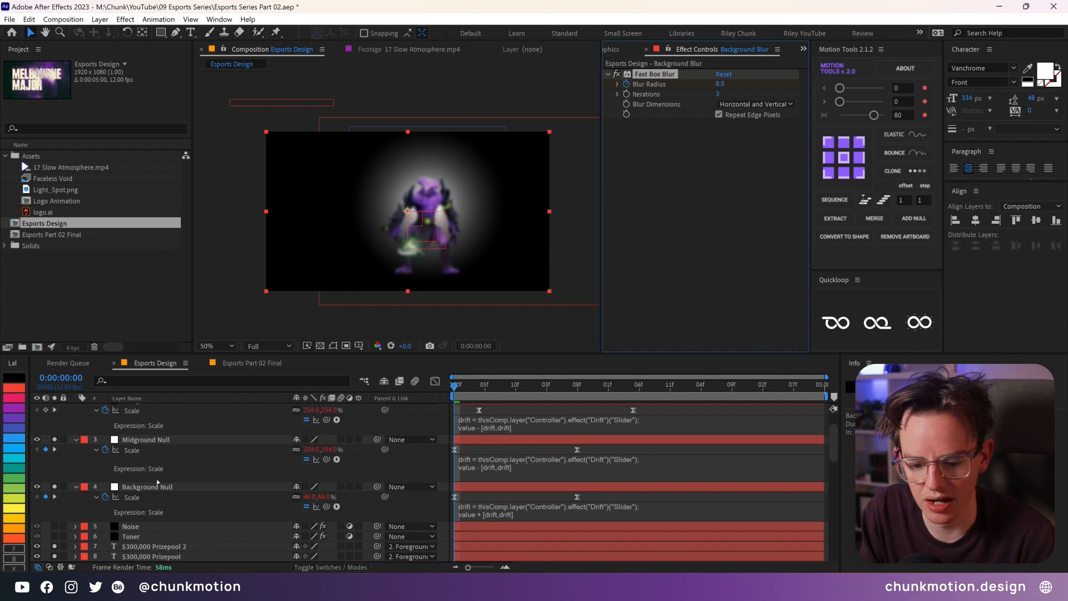
pyautogui.click(578, 392)
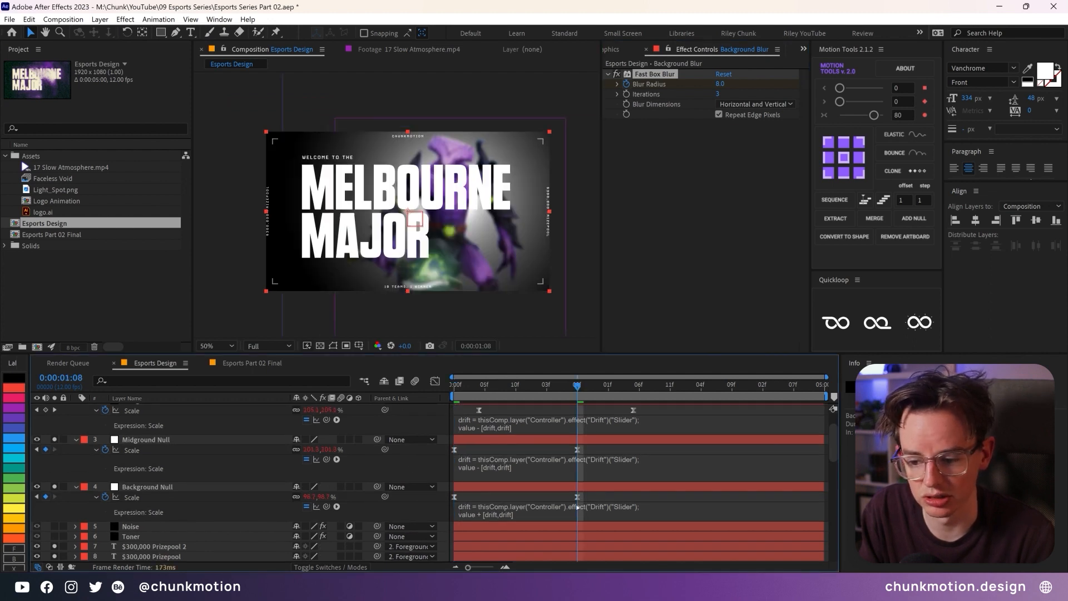
pyautogui.scroll(-12, 578, 503)
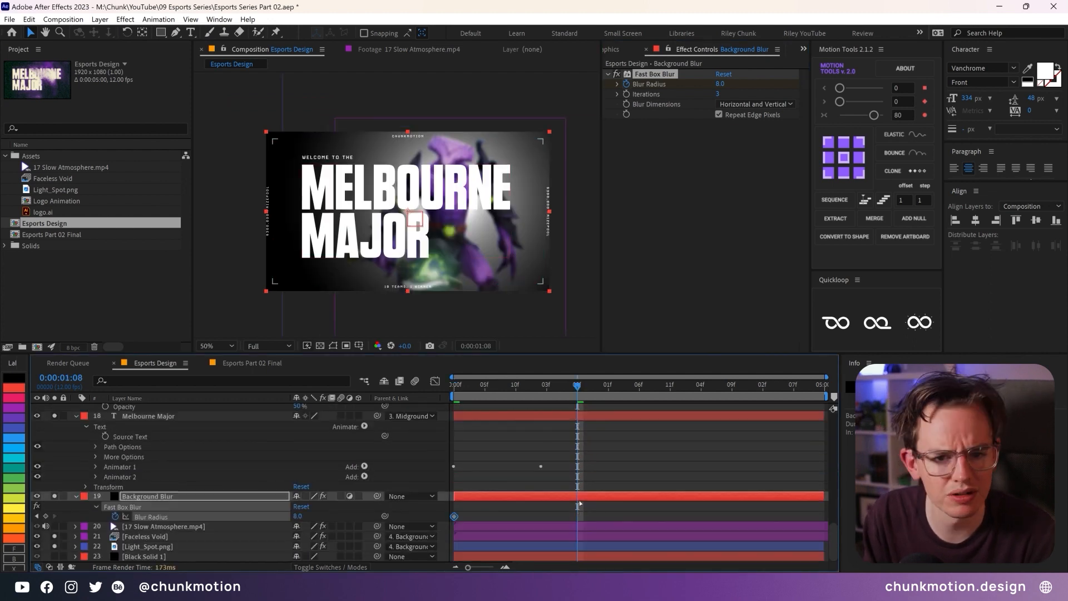
pyautogui.click(349, 513)
pyautogui.click(45, 516)
# Step: Set Background Blur's Blur Radius to 40 at the first frame
pyautogui.moveTo(572, 388); pyautogui.dragTo(449, 391)
pyautogui.click(343, 510)
pyautogui.click(298, 517)
pyautogui.write('40')
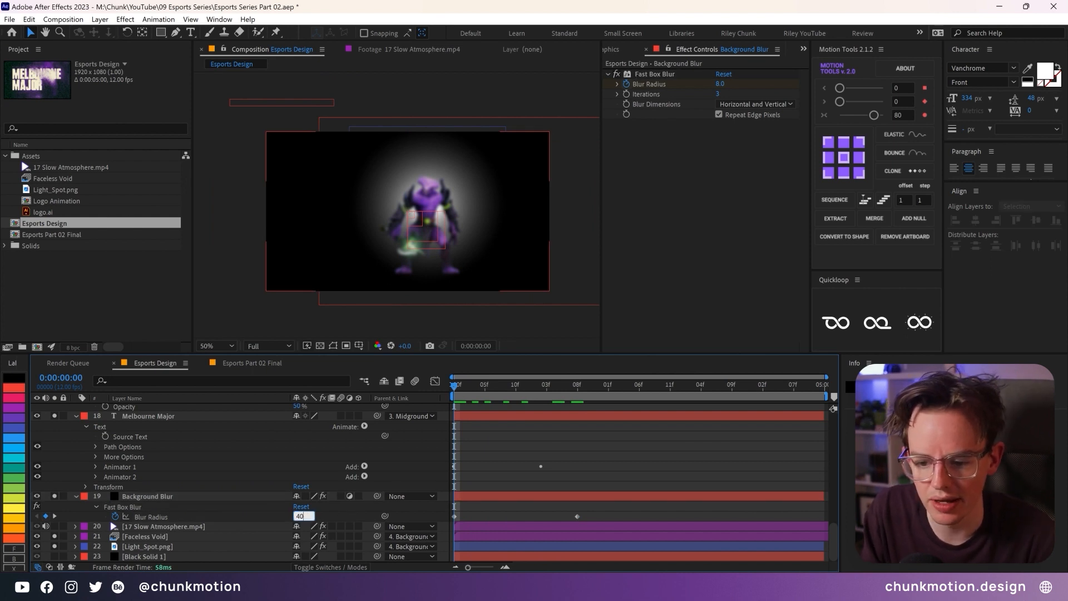
pyautogui.press('Return')
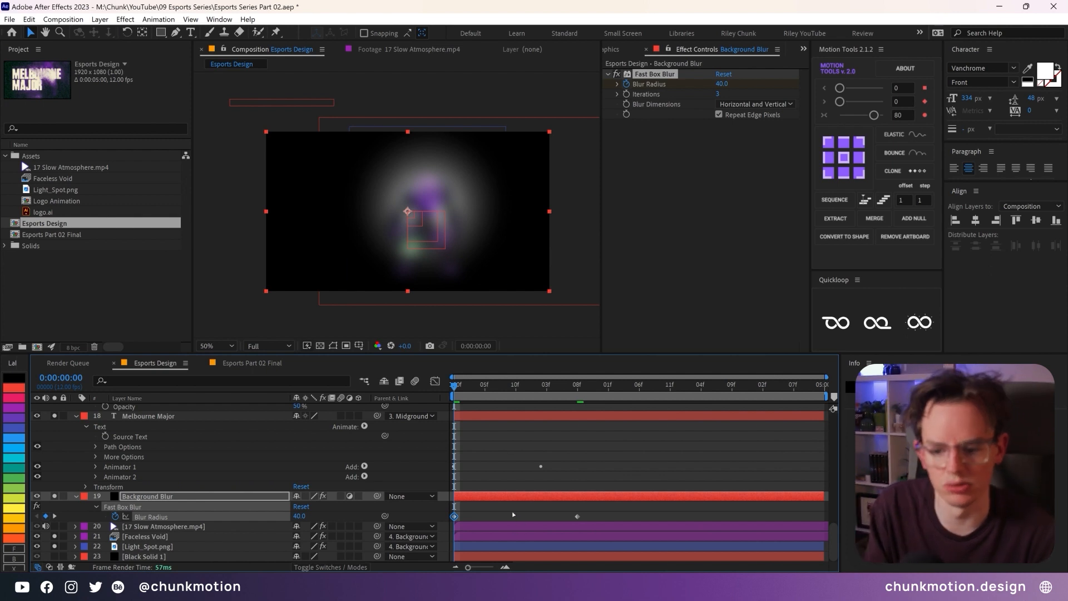
# Step: Shape both Blur Radius keyframes' value curve into a steep initial drop with a long, gentle ease-out, and preview it
pyautogui.click(592, 518)
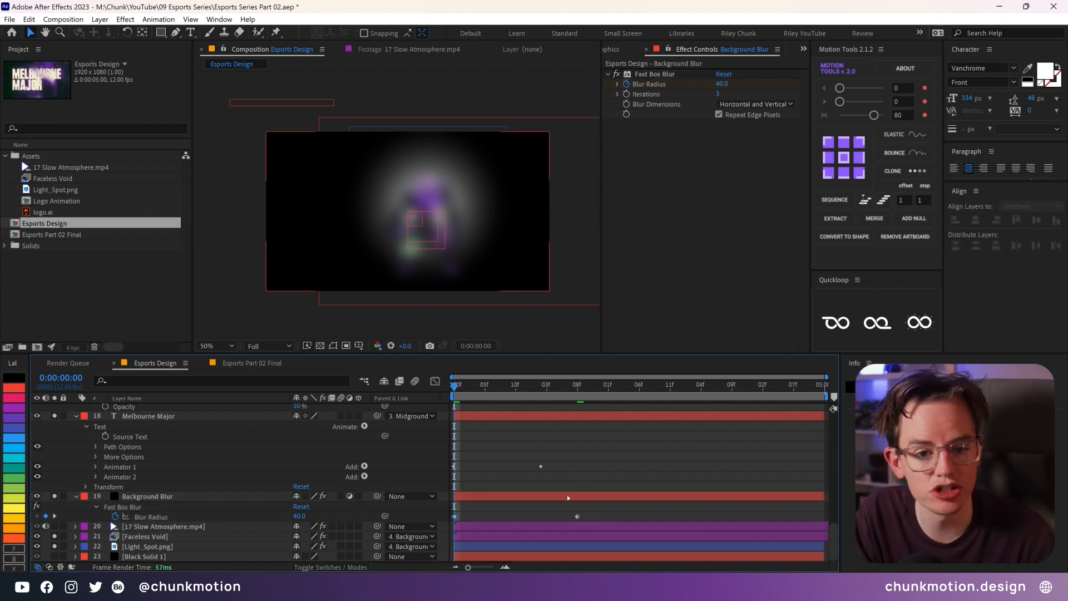
pyautogui.moveTo(594, 515); pyautogui.dragTo(444, 520)
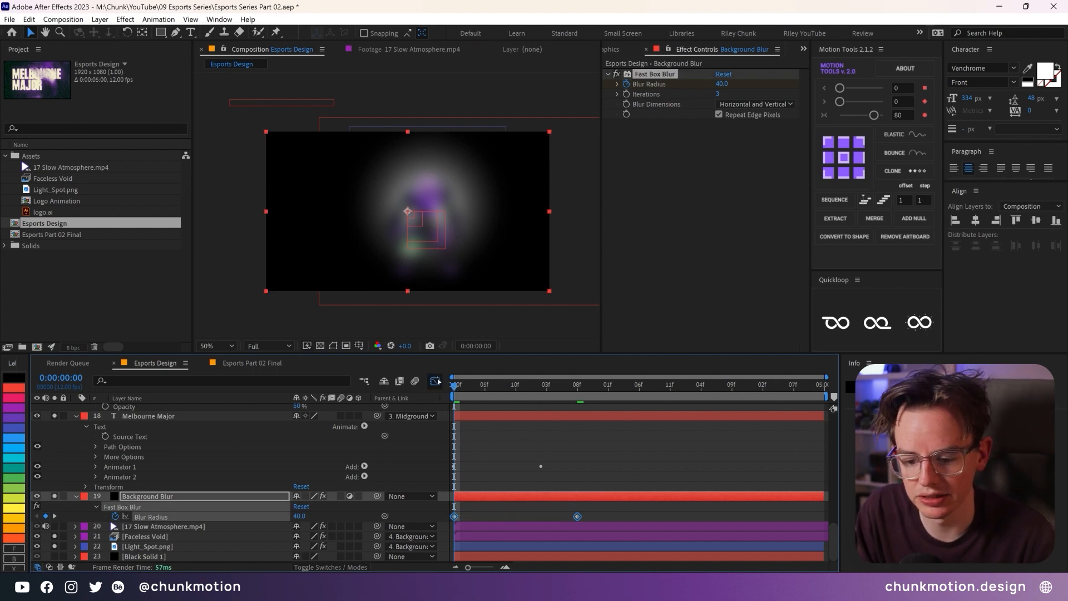
pyautogui.click(435, 381)
pyautogui.moveTo(454, 412); pyautogui.dragTo(459, 502)
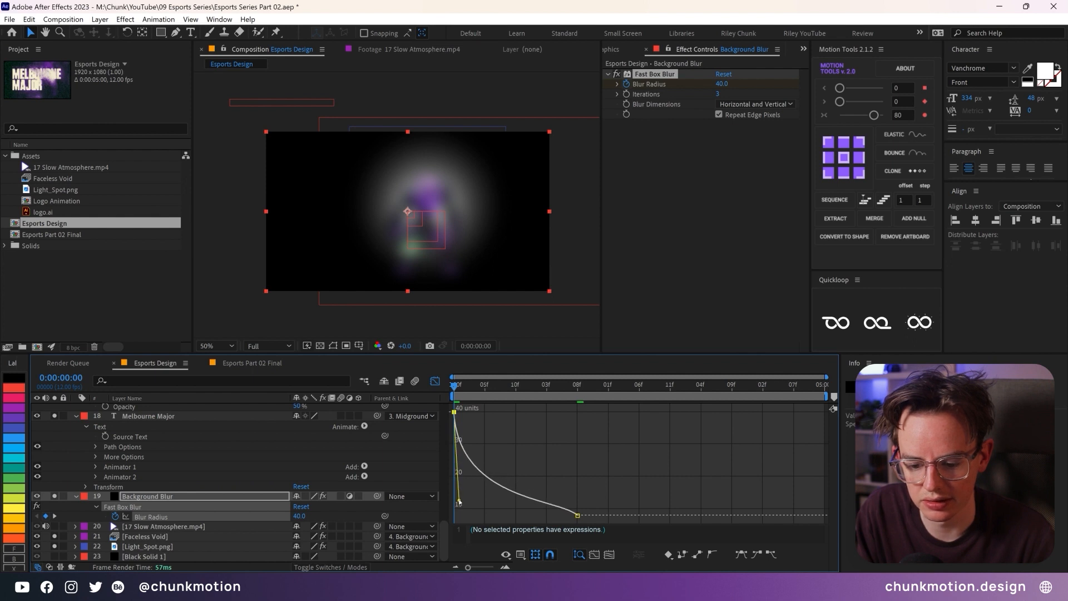
pyautogui.moveTo(577, 515); pyautogui.dragTo(471, 517)
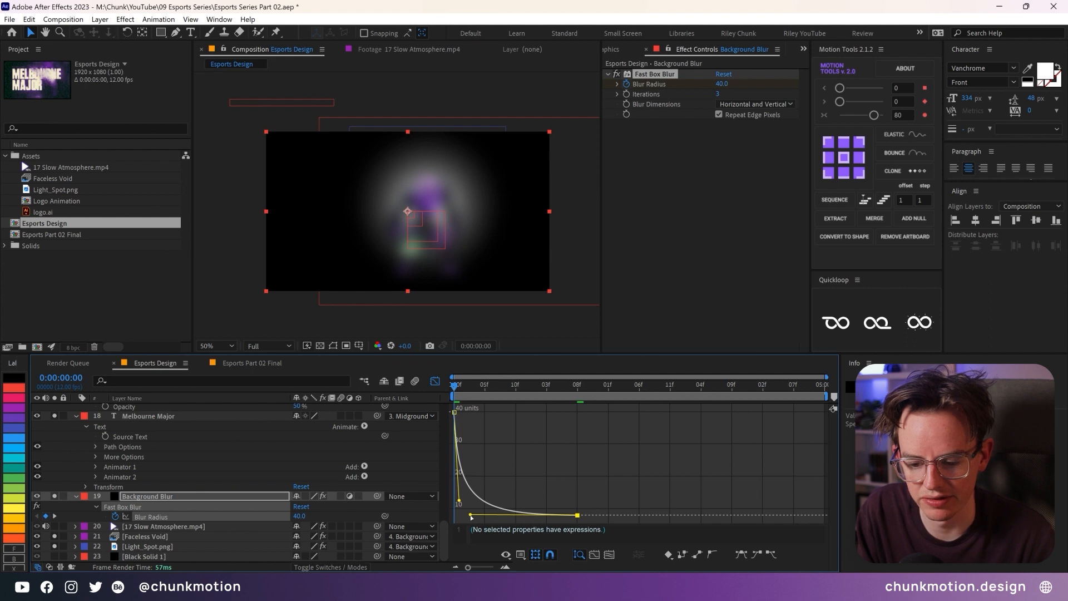
pyautogui.click(435, 382)
pyautogui.press('space')
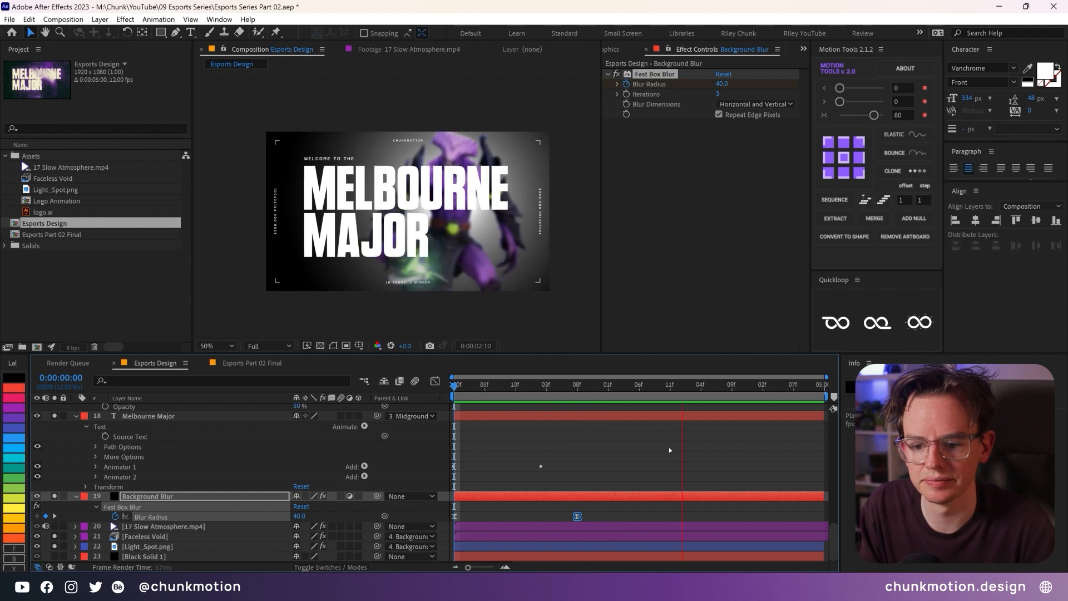
pyautogui.press('space')
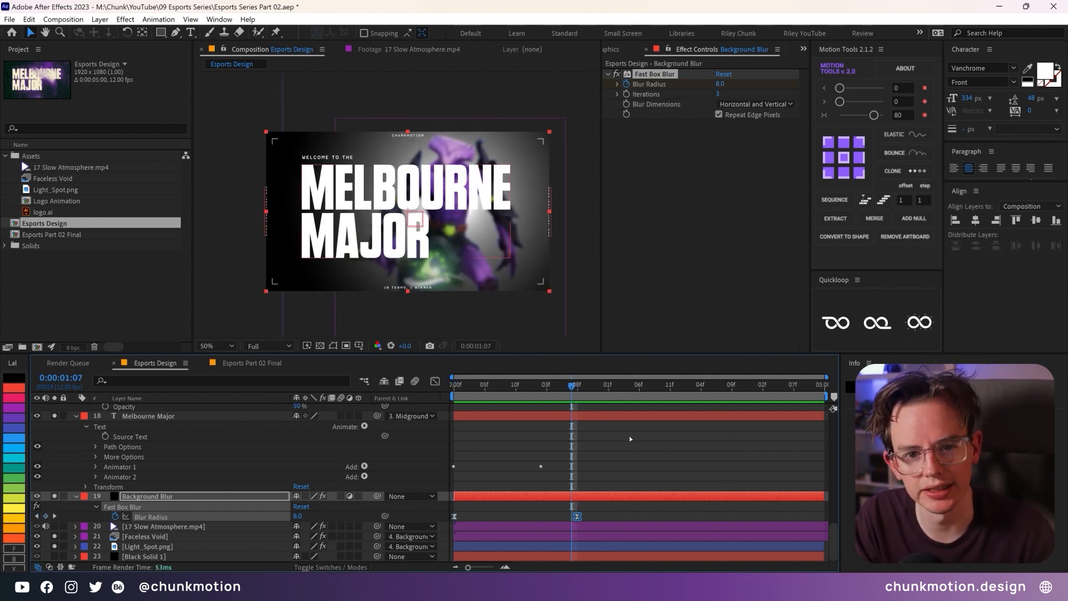
# Step: Solo the Glow layer and add Glow Radius and Glow Intensity keyframes at the first frame
pyautogui.click(579, 386)
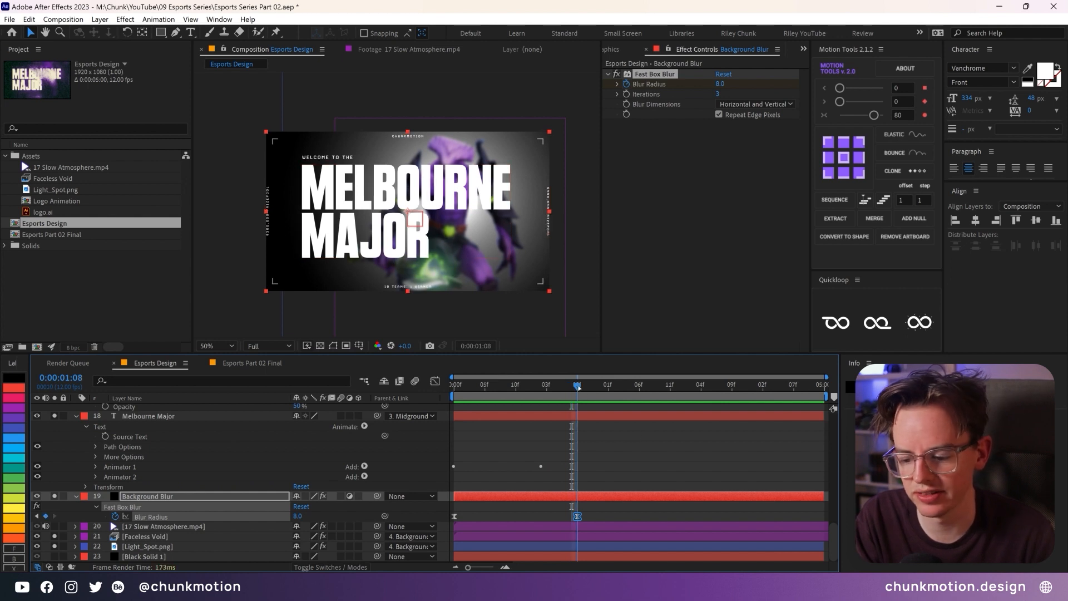
pyautogui.scroll(8, 184, 466)
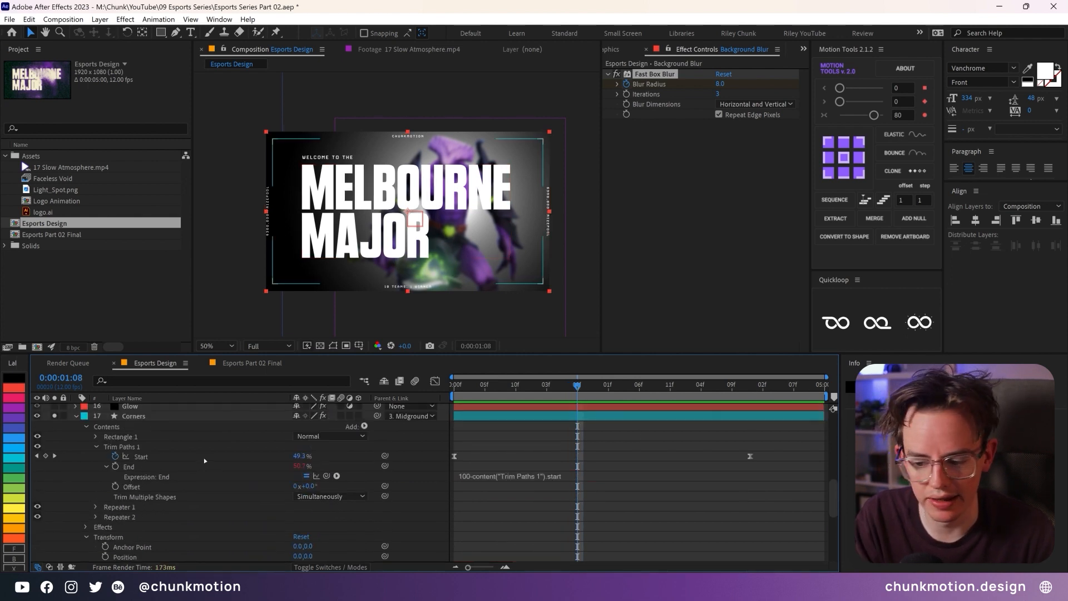
pyautogui.click(170, 469)
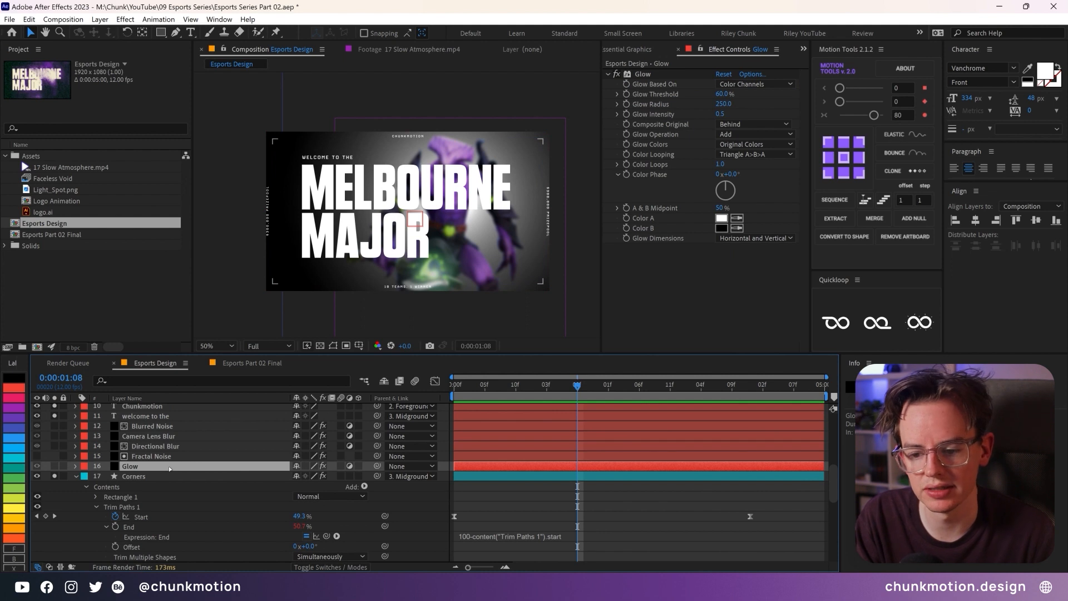
pyautogui.click(55, 467)
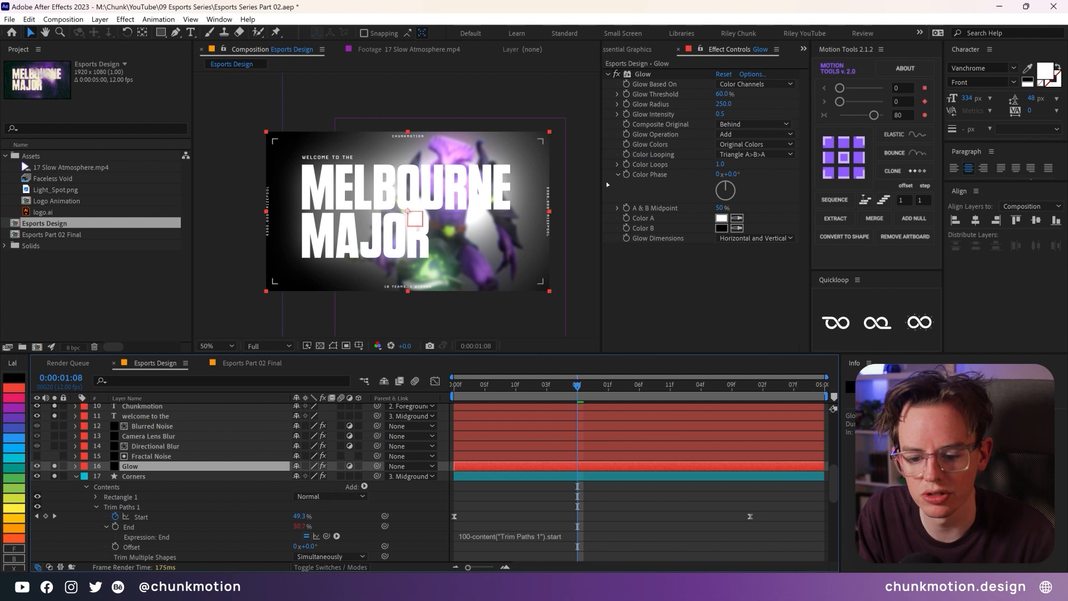
pyautogui.press('Home')
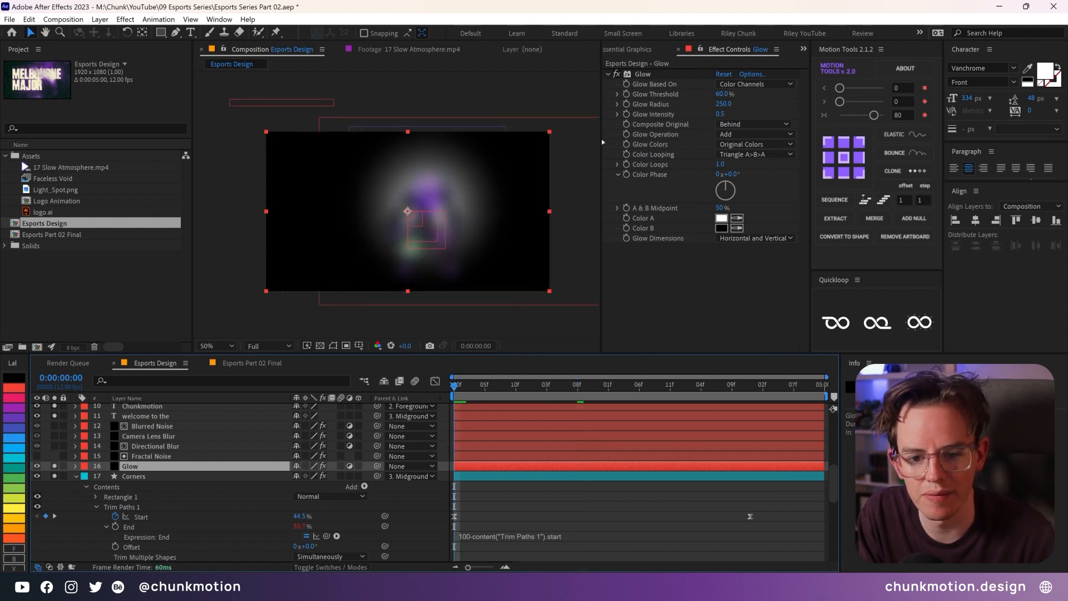
pyautogui.click(628, 114)
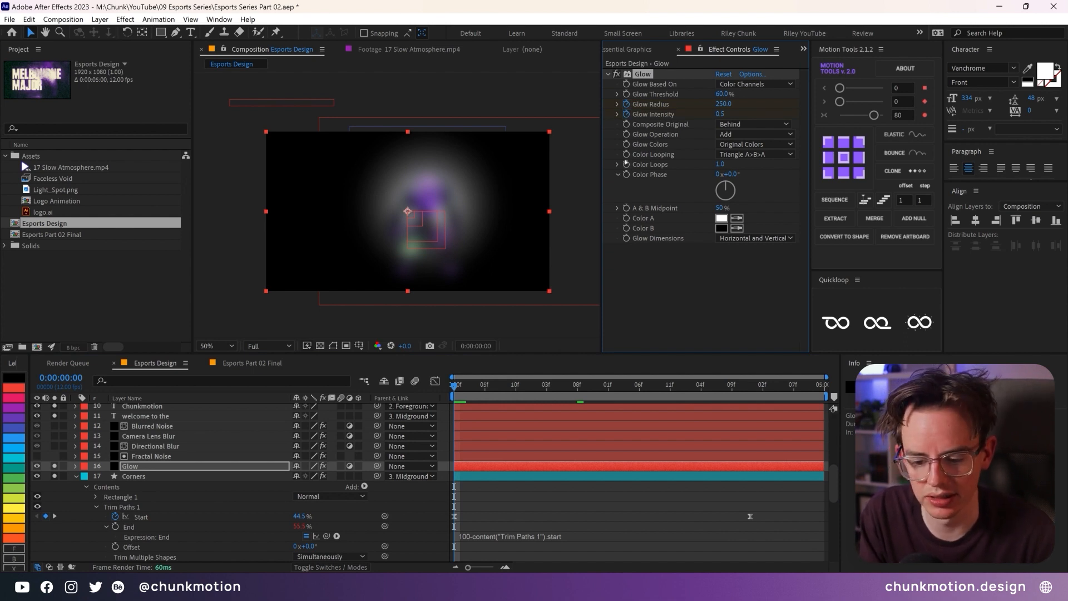
pyautogui.press('u')
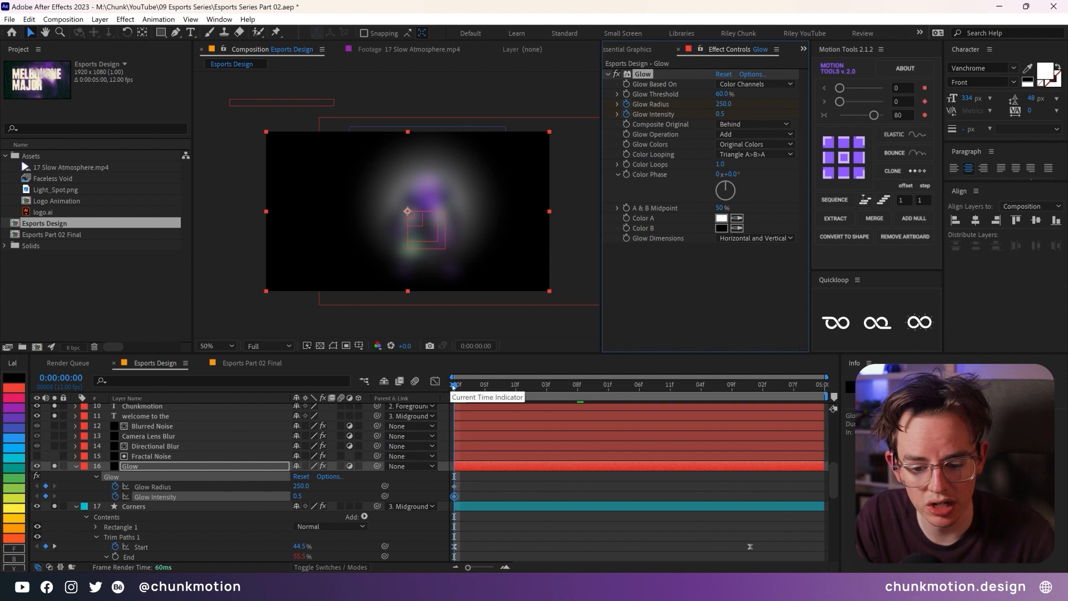
# Step: Add Glow Radius and Glow Intensity keyframes with the same values at 0:00:03:00
pyautogui.moveTo(455, 385); pyautogui.dragTo(677, 384)
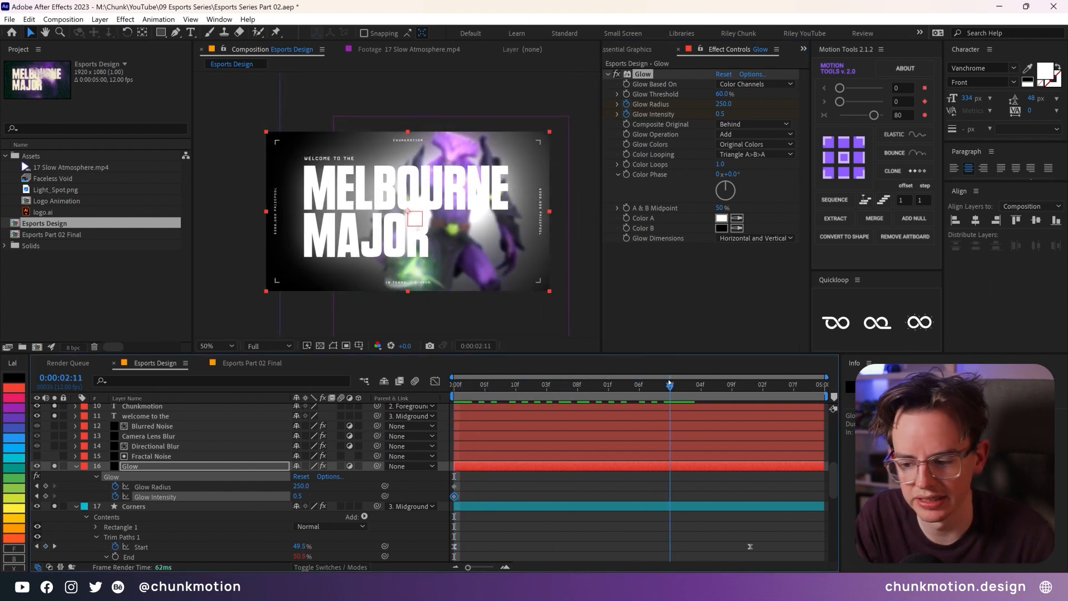
pyautogui.click(661, 479)
pyautogui.click(46, 485)
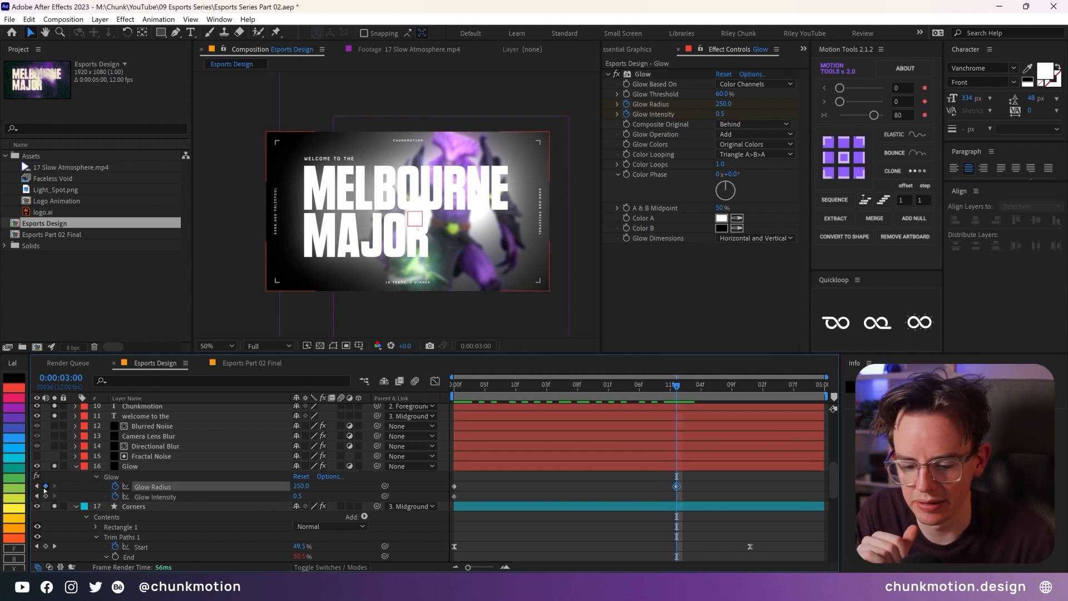
pyautogui.click(46, 496)
# Step: Set the Glow layer's Glow Intensity to 3 and Glow Radius to 400 at the first frame
pyautogui.press('Home')
pyautogui.press('space')
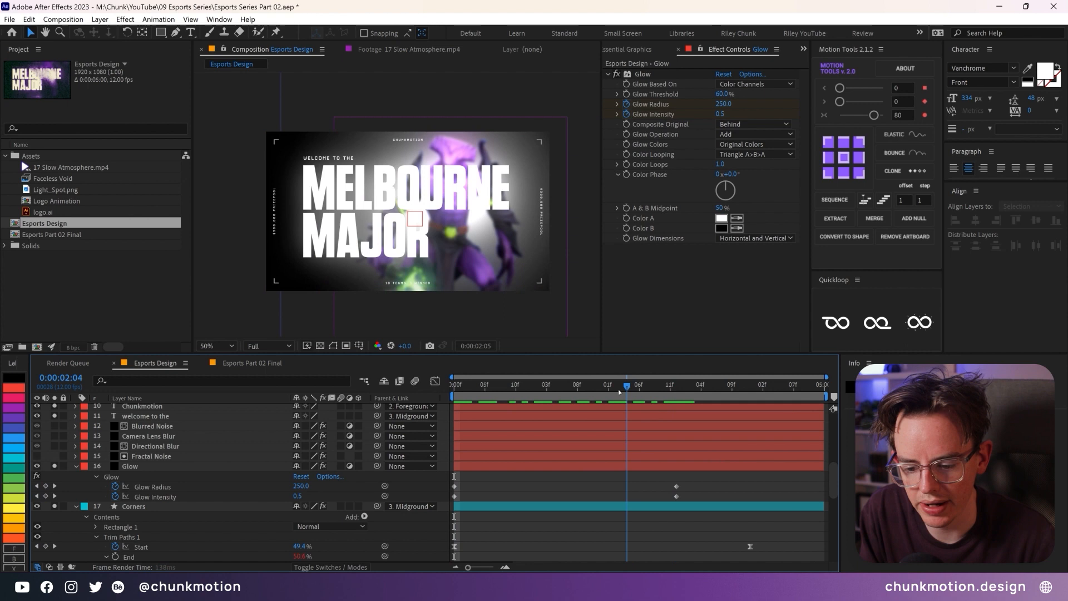
pyautogui.press('space')
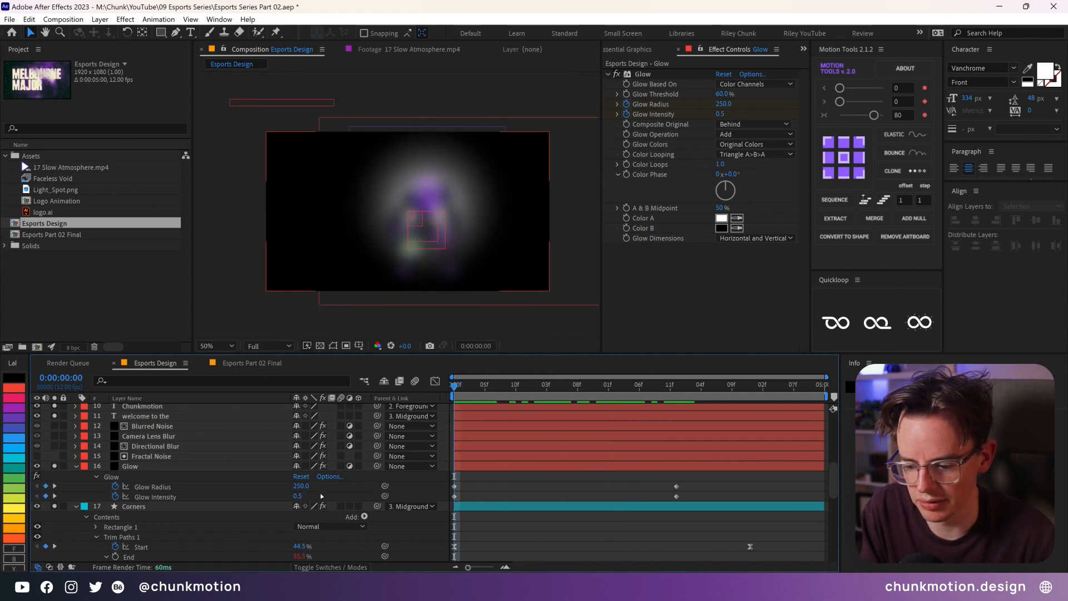
pyautogui.click(298, 496)
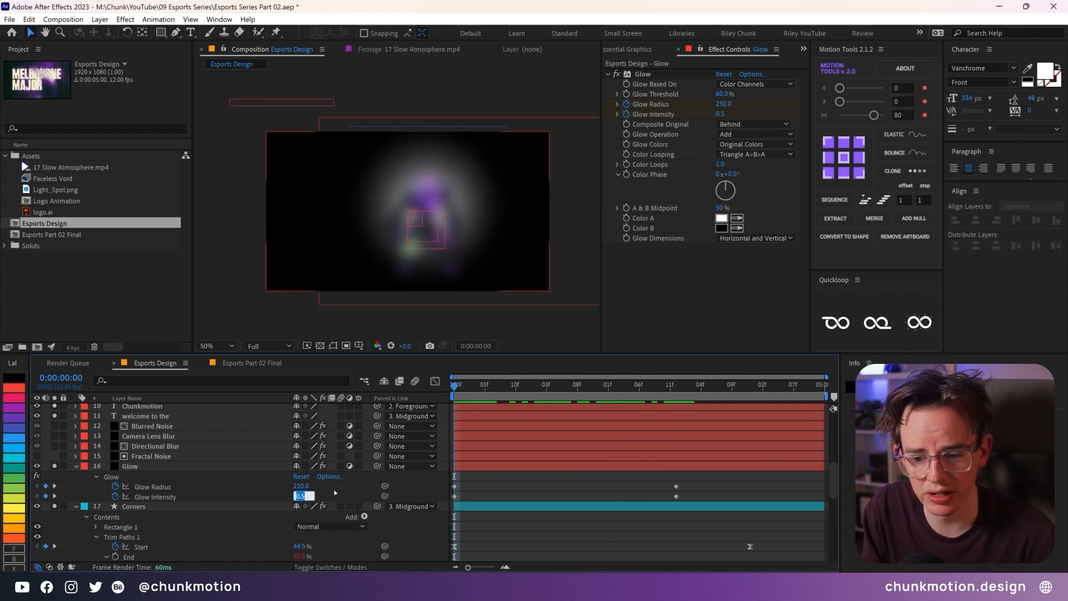
pyautogui.write('3')
pyautogui.press('Return')
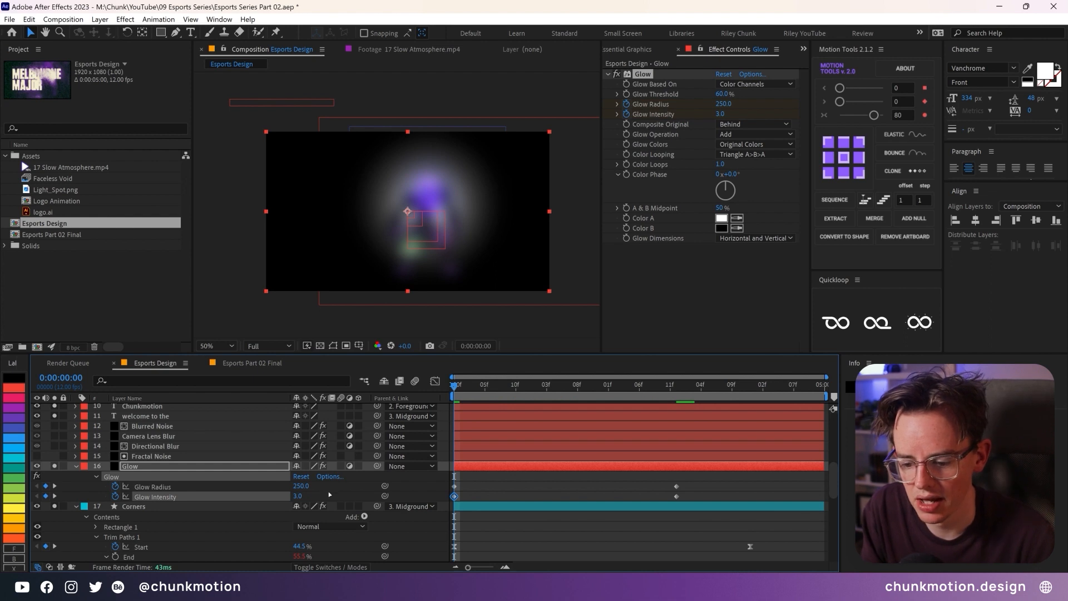
pyautogui.click(298, 486)
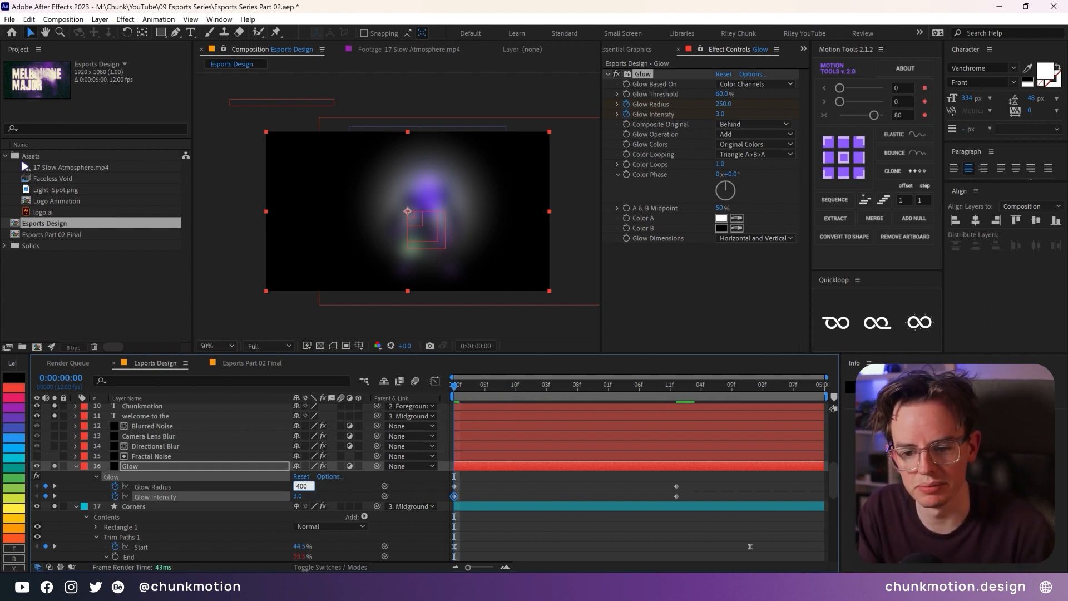
pyautogui.press('Return')
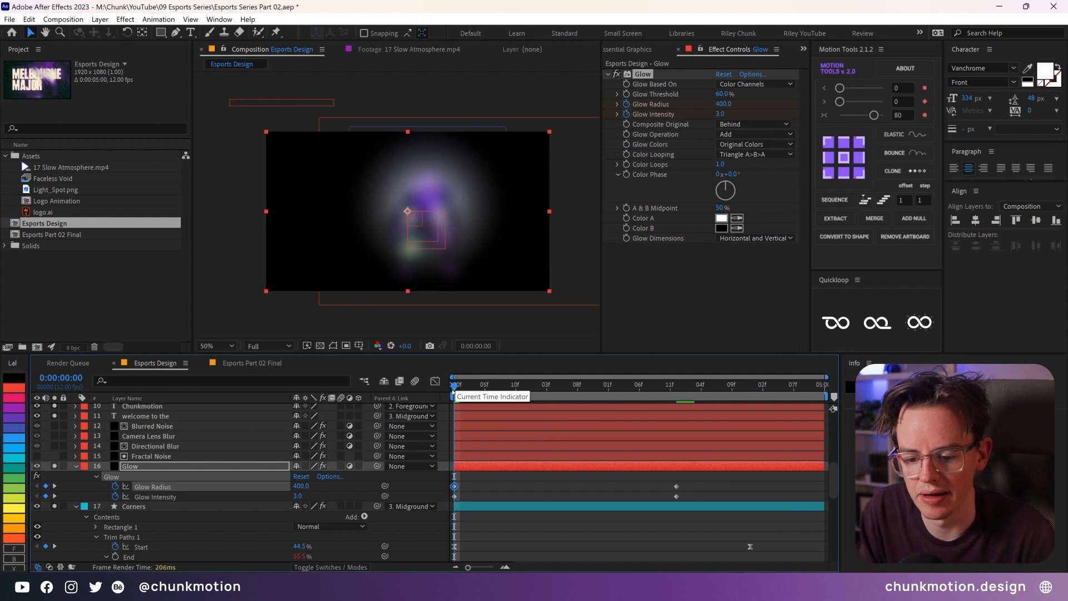
# Step: Check the glow at 0:00:00:10 and solo the Directional Blur layer
pyautogui.press('space')
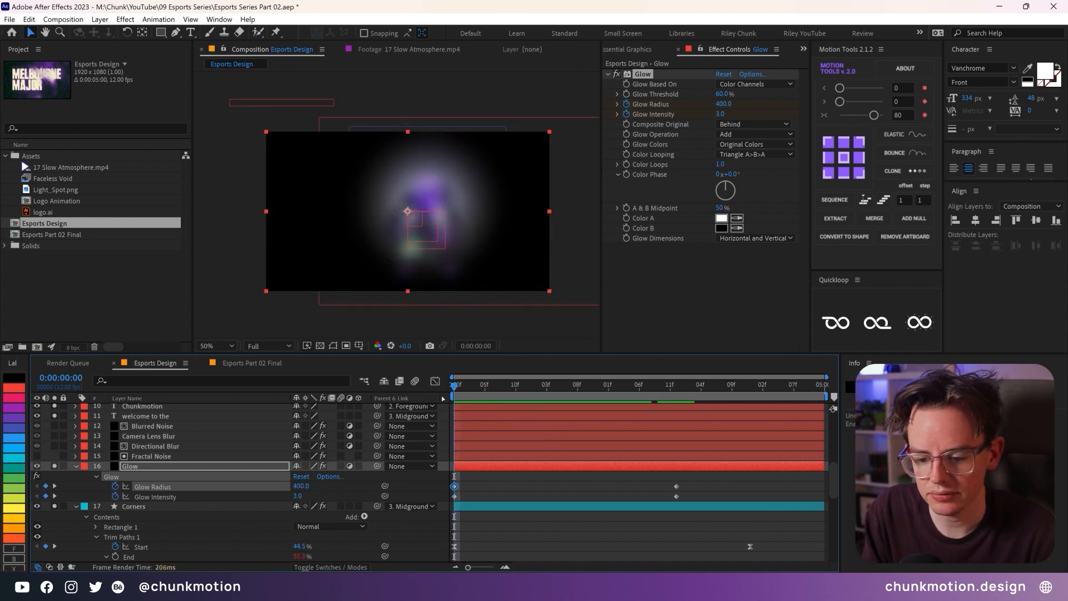
pyautogui.moveTo(454, 388); pyautogui.dragTo(516, 387)
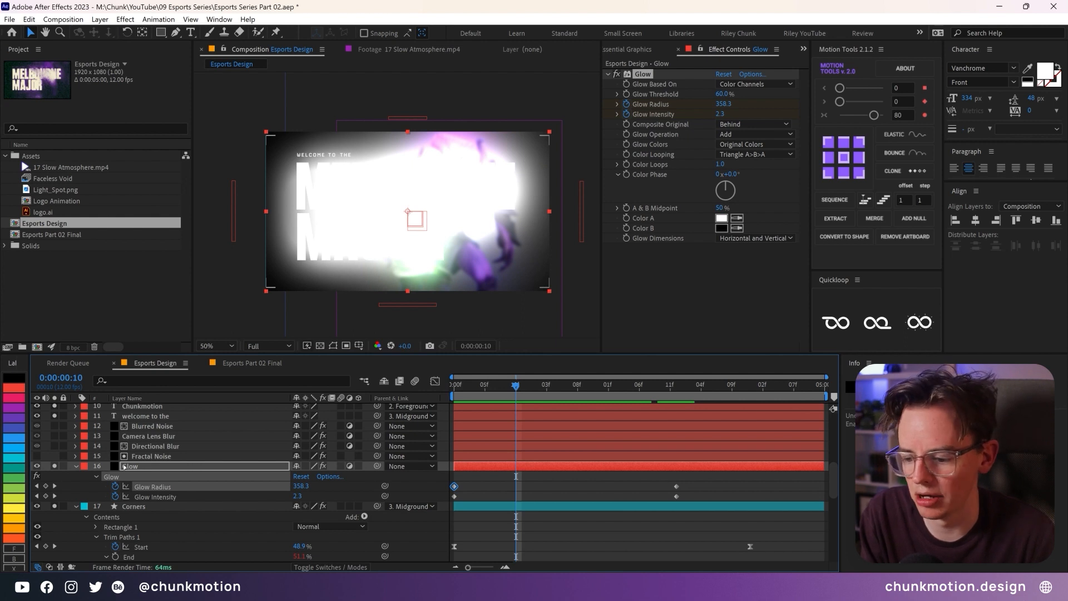
pyautogui.click(55, 446)
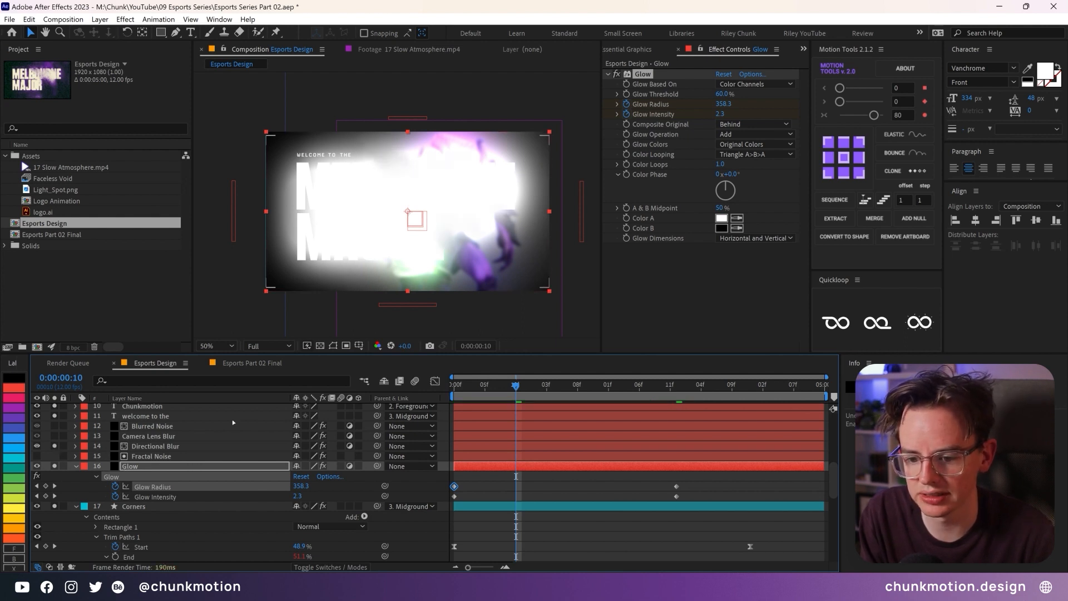
# Step: Solo the Toner and 17 Slow Atmosphere.mp4 layers to check the full look at 0:00:03:00
pyautogui.moveTo(557, 391); pyautogui.dragTo(677, 366)
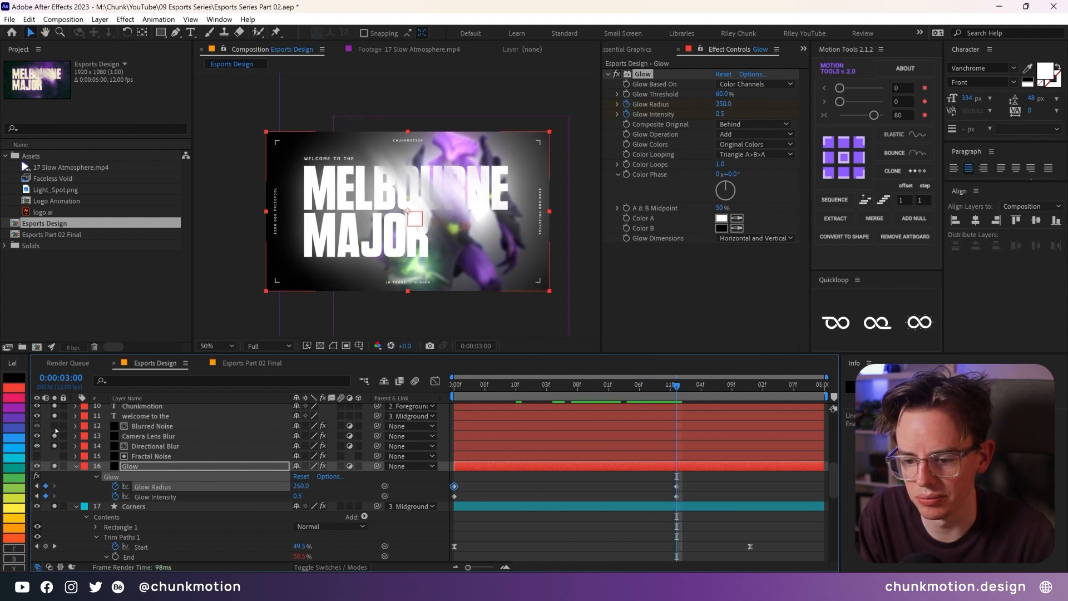
pyautogui.scroll(4, 123, 466)
pyautogui.scroll(2, 123, 466)
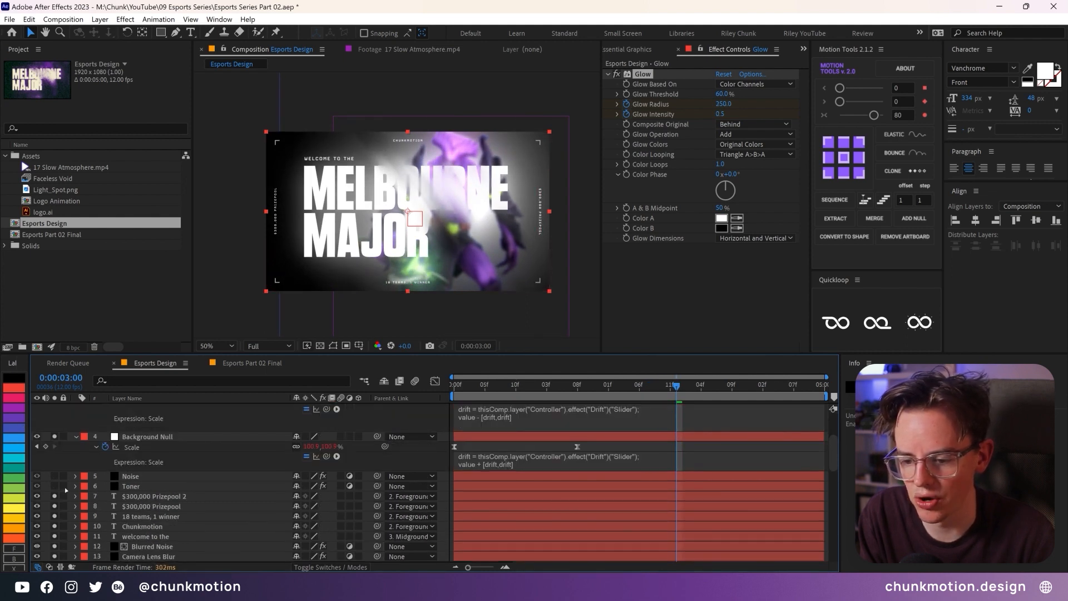
pyautogui.click(55, 485)
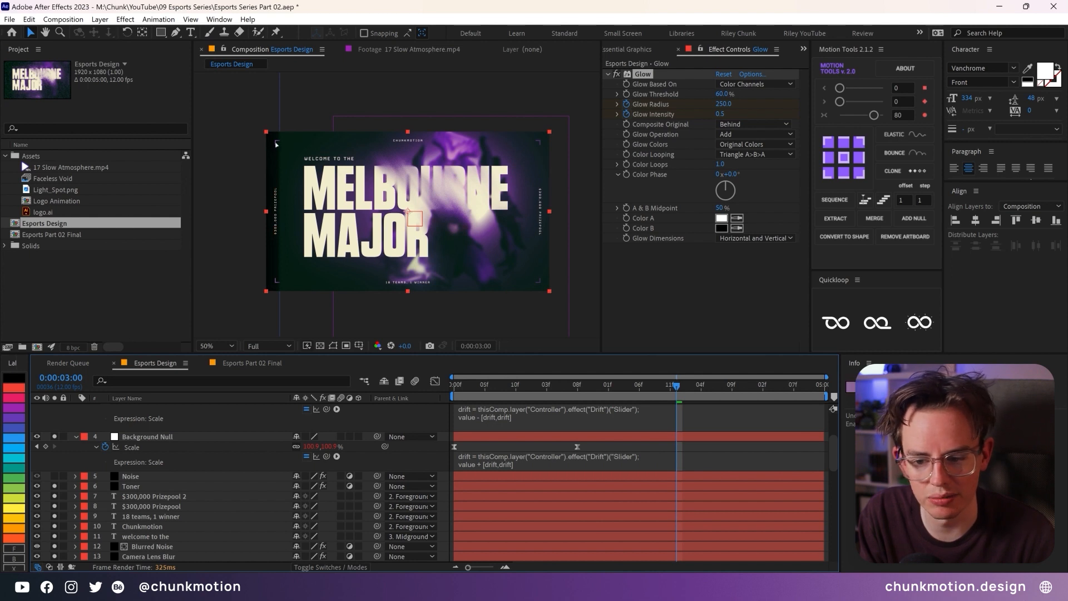
pyautogui.scroll(-8, 123, 484)
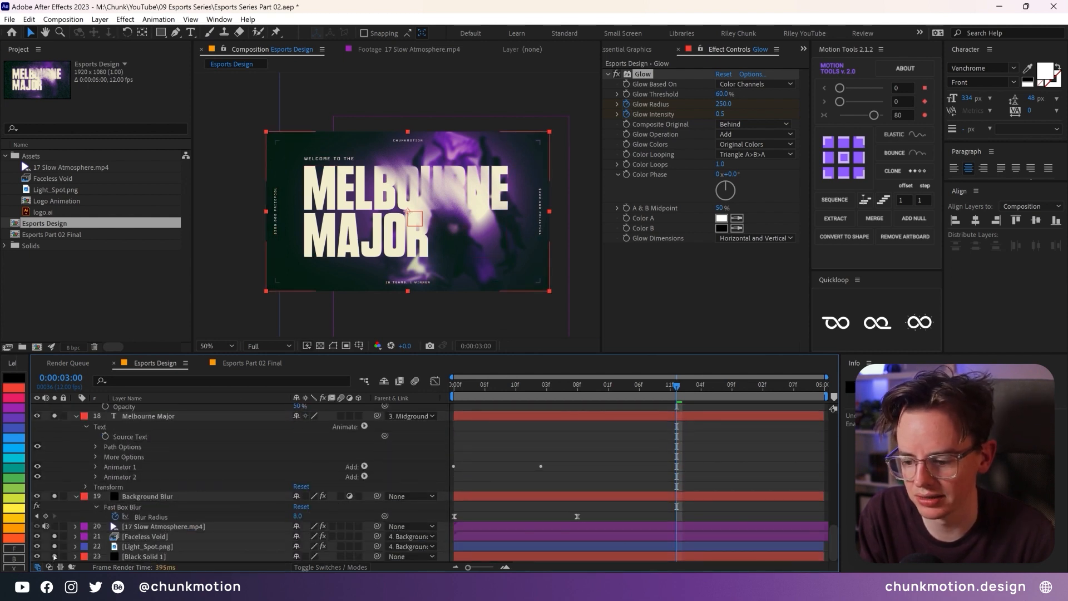
pyautogui.click(54, 526)
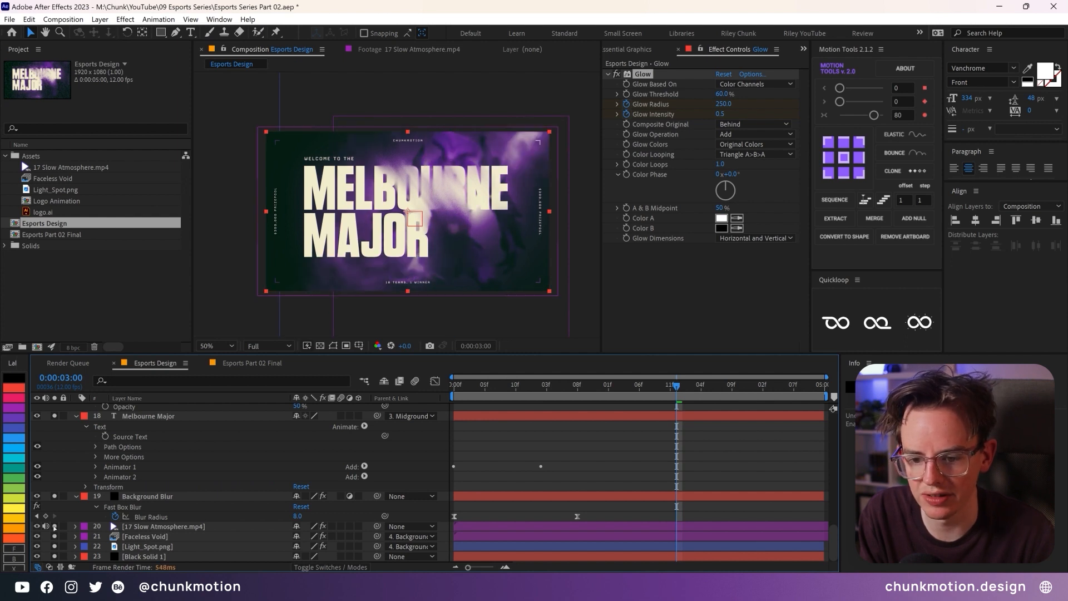
# Step: Turn off solo for all layers in the Esports Design composition and clear the layer selection
pyautogui.scroll(6, 167, 501)
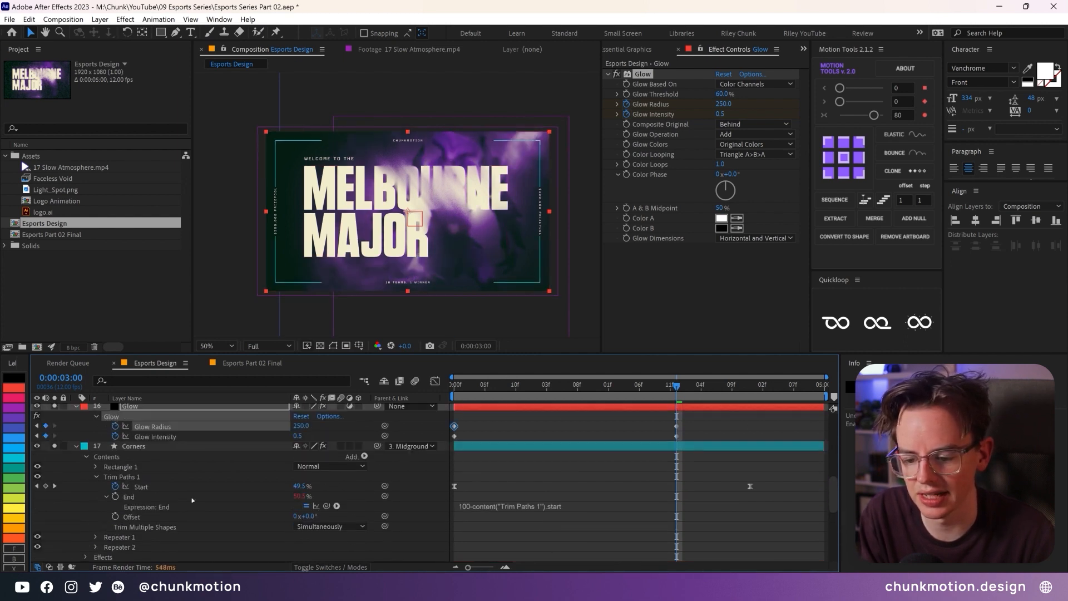
pyautogui.scroll(2, 192, 500)
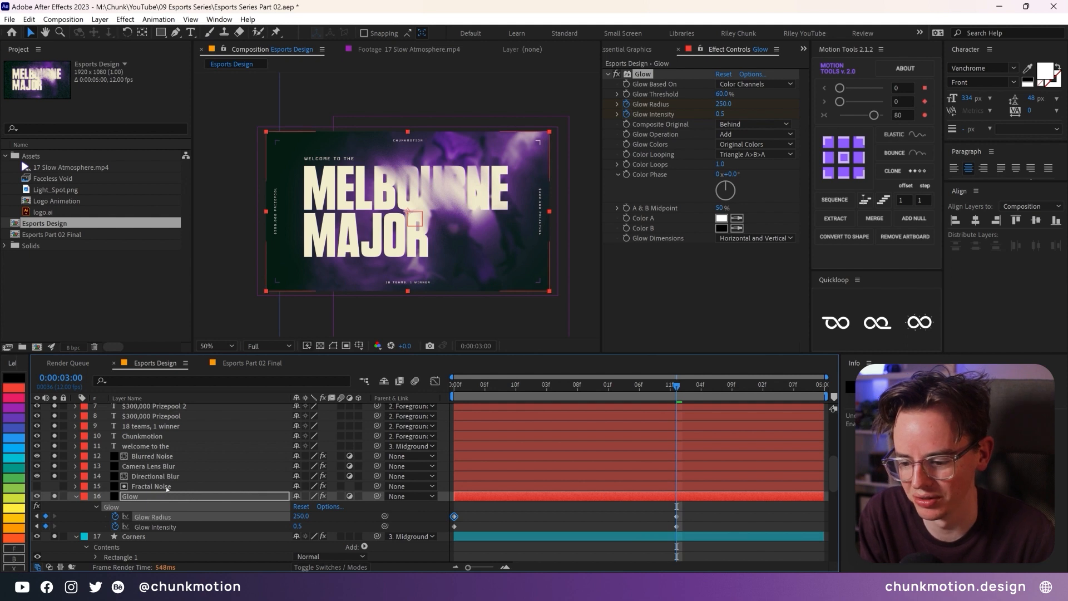
pyautogui.scroll(4, 168, 488)
pyautogui.click(139, 507)
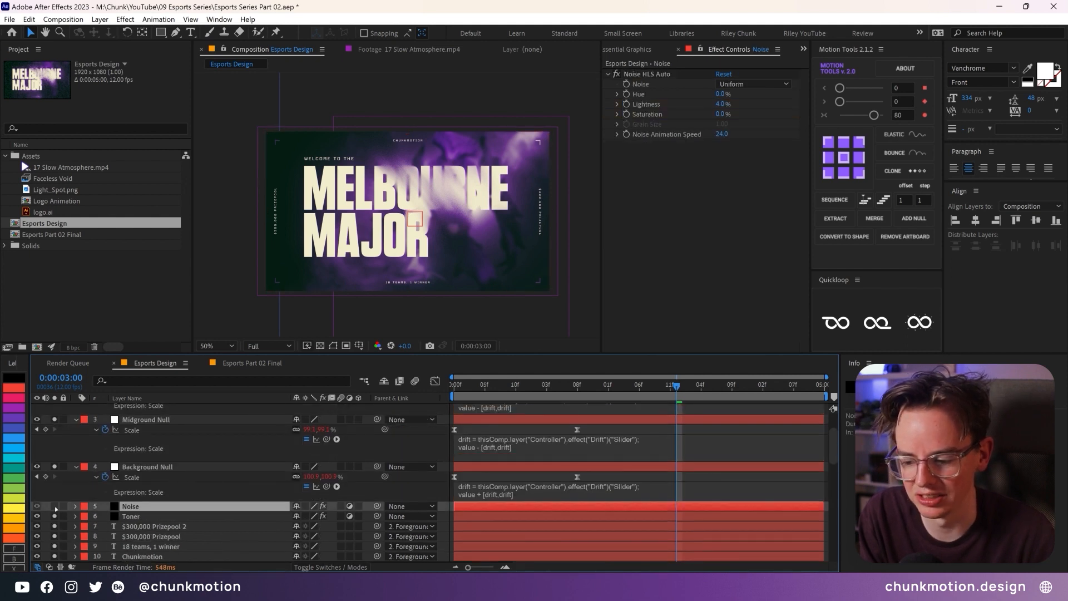
pyautogui.scroll(2, 160, 502)
pyautogui.scroll(-6, 159, 502)
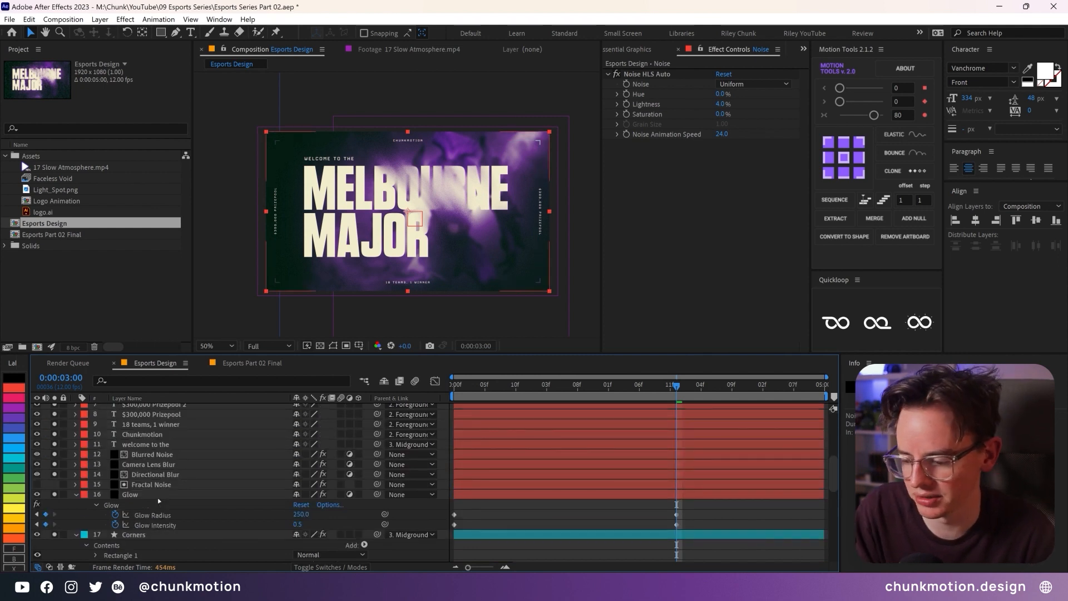
pyautogui.scroll(6, 159, 502)
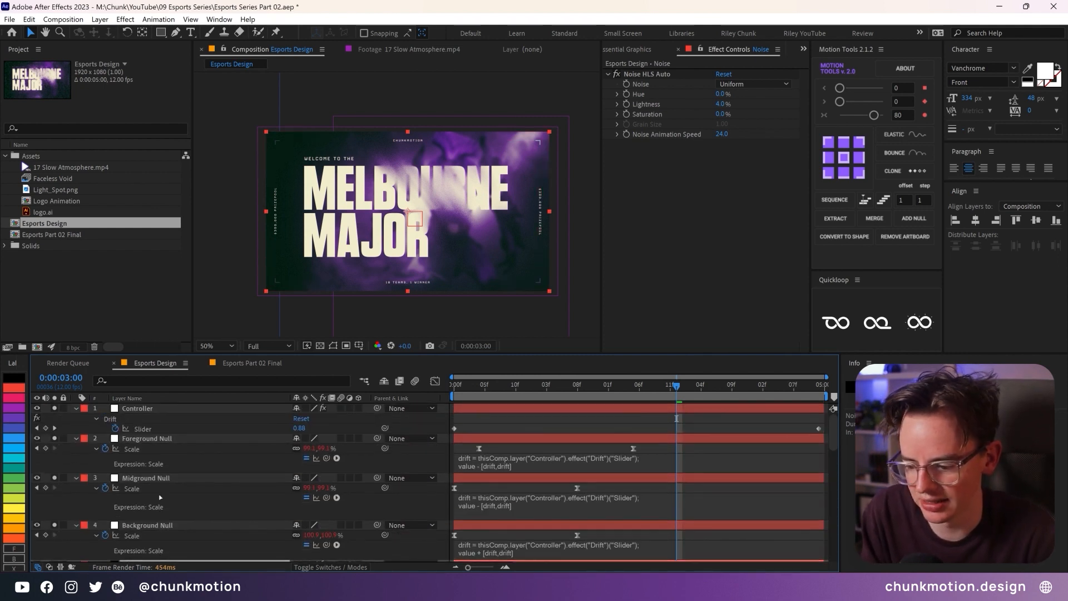
pyautogui.hotkey('ctrl', 'a')
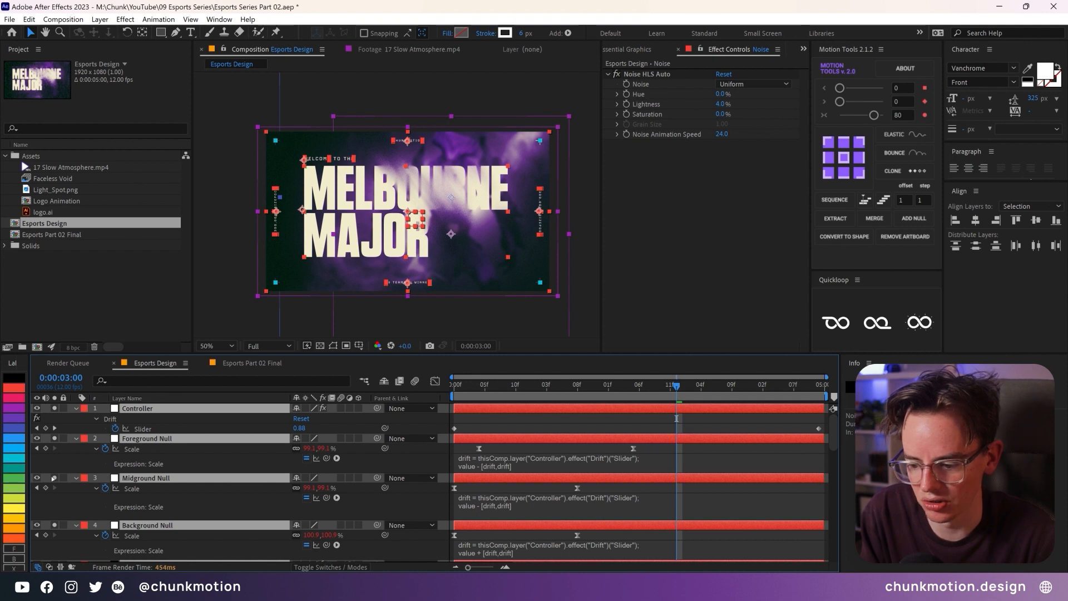
pyautogui.hotkey('ctrl', 'shift', 'a')
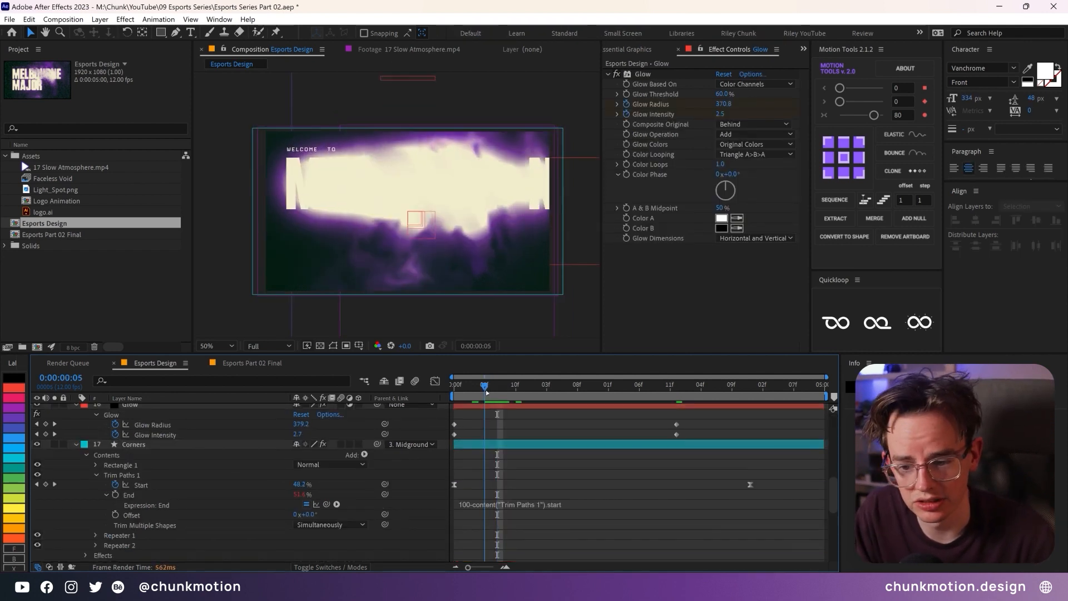
# Step: Ease the Glow layer's Glow Radius curve so it drops steeply at the start and flattens toward 0:00:03:00
pyautogui.moveTo(485, 393); pyautogui.dragTo(498, 391)
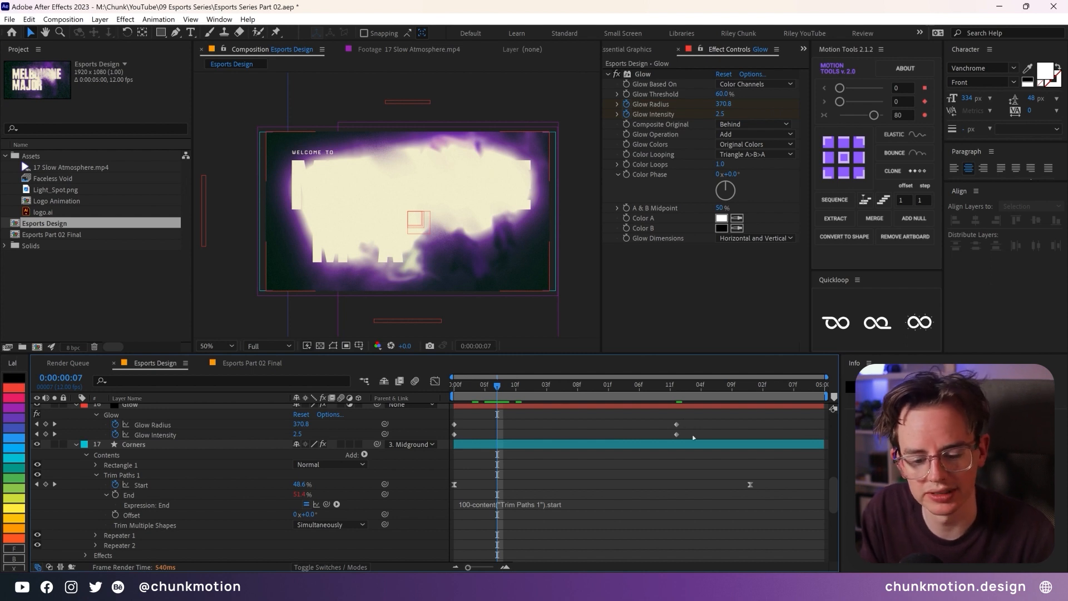
pyautogui.moveTo(688, 425); pyautogui.dragTo(455, 426)
pyautogui.click(435, 382)
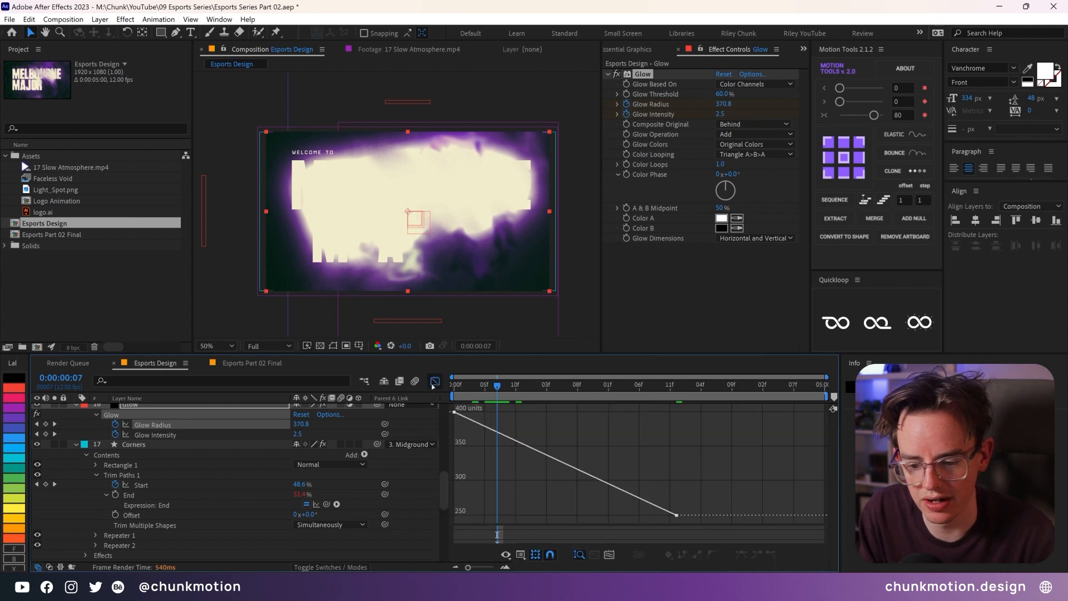
pyautogui.moveTo(455, 413); pyautogui.dragTo(483, 517)
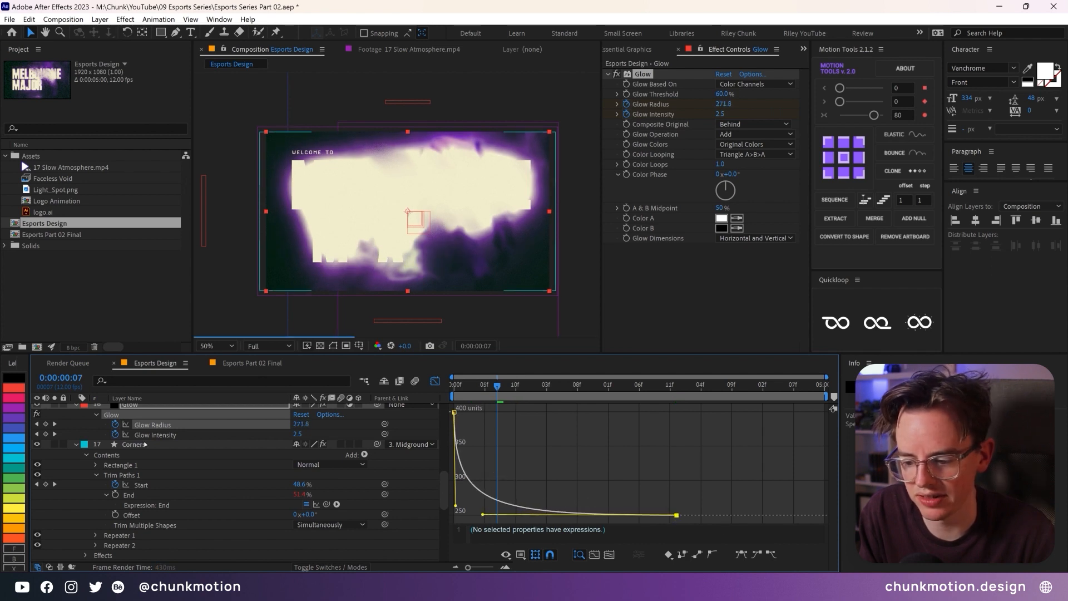
# Step: Shape the Glow Intensity curve with a steep initial drop and a long, flat ease into its last keyframe
pyautogui.click(193, 431)
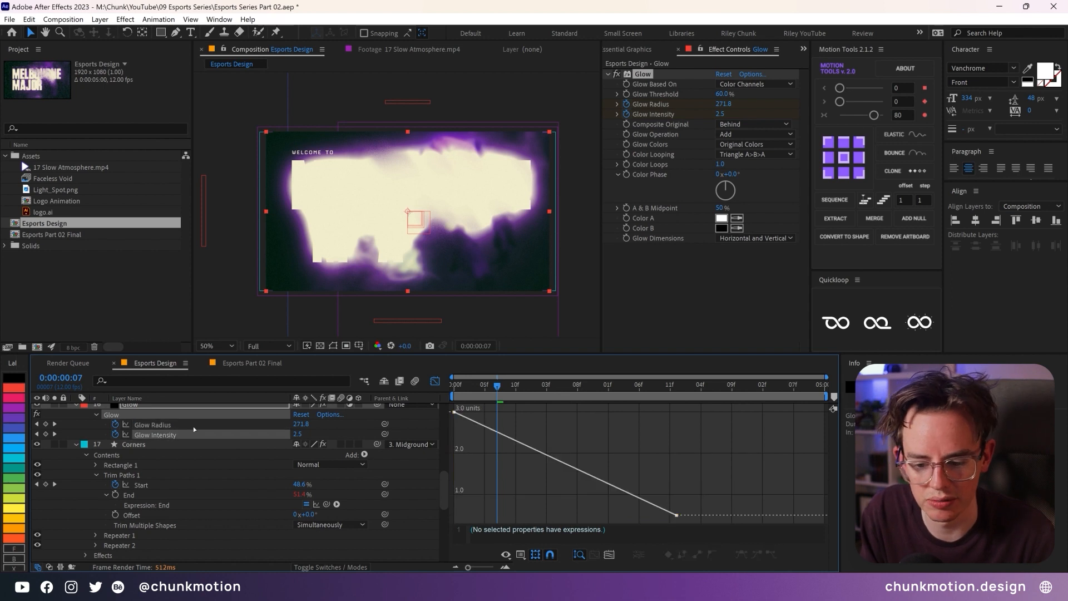
pyautogui.click(454, 413)
pyautogui.moveTo(491, 429); pyautogui.dragTo(456, 506)
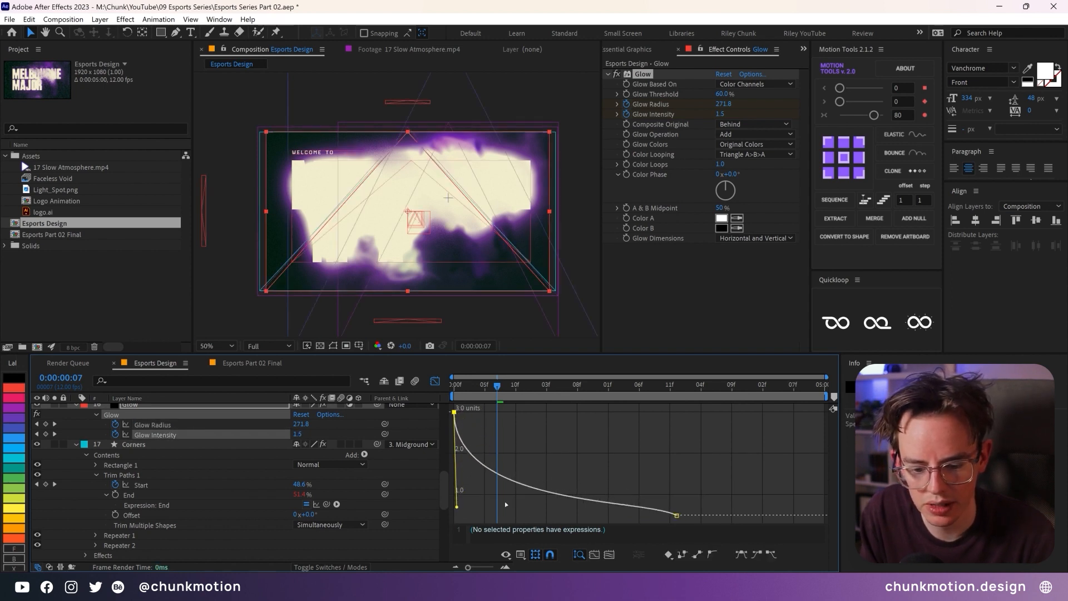
pyautogui.moveTo(649, 518); pyautogui.dragTo(476, 516)
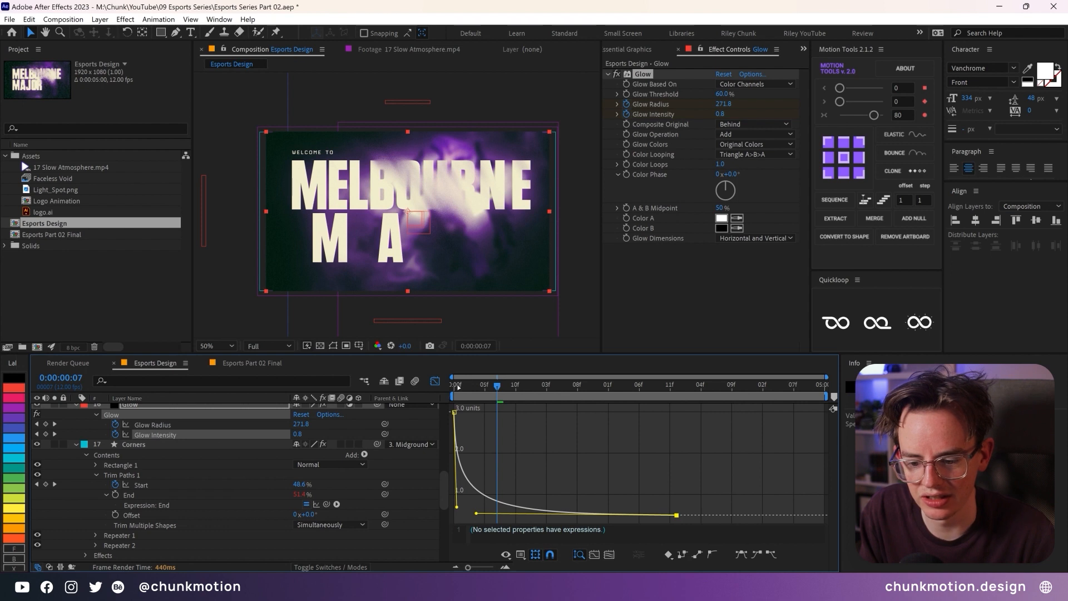
# Step: Preview the eased glow animation from the first frame with layer controls hidden
pyautogui.moveTo(497, 385); pyautogui.dragTo(473, 386)
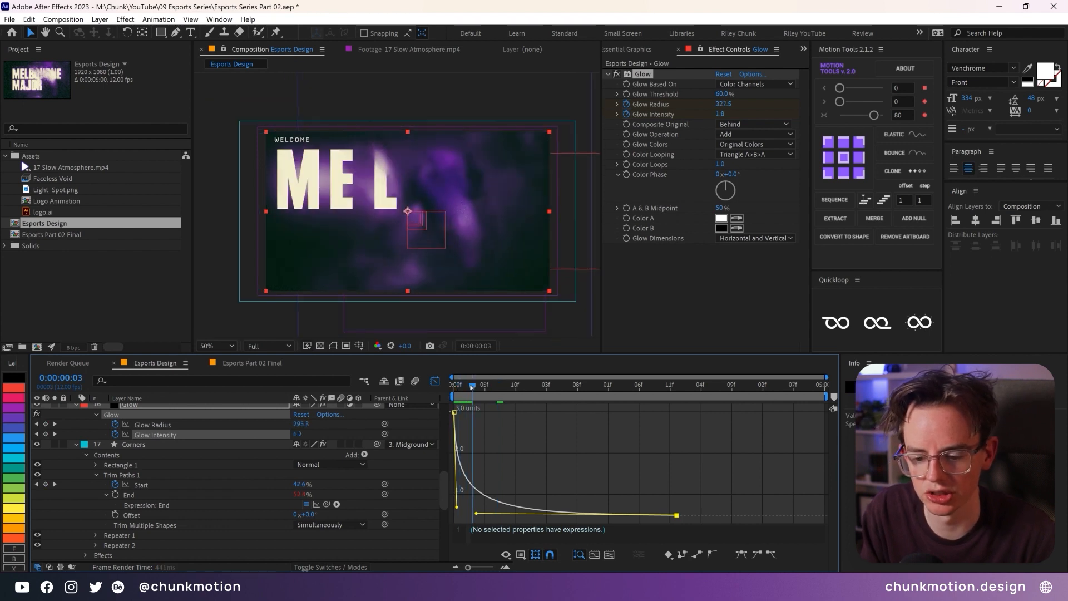
pyautogui.click(435, 381)
pyautogui.press('Home')
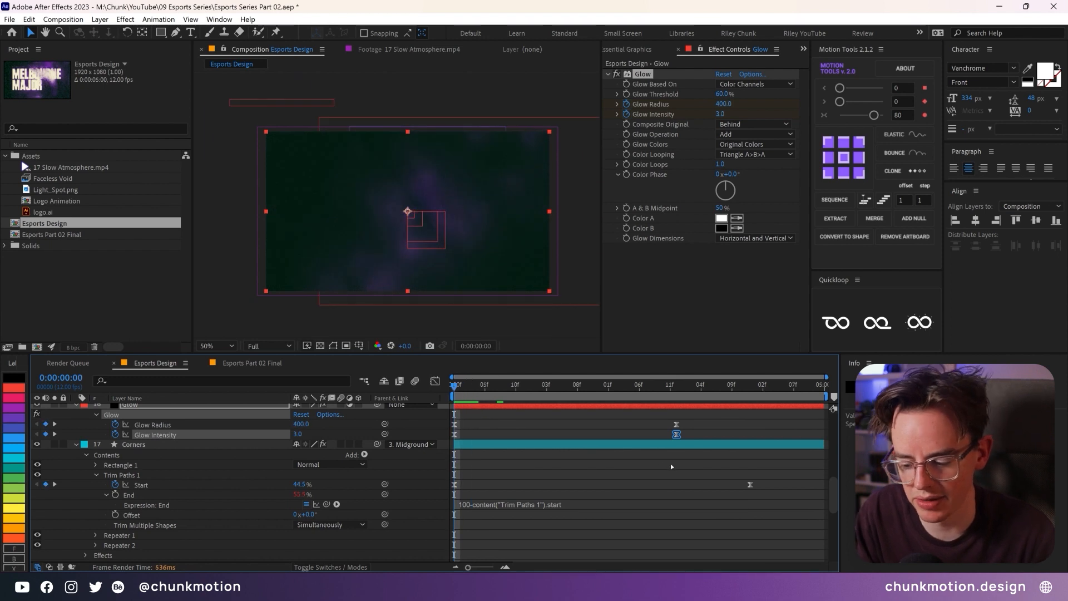
pyautogui.hotkey('ctrl', 'shift', 'h')
pyautogui.press('space')
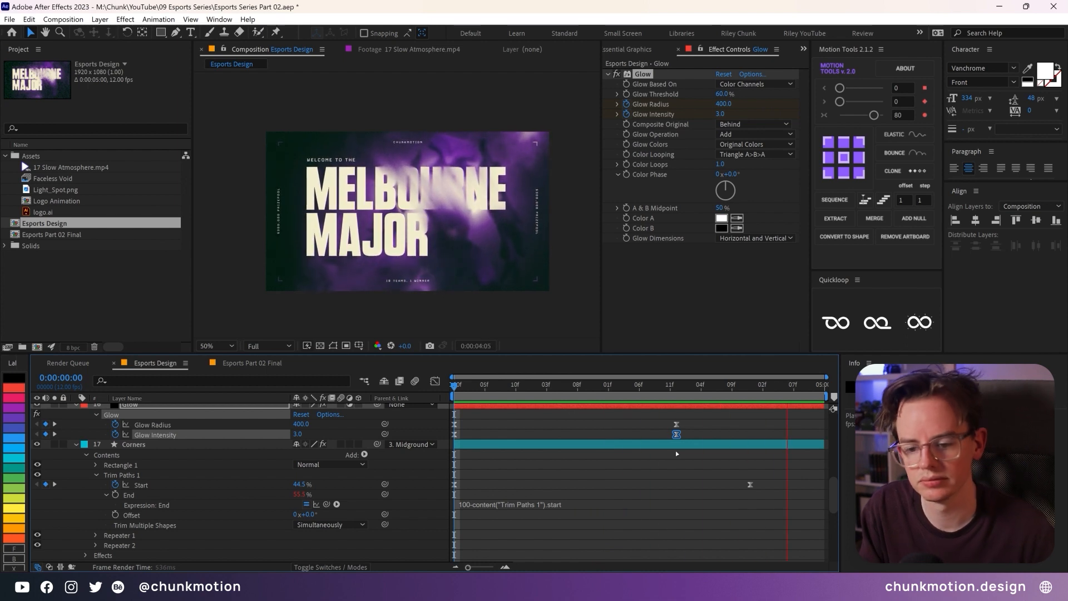
pyautogui.press('space')
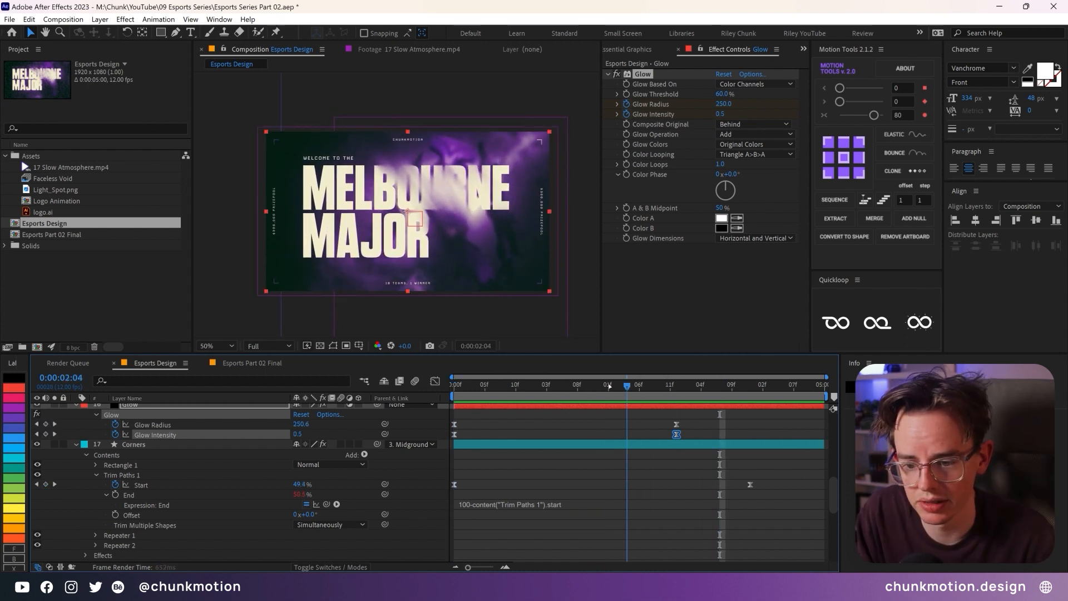
# Step: Add an Exposure keyframe to the Light_Spot.png layer at the first frame and reveal its keyframed property
pyautogui.click(462, 391)
pyautogui.moveTo(462, 393); pyautogui.dragTo(444, 394)
pyautogui.scroll(-8, 179, 489)
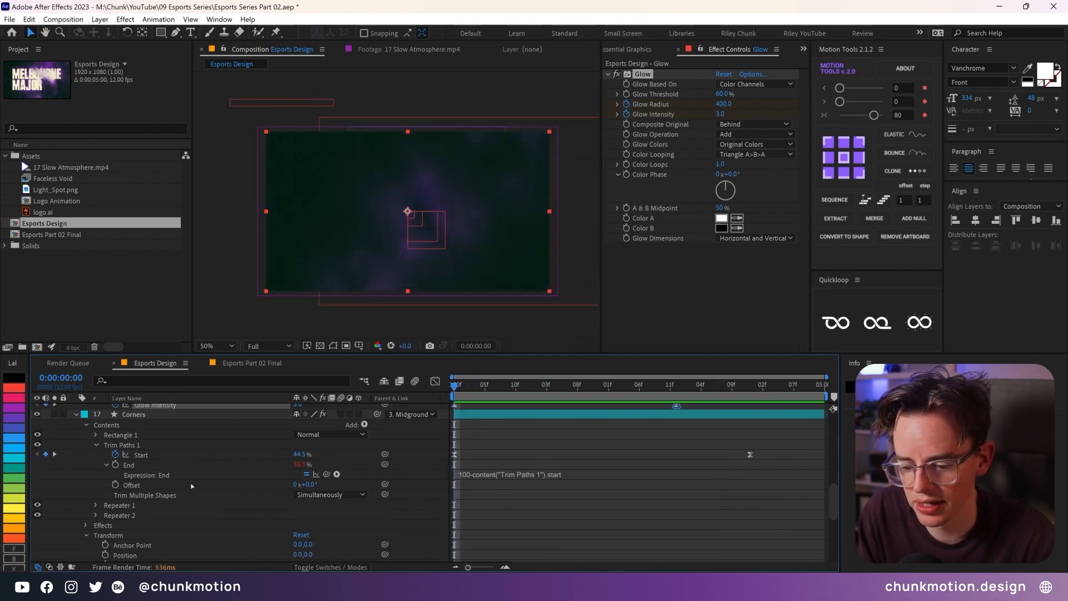
pyautogui.click(165, 546)
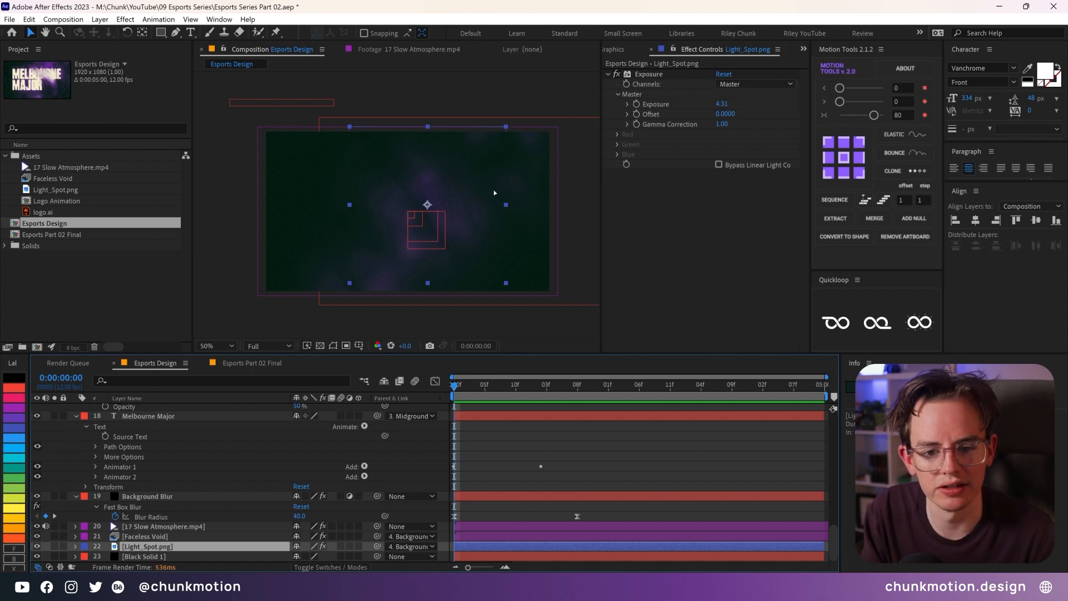
pyautogui.click(638, 105)
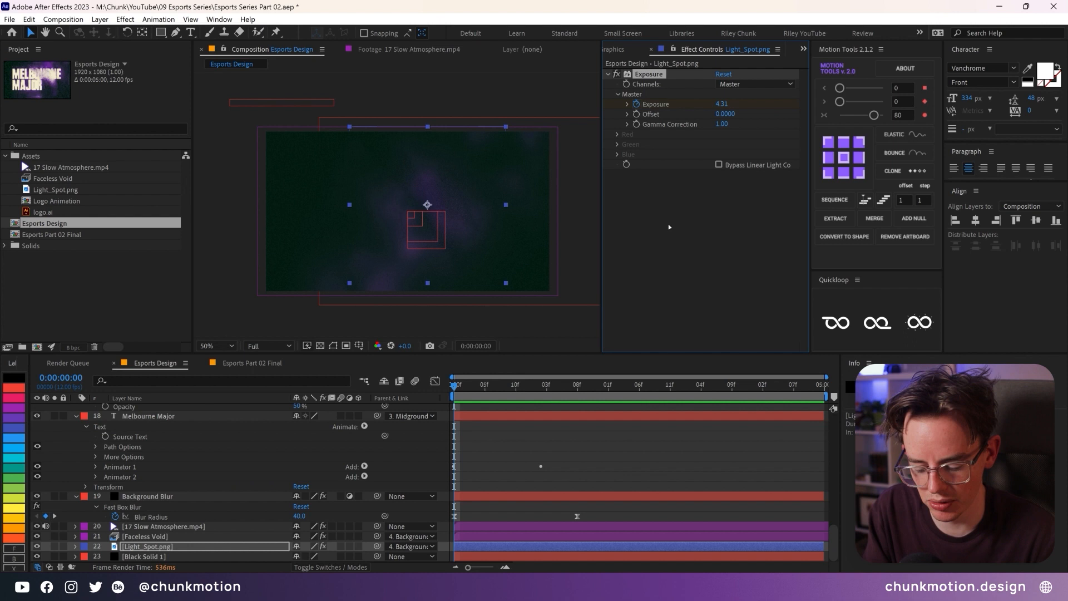
pyautogui.press('u')
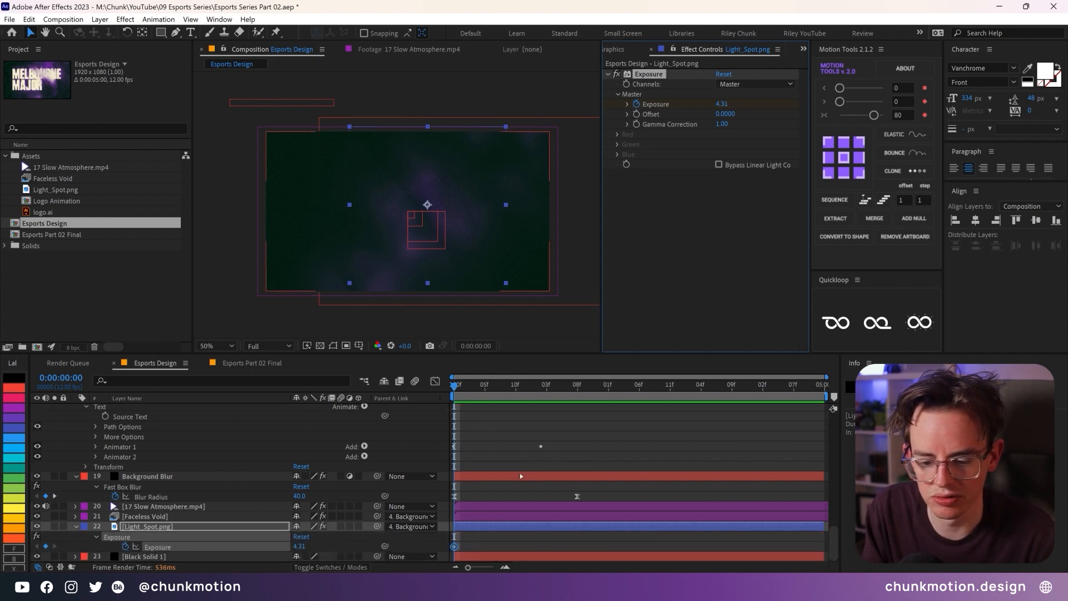
# Step: Add a second Exposure keyframe with the same value to Light_Spot.png at 0:00:03:00
pyautogui.moveTo(456, 384); pyautogui.dragTo(673, 382)
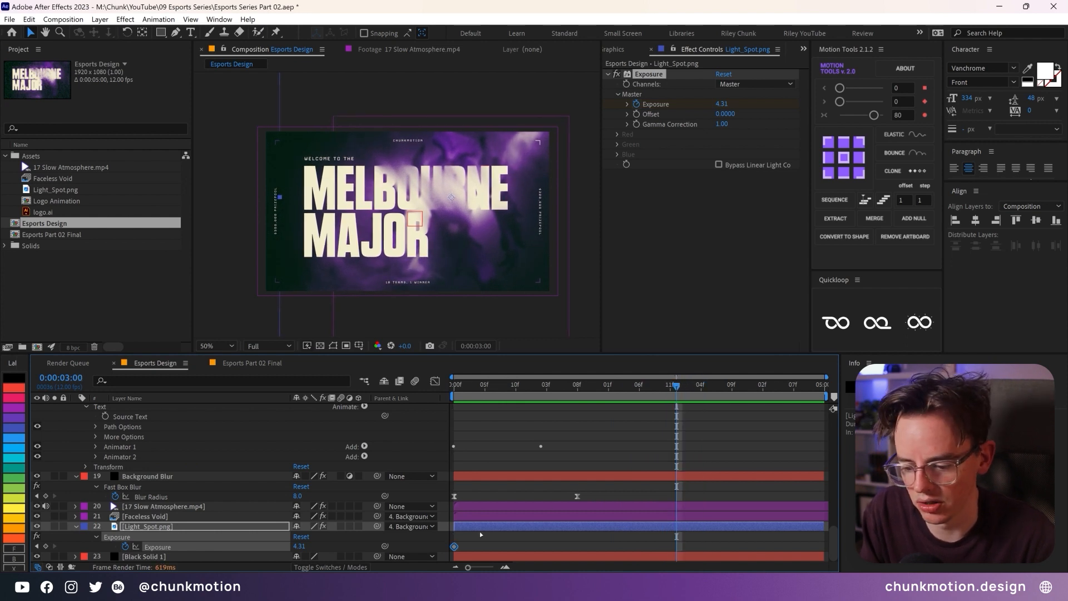
pyautogui.click(345, 545)
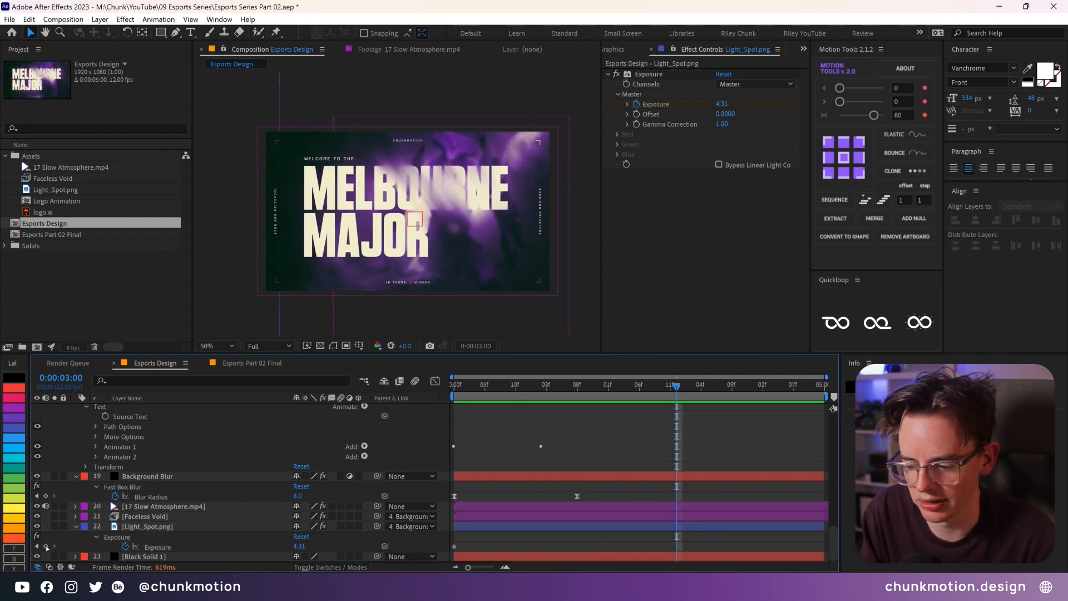
pyautogui.click(46, 547)
# Step: Set the Light_Spot.png layer's Exposure to 6 at the first frame
pyautogui.moveTo(675, 393); pyautogui.dragTo(410, 393)
pyautogui.click(338, 545)
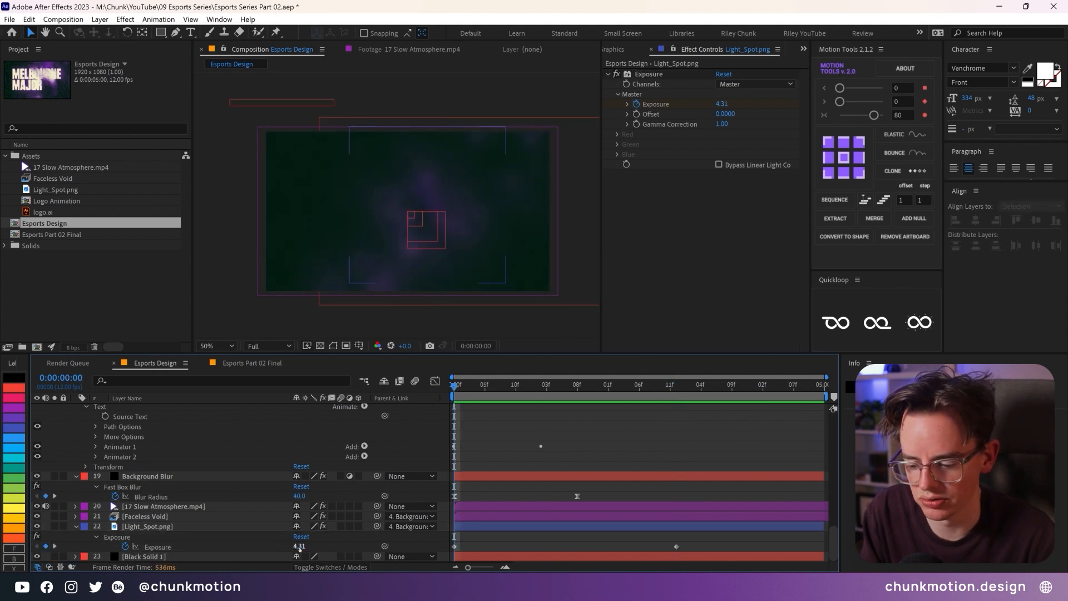
pyautogui.click(300, 547)
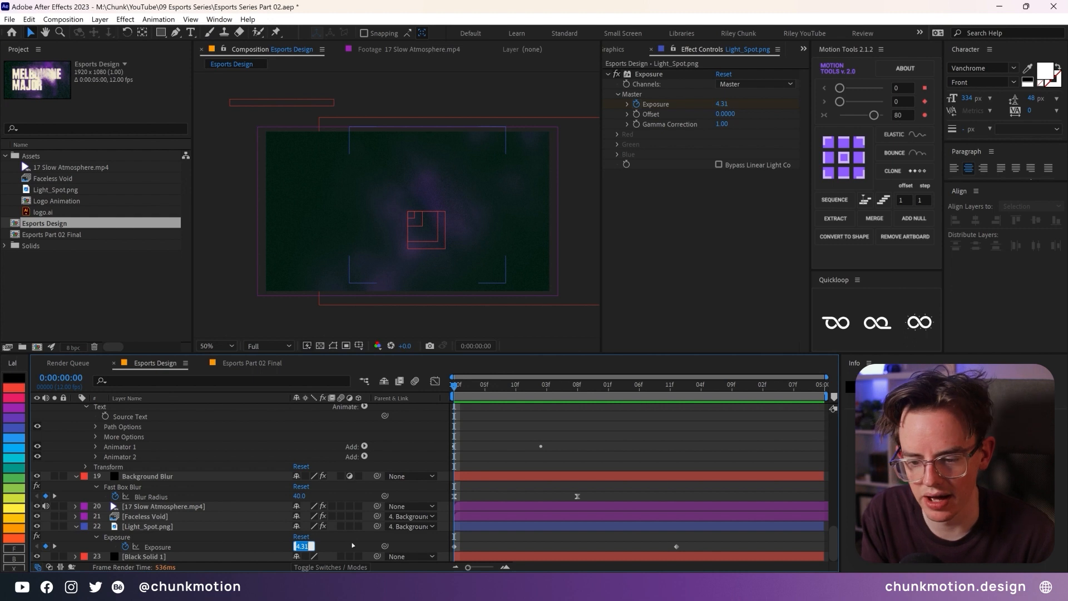
pyautogui.press('Return')
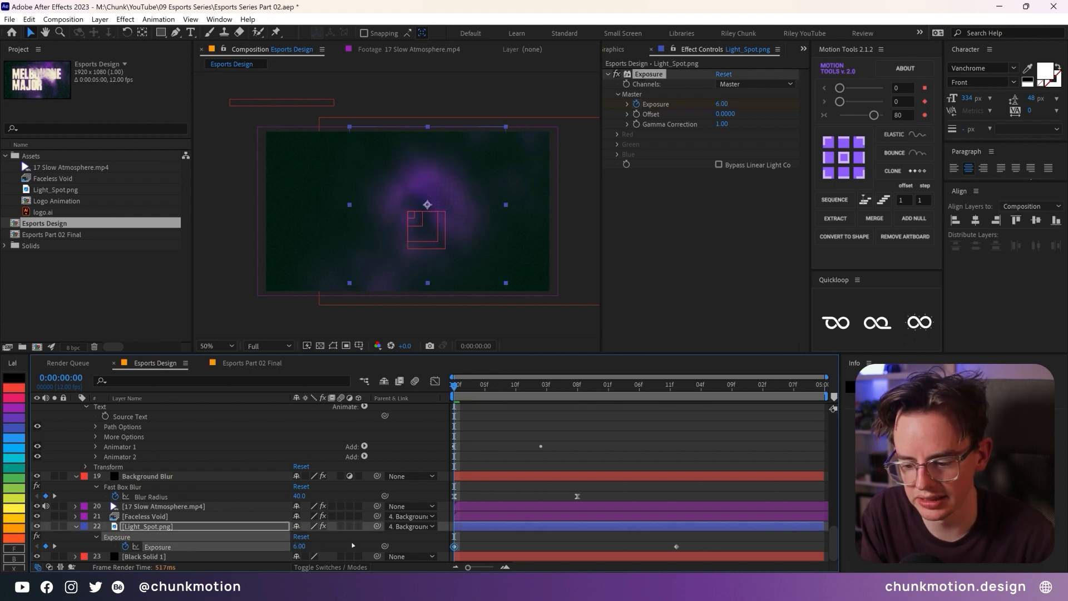
# Step: Try an Exposure of 8 for Light_Spot.png at the first frame and undo it
pyautogui.click(300, 546)
pyautogui.write('8')
pyautogui.press('Return')
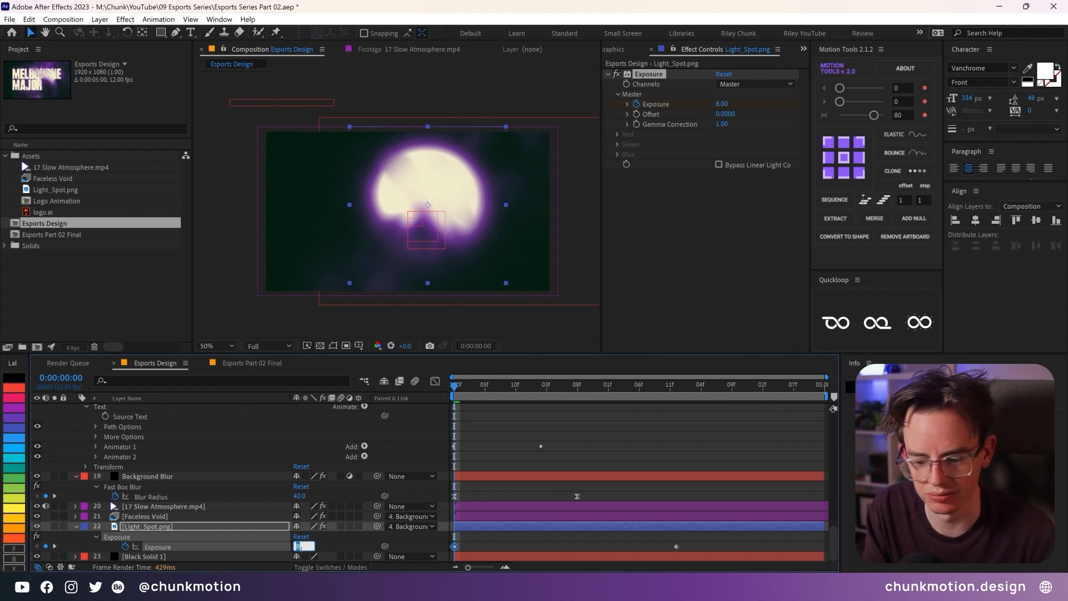
pyautogui.hotkey('ctrl', 'z')
# Step: Ease the Light_Spot.png Exposure curve so it falls sharply at the start and levels off toward 0:00:03:00
pyautogui.click(435, 381)
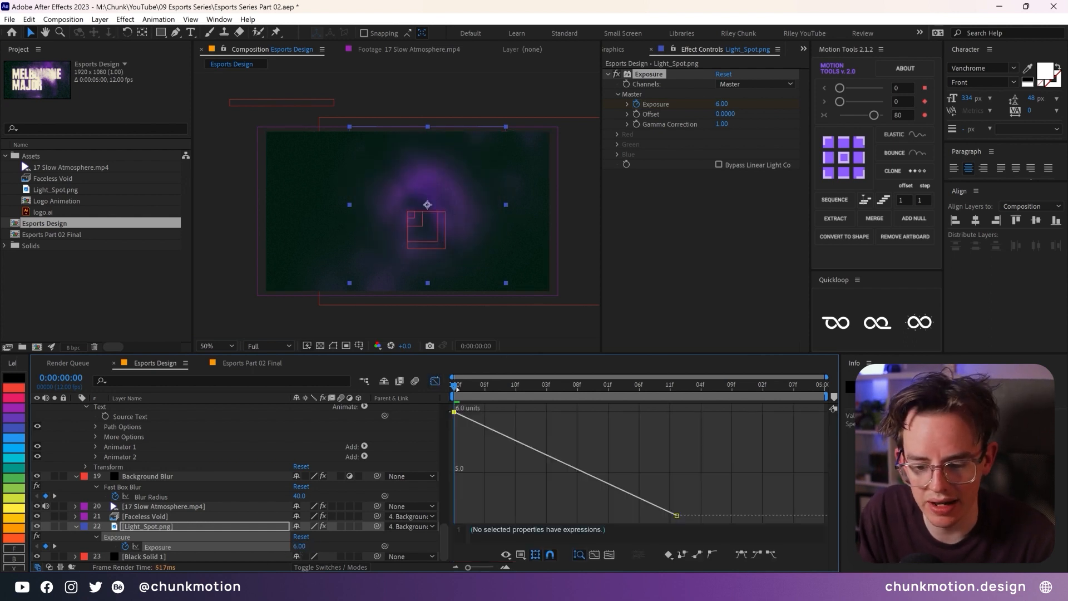
pyautogui.moveTo(455, 413); pyautogui.dragTo(456, 501)
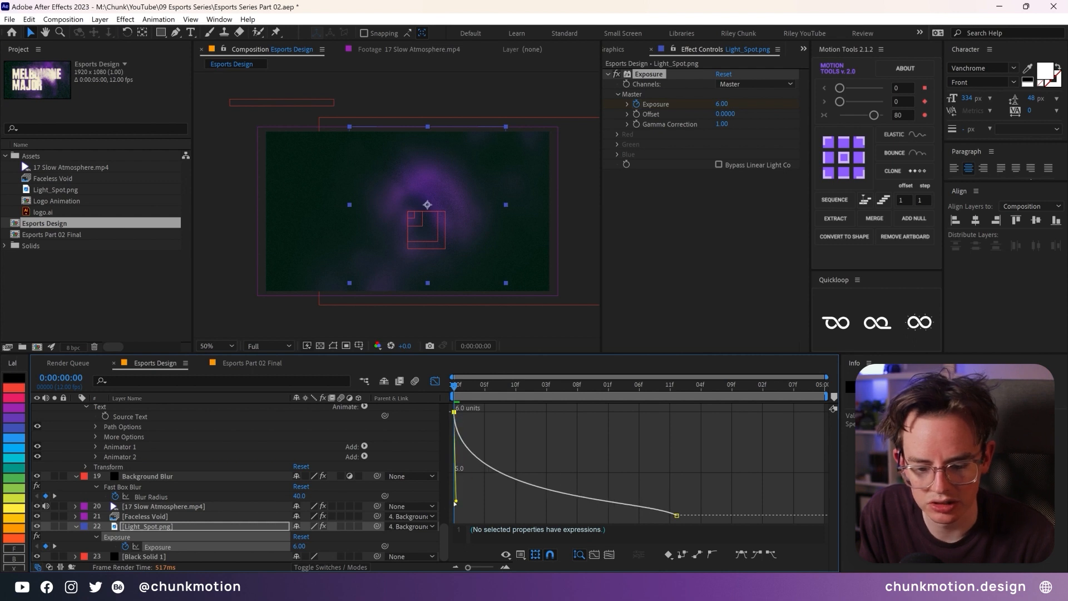
pyautogui.moveTo(676, 516); pyautogui.dragTo(468, 513)
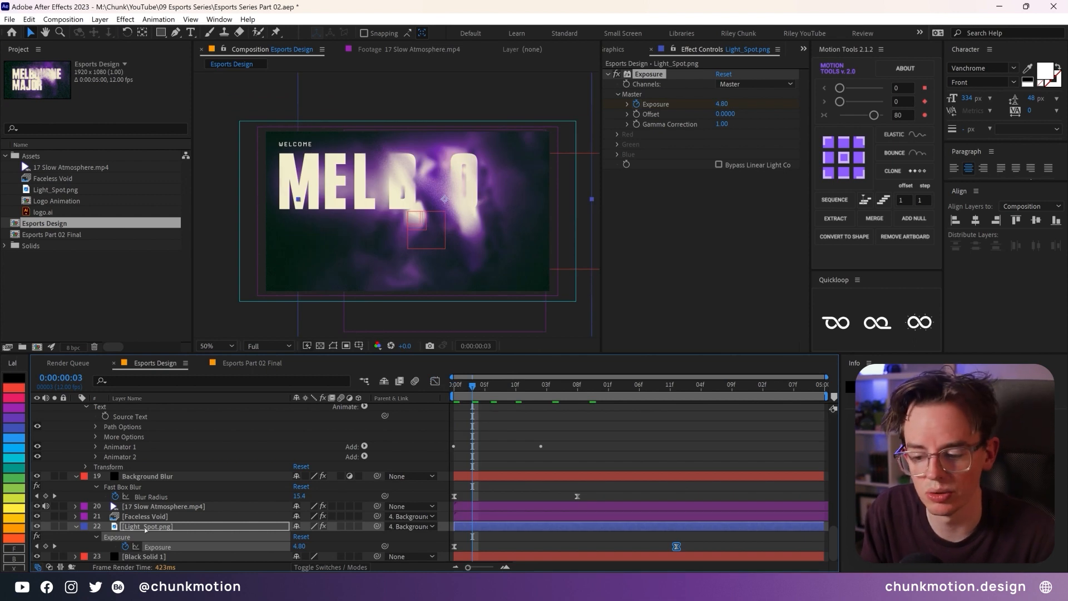
# Step: Solo the Fractal Noise layer in the Esports Design composition at 0:00:02:00
pyautogui.scroll(10, 177, 497)
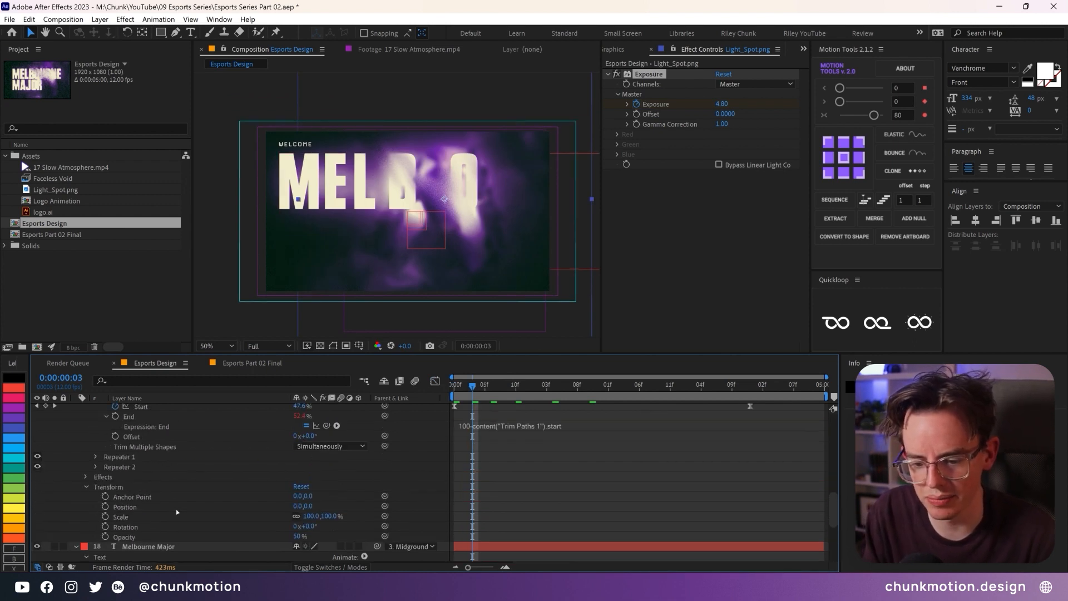
pyautogui.scroll(2, 177, 492)
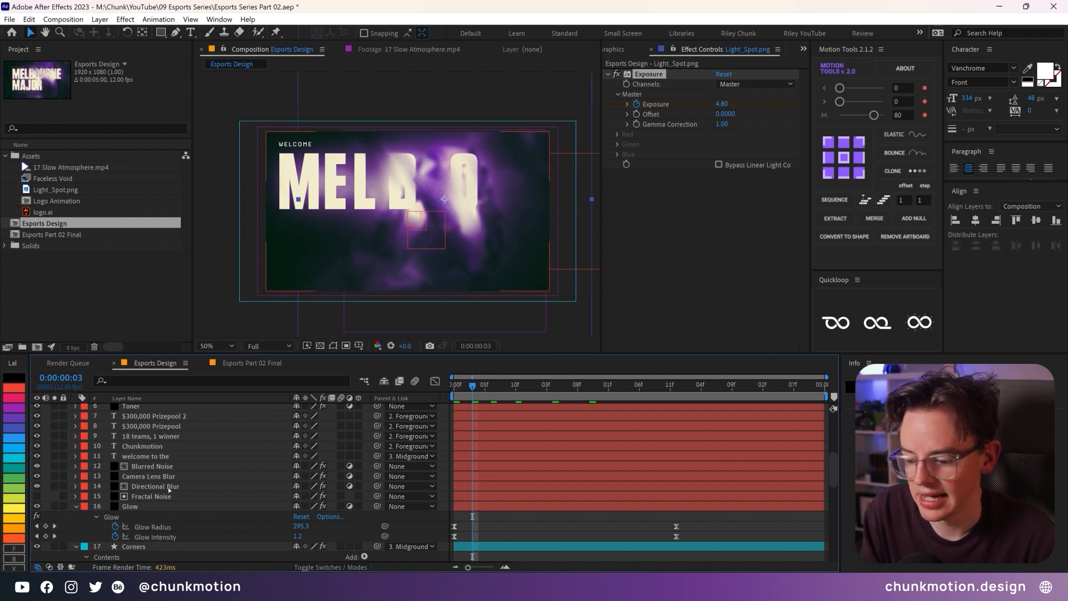
pyautogui.scroll(1, 168, 489)
pyautogui.click(167, 527)
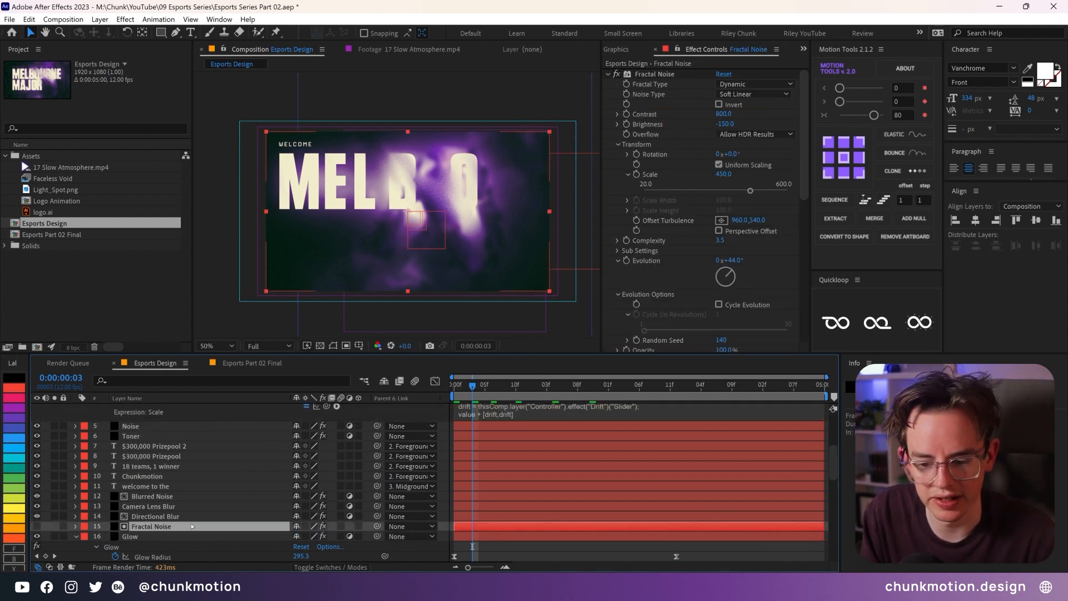
pyautogui.moveTo(509, 388); pyautogui.dragTo(602, 388)
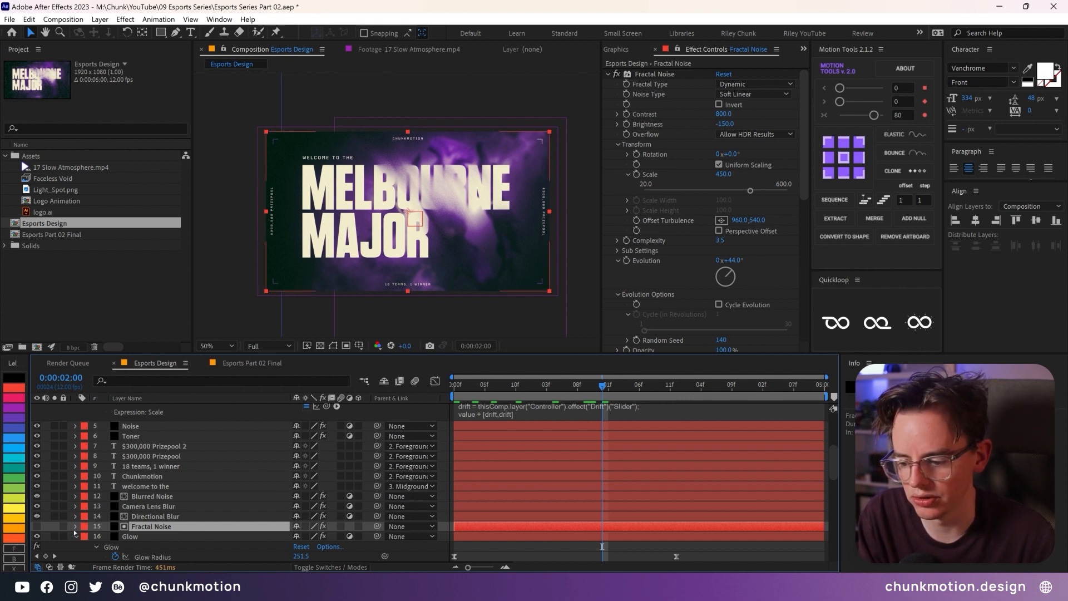
pyautogui.click(54, 526)
pyautogui.click(54, 527)
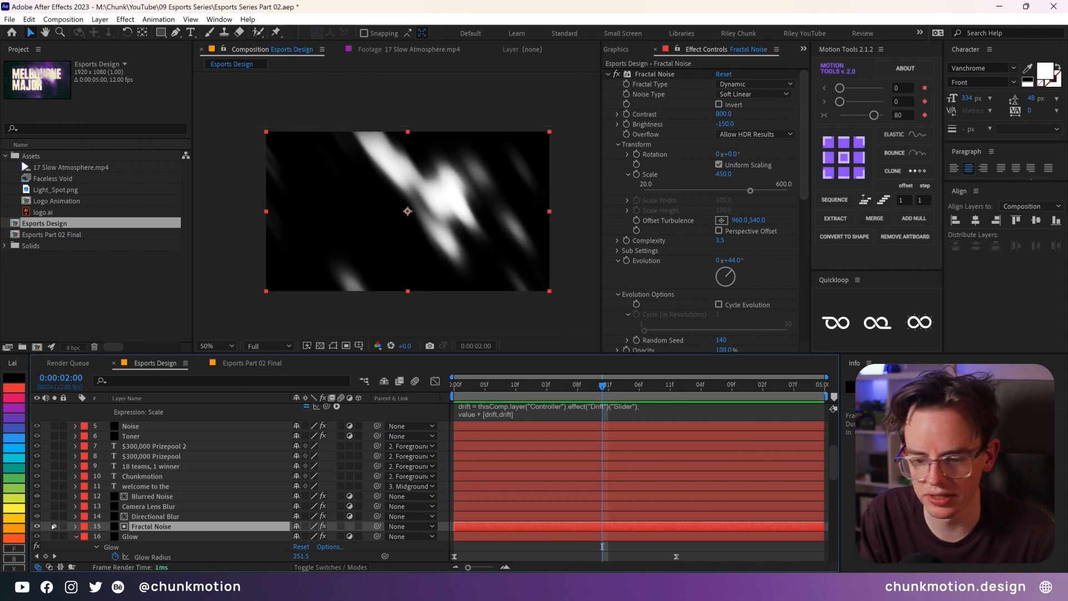
# Step: Add an Evolution keyframe to the Fractal Noise effect at the first frame and reveal it in the timeline
pyautogui.moveTo(461, 386); pyautogui.dragTo(429, 398)
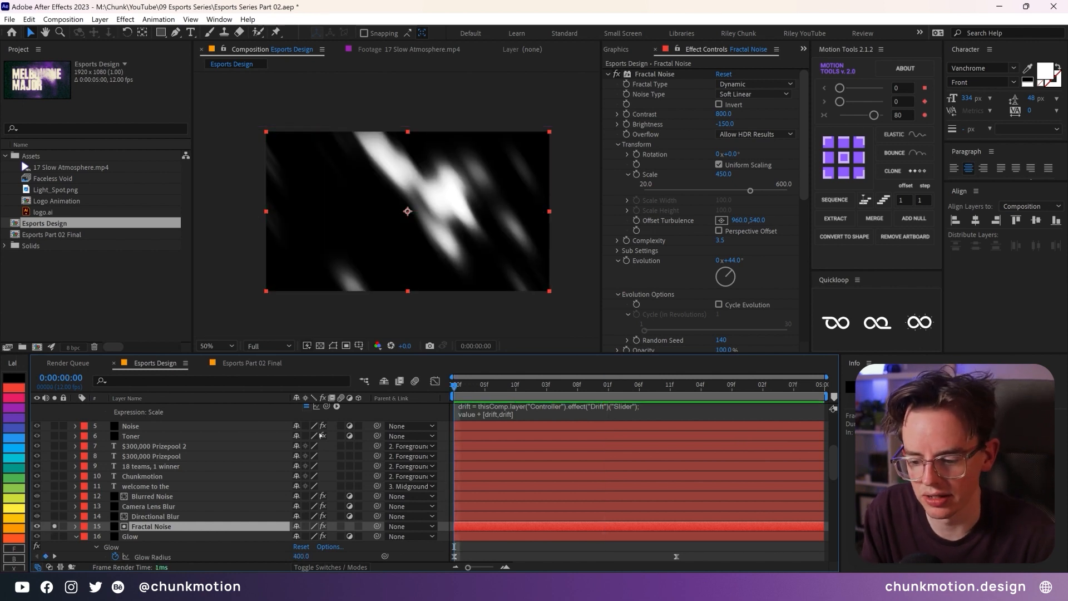
pyautogui.click(627, 263)
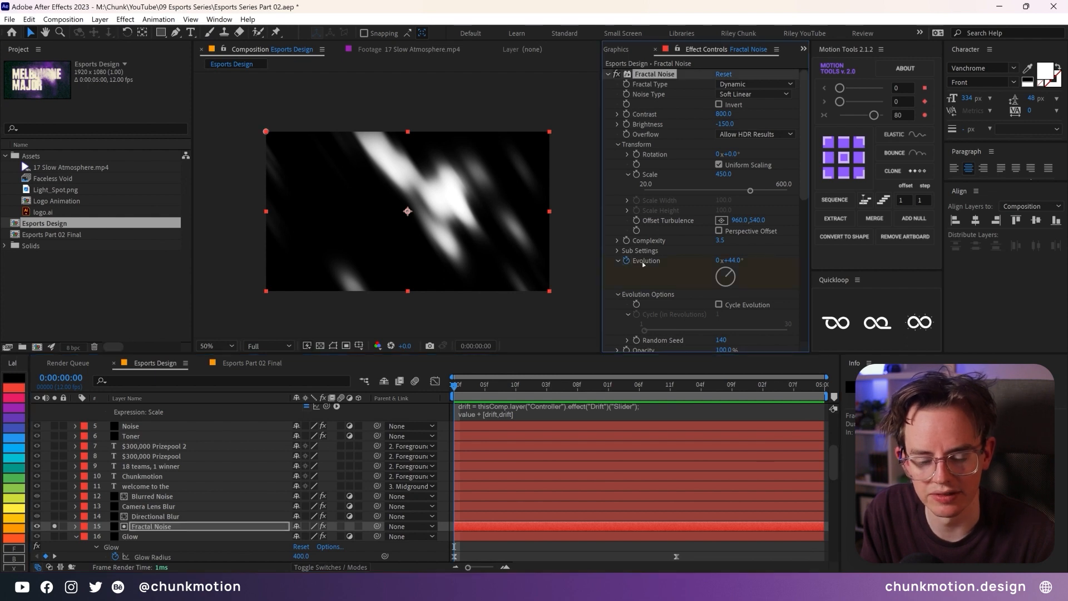
pyautogui.press('u')
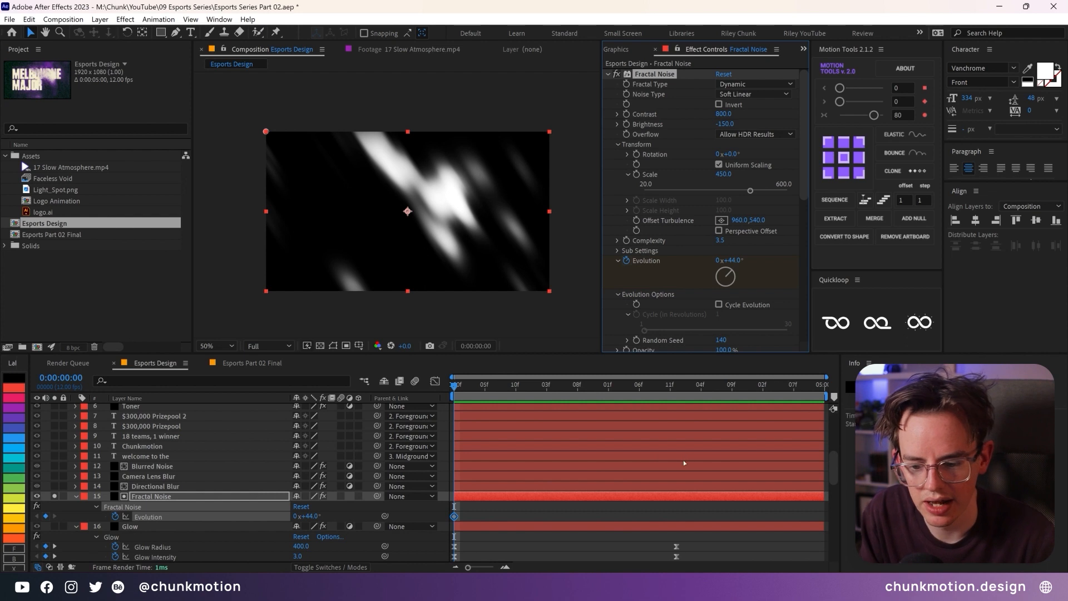
# Step: Increase the Fractal Noise Evolution by 180° at 0:00:04:11 and preview the moving pattern
pyautogui.press('space')
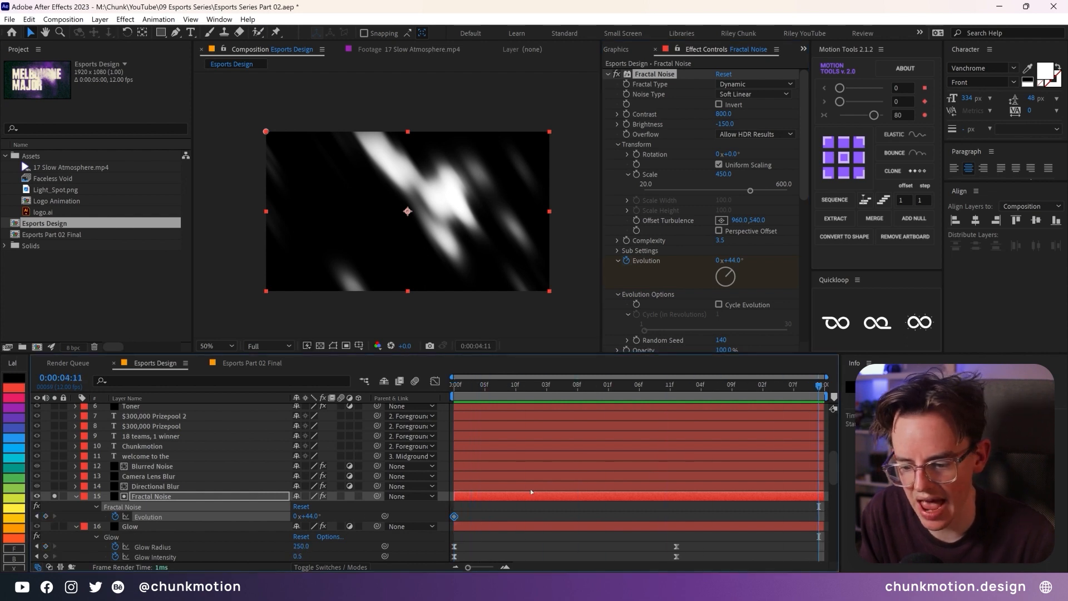
pyautogui.click(310, 516)
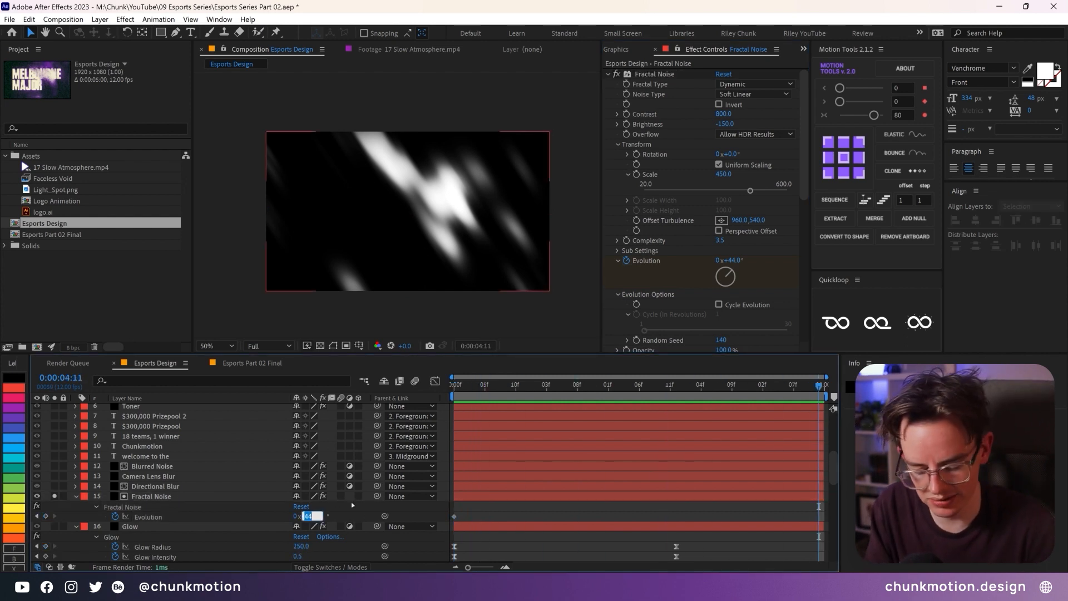
pyautogui.press('Right')
pyautogui.write('+180')
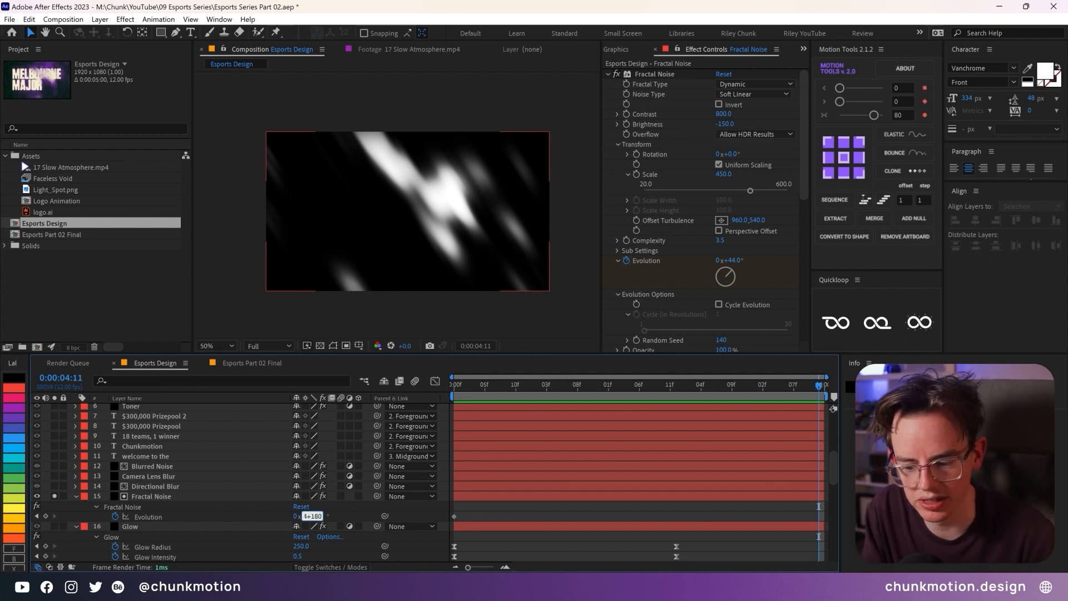
pyautogui.press('Return')
pyautogui.press('space')
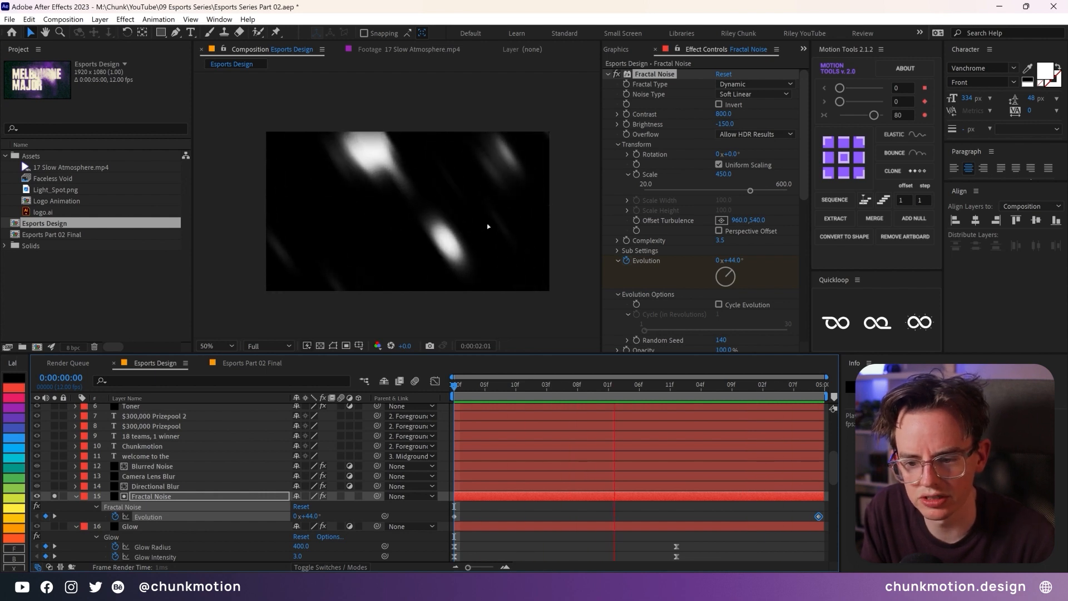
pyautogui.press('space')
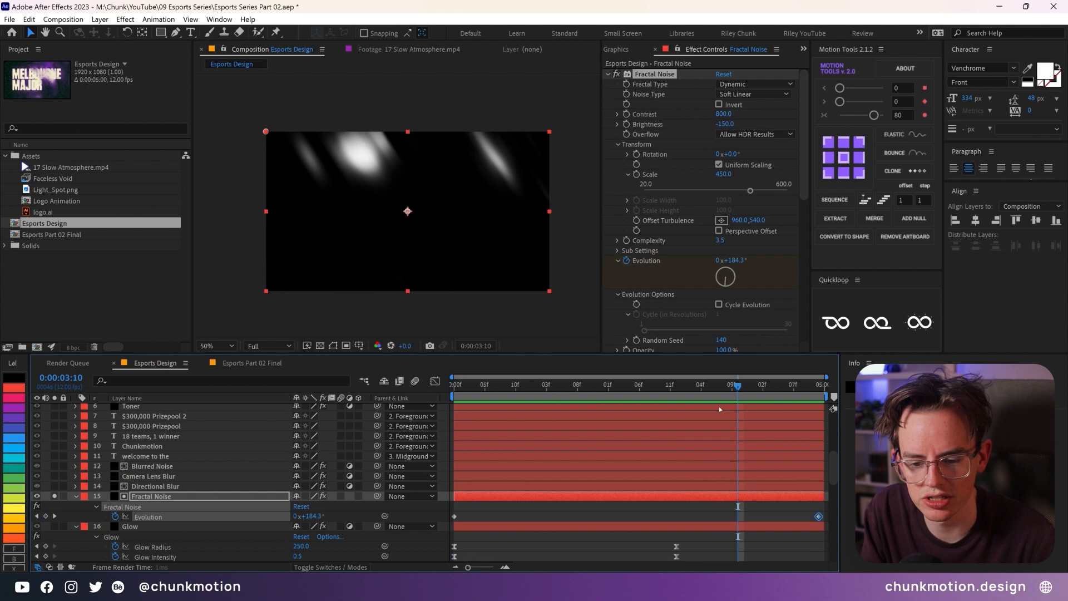
# Step: Try Random Seed values of 150 and 160 for the Fractal Noise, settle on 180, and check the pattern over time
pyautogui.moveTo(677, 388); pyautogui.dragTo(600, 376)
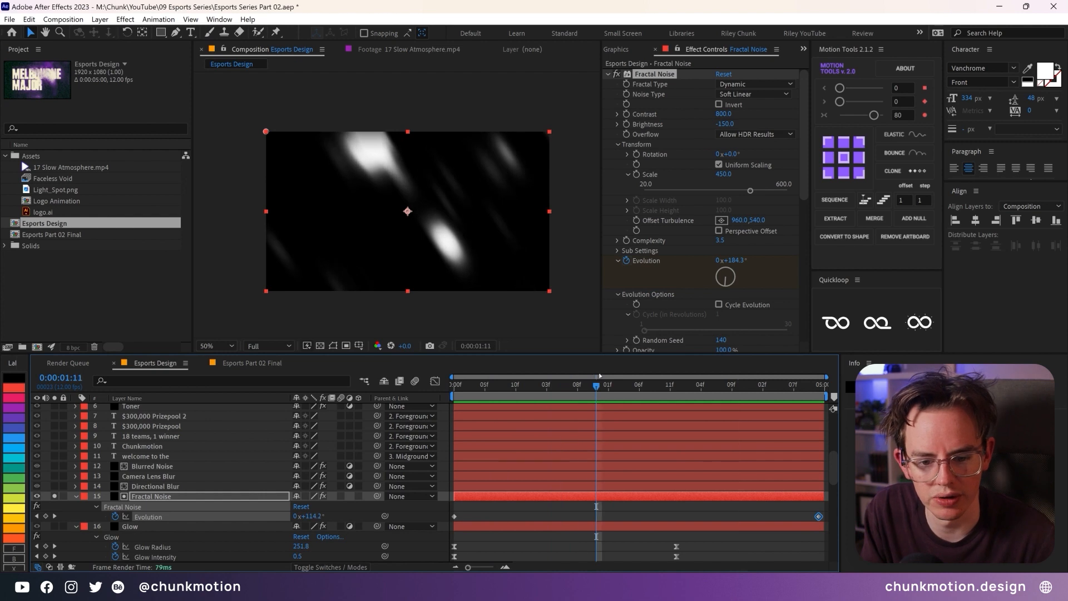
pyautogui.click(722, 340)
pyautogui.write('150')
pyautogui.press('Return')
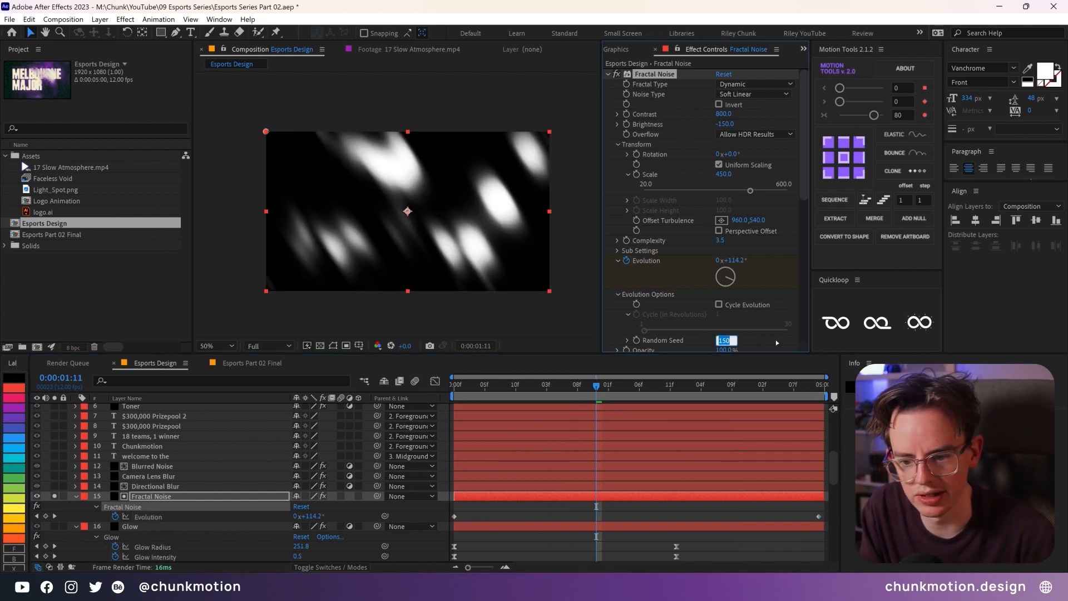
pyautogui.write('160')
pyautogui.press('Return')
pyautogui.write('180')
pyautogui.press('Return')
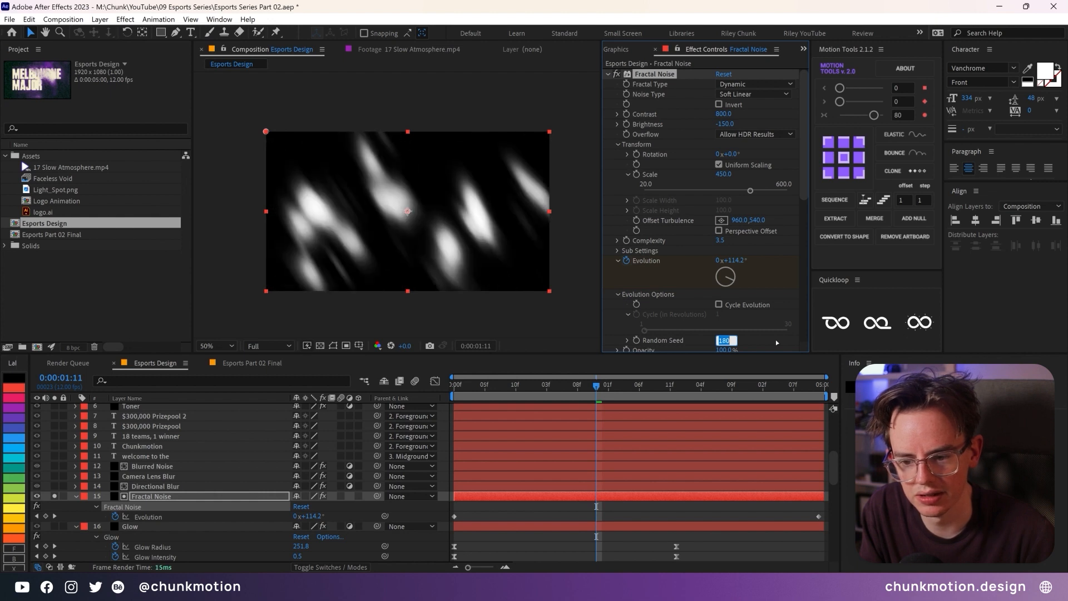
pyautogui.moveTo(463, 384); pyautogui.dragTo(619, 421)
pyautogui.click(629, 512)
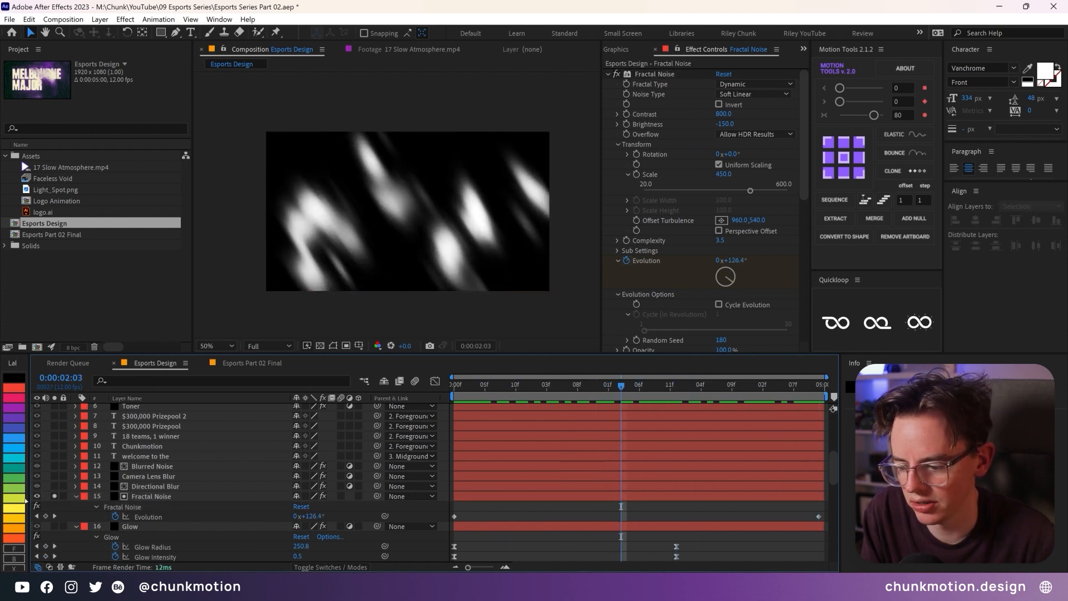
# Step: Turn off the Fractal Noise layer's solo and preview the full Esports Design composition from the first frame
pyautogui.click(54, 496)
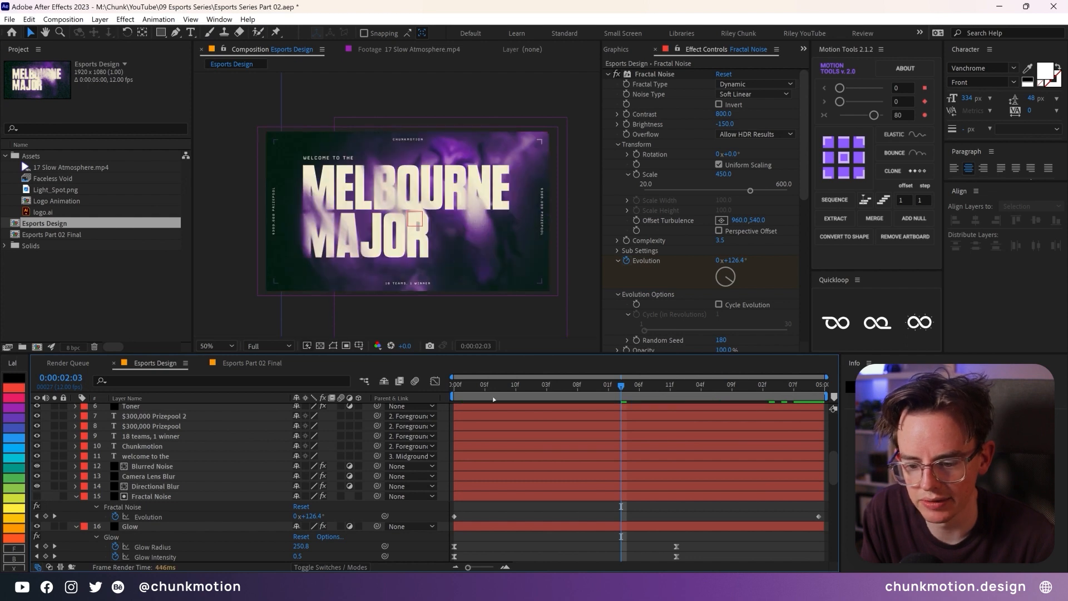
pyautogui.press('Home')
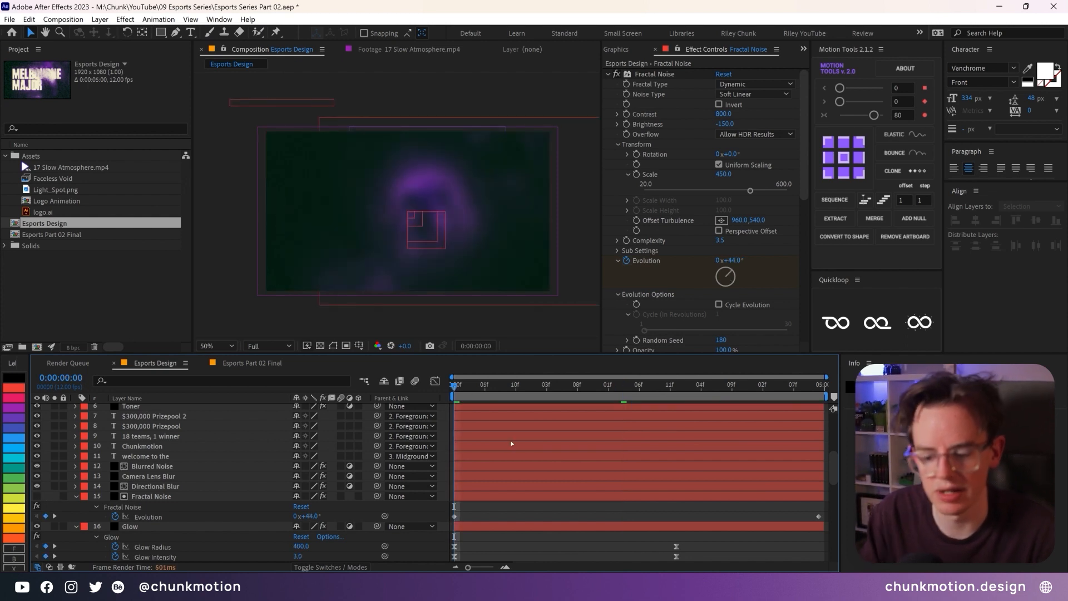
pyautogui.press('space')
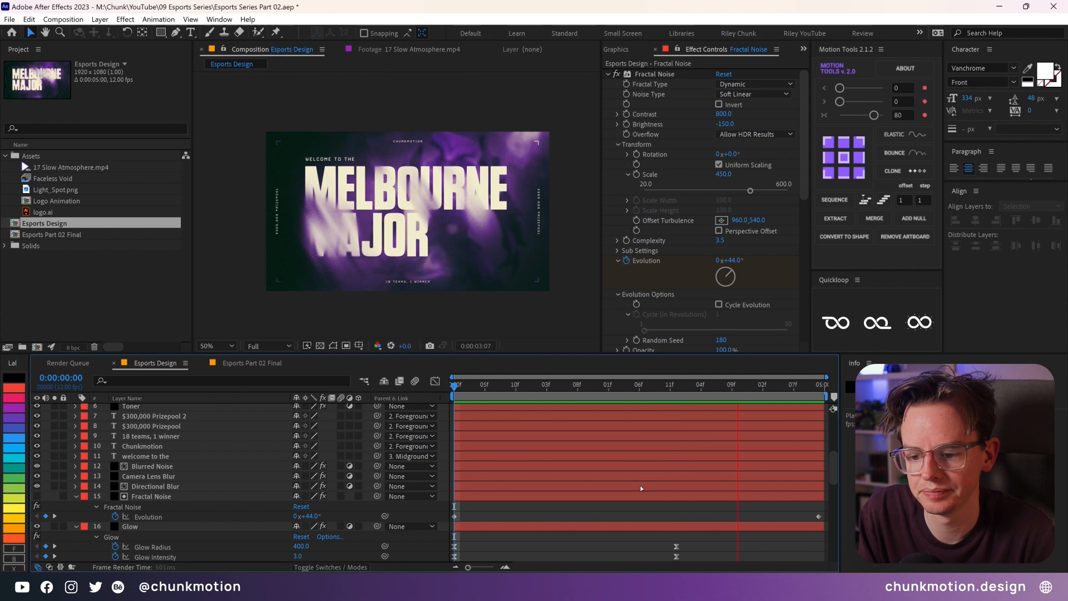
pyautogui.press('space')
pyautogui.scroll(-1, 724, 490)
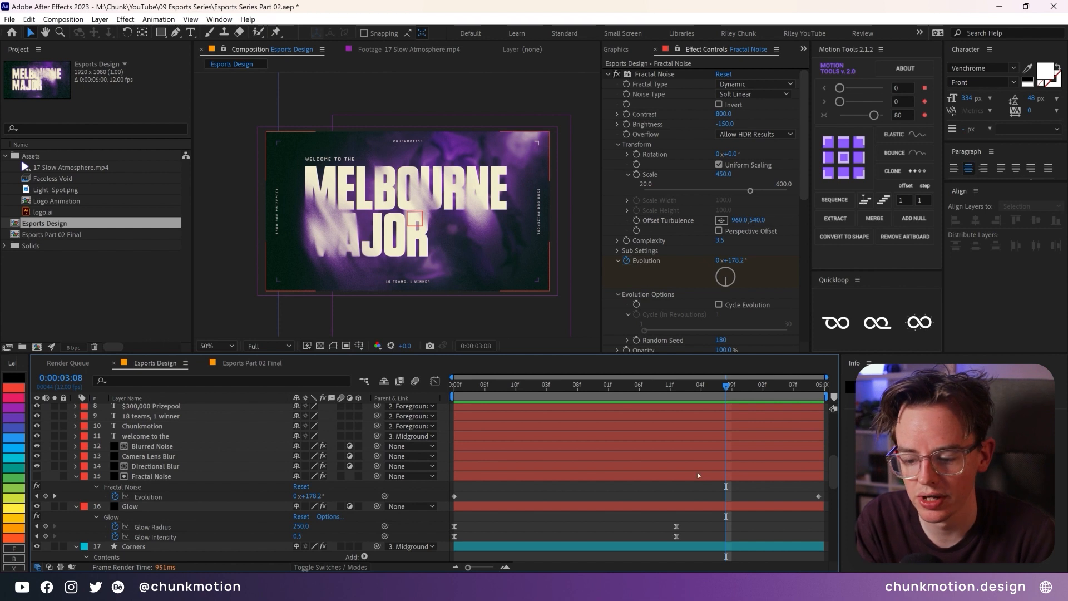
# Step: Open the Esports Part 02 Final composition, fit its timeline, and play it from the start to examine the logo intro
pyautogui.click(253, 362)
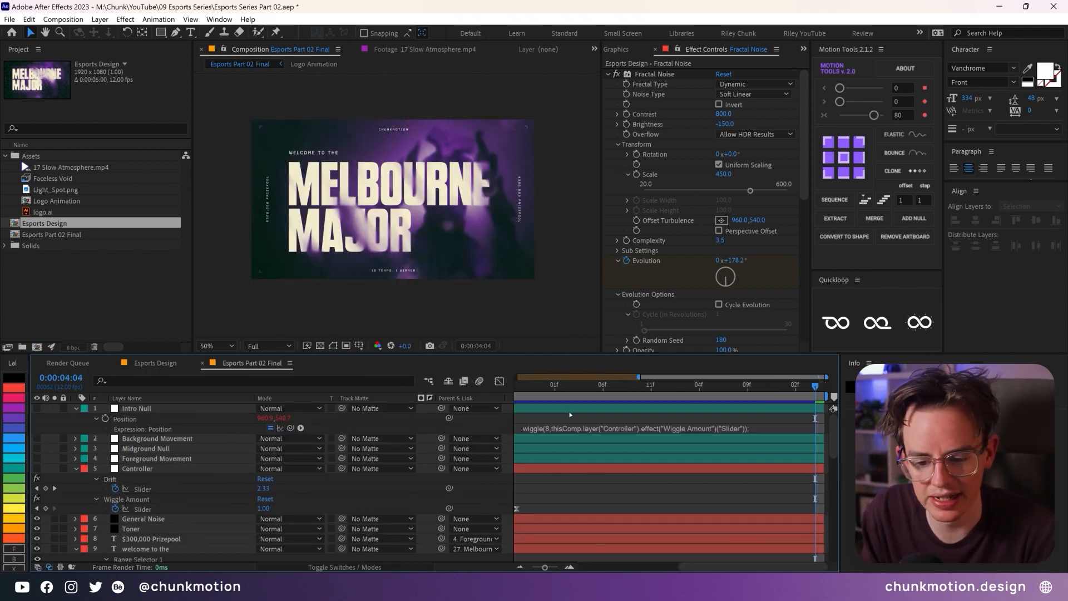
pyautogui.scroll(-2, 570, 415)
pyautogui.moveTo(629, 460); pyautogui.dragTo(860, 442)
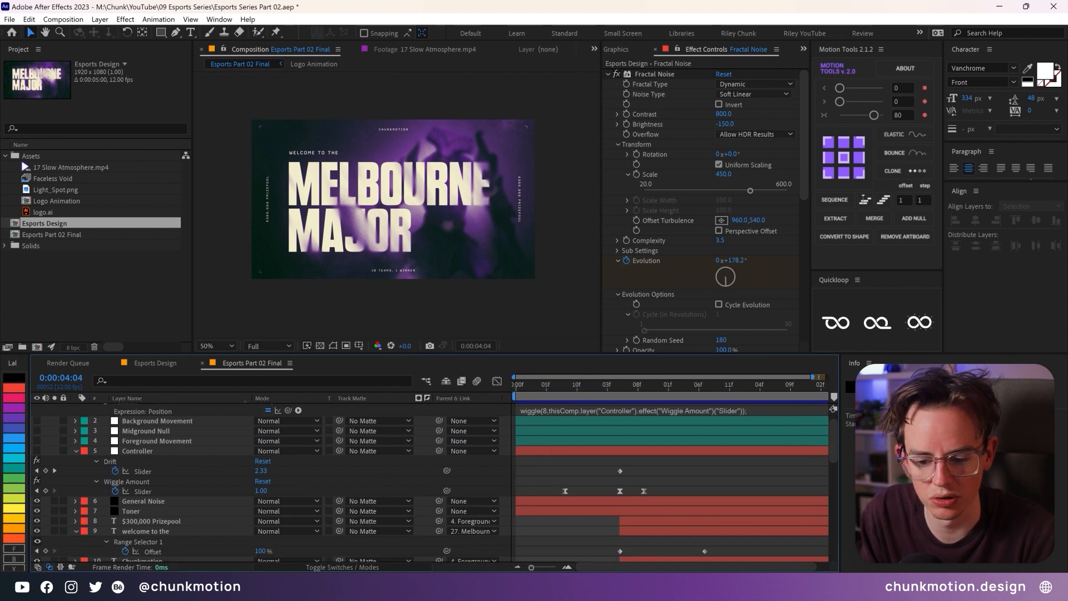
pyautogui.moveTo(247, 398); pyautogui.dragTo(211, 398)
pyautogui.scroll(1, 631, 488)
pyautogui.press('Home')
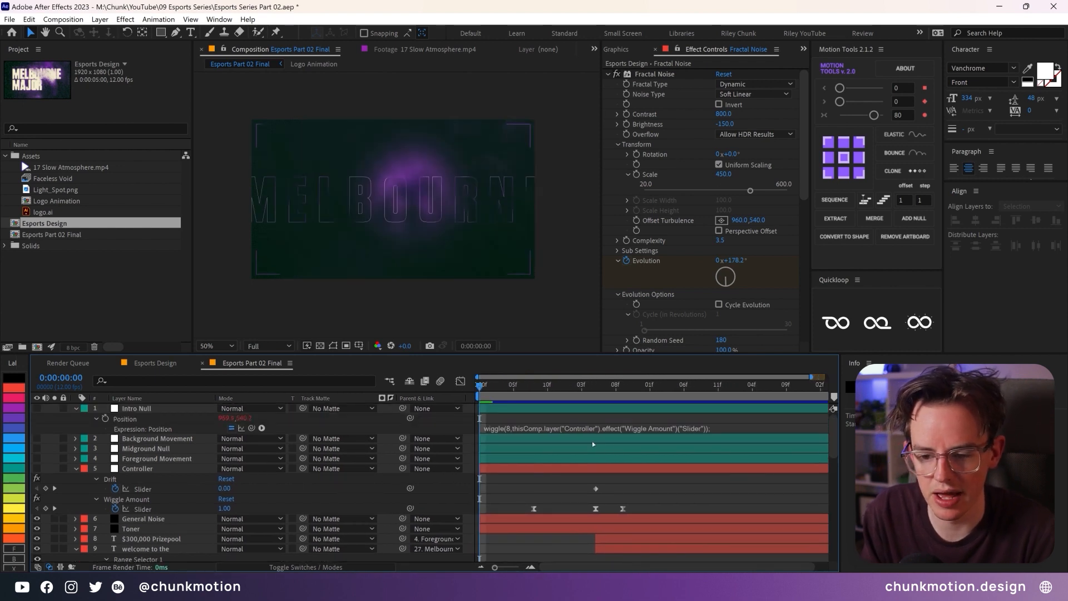
pyautogui.press('space')
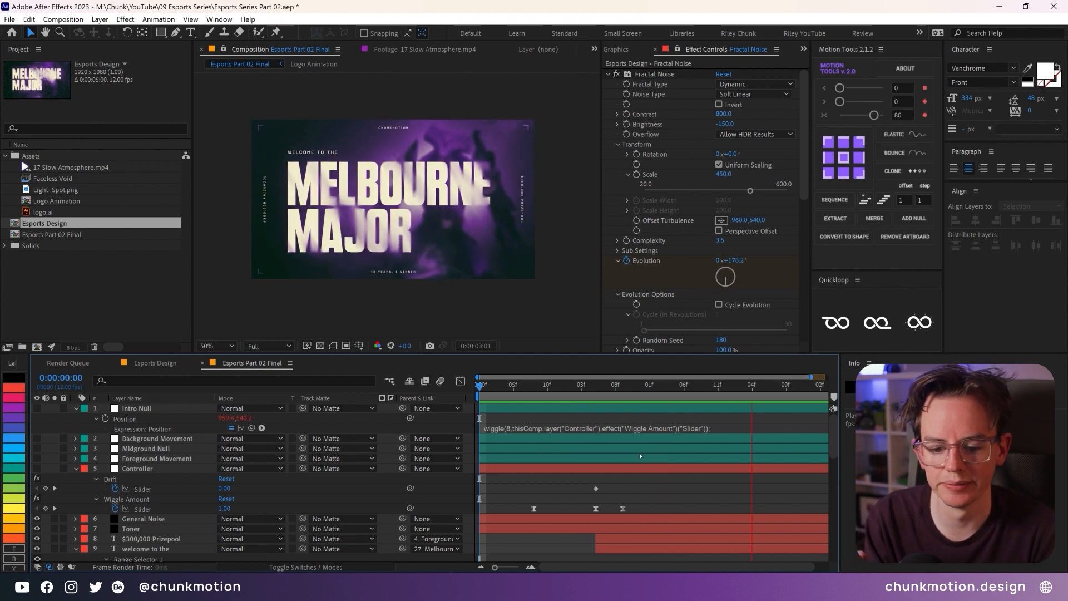
pyautogui.moveTo(543, 392)
pyautogui.mouseDown()
pyautogui.moveTo(567, 392)
pyautogui.moveTo(526, 394)
pyautogui.moveTo(562, 401)
pyautogui.mouseUp()
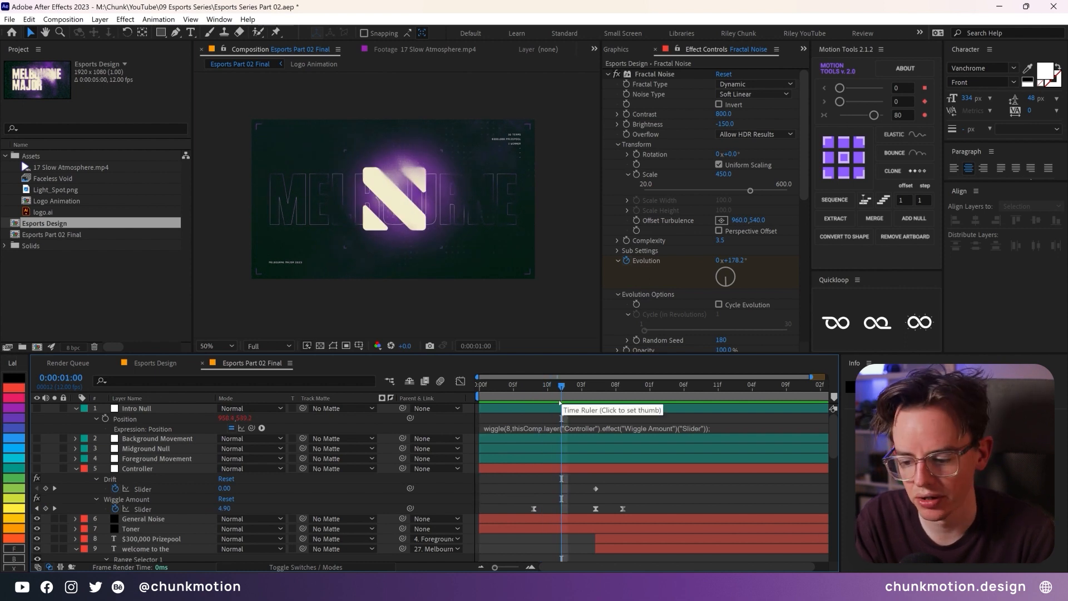
# Step: Open the Logo Animation precomp and examine the logo.ai Position, Scale and Rotation keyframes at the first frame
pyautogui.scroll(-5, 181, 513)
pyautogui.scroll(-2, 181, 513)
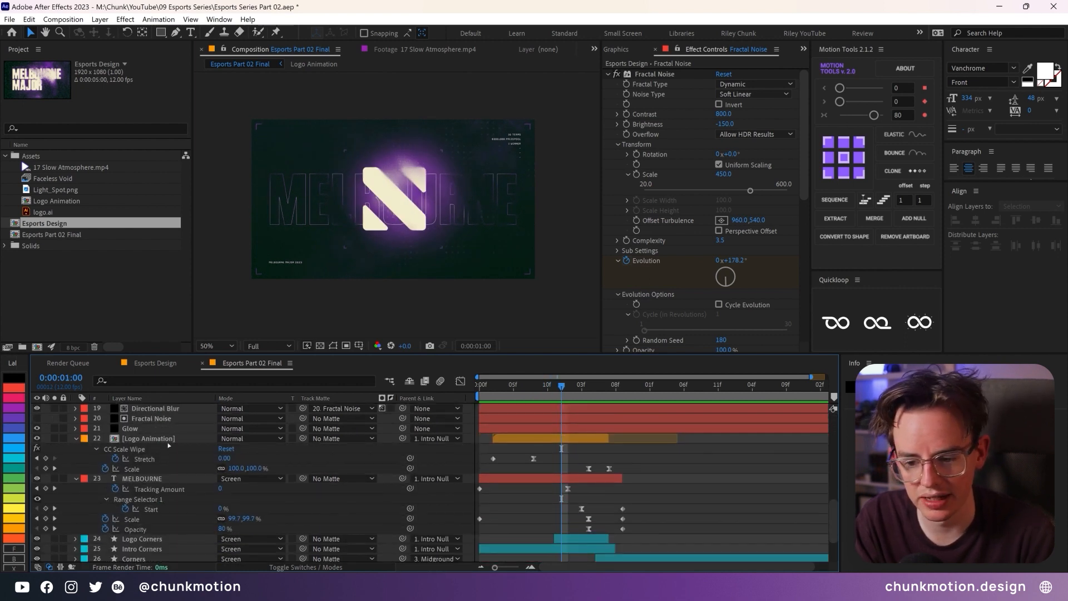
pyautogui.doubleClick(167, 438)
pyautogui.scroll(1, 422, 219)
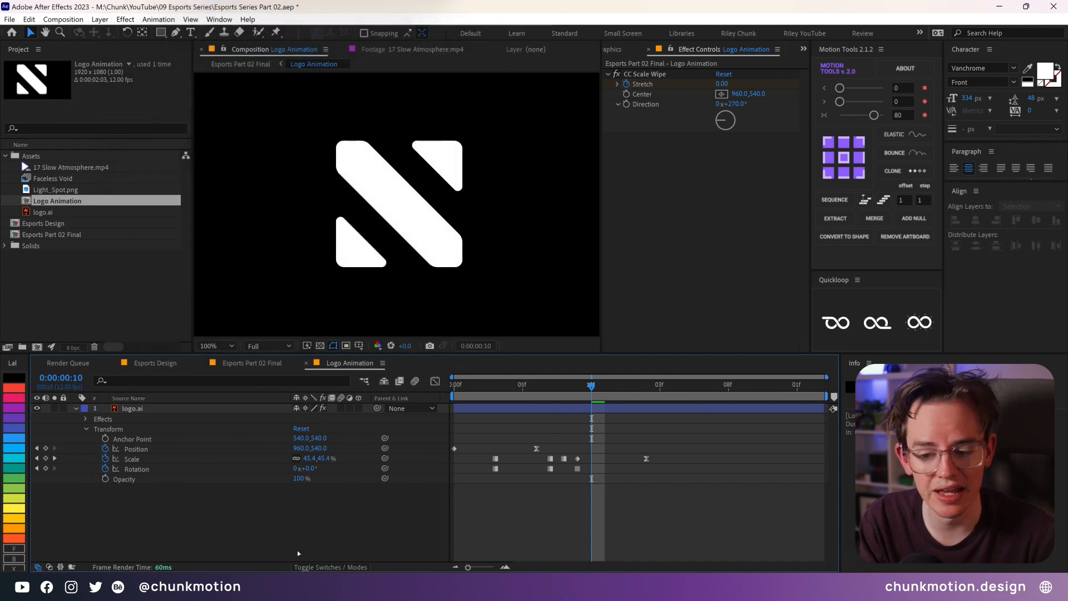
pyautogui.click(457, 389)
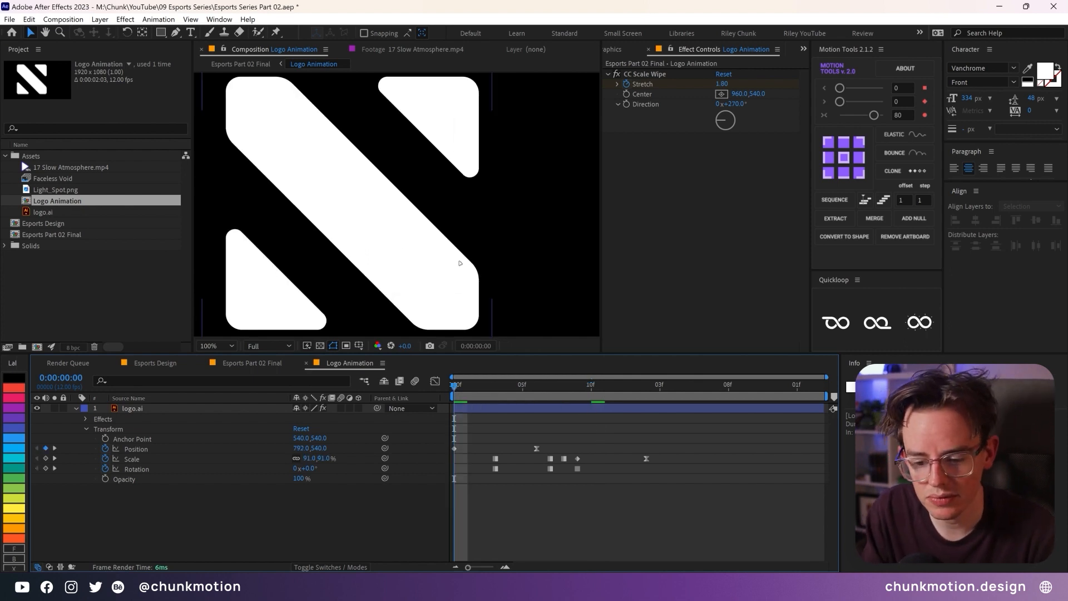
pyautogui.press(',')
pyautogui.moveTo(482, 454); pyautogui.dragTo(569, 475)
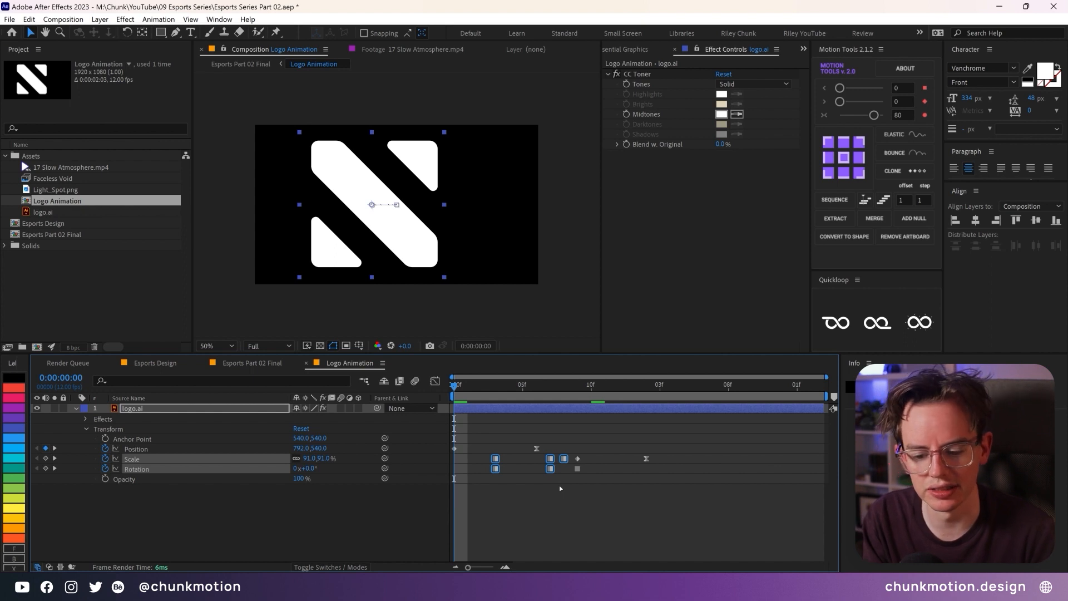
pyautogui.click(558, 485)
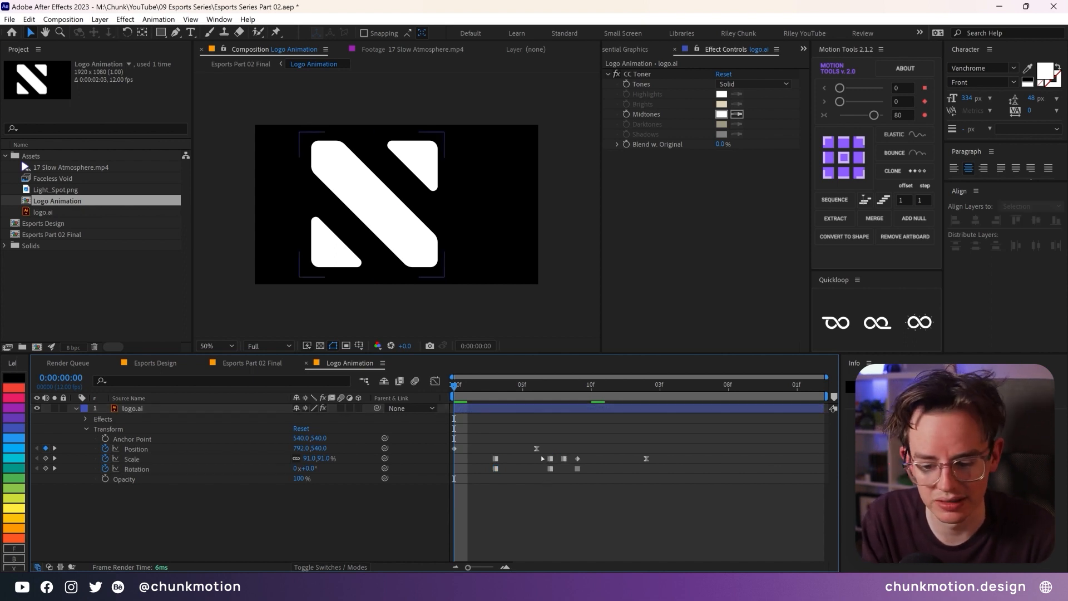
# Step: Scrub and play the logo.ai animation in the precomp and return to the Esports Part 02 Final composition
pyautogui.moveTo(456, 378); pyautogui.dragTo(649, 374)
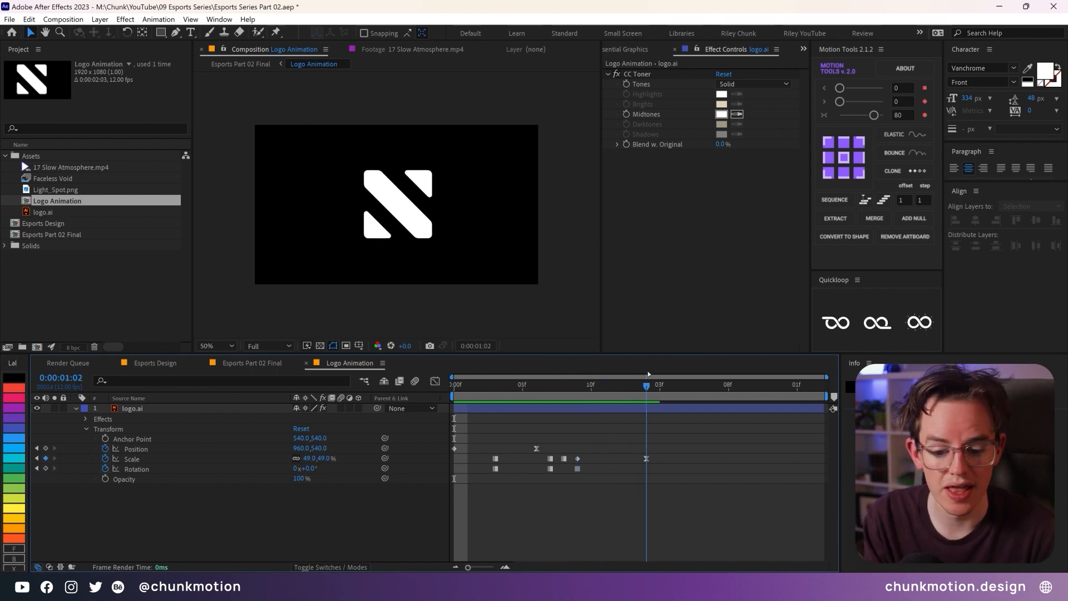
pyautogui.click(648, 406)
pyautogui.press('space')
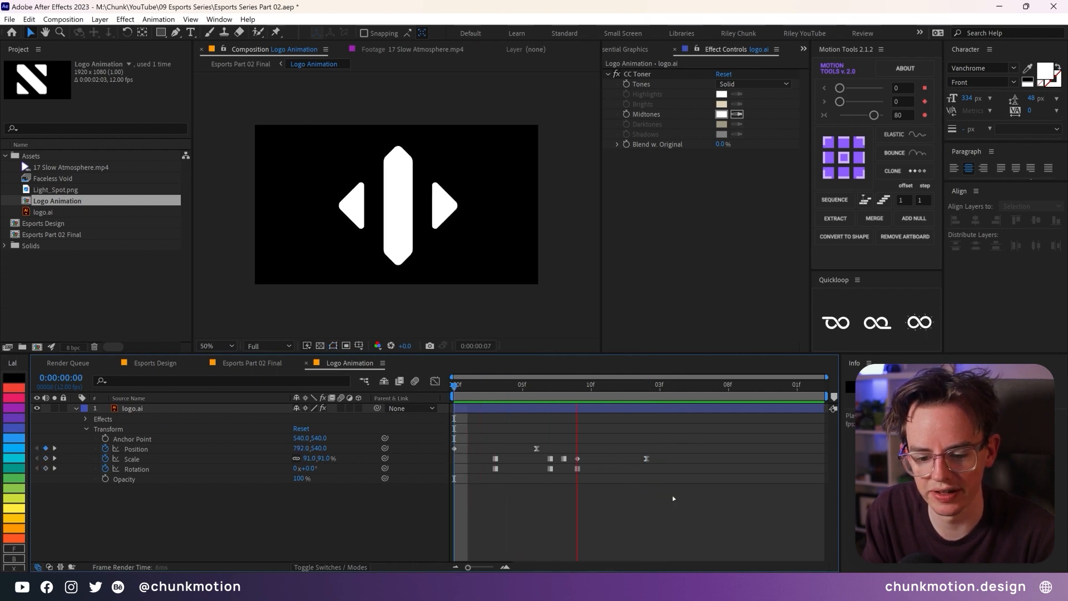
pyautogui.press('space')
pyautogui.click(549, 396)
pyautogui.moveTo(550, 398); pyautogui.dragTo(462, 425)
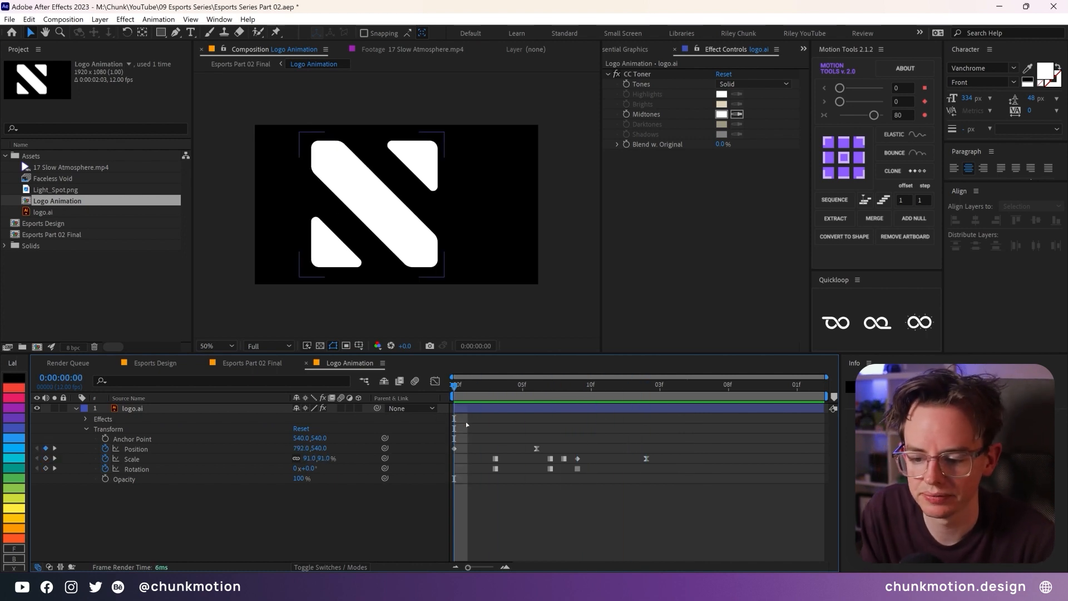
pyautogui.click(248, 365)
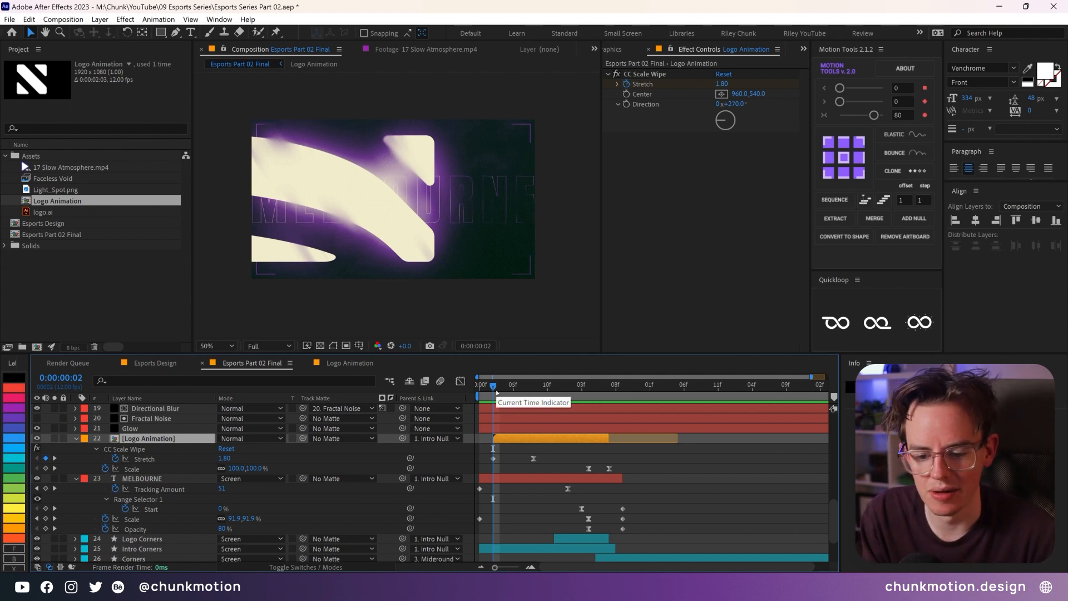
# Step: Solo the MELBOURNE text layer at frame 4 and examine its outline, fill and stroke settings
pyautogui.moveTo(493, 389)
pyautogui.mouseDown()
pyautogui.moveTo(527, 388)
pyautogui.moveTo(478, 389)
pyautogui.moveTo(534, 383)
pyautogui.moveTo(616, 397)
pyautogui.moveTo(591, 405)
pyautogui.moveTo(486, 389)
pyautogui.moveTo(535, 388)
pyautogui.moveTo(509, 397)
pyautogui.mouseUp()
pyautogui.click(528, 482)
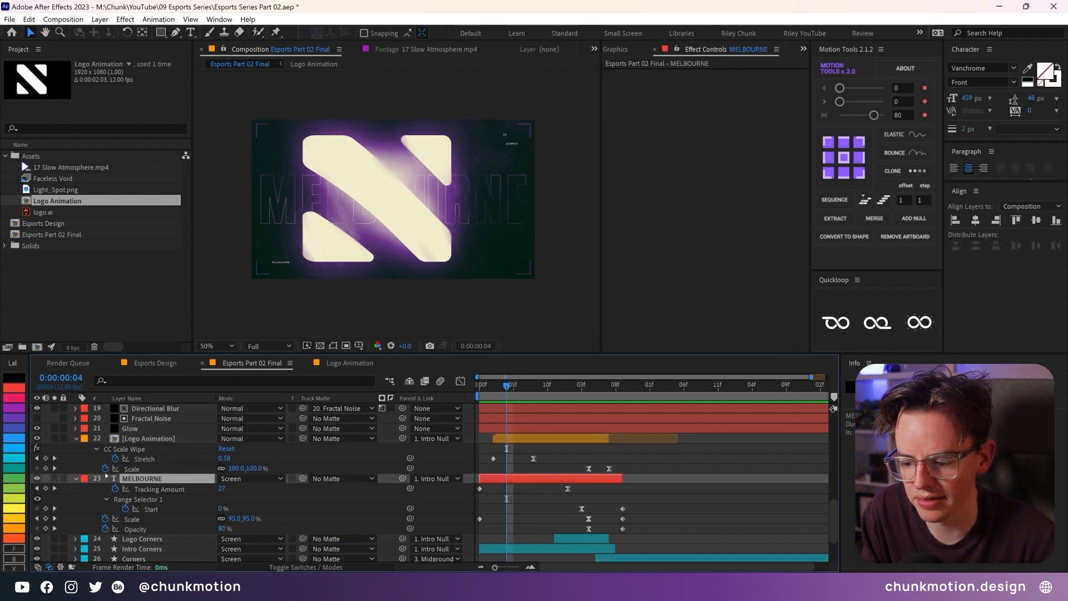
pyautogui.click(55, 478)
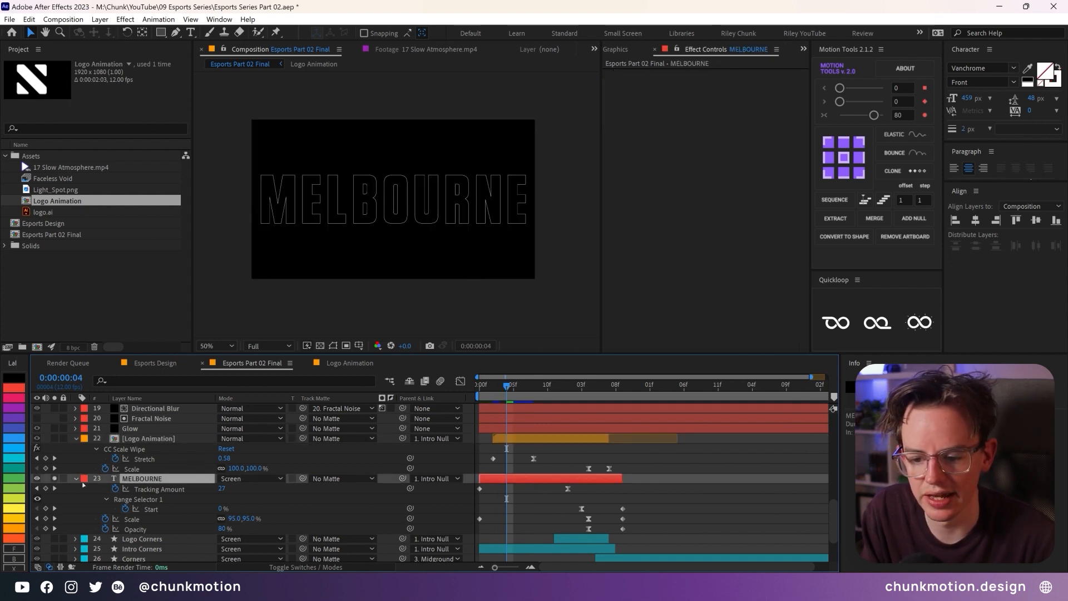
pyautogui.press('.')
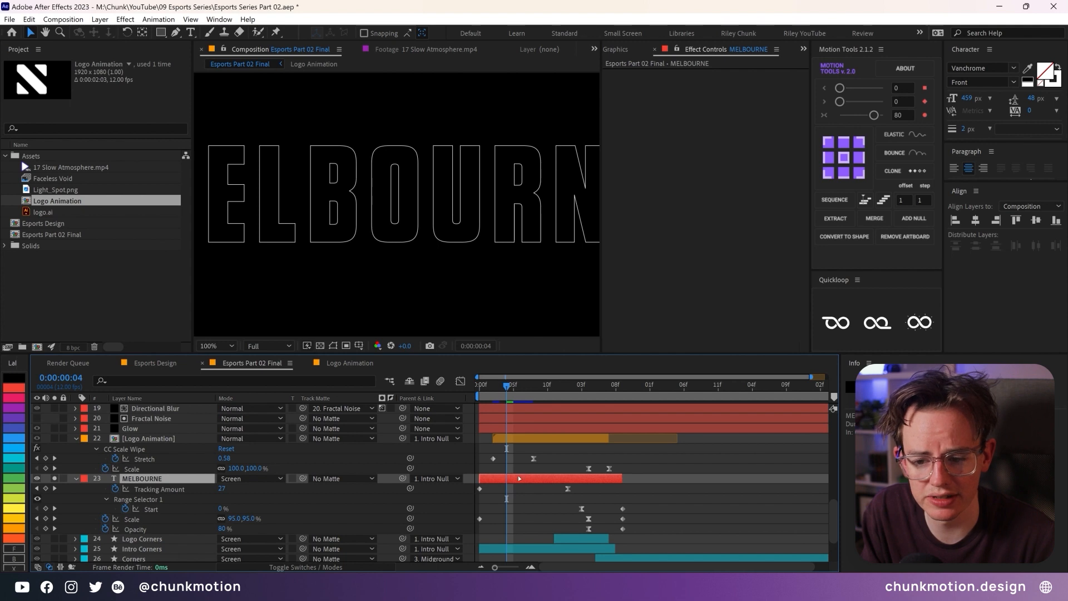
pyautogui.press(',')
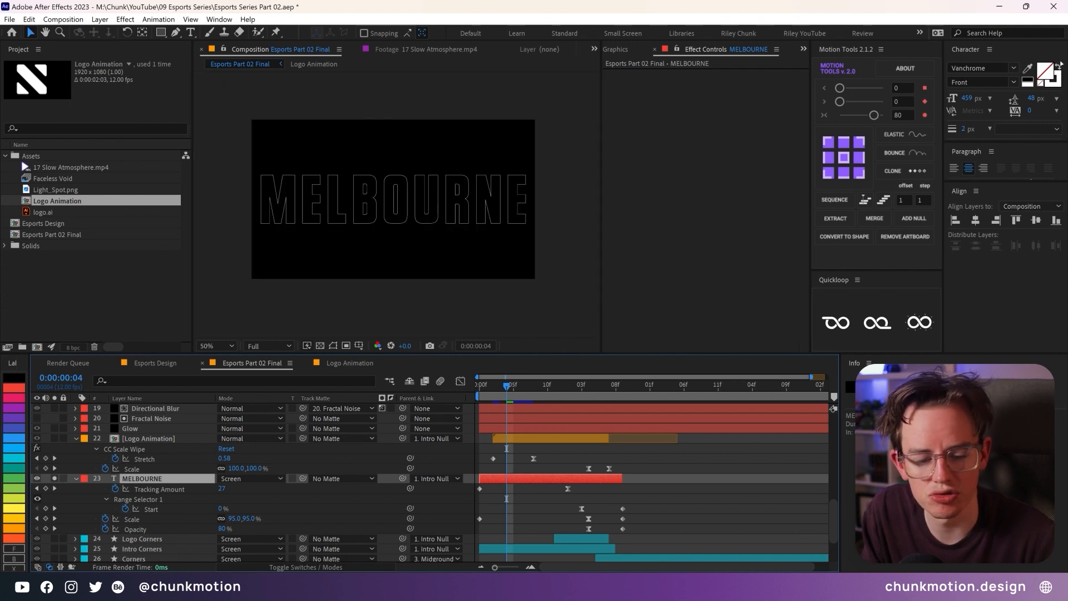
pyautogui.click(1057, 66)
pyautogui.click(1058, 67)
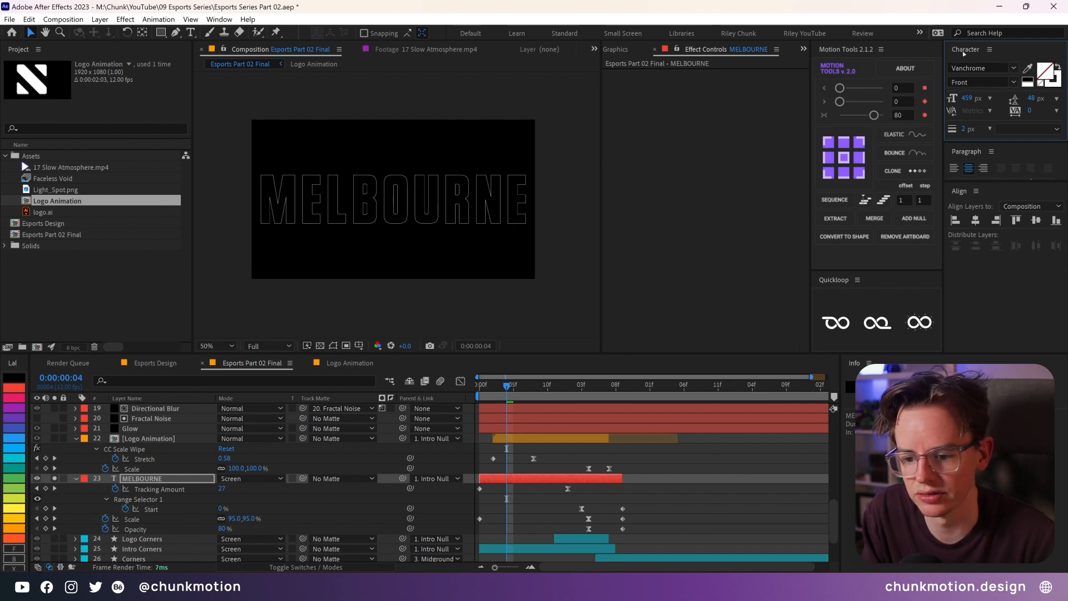
pyautogui.scroll(1, 363, 210)
pyautogui.scroll(-1, 367, 213)
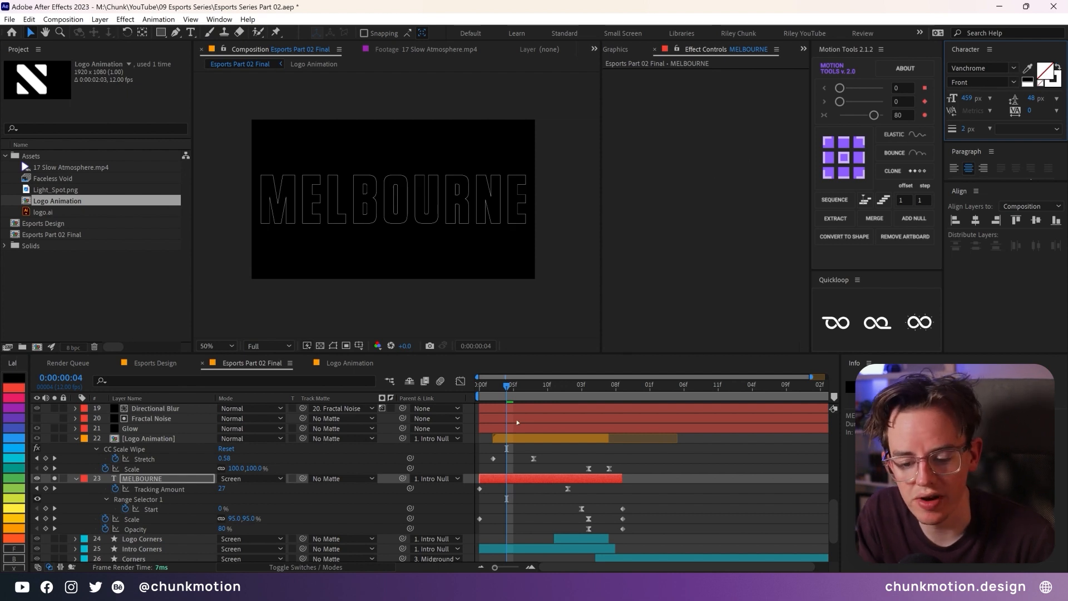
# Step: Open the MELBOURNE layer's text animators at the first frame, examine the available animator properties, and play the tracking animation
pyautogui.moveTo(505, 386); pyautogui.dragTo(472, 391)
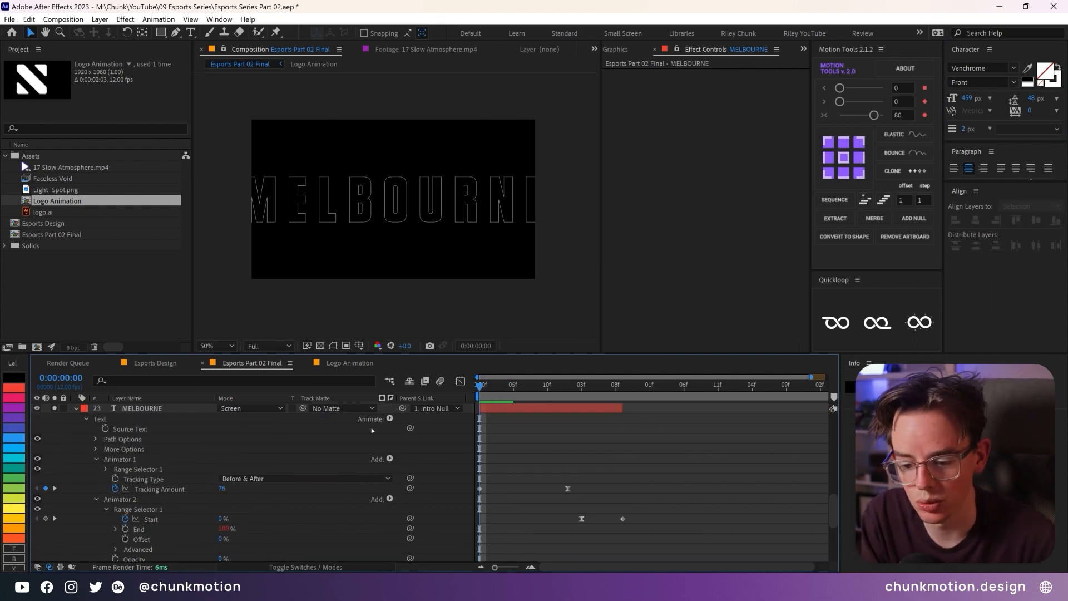
pyautogui.click(390, 419)
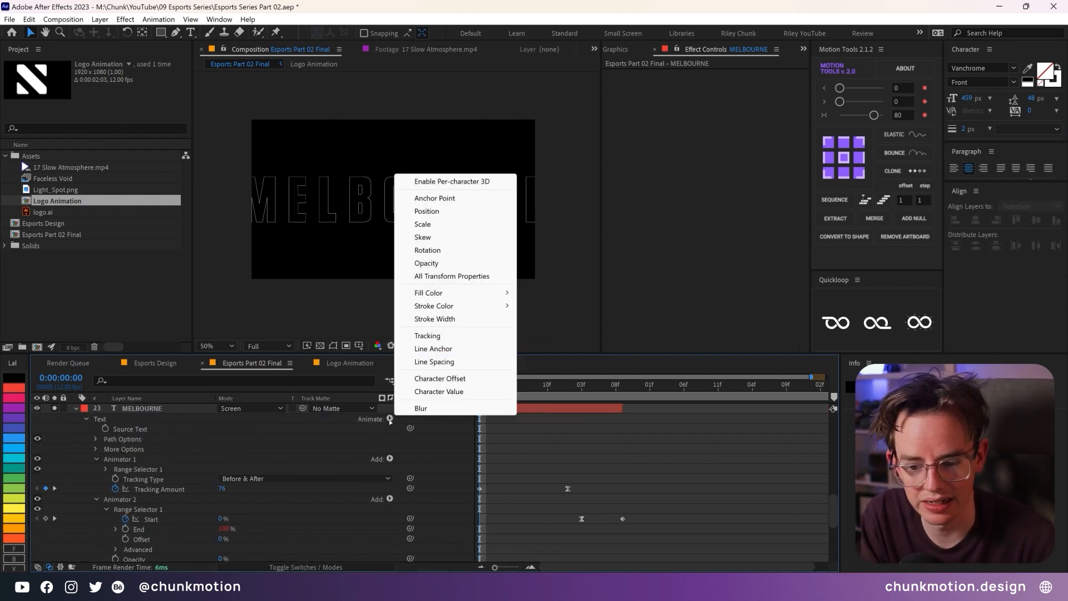
pyautogui.click(456, 337)
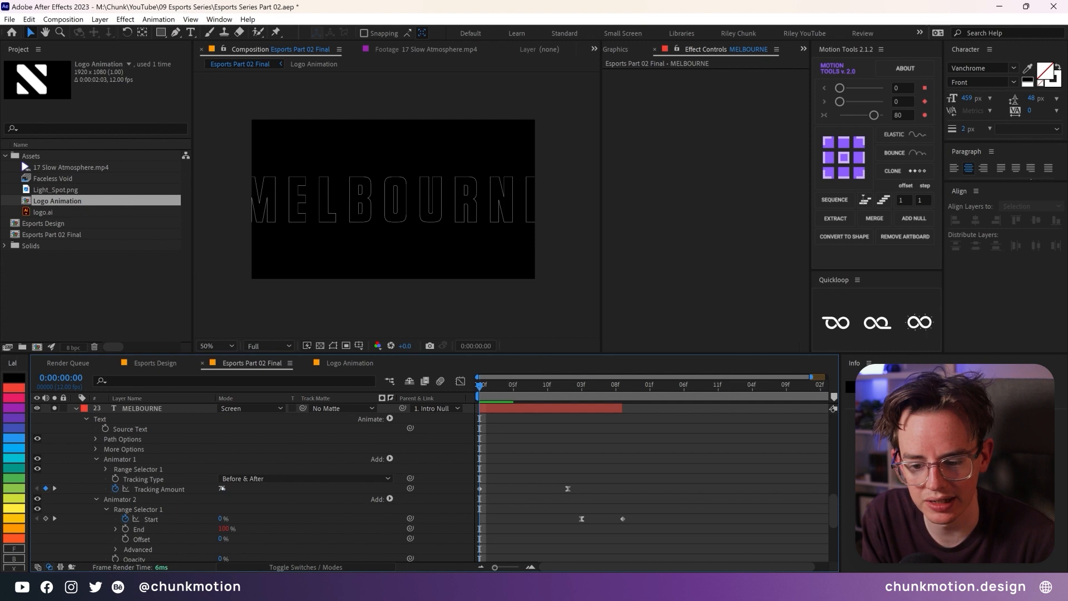
pyautogui.press('space')
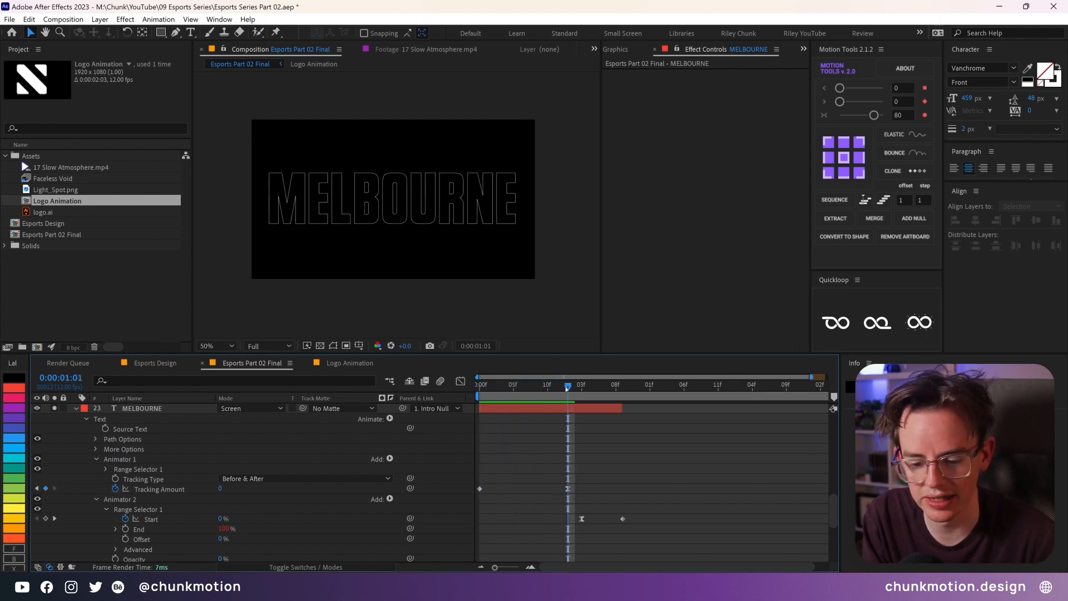
# Step: Examine the Tracking Amount keyframes up to 0:00:01:01 and show only the MELBOURNE layer's animated properties
pyautogui.moveTo(581, 483); pyautogui.dragTo(477, 494)
pyautogui.click(517, 483)
pyautogui.moveTo(567, 385)
pyautogui.mouseDown()
pyautogui.moveTo(479, 386)
pyautogui.moveTo(568, 385)
pyautogui.mouseUp()
pyautogui.click(156, 410)
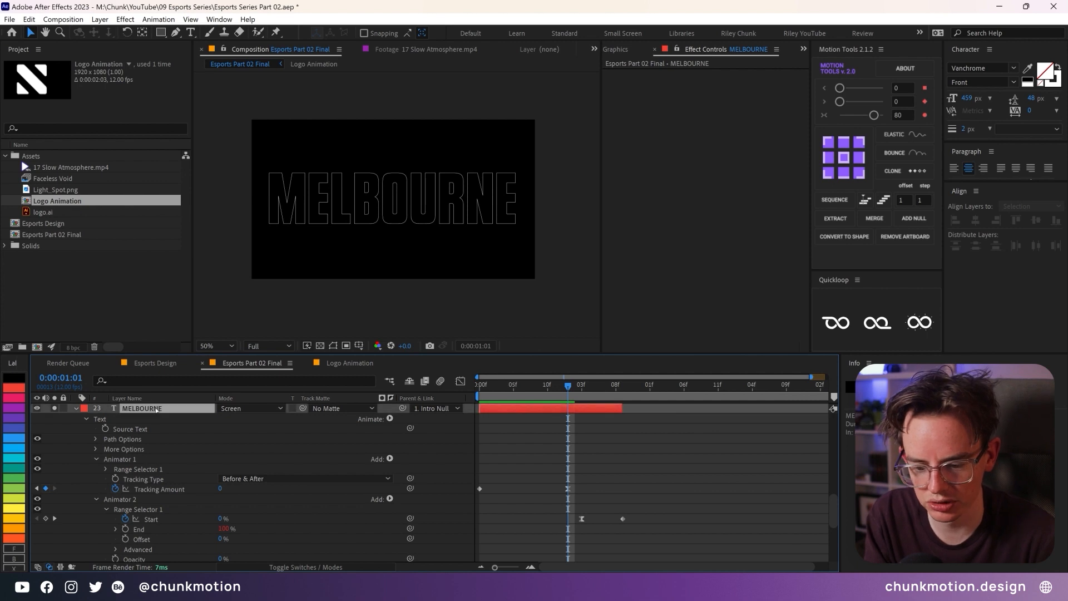
pyautogui.press('u')
pyautogui.moveTo(568, 385)
pyautogui.mouseDown()
pyautogui.moveTo(589, 386)
pyautogui.moveTo(575, 386)
pyautogui.mouseUp()
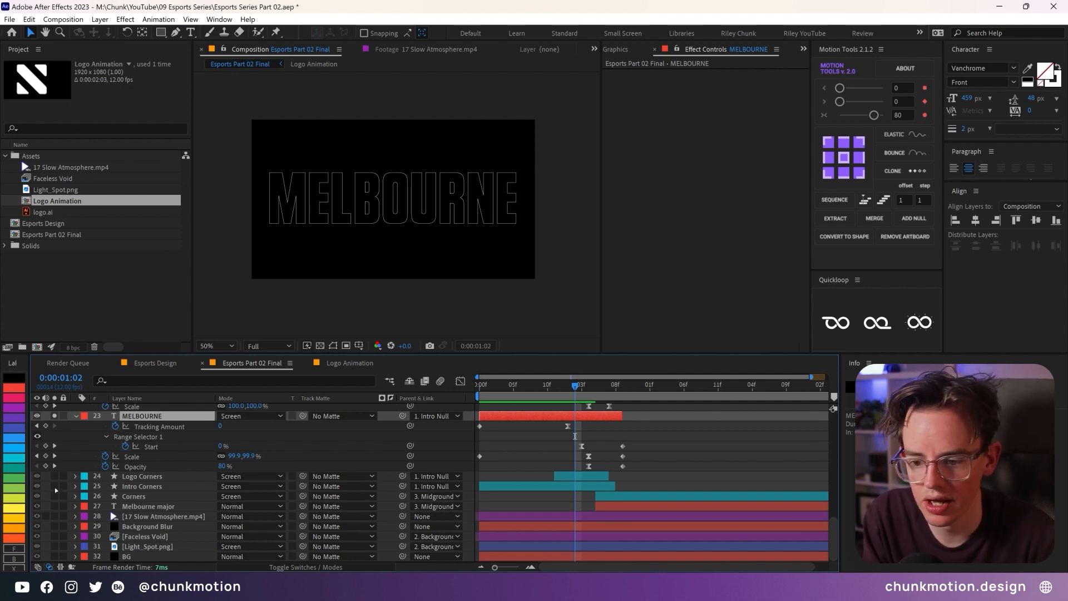
# Step: Solo the Intro Corners, Logo Animation and Logo Corners layers and scrub their combined animation to 0:00:01:01
pyautogui.moveTo(496, 385); pyautogui.dragTo(526, 379)
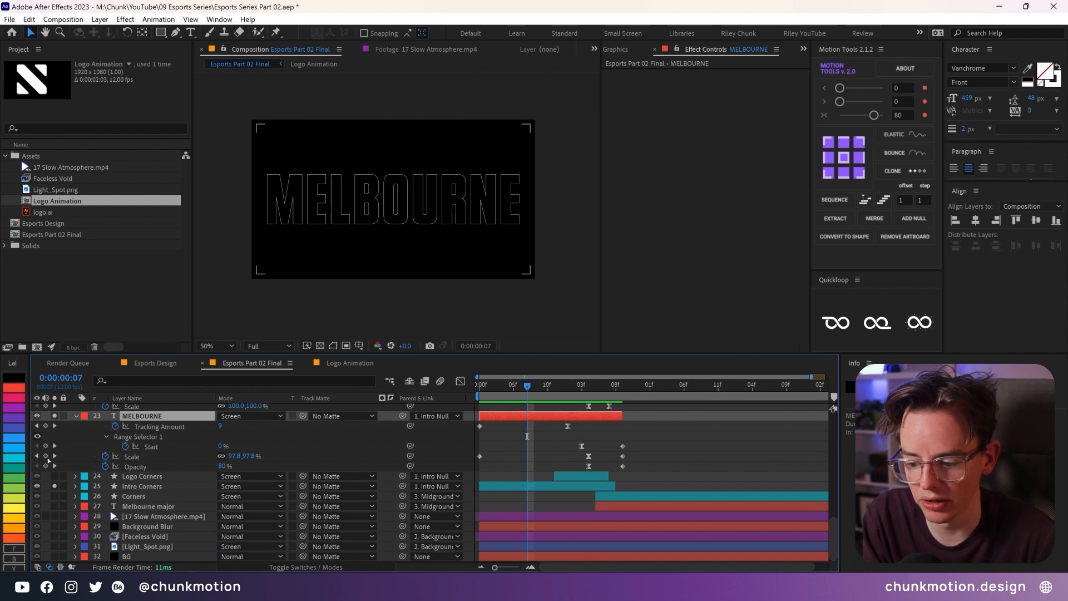
pyautogui.click(81, 467)
pyautogui.scroll(1, 92, 495)
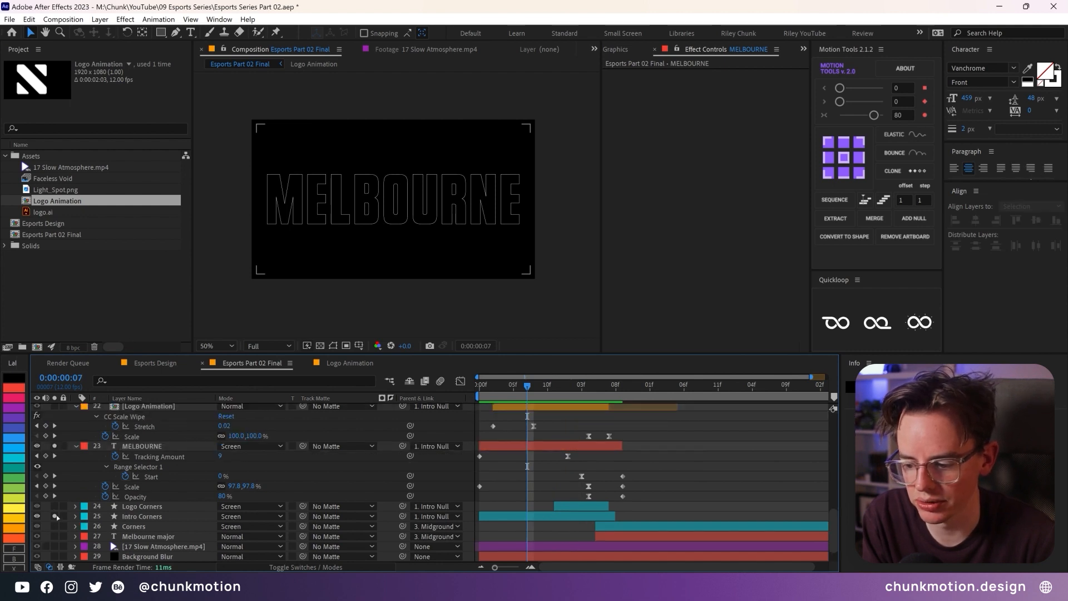
pyautogui.scroll(2, 112, 495)
pyautogui.click(54, 467)
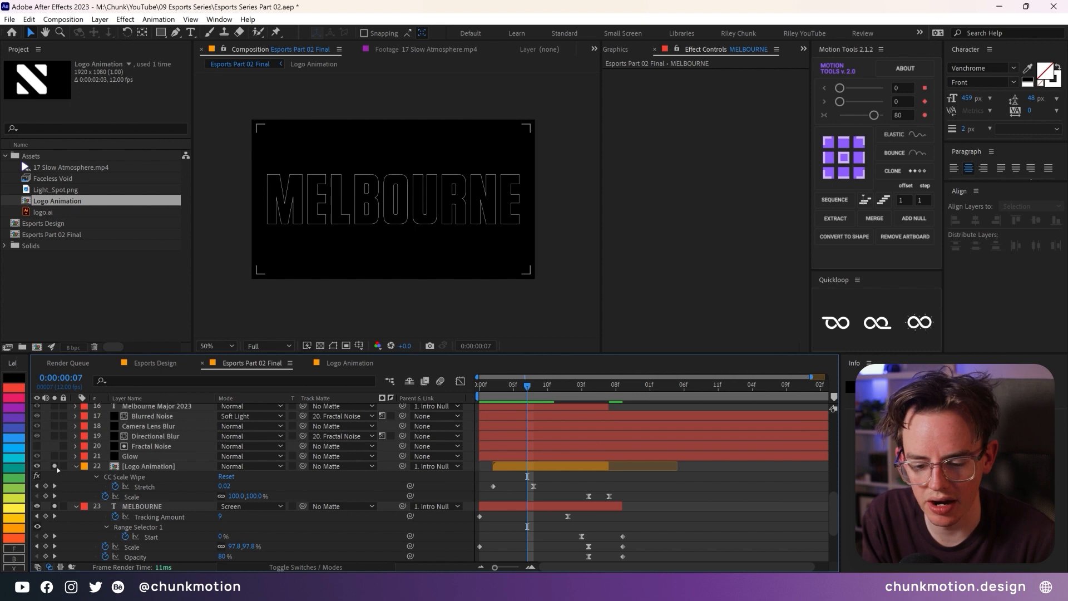
pyautogui.scroll(-1, 325, 477)
pyautogui.moveTo(528, 385); pyautogui.dragTo(557, 389)
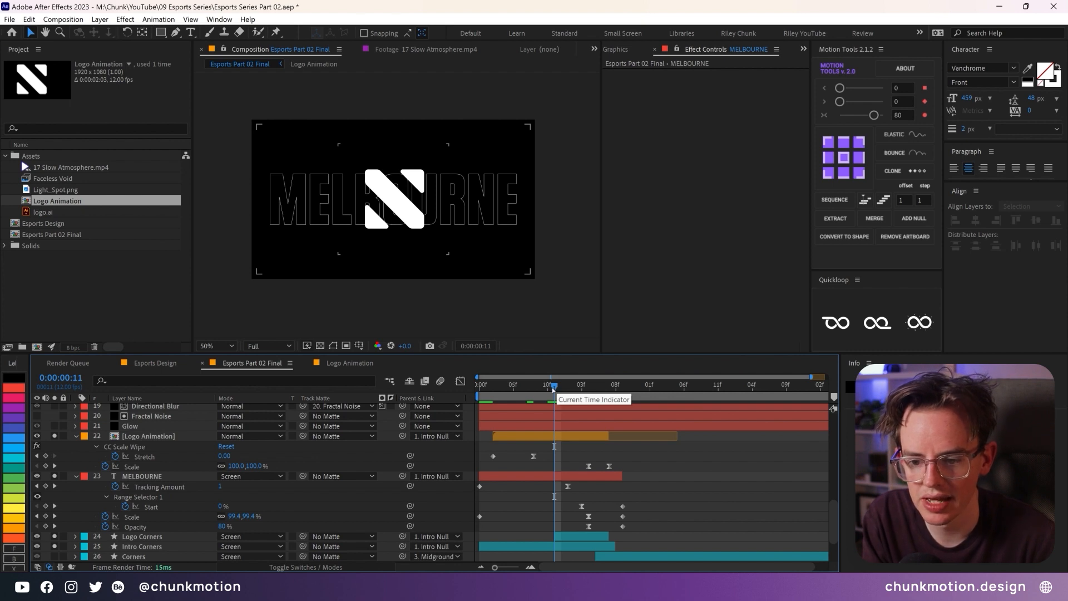
pyautogui.moveTo(556, 395)
pyautogui.mouseDown()
pyautogui.moveTo(565, 401)
pyautogui.moveTo(556, 406)
pyautogui.moveTo(618, 405)
pyautogui.moveTo(566, 413)
pyautogui.mouseUp()
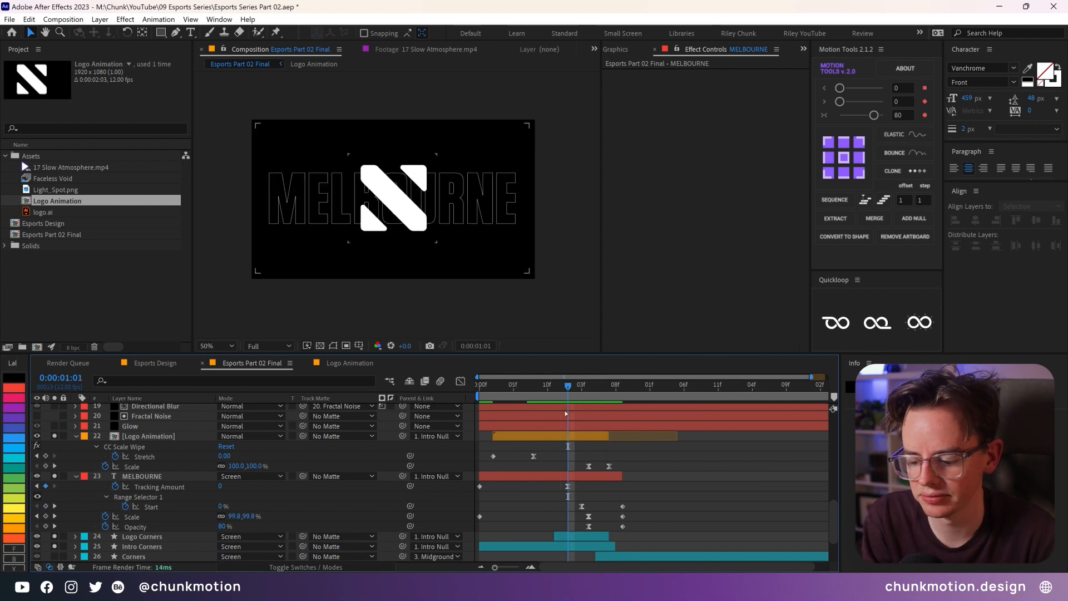
# Step: Solo the Melbourne Major 2023 and 16 teams prizepool text layers alongside the logo elements
pyautogui.scroll(4, 155, 482)
pyautogui.click(150, 469)
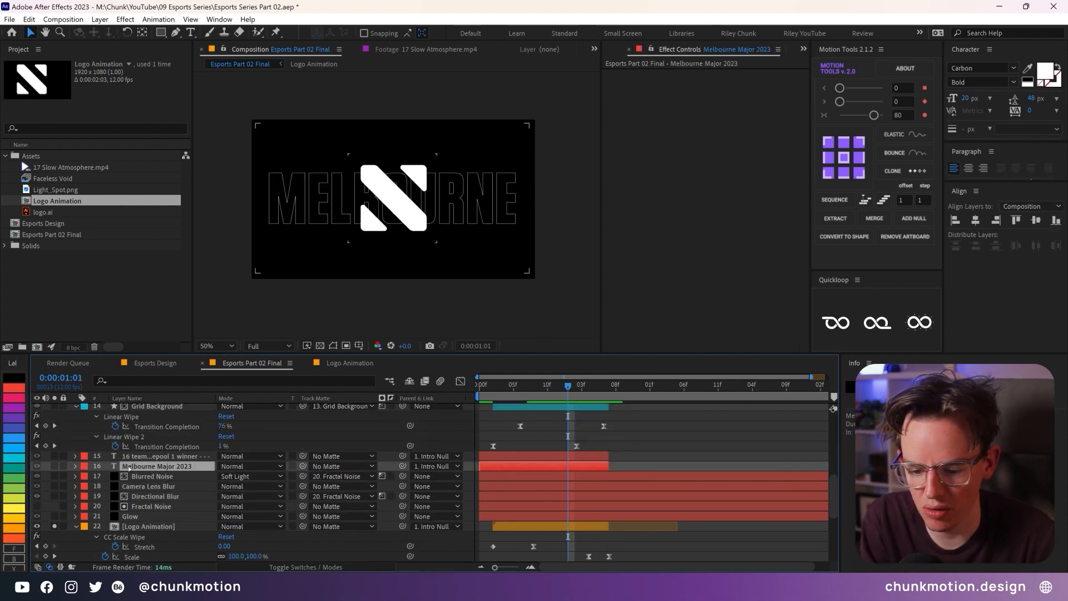
pyautogui.click(54, 466)
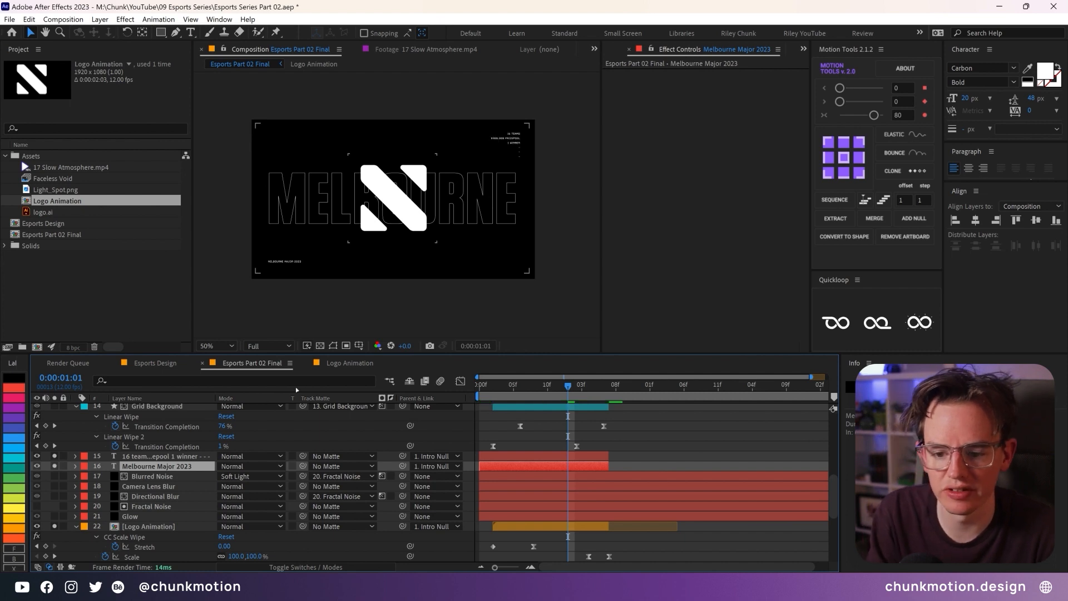
# Step: Expand the 16 teams text layer's Animator 1 and examine its Opacity, Range Selector and Advanced settings
pyautogui.press('.')
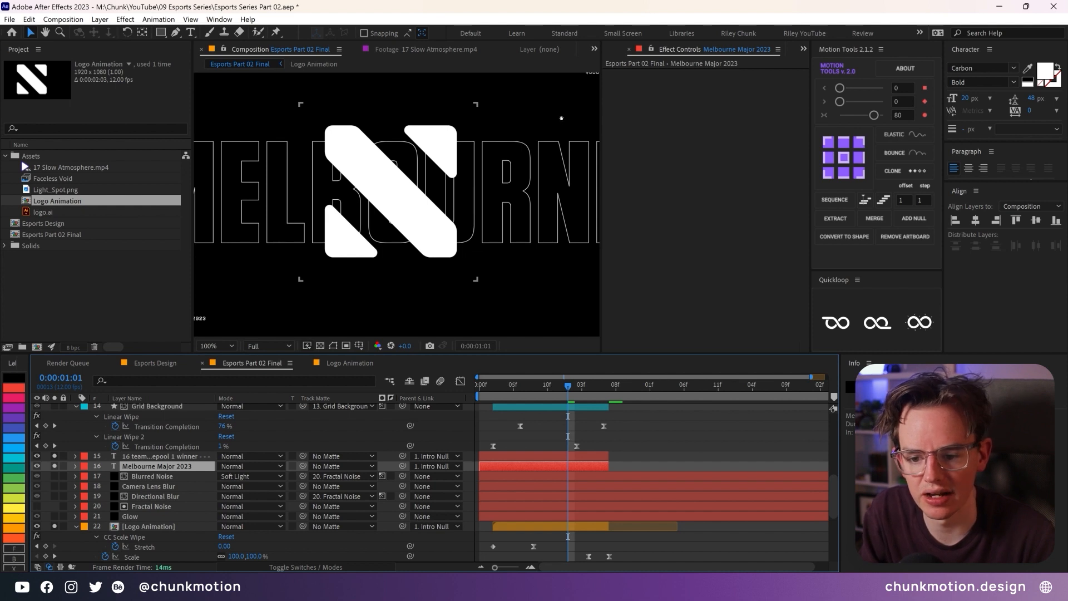
pyautogui.scroll(2, 561, 118)
pyautogui.press('v')
pyautogui.click(142, 457)
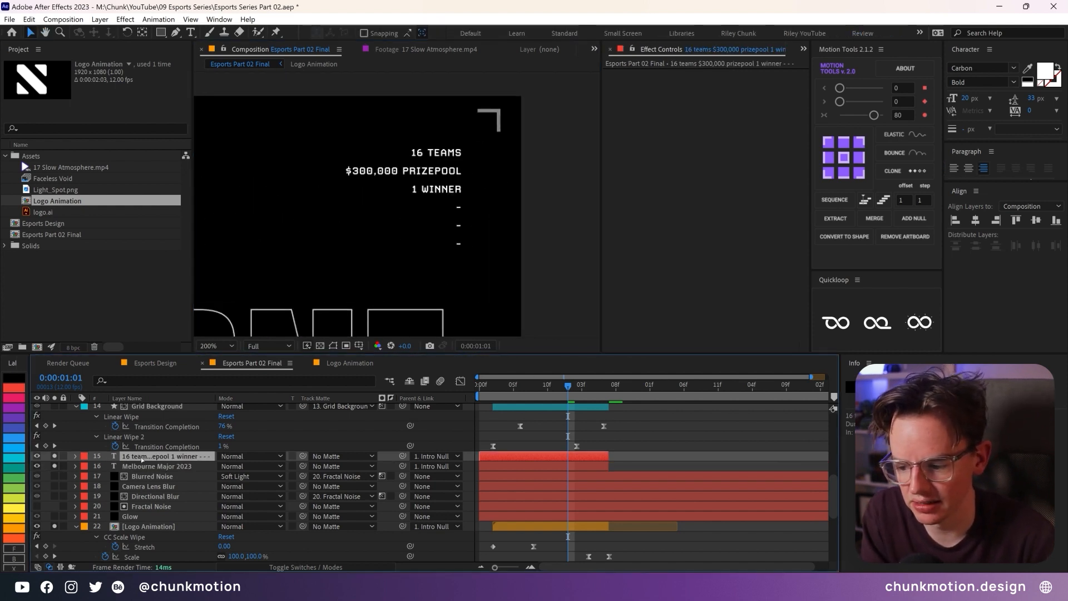
pyautogui.click(75, 456)
pyautogui.scroll(-2, 91, 461)
pyautogui.click(122, 459)
pyautogui.scroll(-3, 130, 470)
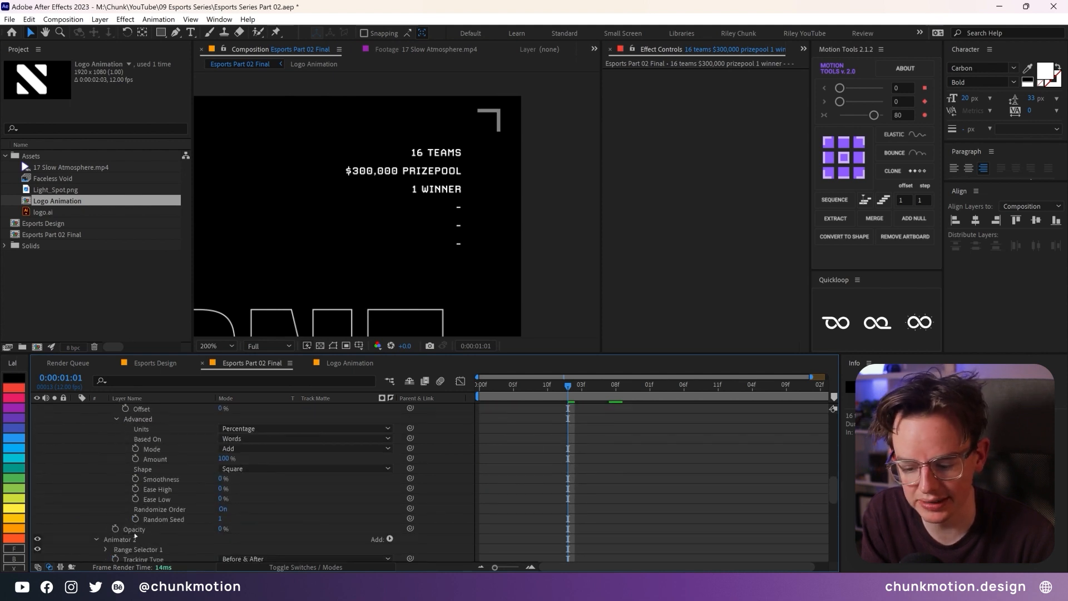
pyautogui.click(135, 533)
pyautogui.scroll(1, 201, 525)
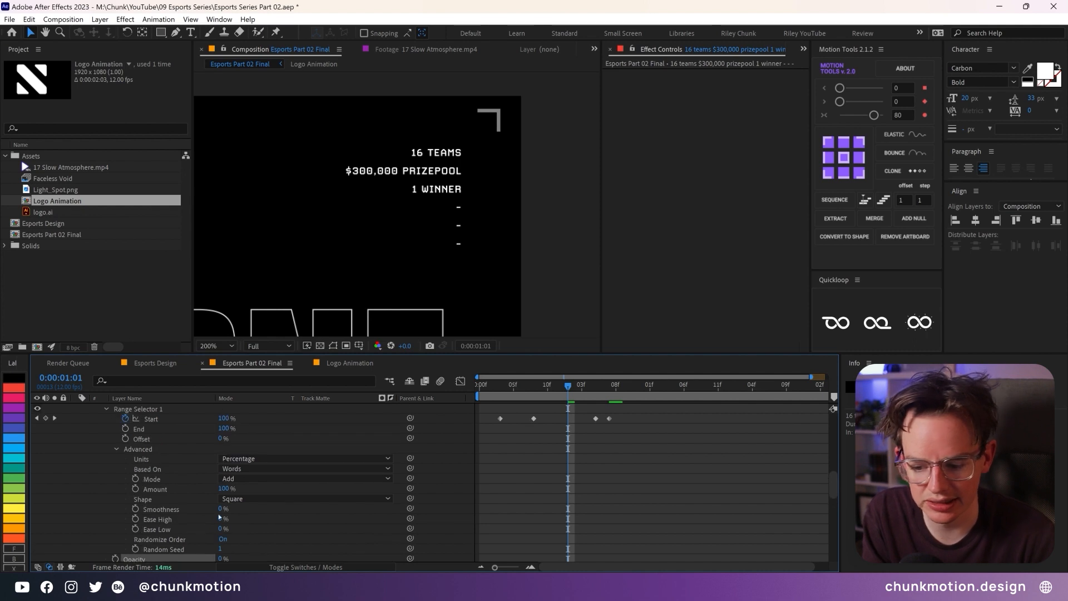
pyautogui.scroll(1, 221, 482)
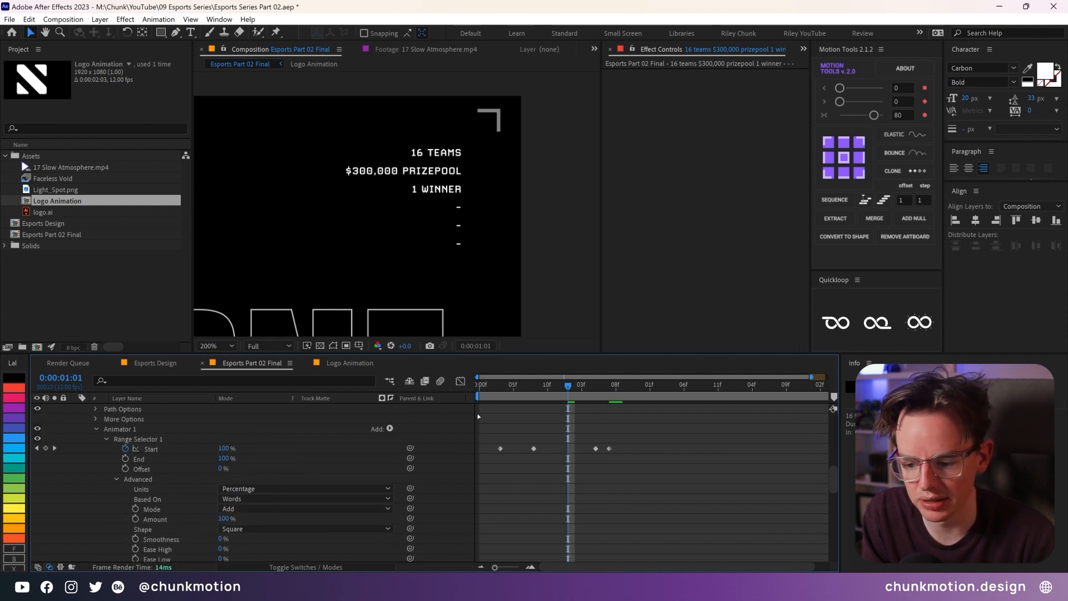
# Step: Scrub from the first Start keyframe at frame 3 to frame 9 and examine the randomized word-by-word reveal
pyautogui.click(501, 385)
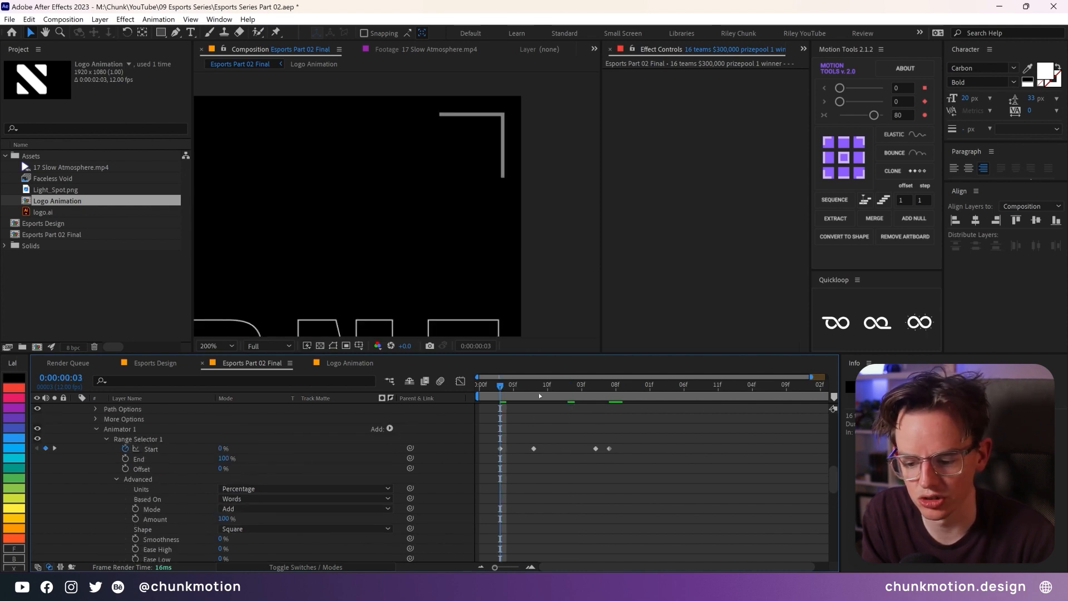
pyautogui.scroll(-1, 217, 473)
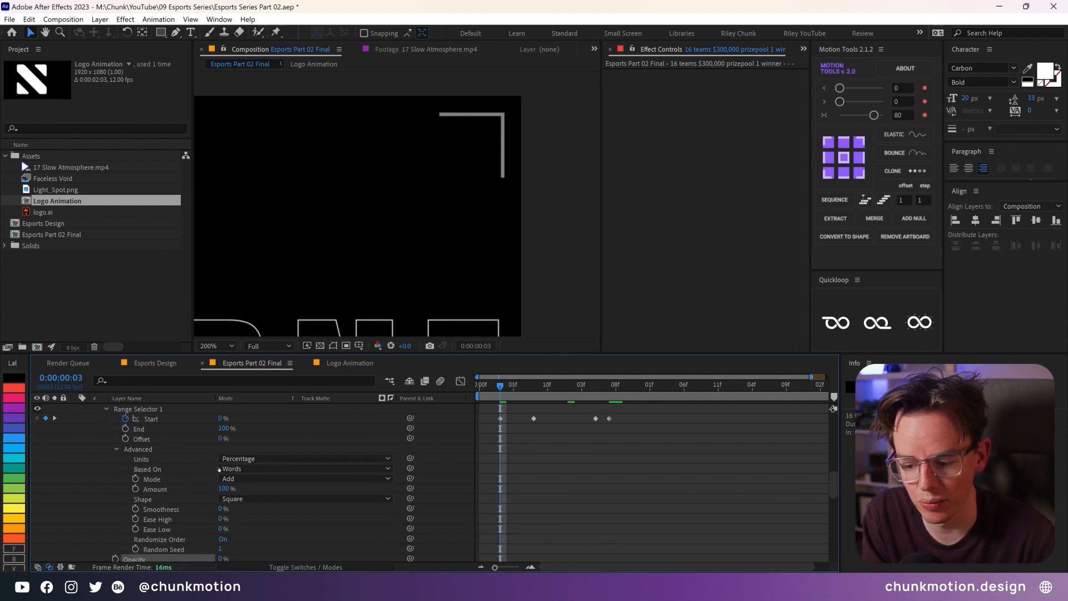
pyautogui.click(158, 540)
pyautogui.scroll(1, 504, 434)
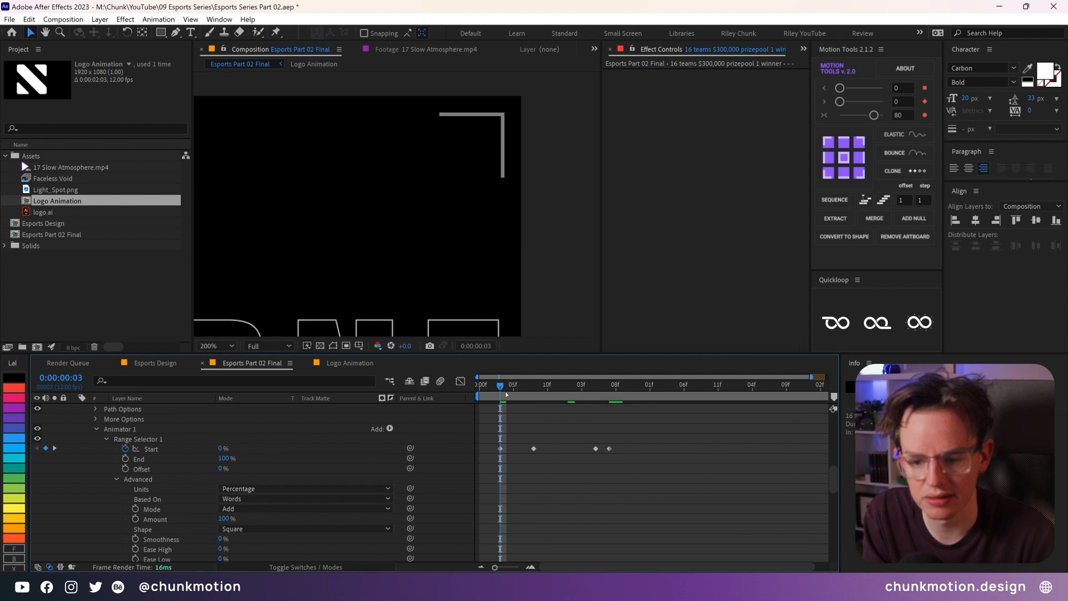
pyautogui.moveTo(500, 387); pyautogui.dragTo(541, 388)
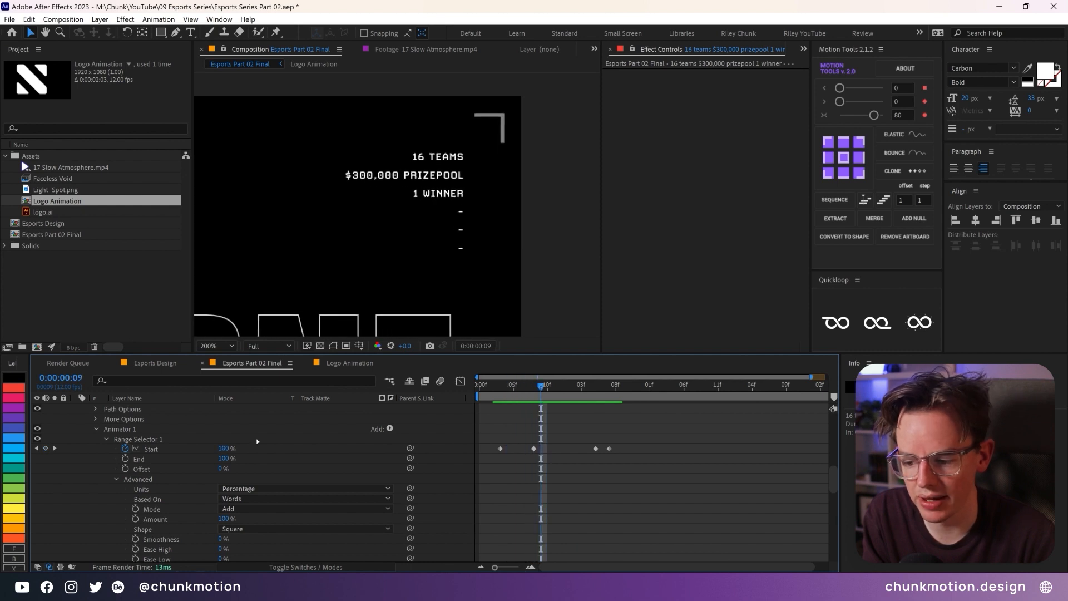
# Step: Examine the 16 teams layer's Animator 2 Tracking Amount and Position keyframes around 0:00:01:01, and collapse its properties
pyautogui.click(96, 429)
pyautogui.moveTo(545, 402); pyautogui.dragTo(572, 388)
pyautogui.click(148, 500)
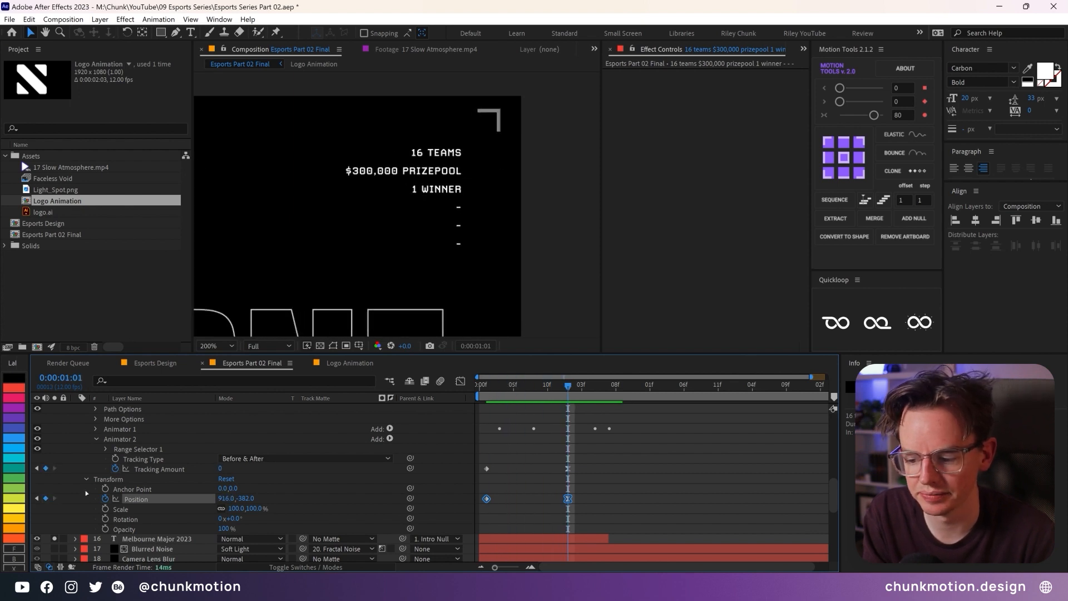
pyautogui.press('u')
# Step: Select the Grid Background shape layer and solo it together with the logo and text layers
pyautogui.scroll(2, 271, 451)
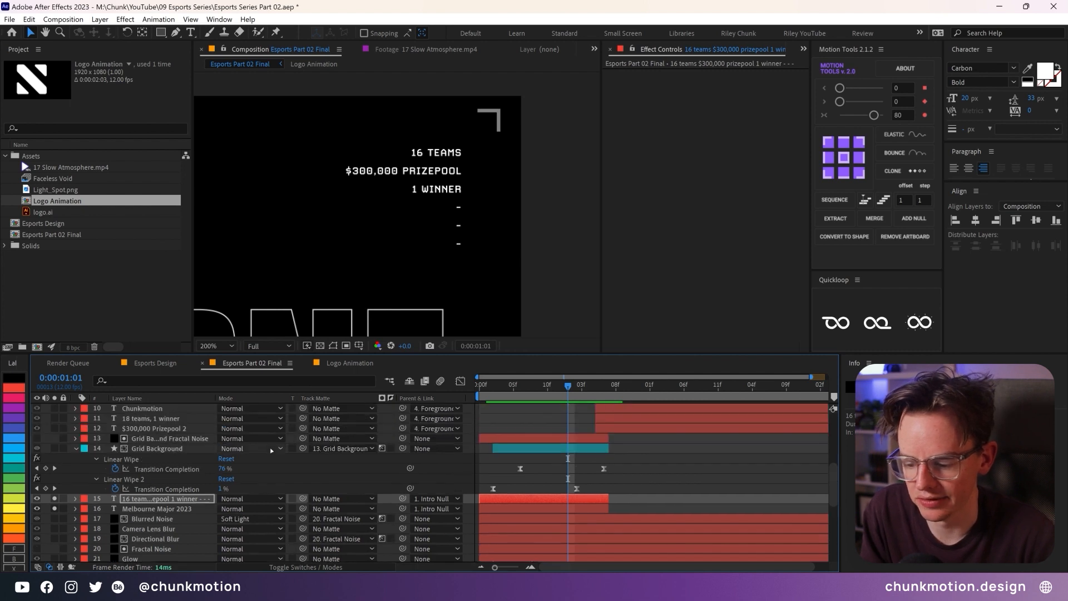
pyautogui.click(160, 449)
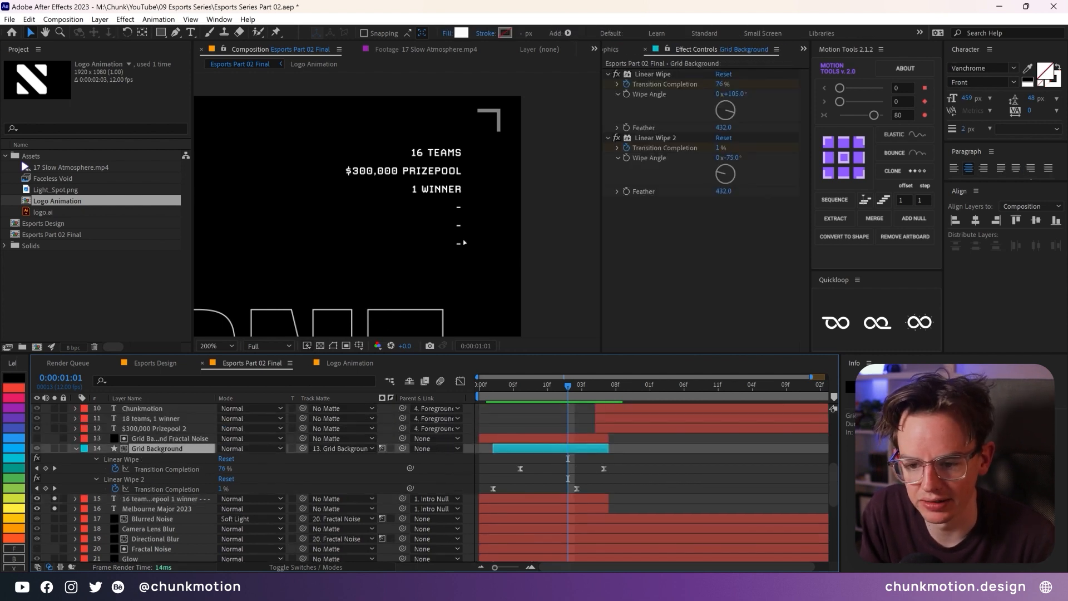
pyautogui.scroll(-4, 523, 213)
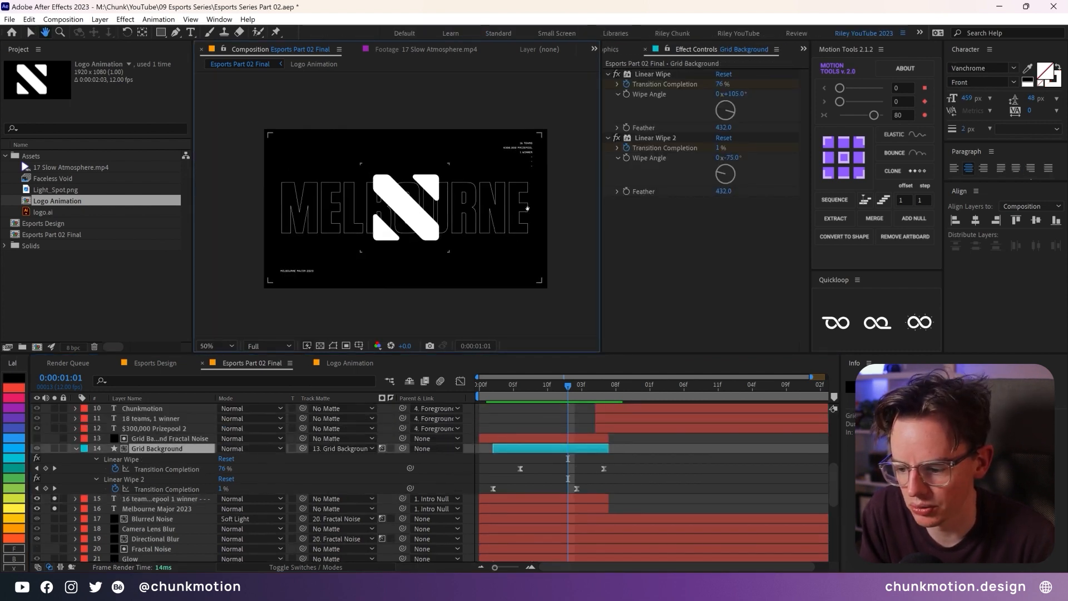
pyautogui.click(54, 448)
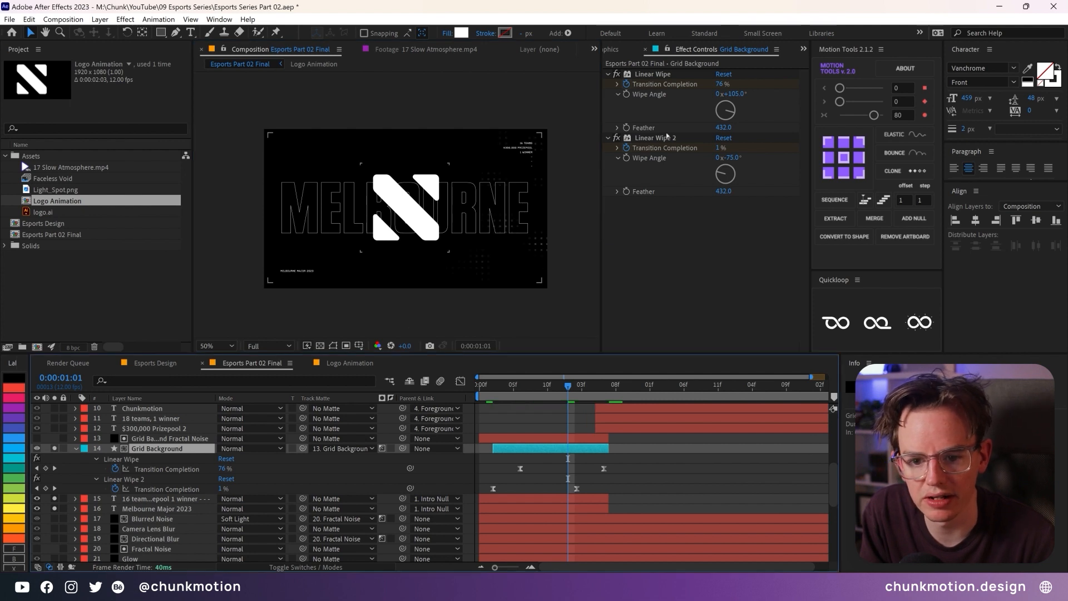
# Step: Turn off the Grid Background's Linear Wipe and Linear Wipe 2 effects and show the layer switches in the timeline
pyautogui.click(616, 74)
pyautogui.click(617, 139)
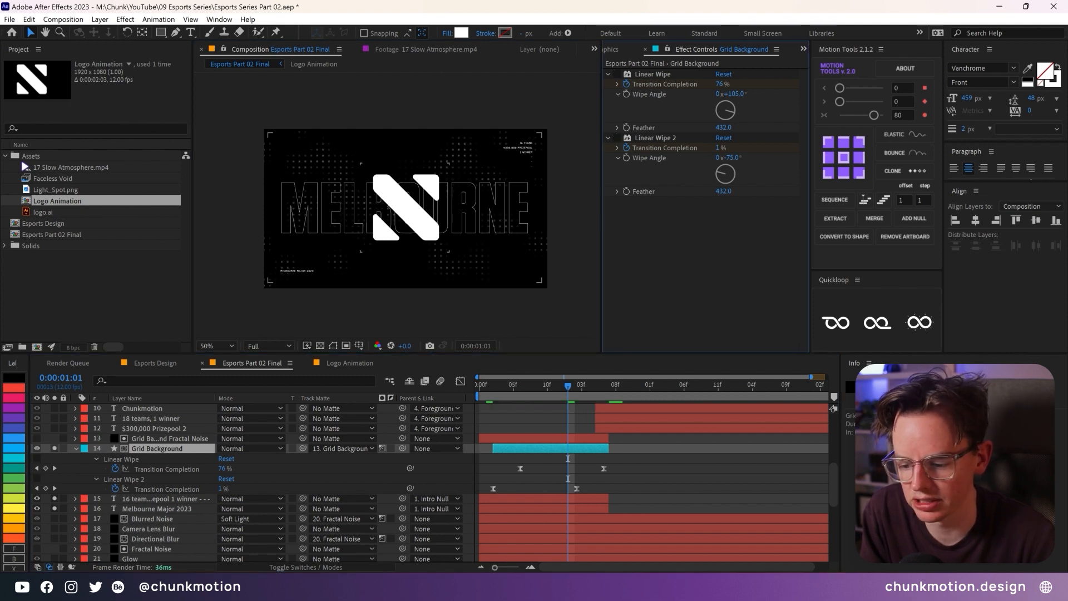
pyautogui.click(251, 567)
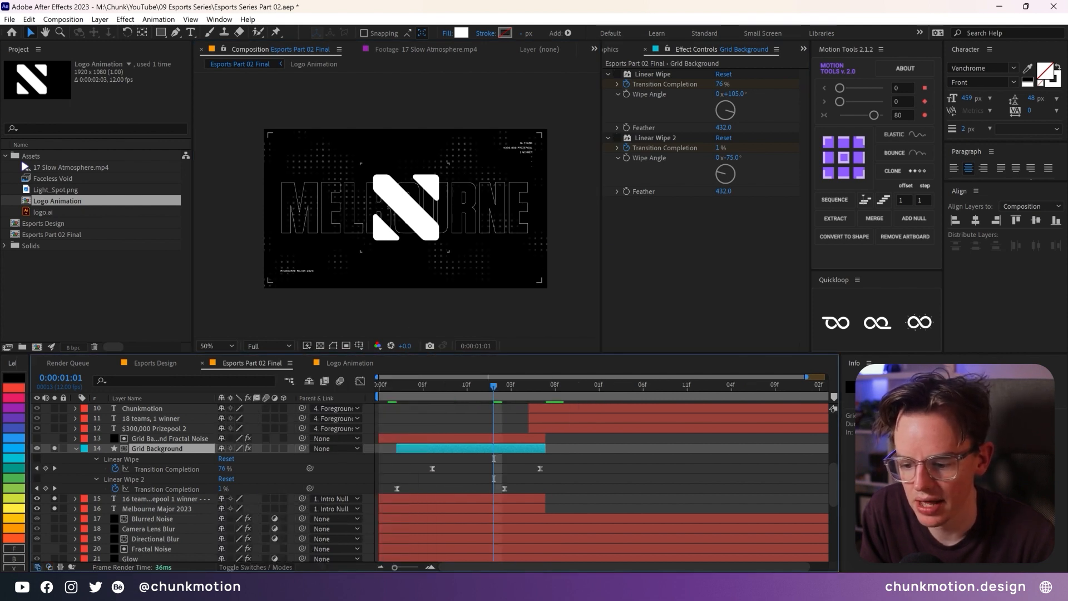
# Step: Remove the track matte from the Grid Background layer by setting it to No Matte
pyautogui.click(253, 567)
pyautogui.click(342, 449)
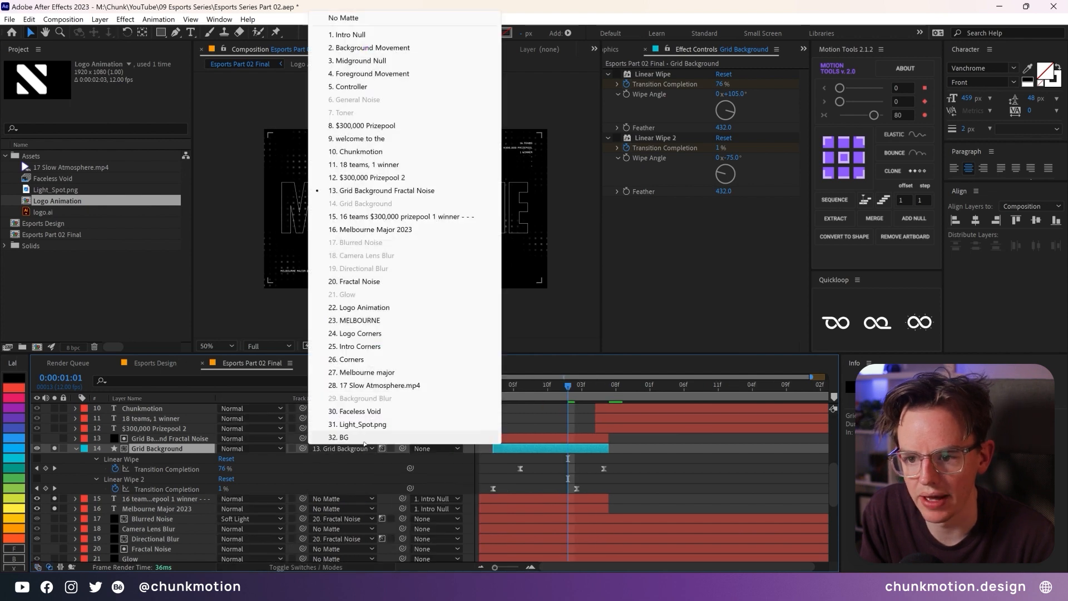
pyautogui.click(359, 20)
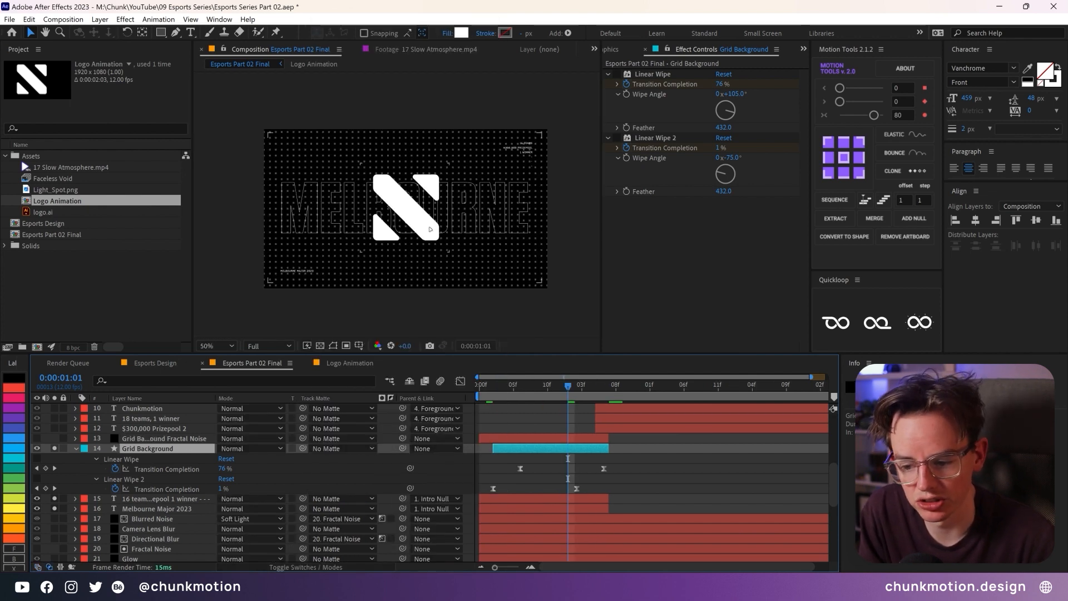
# Step: Isolate Grid Background with both repeaters off and examine the path properties of Rectangle 1 in its contents
pyautogui.click(76, 449)
pyautogui.click(77, 449)
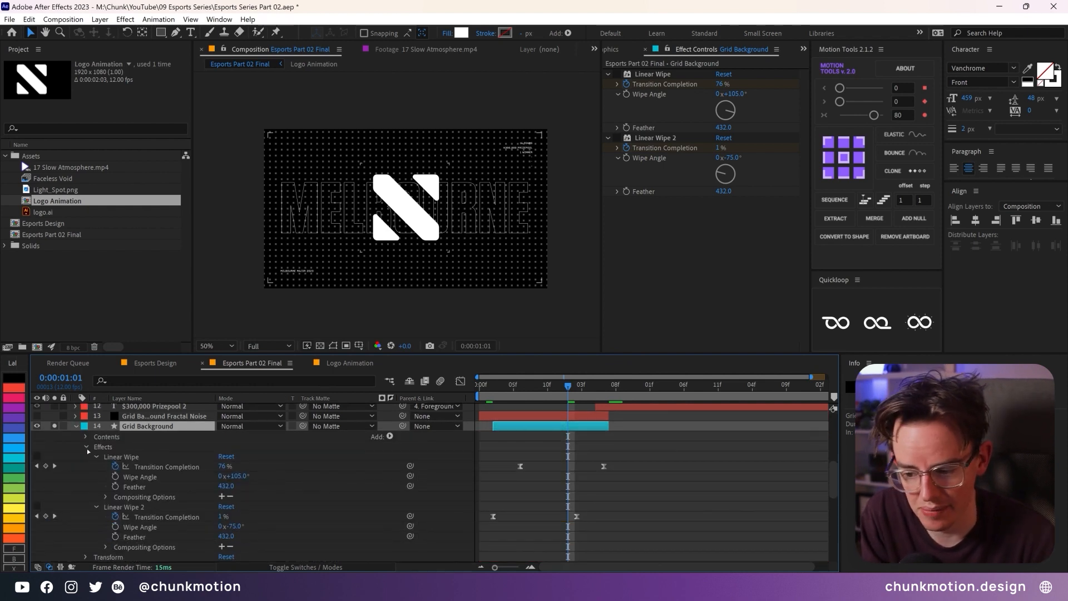
pyautogui.click(87, 447)
pyautogui.click(85, 437)
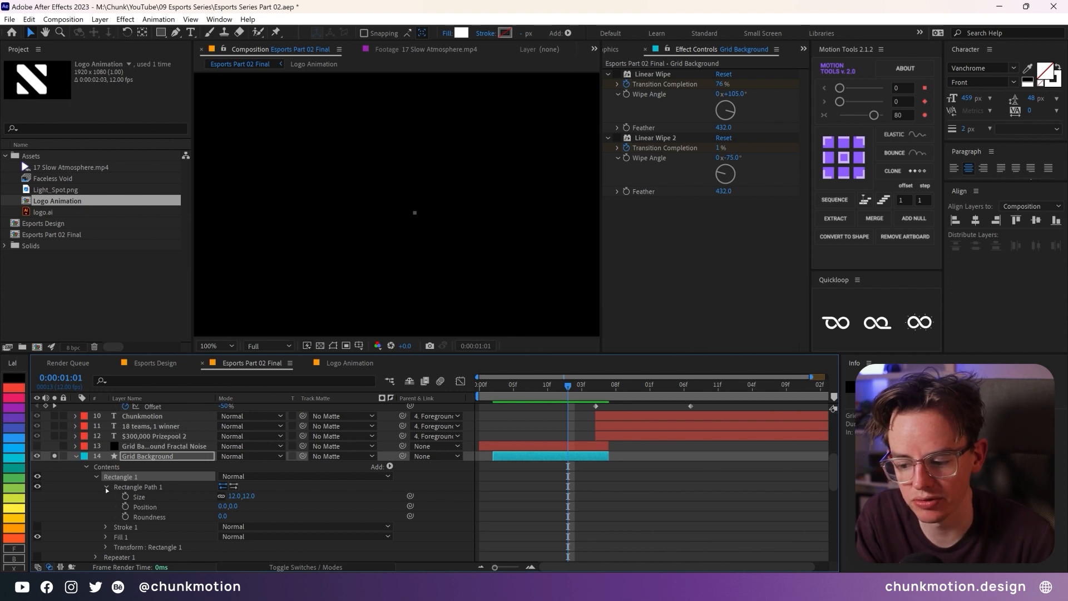
pyautogui.click(97, 477)
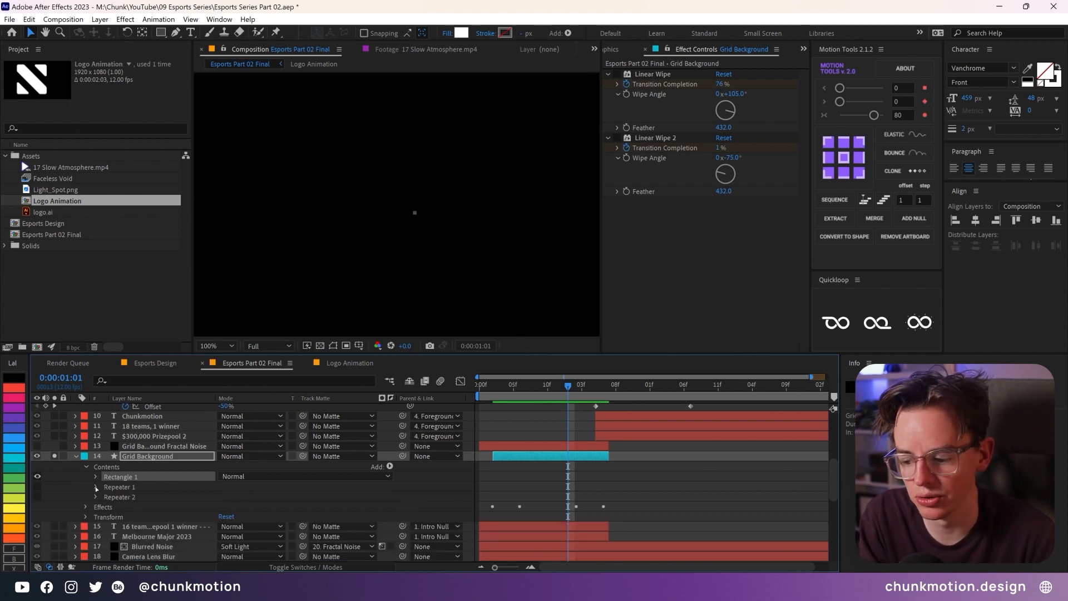
# Step: Turn on Repeater 1 of the Grid Background and examine its Copies, Offset and Transform properties
pyautogui.click(107, 488)
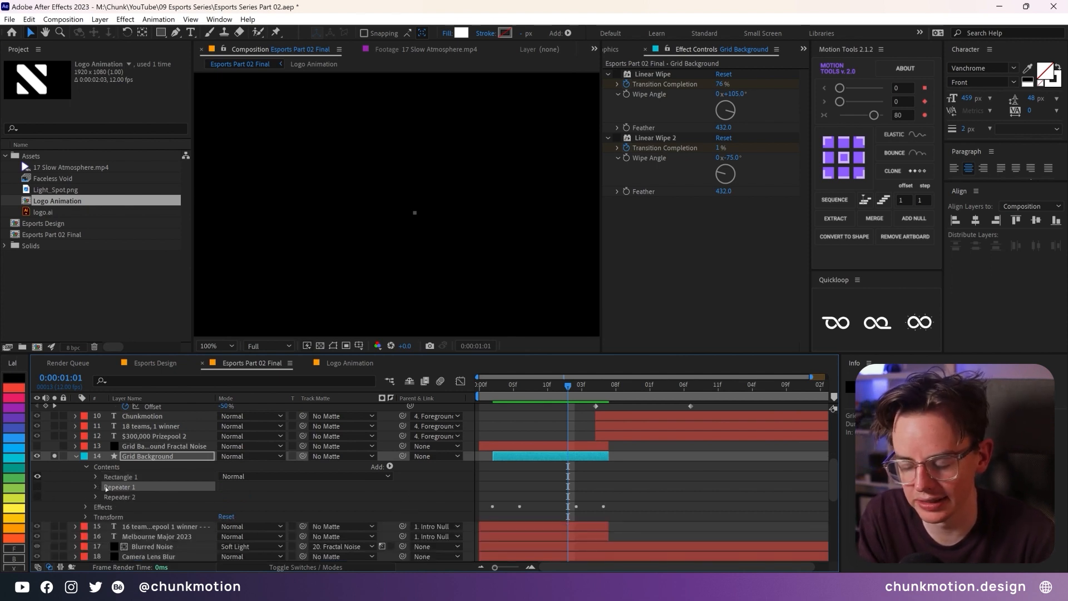
pyautogui.click(37, 487)
pyautogui.press(',')
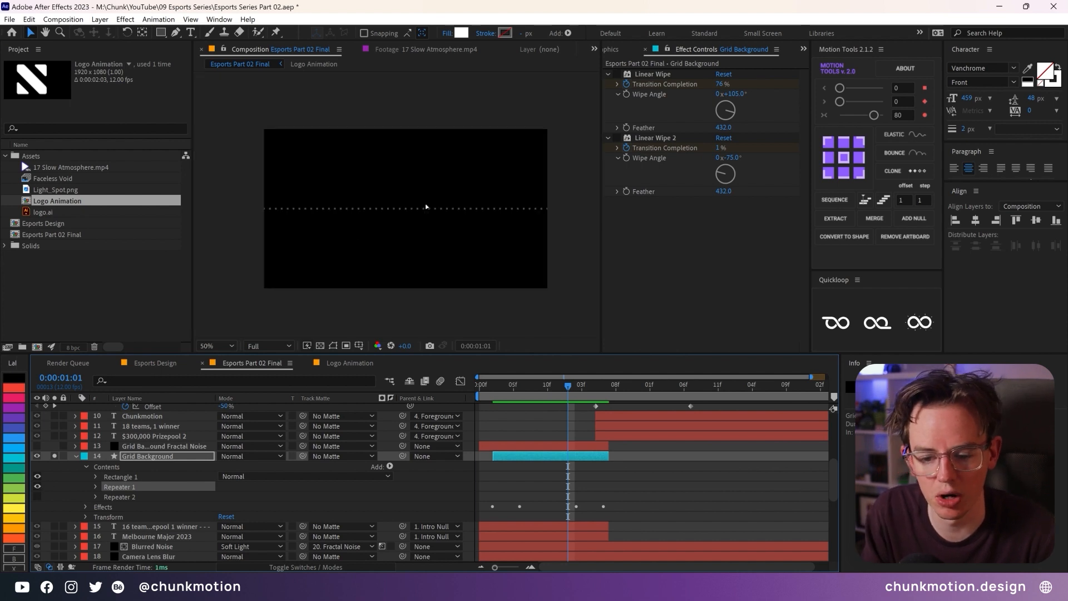
pyautogui.click(96, 487)
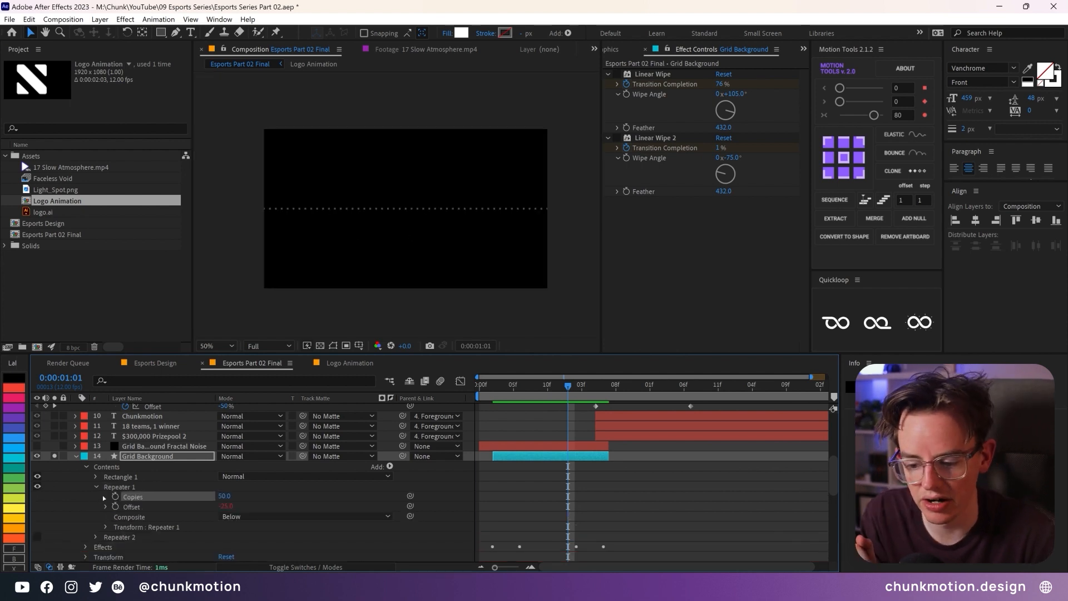
pyautogui.click(106, 527)
pyautogui.scroll(-1, 228, 519)
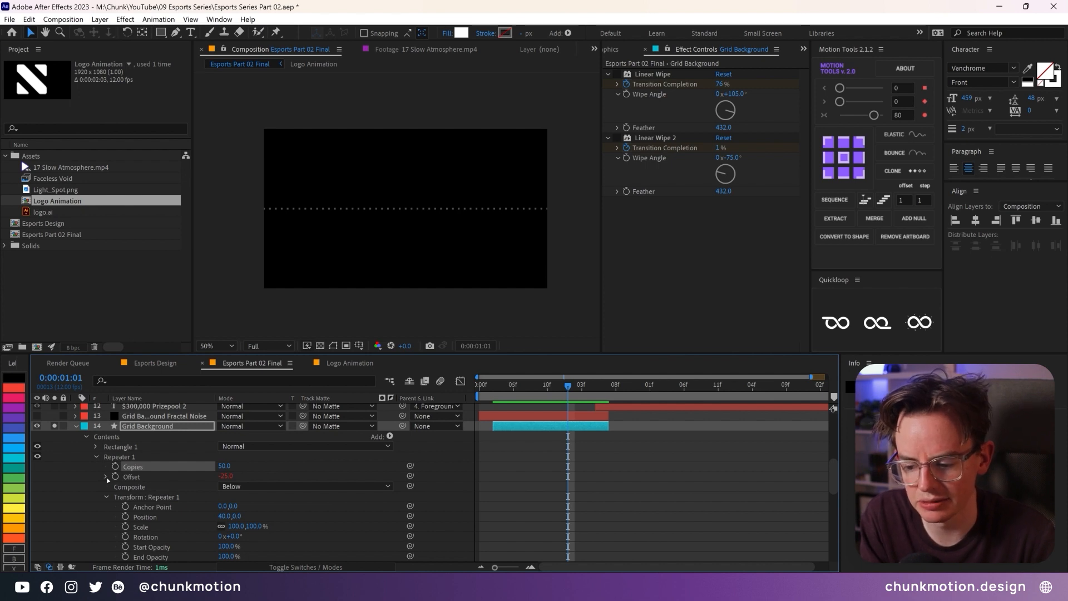
# Step: Examine the Offset expression of Repeater 1, which ties the offset to half the number of copies
pyautogui.click(133, 477)
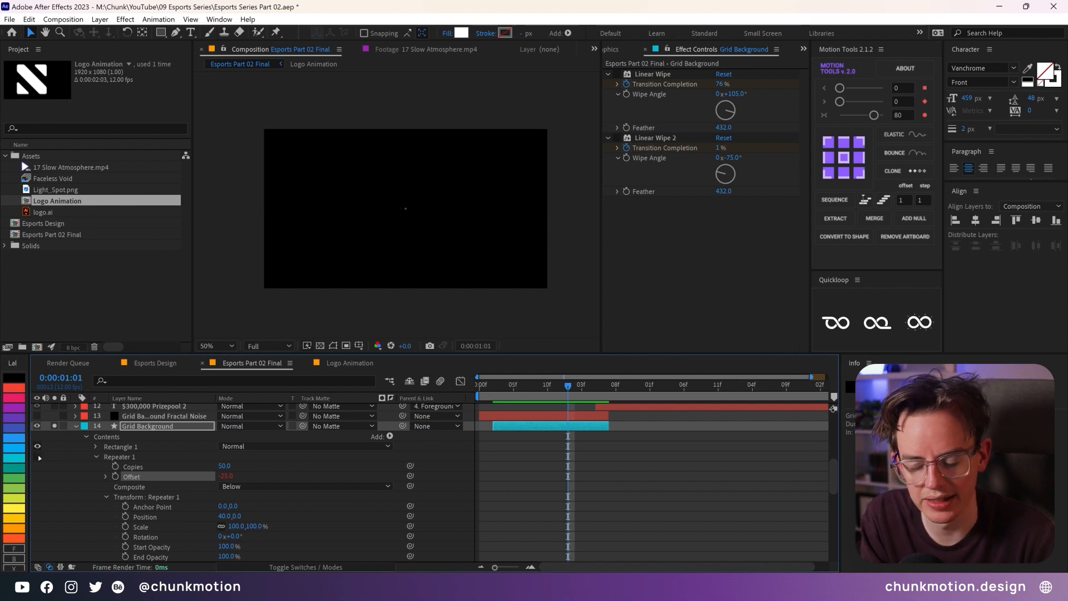
pyautogui.click(106, 477)
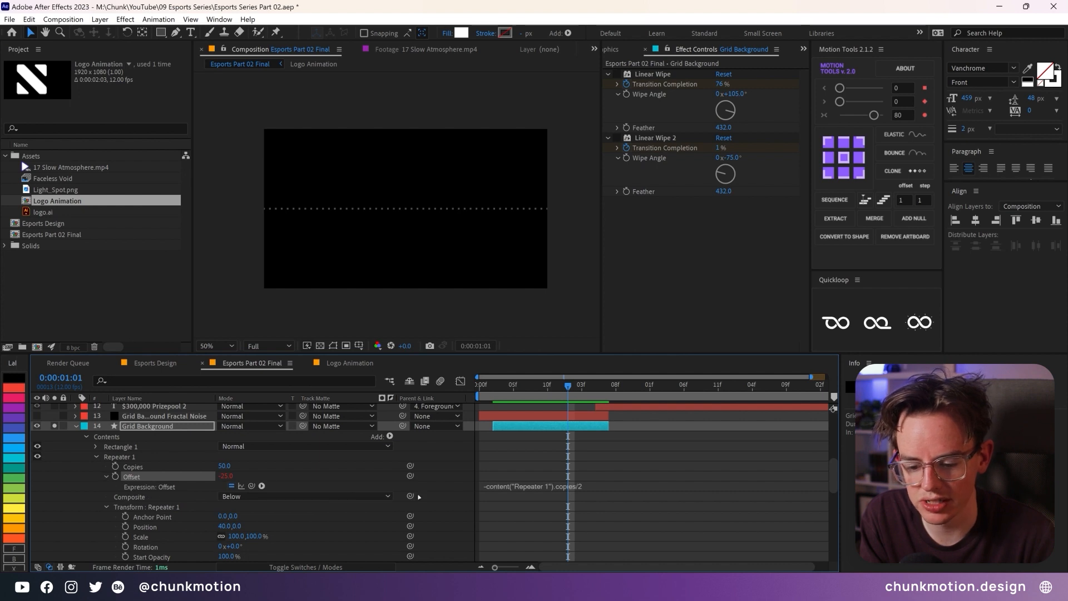
pyautogui.click(515, 486)
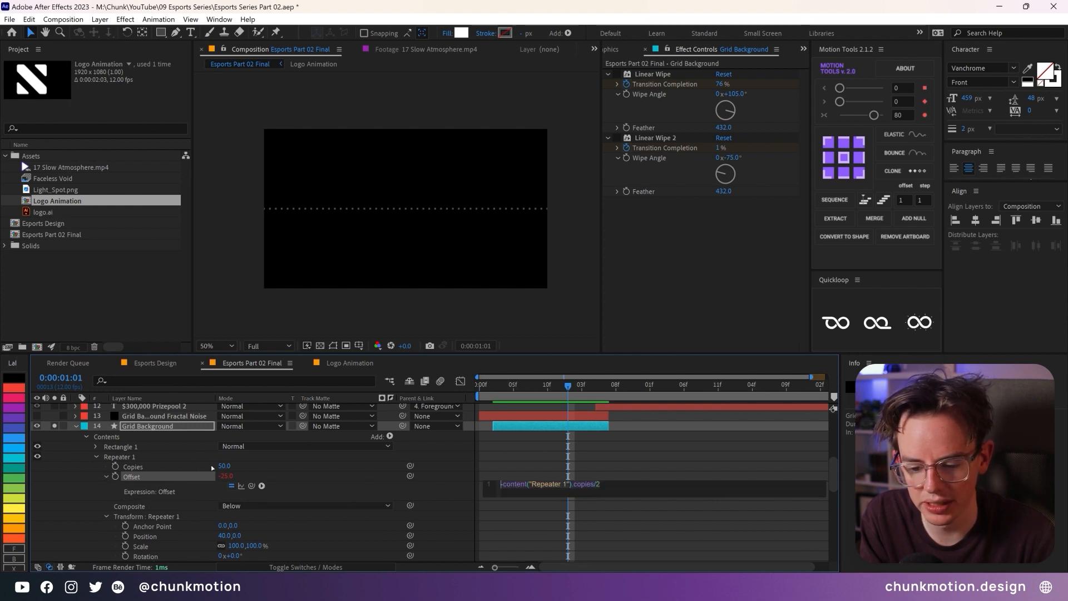
pyautogui.click(503, 485)
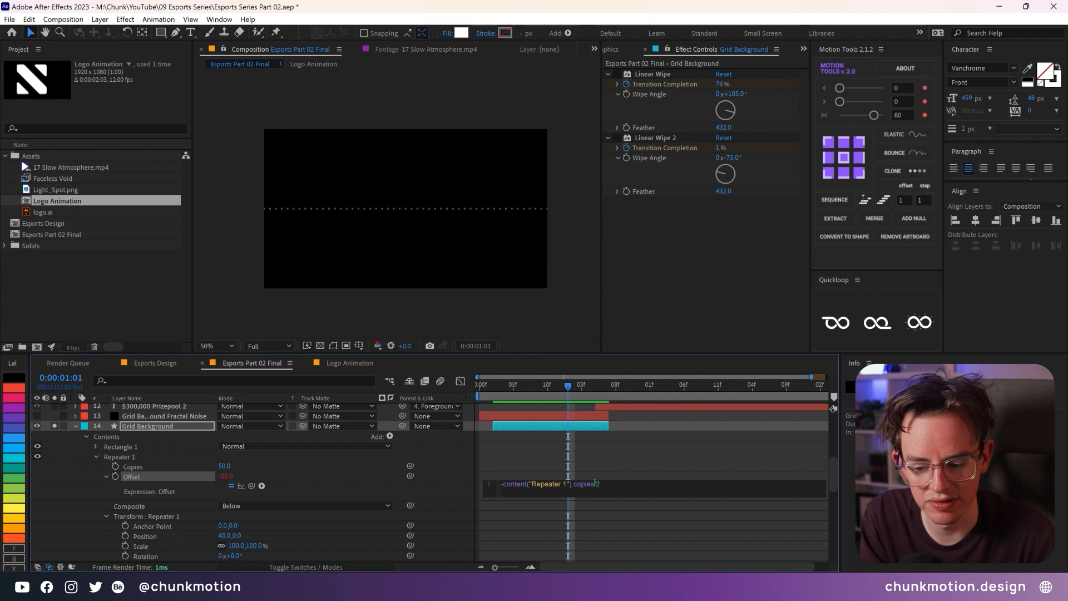
pyautogui.click(347, 477)
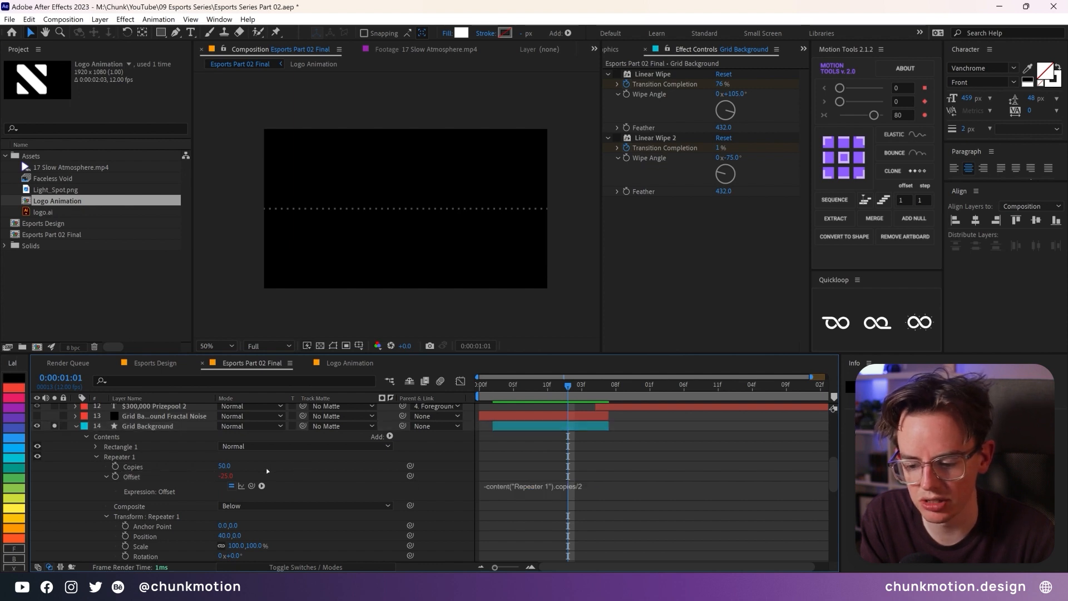
# Step: Try different Copies values on Repeater 1, set Copies back to 50, and turn on Repeater 2
pyautogui.moveTo(225, 466)
pyautogui.mouseDown()
pyautogui.moveTo(199, 463)
pyautogui.moveTo(224, 467)
pyautogui.mouseUp()
pyautogui.click(225, 466)
pyautogui.write('50')
pyautogui.press('Return')
pyautogui.click(106, 477)
pyautogui.click(96, 457)
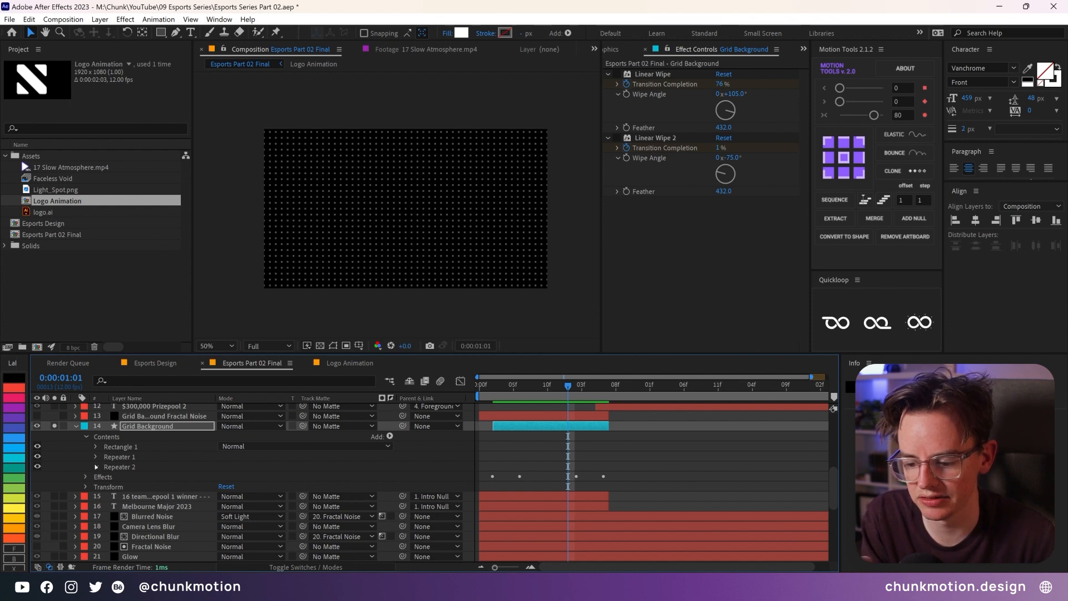
# Step: Examine Repeater 2's Position expression and test how it follows the Position of Repeater 1
pyautogui.click(96, 467)
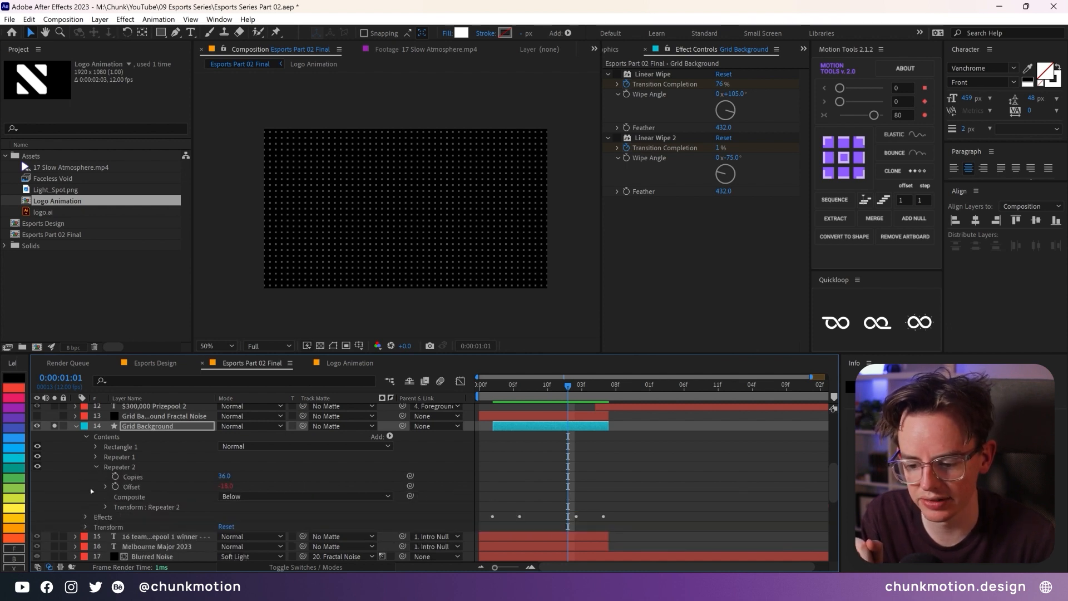
pyautogui.click(105, 507)
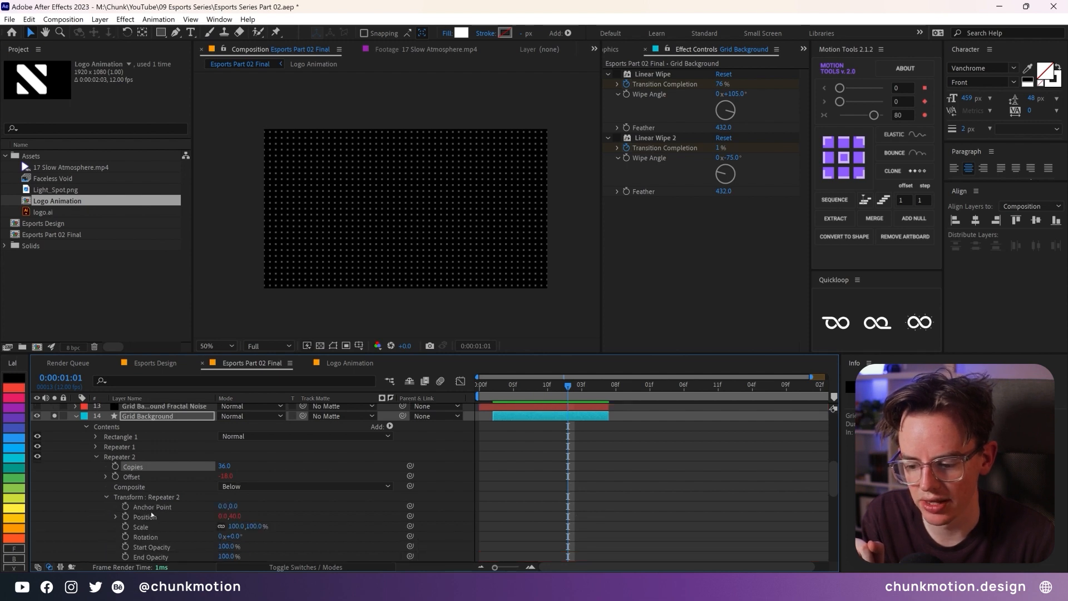
pyautogui.click(149, 517)
pyautogui.write('[0,content("Repeater 1").transform.position[0]]')
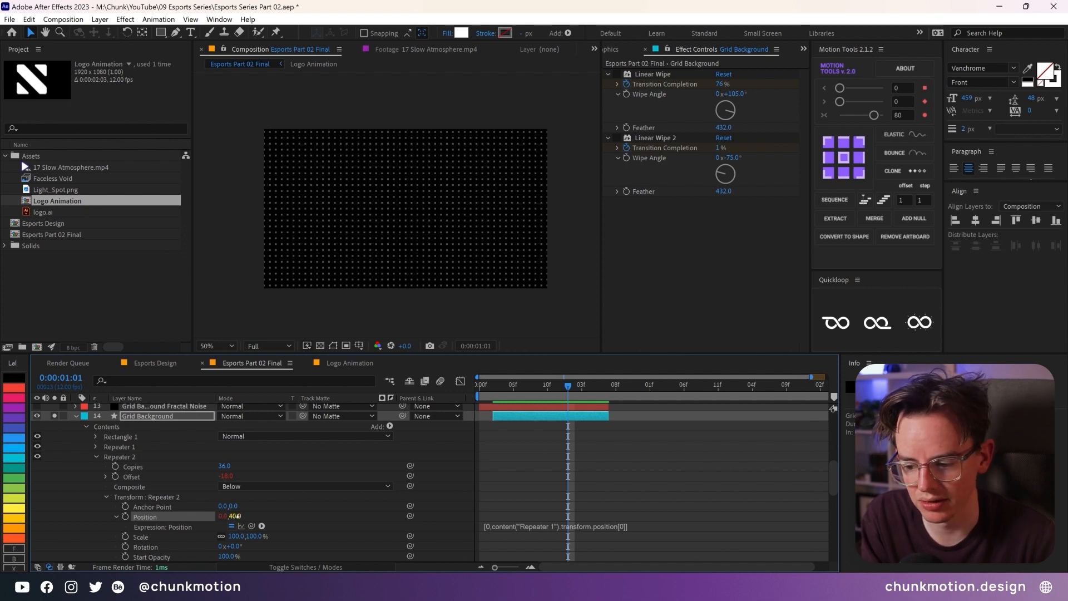
pyautogui.click(97, 447)
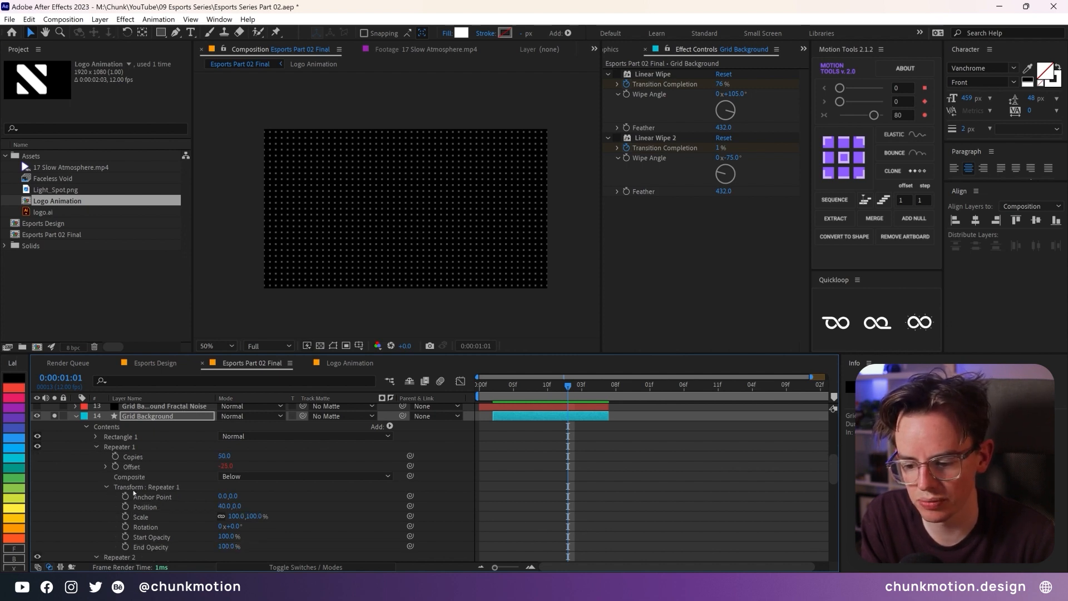
pyautogui.moveTo(226, 507); pyautogui.dragTo(225, 508)
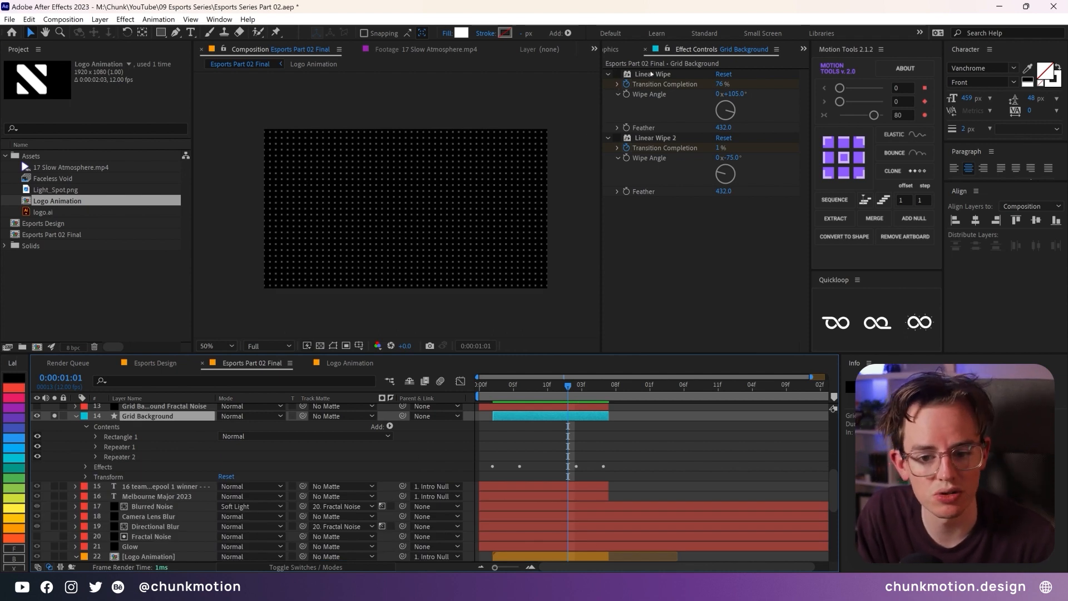
# Step: Turn on the Grid Background's Linear Wipe and Linear Wipe 2 effects and scrub through each wipe
pyautogui.click(617, 74)
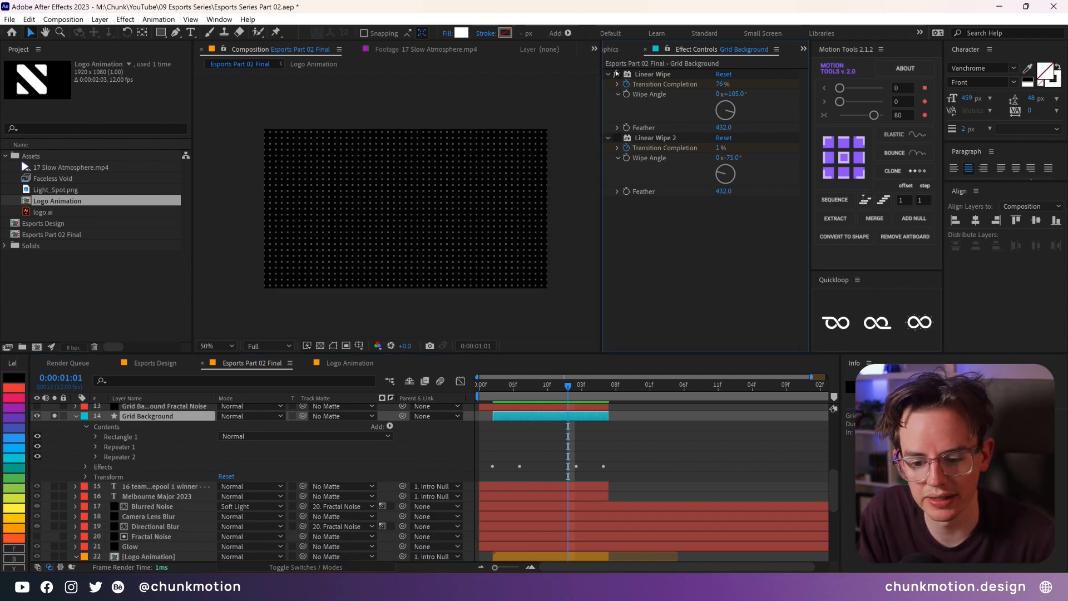
pyautogui.moveTo(496, 385); pyautogui.dragTo(541, 384)
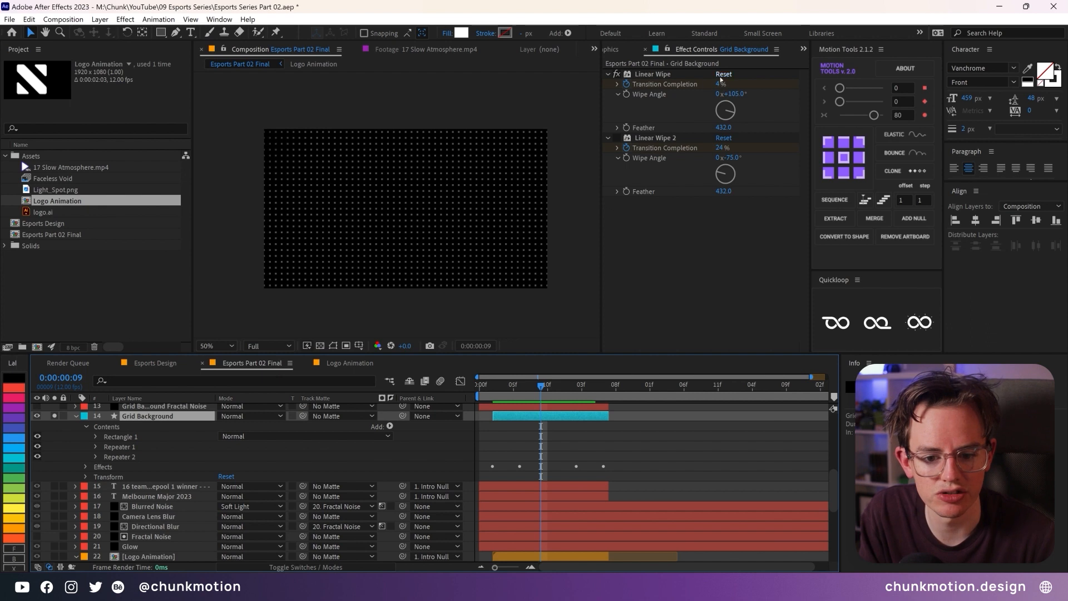
pyautogui.click(618, 139)
pyautogui.moveTo(501, 388); pyautogui.dragTo(567, 388)
# Step: Reveal the Transition Completion keyframes of both Linear Wipes and preview the grid reveal from frame 2 to frame 11
pyautogui.press('u')
pyautogui.moveTo(486, 434); pyautogui.dragTo(620, 458)
pyautogui.click(546, 446)
pyautogui.moveTo(490, 434); pyautogui.dragTo(655, 463)
pyautogui.click(562, 447)
pyautogui.moveTo(495, 389)
pyautogui.mouseDown()
pyautogui.moveTo(594, 386)
pyautogui.moveTo(493, 388)
pyautogui.mouseUp()
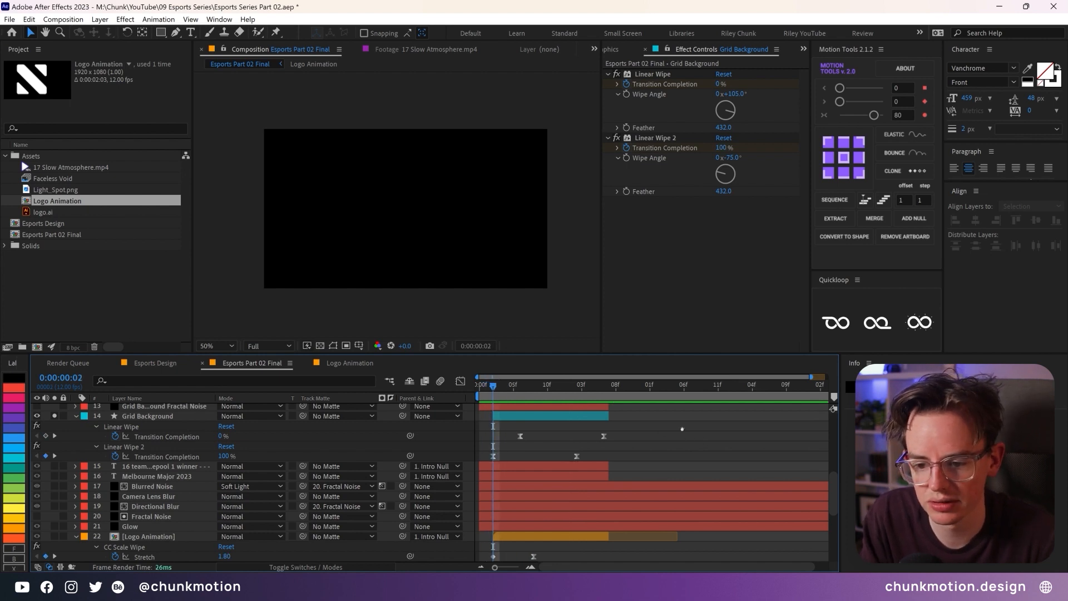
pyautogui.press('space')
pyautogui.click(553, 390)
pyautogui.scroll(2, 516, 471)
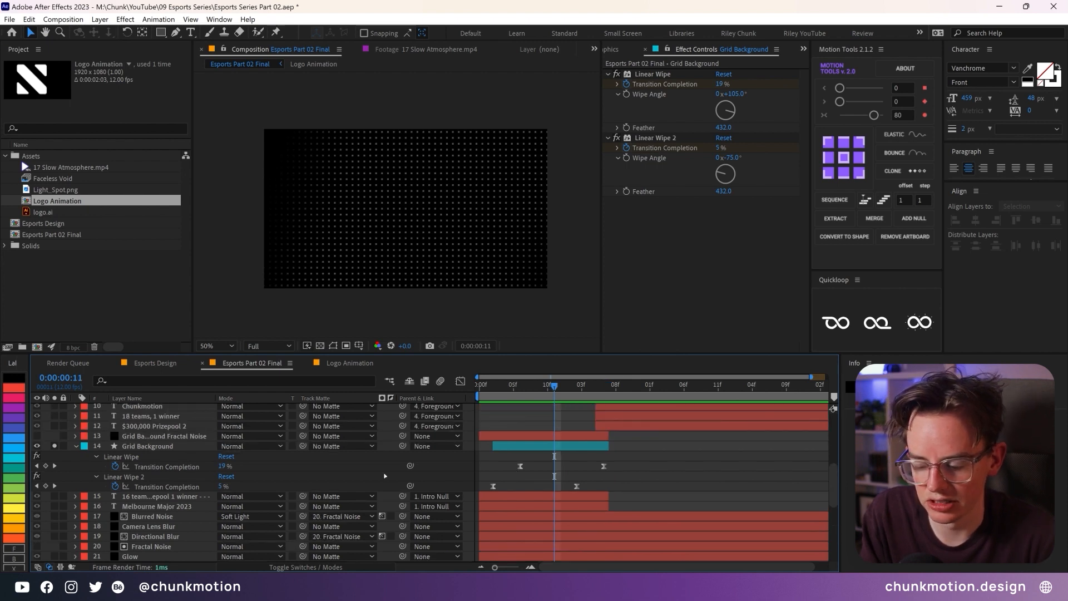
# Step: Set Grid Background Fractal Noise as the track matte of the Grid Background layer
pyautogui.click(158, 437)
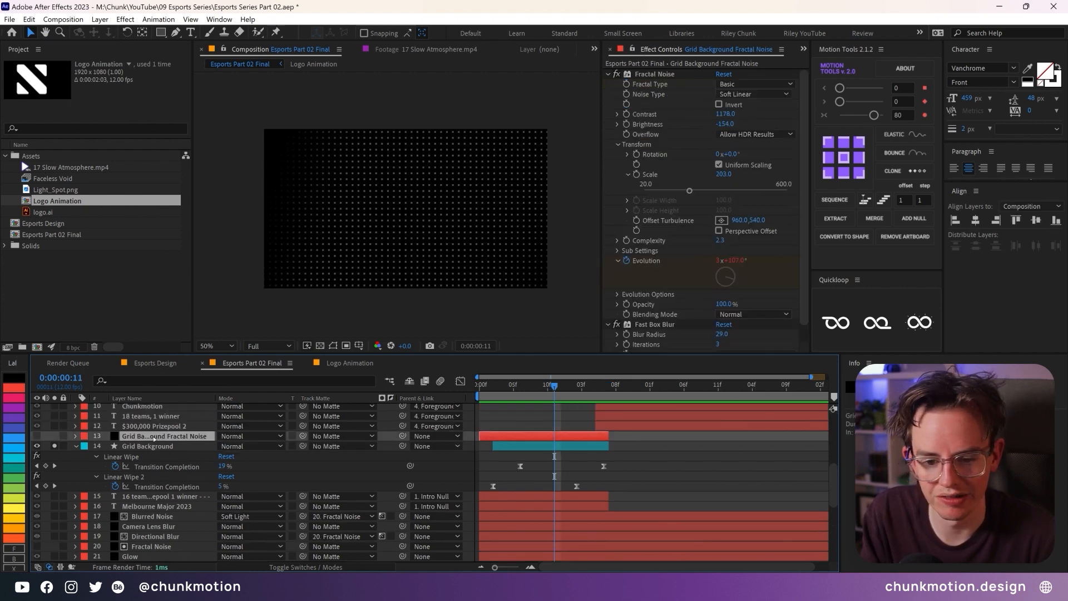
pyautogui.click(156, 446)
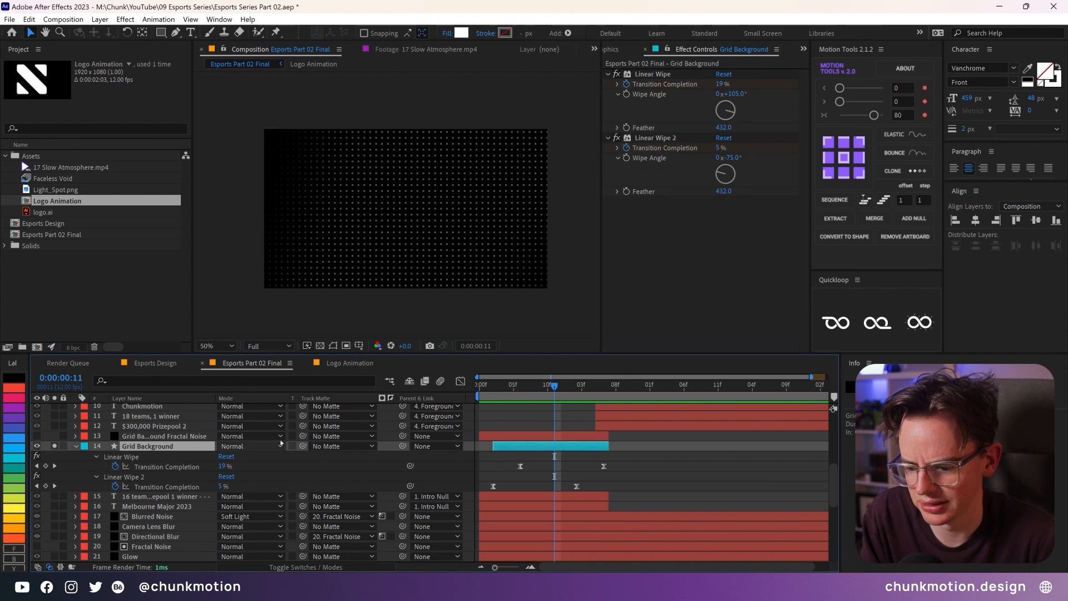
pyautogui.moveTo(302, 448); pyautogui.dragTo(184, 439)
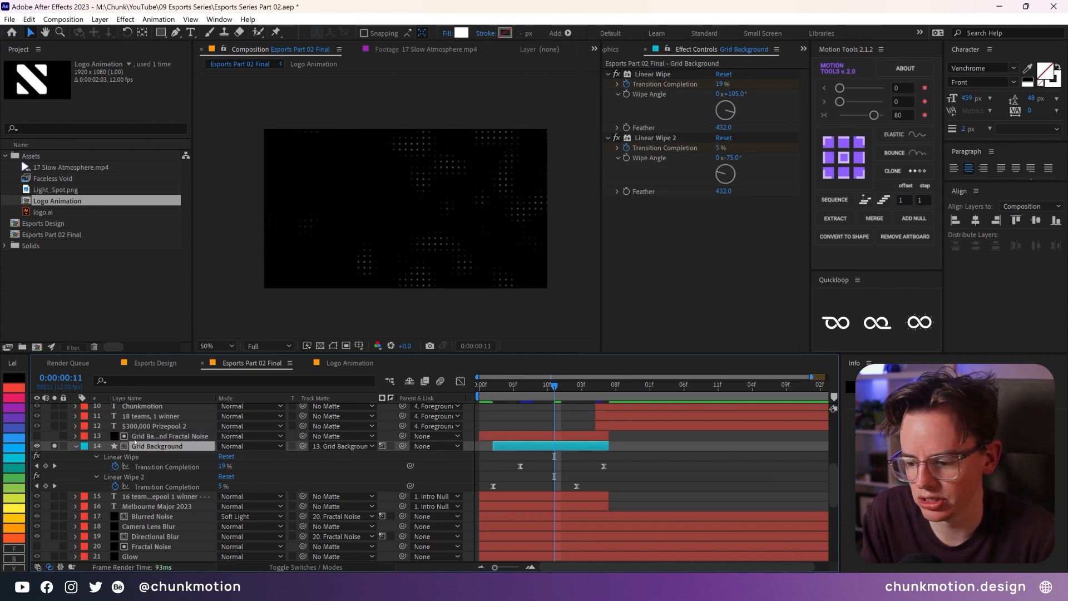
# Step: Solo Grid Background Fractal Noise, reveal its Evolution keyframes and scrub to frame 9 to examine the noise animation
pyautogui.click(184, 439)
pyautogui.click(54, 436)
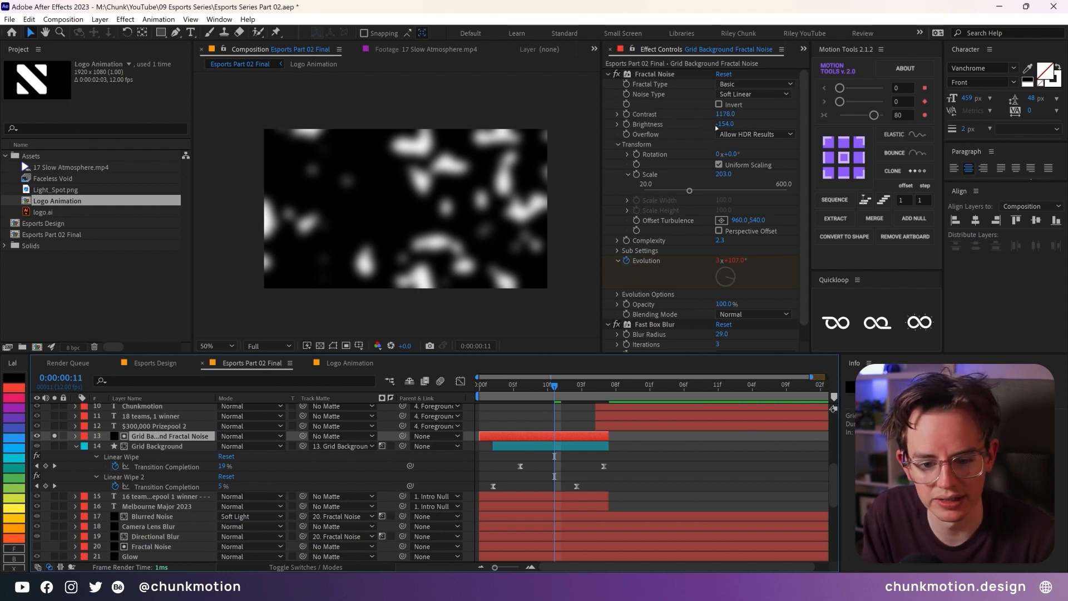
pyautogui.scroll(-1, 697, 197)
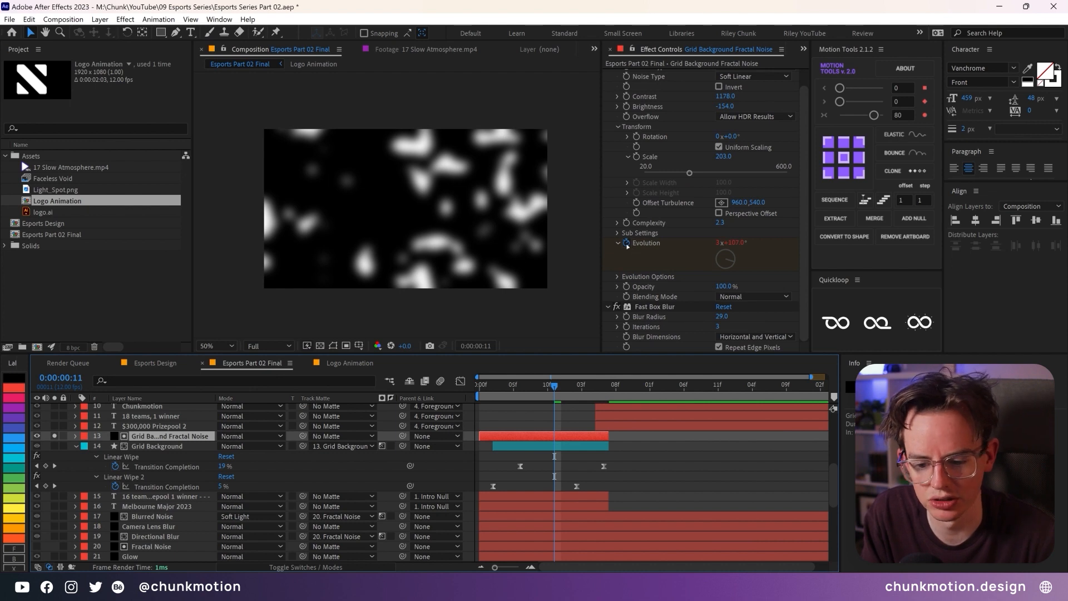
pyautogui.press('u')
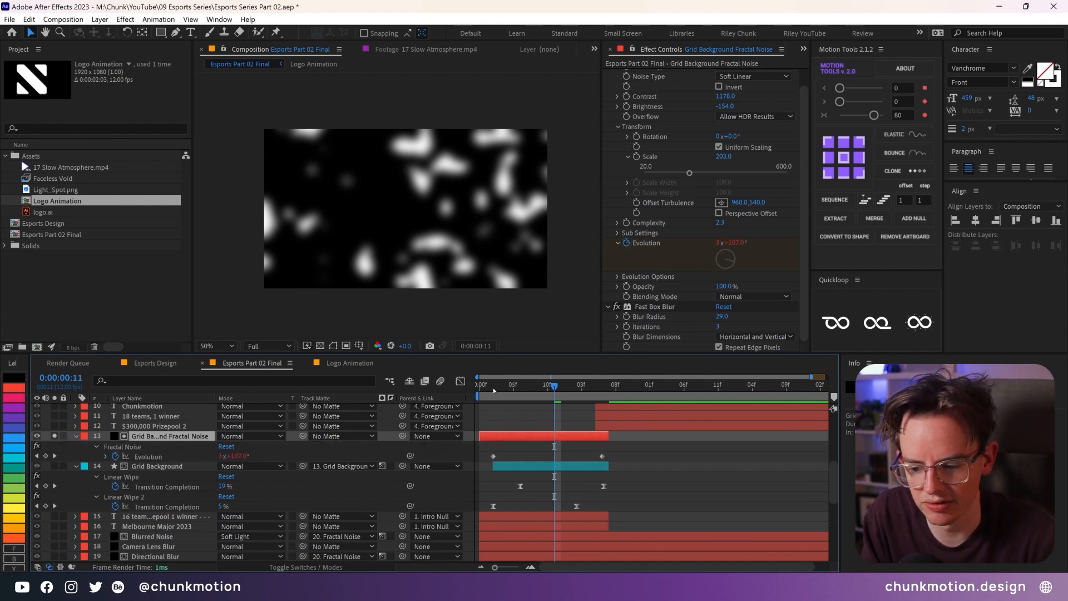
pyautogui.moveTo(494, 390); pyautogui.dragTo(541, 385)
pyautogui.scroll(1, 720, 169)
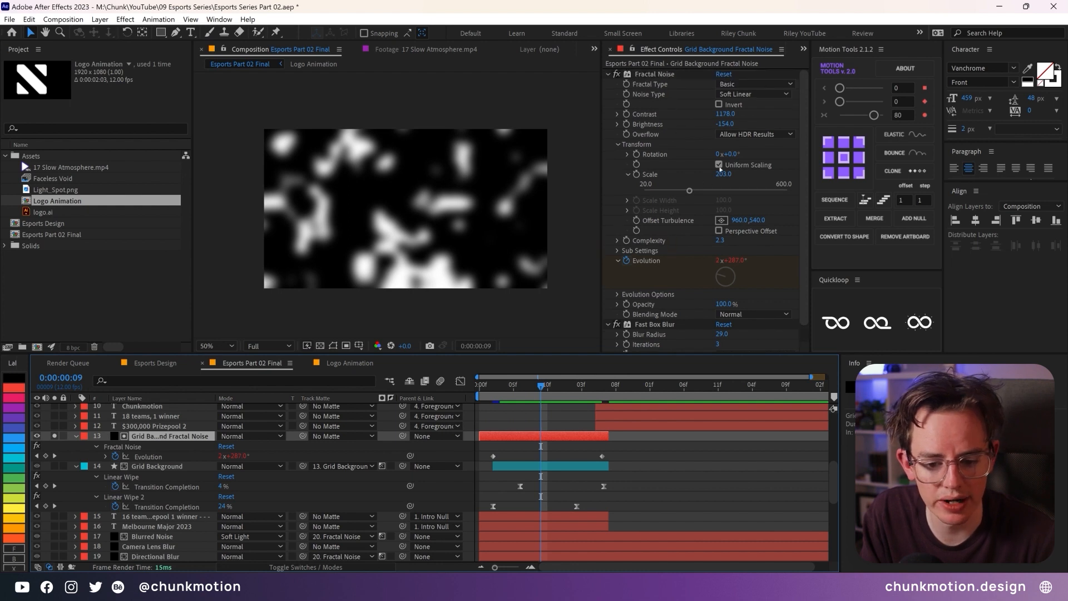
# Step: Compare the fractal noise with its Fast Box Blur effect off and on
pyautogui.scroll(-1, 717, 180)
pyautogui.click(648, 307)
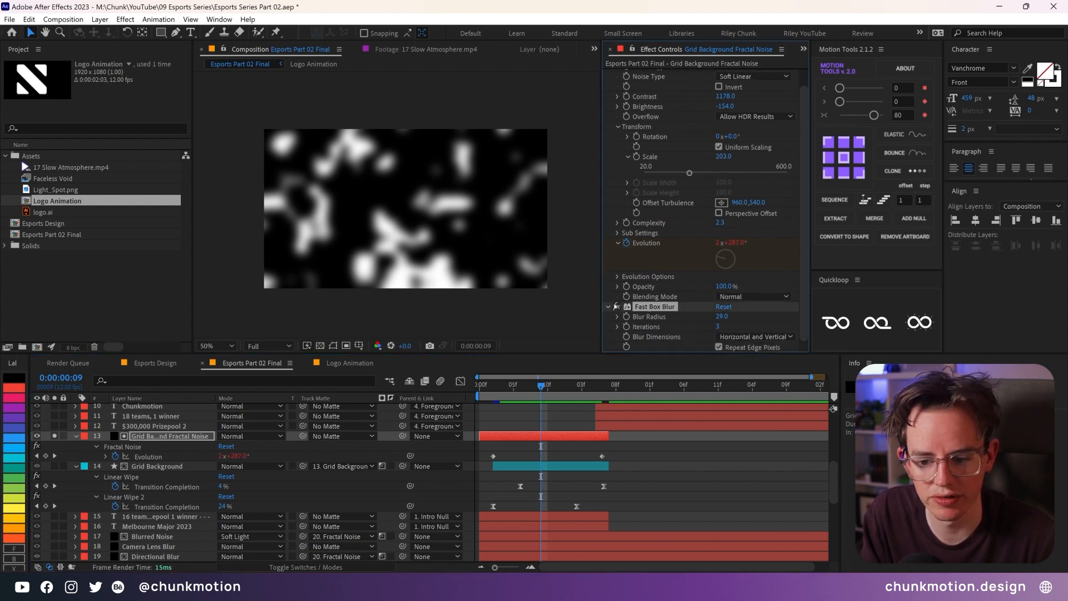
pyautogui.click(616, 307)
pyautogui.click(617, 307)
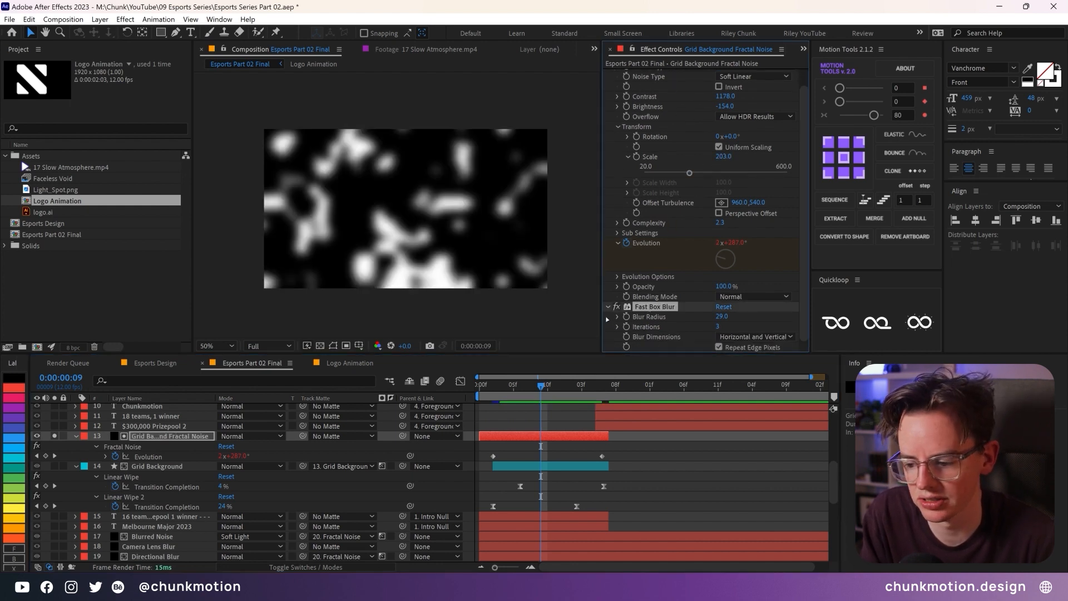
# Step: Unsolo and hide the Grid Background Fractal Noise layer, and select Grid Background in the full composition
pyautogui.click(55, 437)
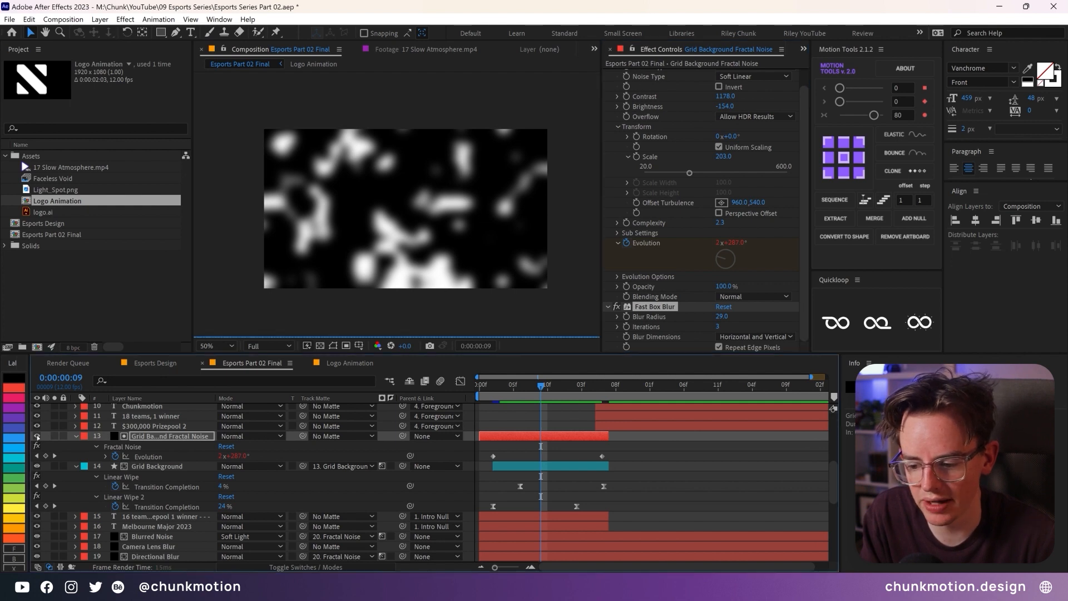
pyautogui.click(161, 467)
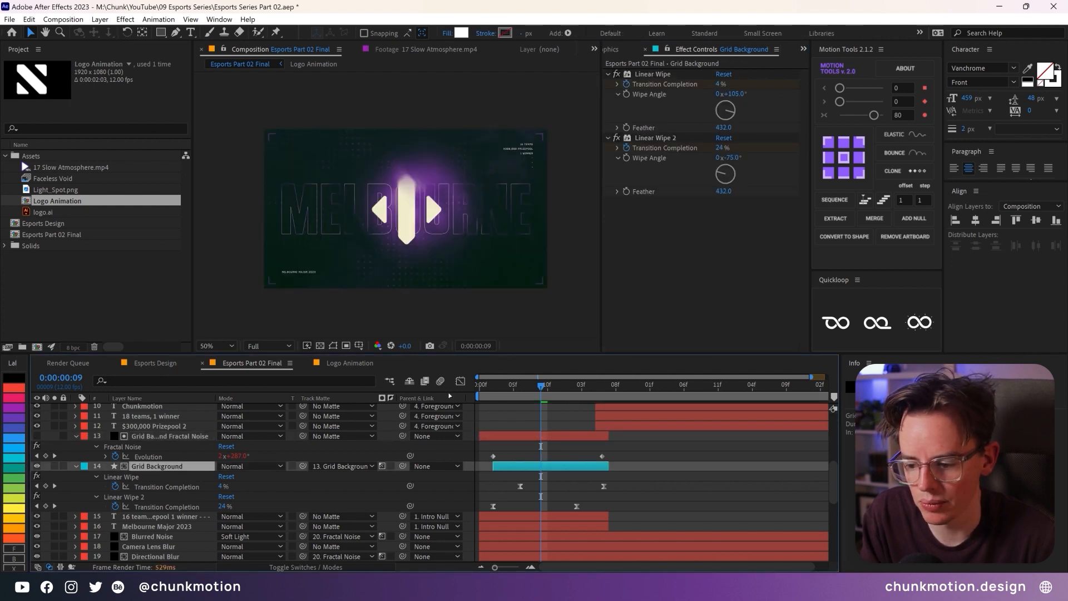
# Step: Examine the Grid Background layer on its own with its Opacity revealed, and preview the full composition from the first frame
pyautogui.click(54, 466)
pyautogui.moveTo(487, 384); pyautogui.dragTo(541, 384)
pyautogui.press('t')
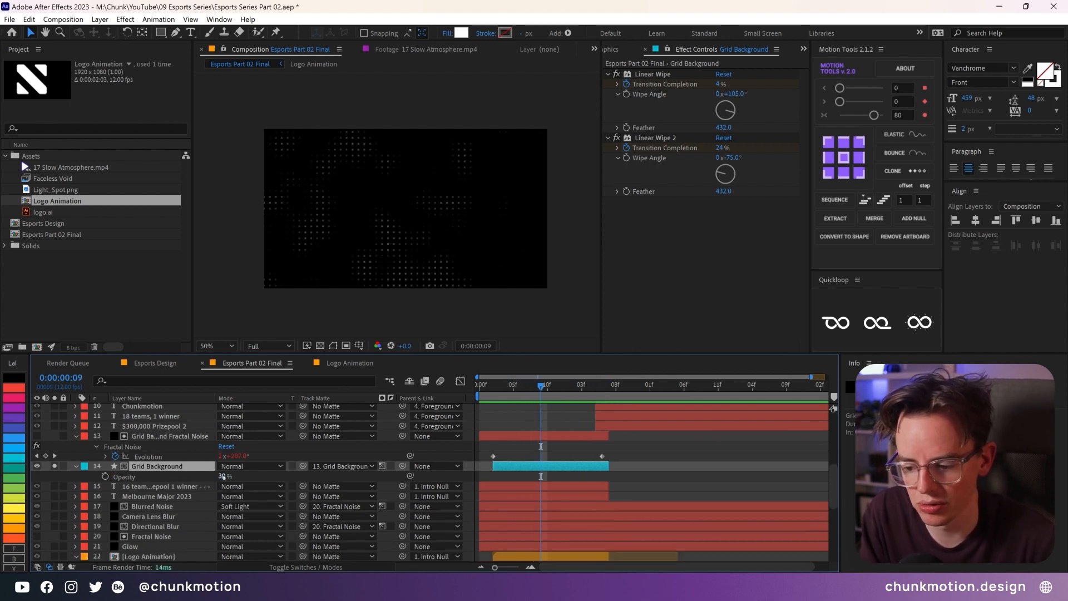
pyautogui.click(54, 467)
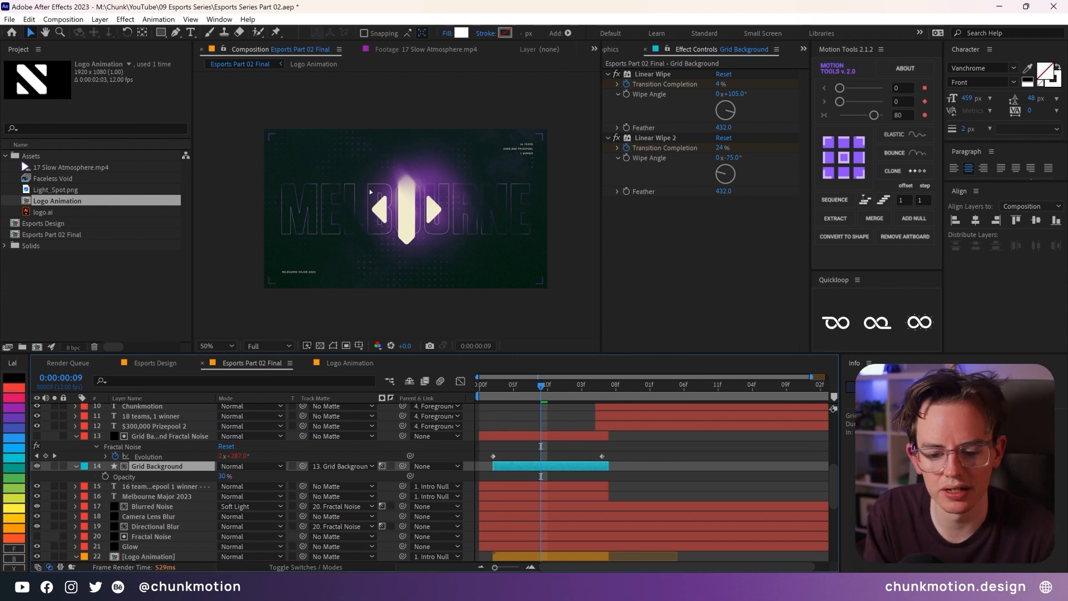
pyautogui.moveTo(521, 385); pyautogui.dragTo(478, 382)
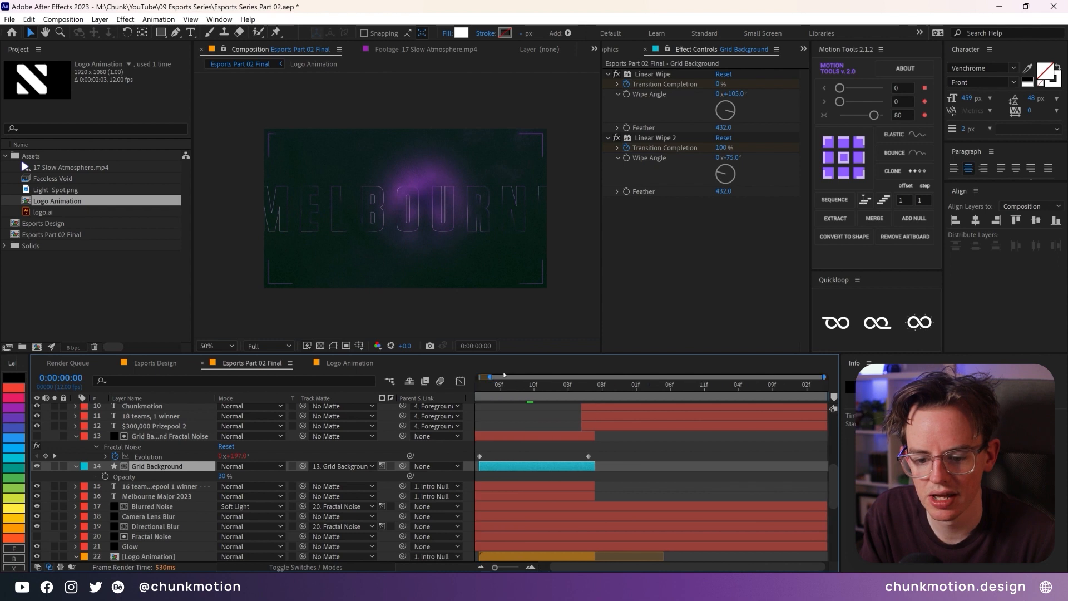
pyautogui.press('space')
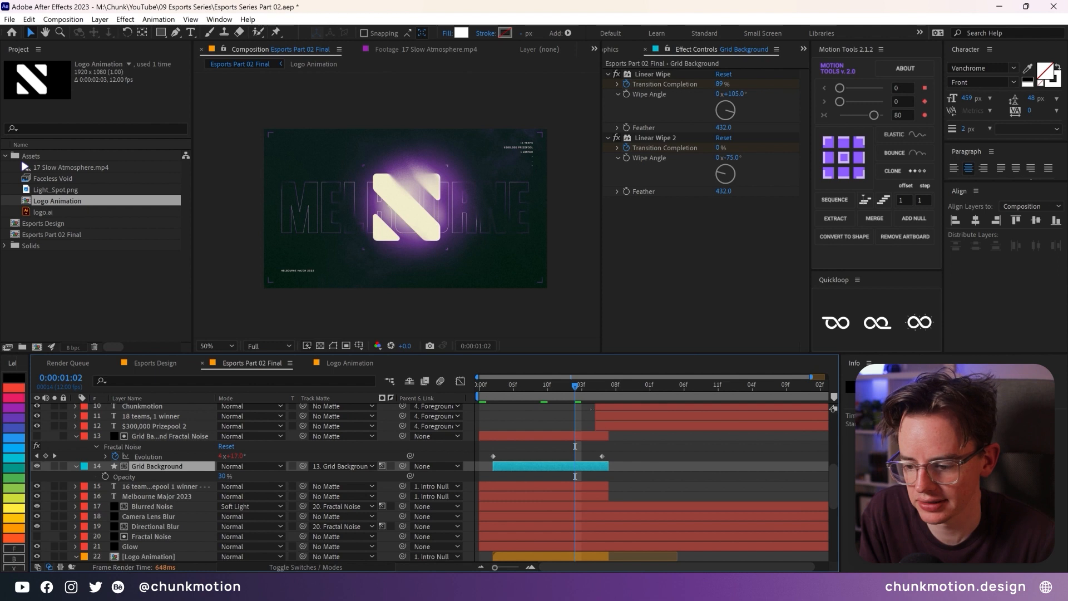
# Step: Examine the Intro Null and the Controller layer's Wiggle Amount effect, scrubbing across its slider keyframes to 0:00:01:09
pyautogui.scroll(5, 567, 454)
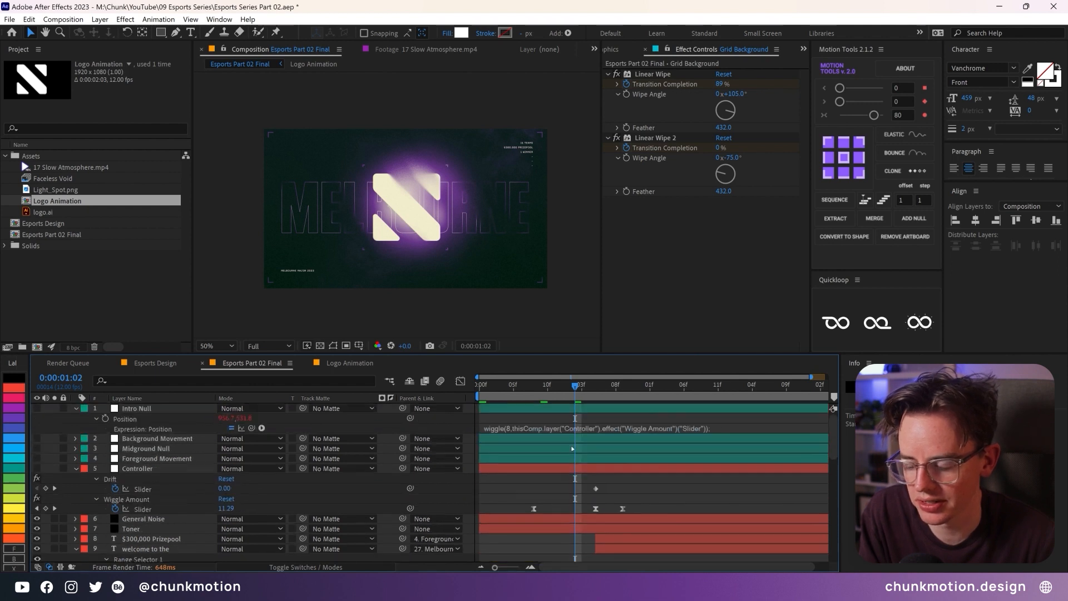
pyautogui.click(145, 408)
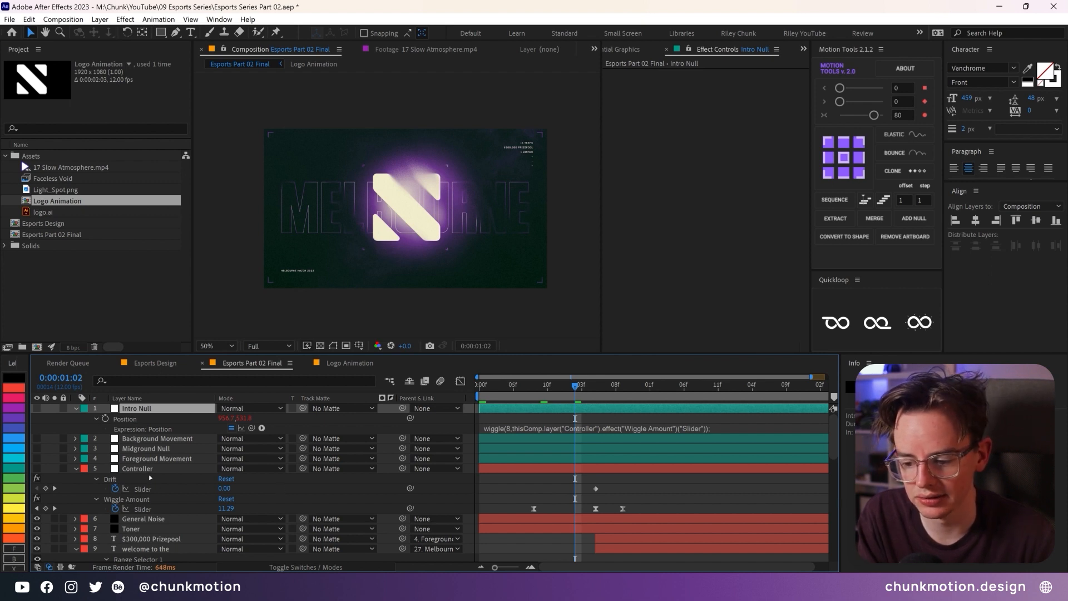
pyautogui.click(164, 471)
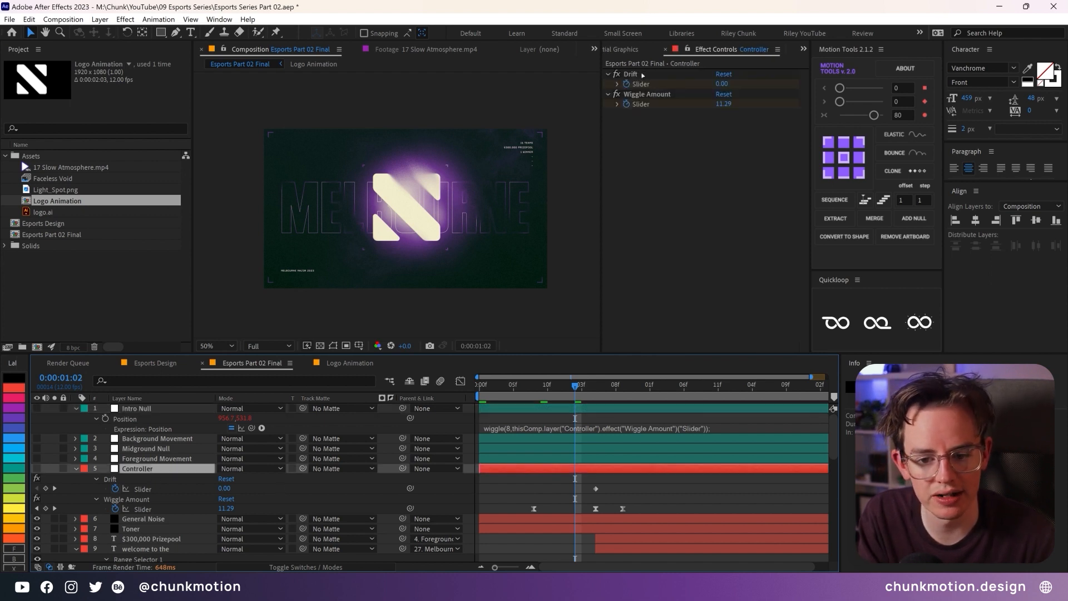
pyautogui.click(655, 95)
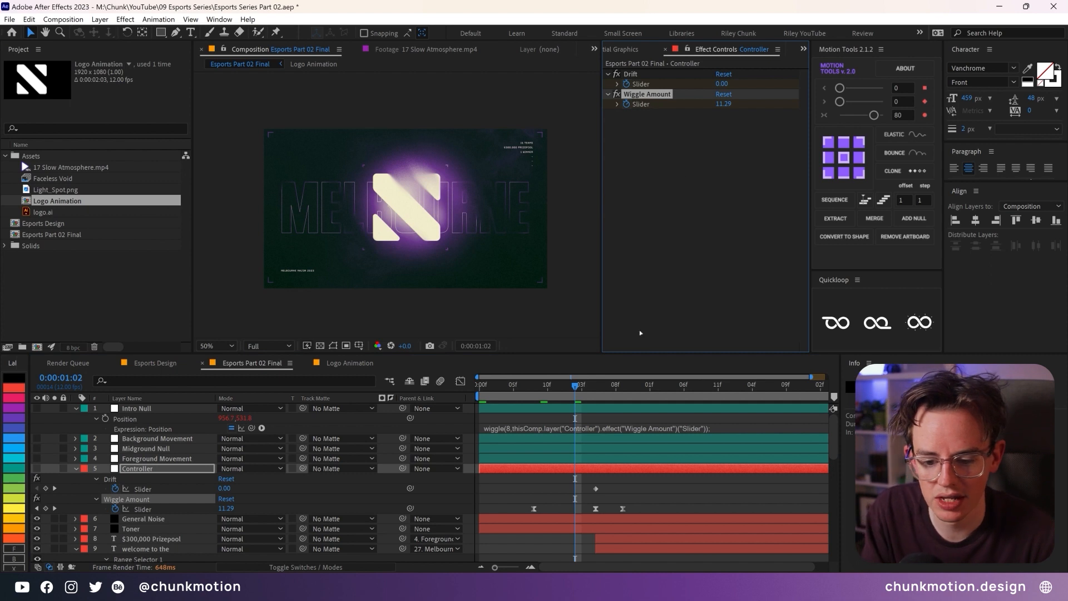
pyautogui.press('space')
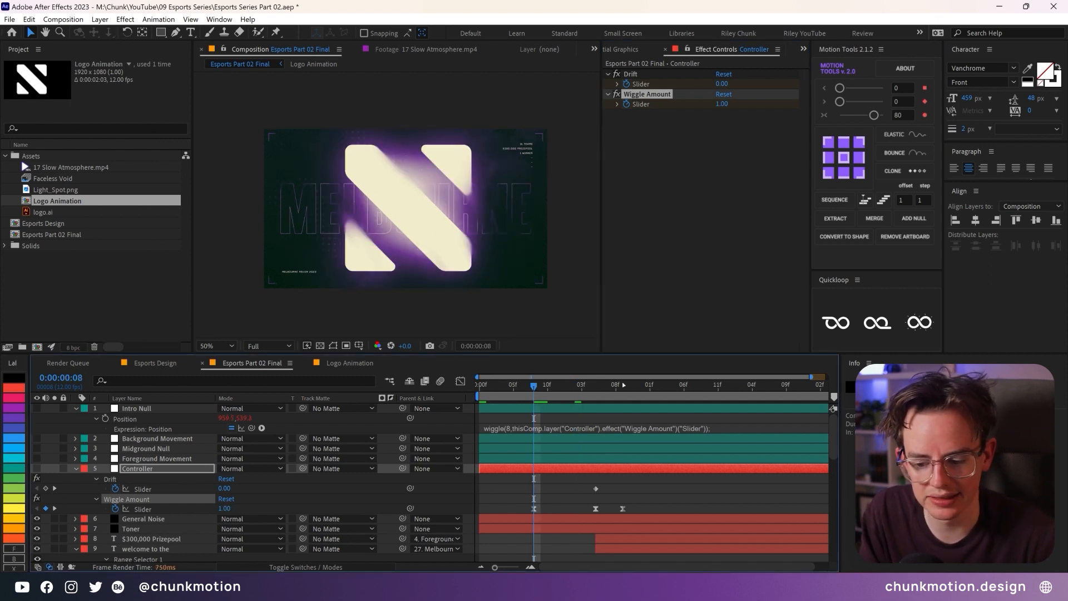
pyautogui.moveTo(533, 389); pyautogui.dragTo(623, 386)
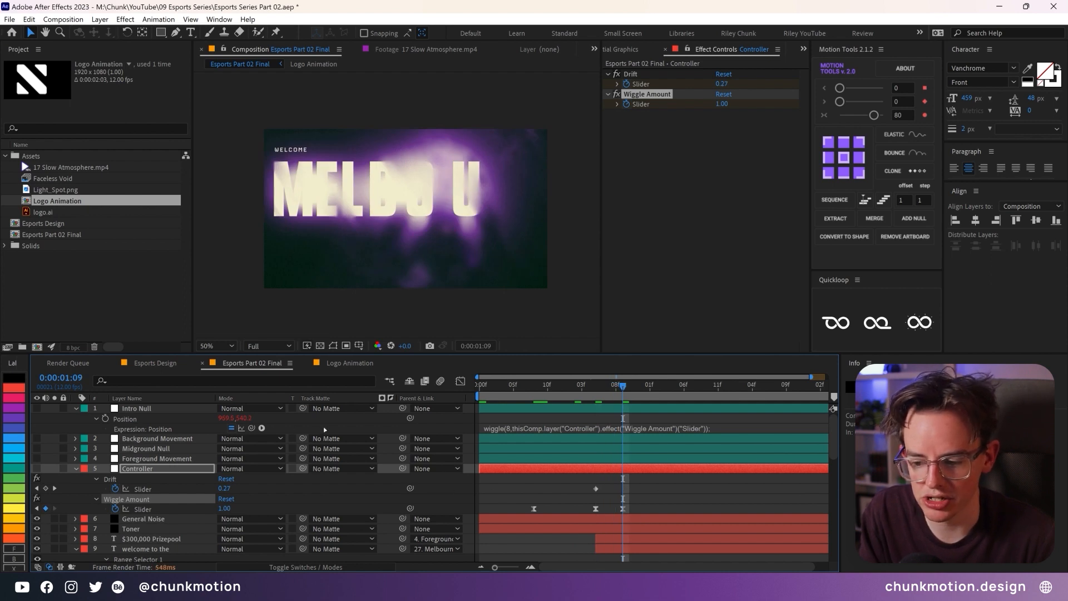
# Step: Inspect the wiggle expression on the Intro Null's Position and close it without changing it
pyautogui.click(149, 410)
pyautogui.click(571, 426)
pyautogui.click(528, 426)
pyautogui.moveTo(530, 426); pyautogui.dragTo(725, 425)
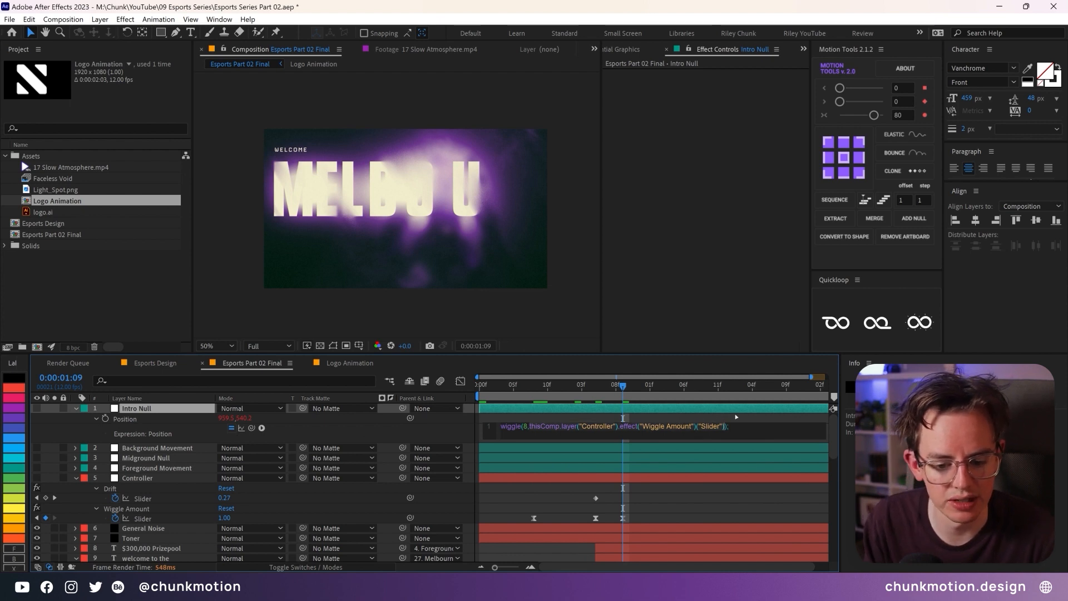
pyautogui.click(732, 413)
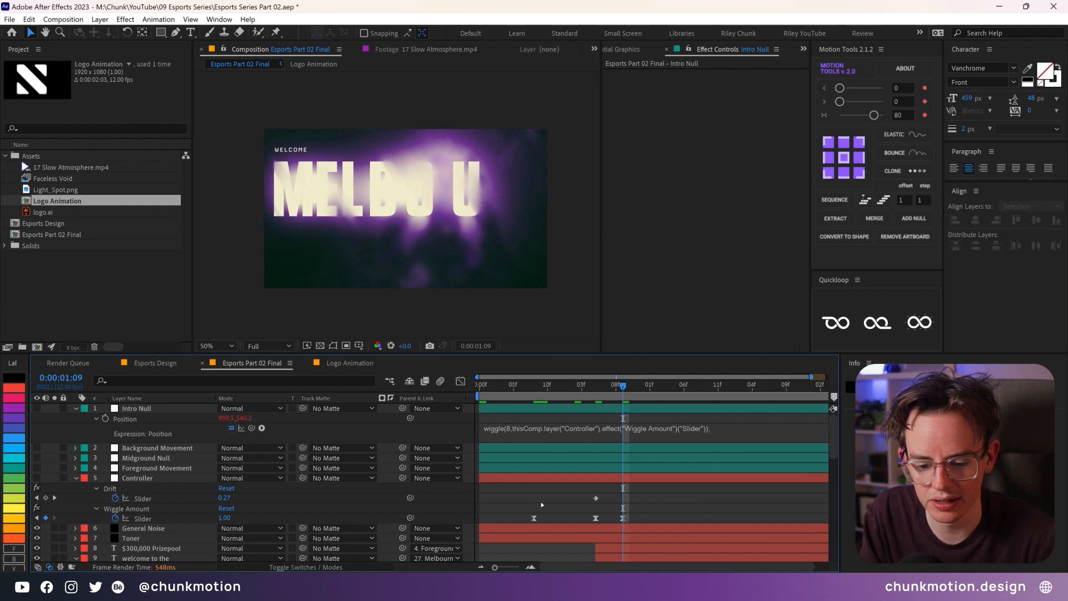
# Step: View the Wiggle Amount slider's value graph, return to the layer bars and preview the composition from the first frame
pyautogui.click(142, 518)
pyautogui.click(460, 381)
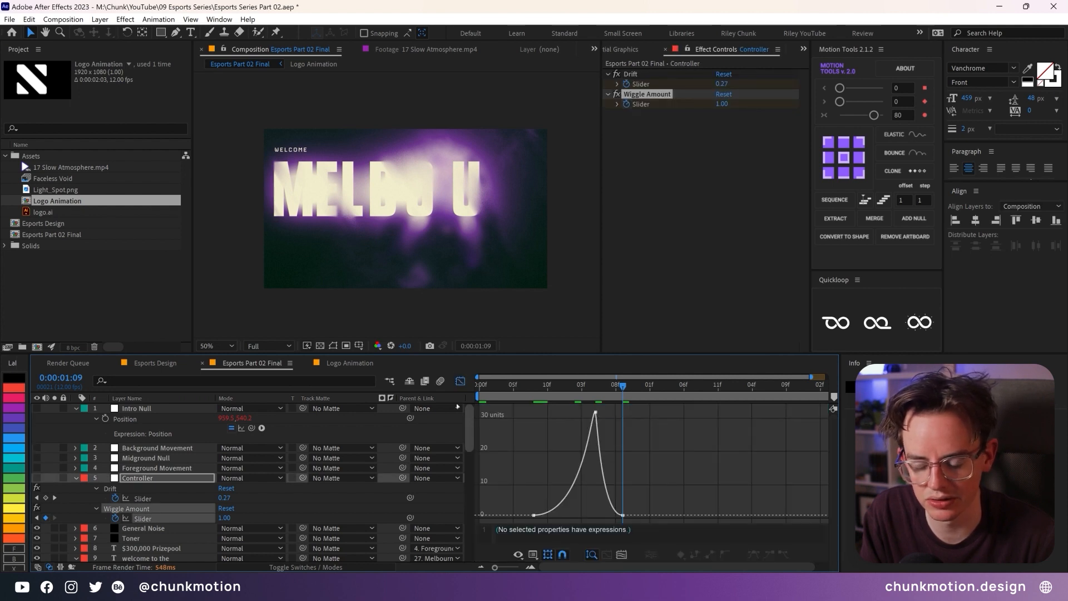
pyautogui.click(461, 381)
pyautogui.press('Home')
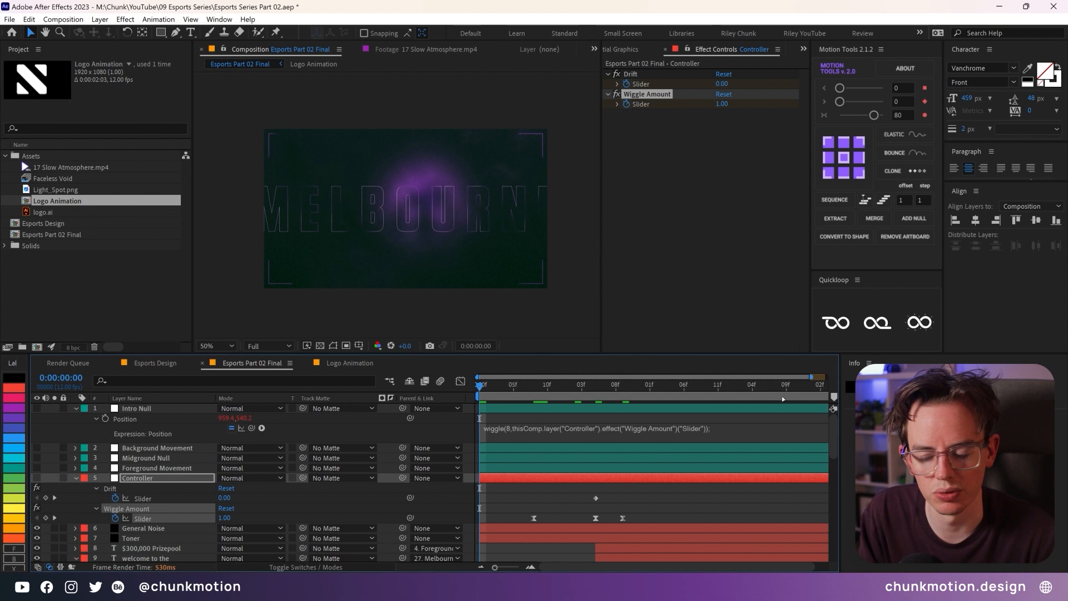
pyautogui.press('h')
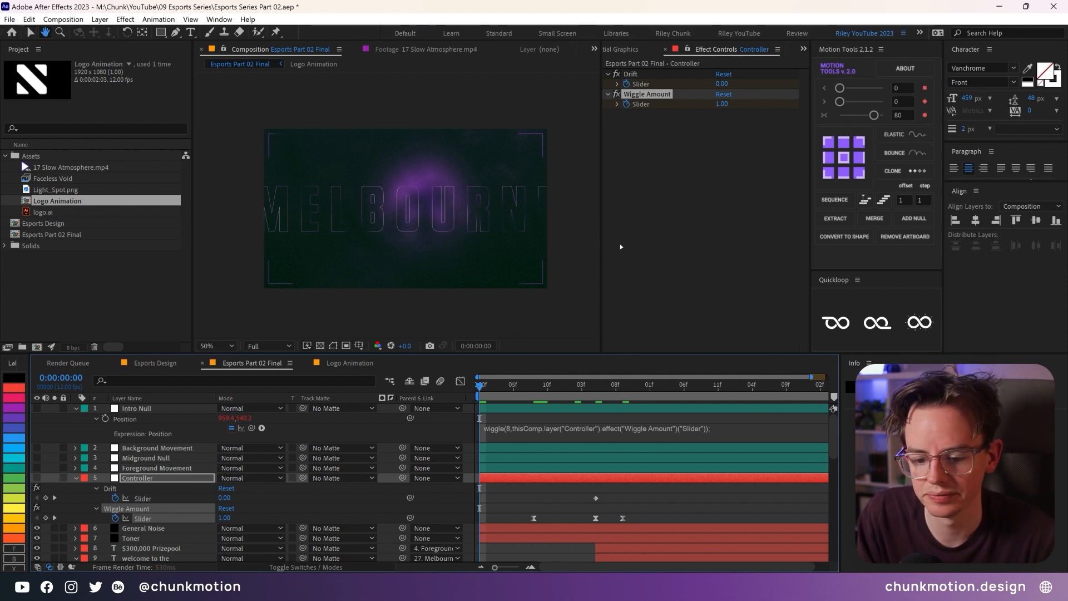
pyautogui.press('space')
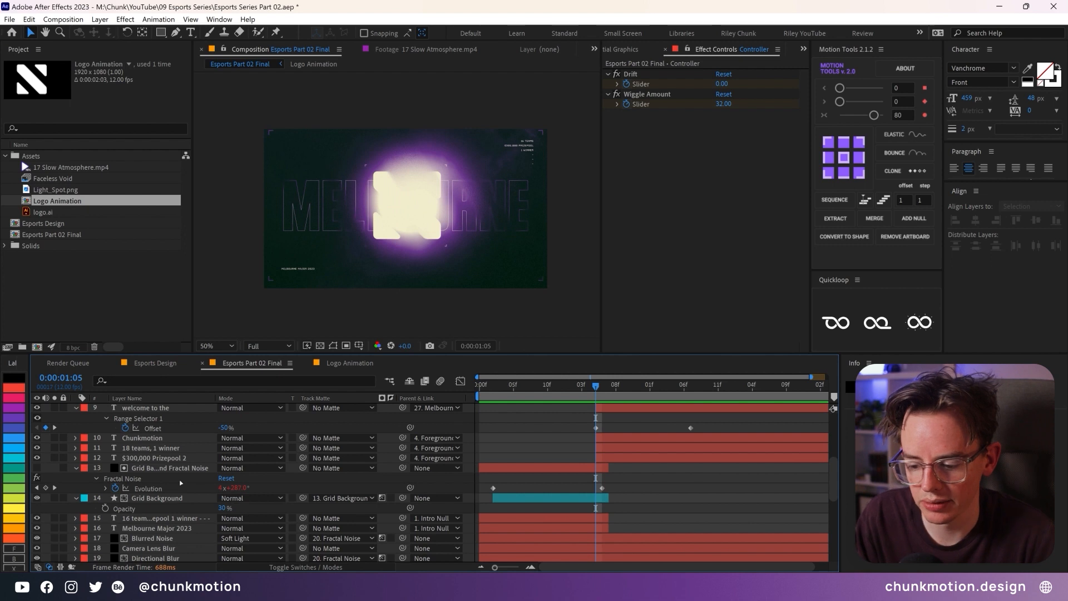
# Step: Go to 0:00:01:04 and solo the MELBOURNE text layer
pyautogui.scroll(-2, 181, 483)
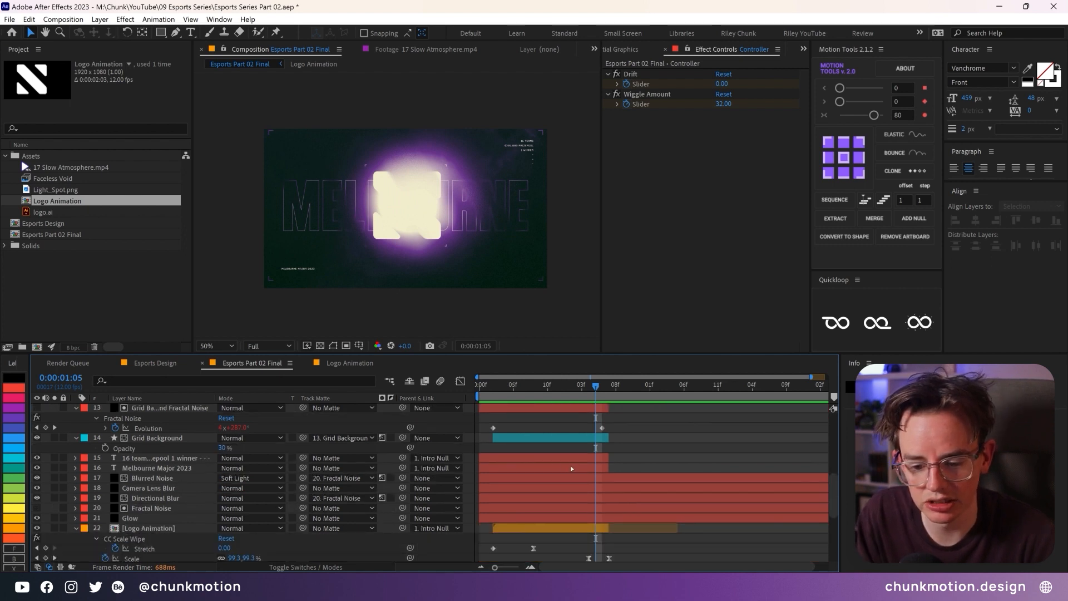
pyautogui.scroll(-3, 572, 469)
pyautogui.click(586, 390)
pyautogui.moveTo(592, 389)
pyautogui.mouseDown()
pyautogui.moveTo(616, 387)
pyautogui.moveTo(589, 388)
pyautogui.mouseUp()
pyautogui.click(63, 509)
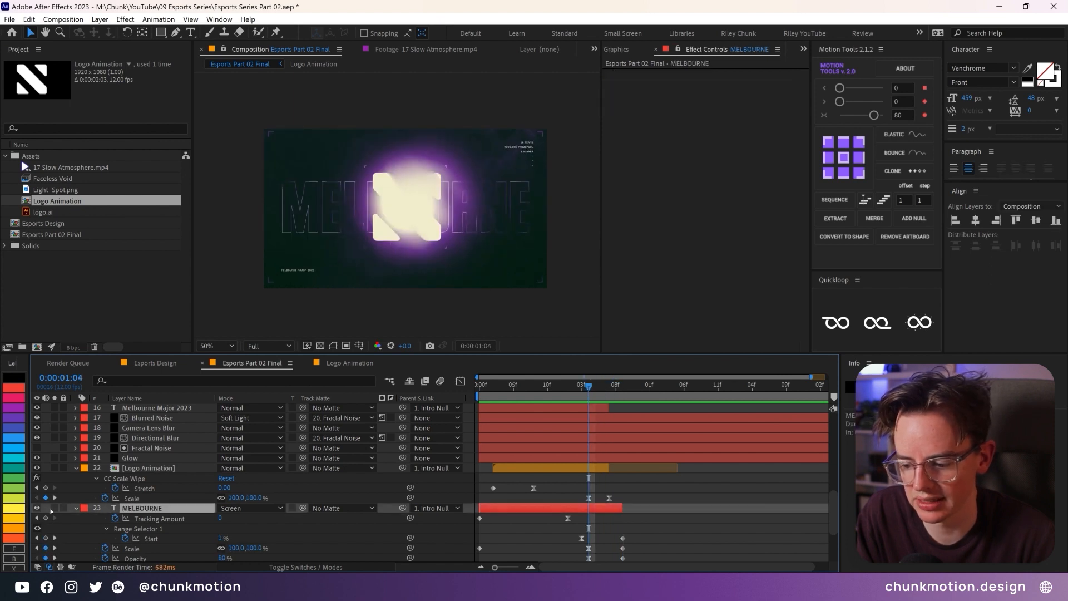
pyautogui.press('F2')
pyautogui.click(51, 508)
# Step: Expand the MELBOURNE layer's text properties and reveal the Advanced options of Animator 2's Range Selector 1
pyautogui.scroll(-2, 98, 493)
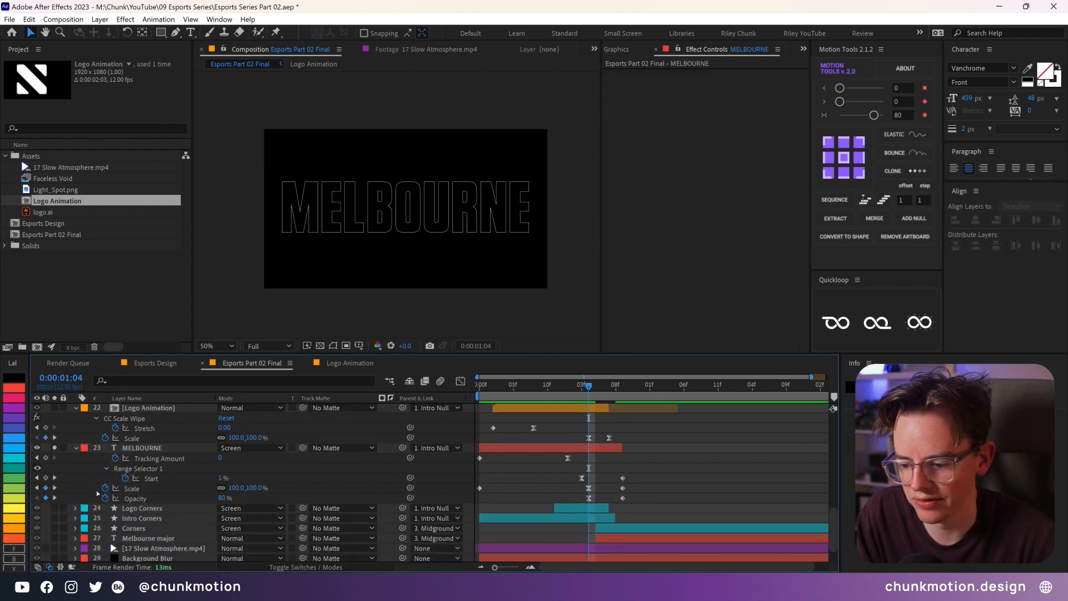
pyautogui.click(76, 448)
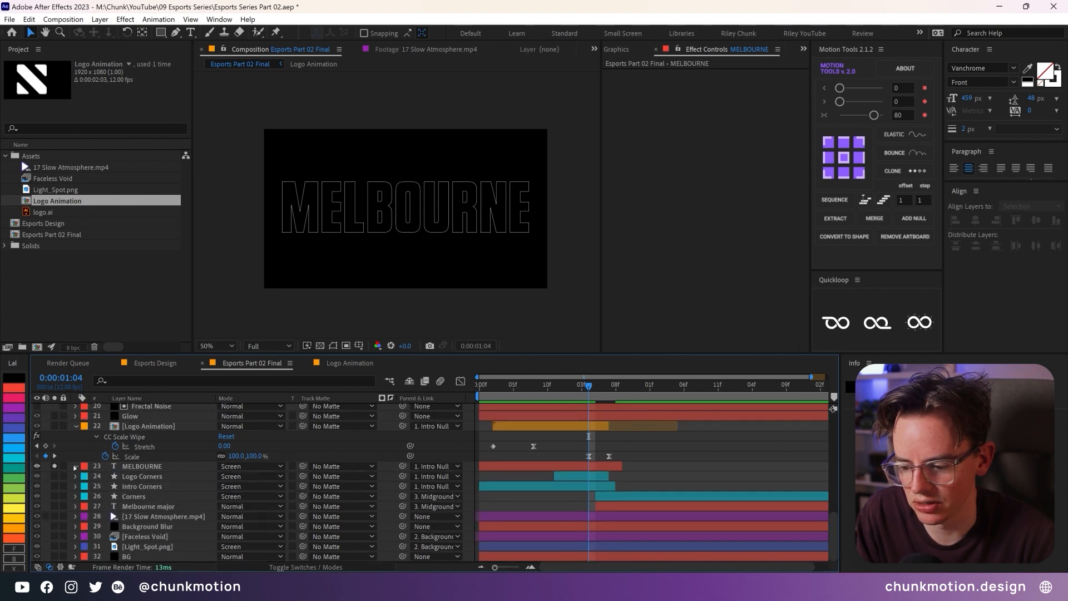
pyautogui.click(76, 467)
pyautogui.click(95, 499)
pyautogui.click(96, 499)
pyautogui.scroll(-2, 184, 517)
pyautogui.click(136, 486)
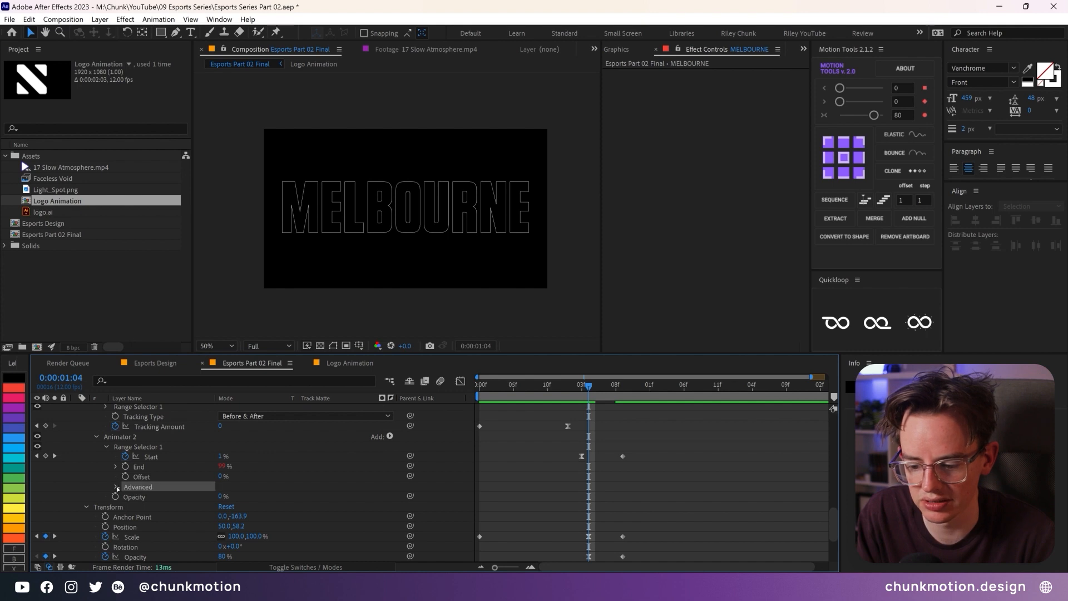
pyautogui.click(116, 487)
pyautogui.scroll(-1, 154, 508)
pyautogui.click(110, 495)
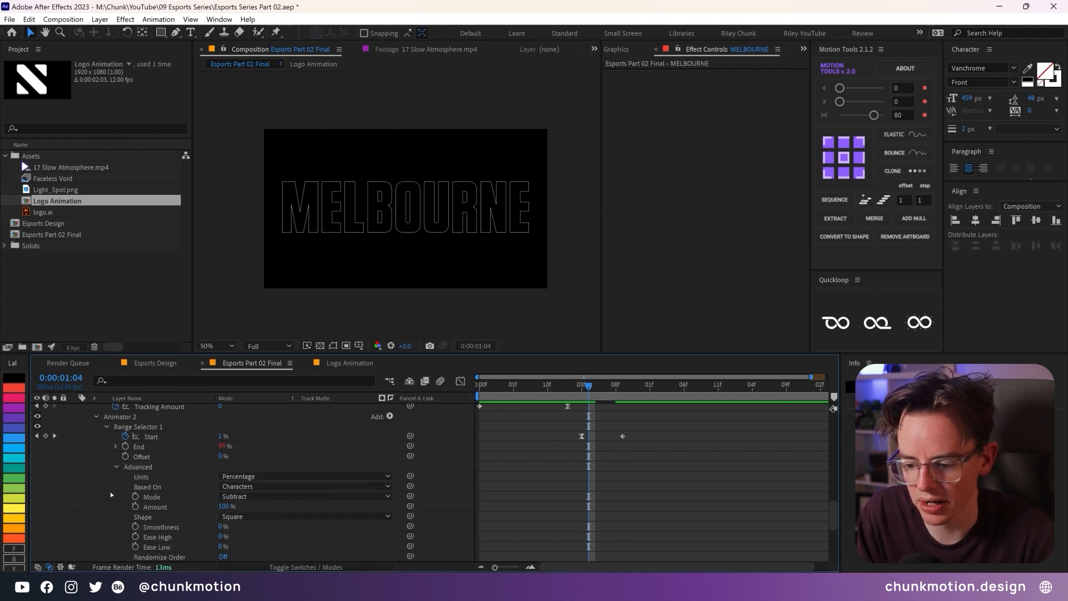
# Step: Examine the Start keyframes and the End expression of Animator 2's Range Selector 1 on the MELBOURNE layer
pyautogui.scroll(1, 149, 478)
pyautogui.click(153, 468)
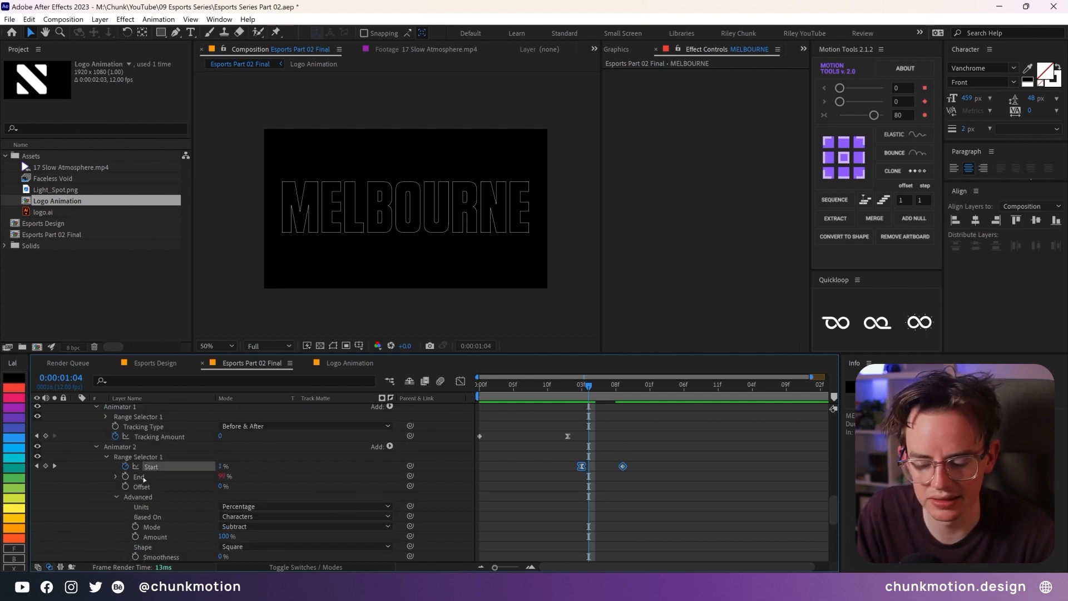
pyautogui.click(142, 478)
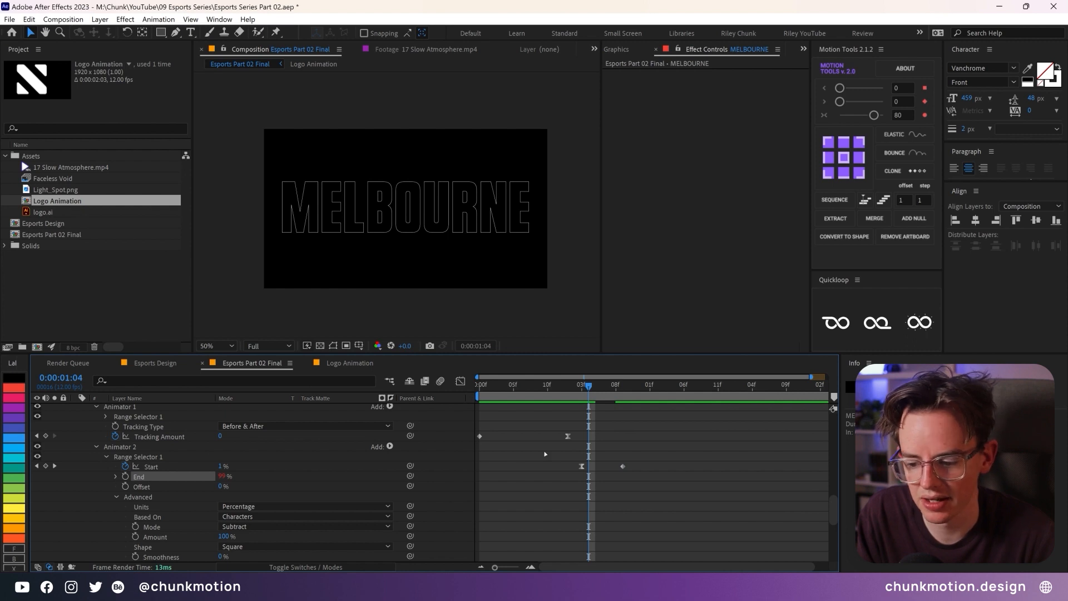
pyautogui.scroll(2, 583, 468)
pyautogui.write('100-text.animator("Animator 2").selector("Range Selector 1").start')
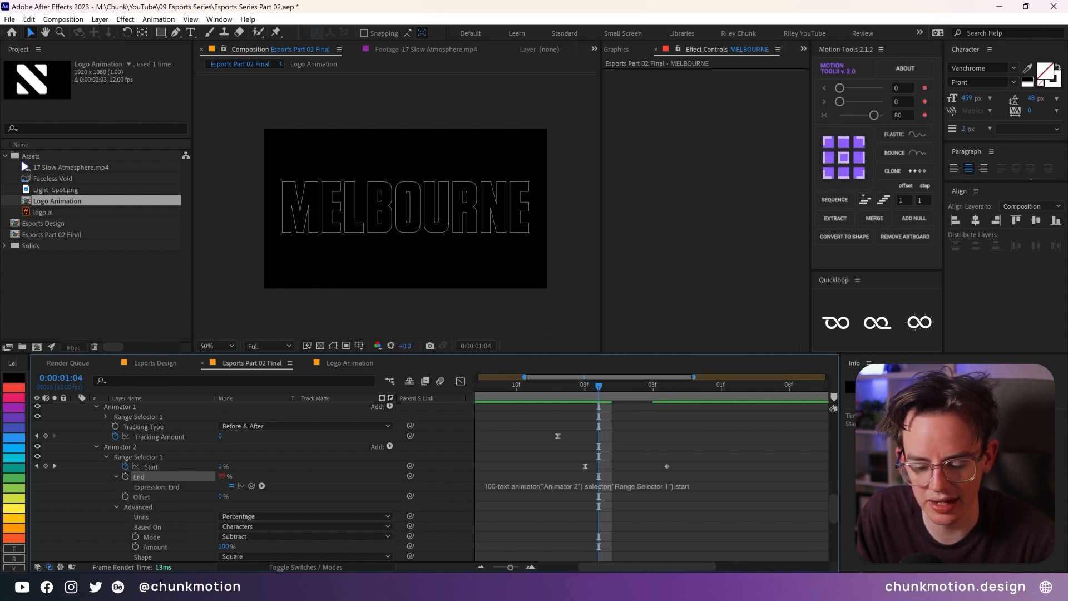
pyautogui.click(487, 486)
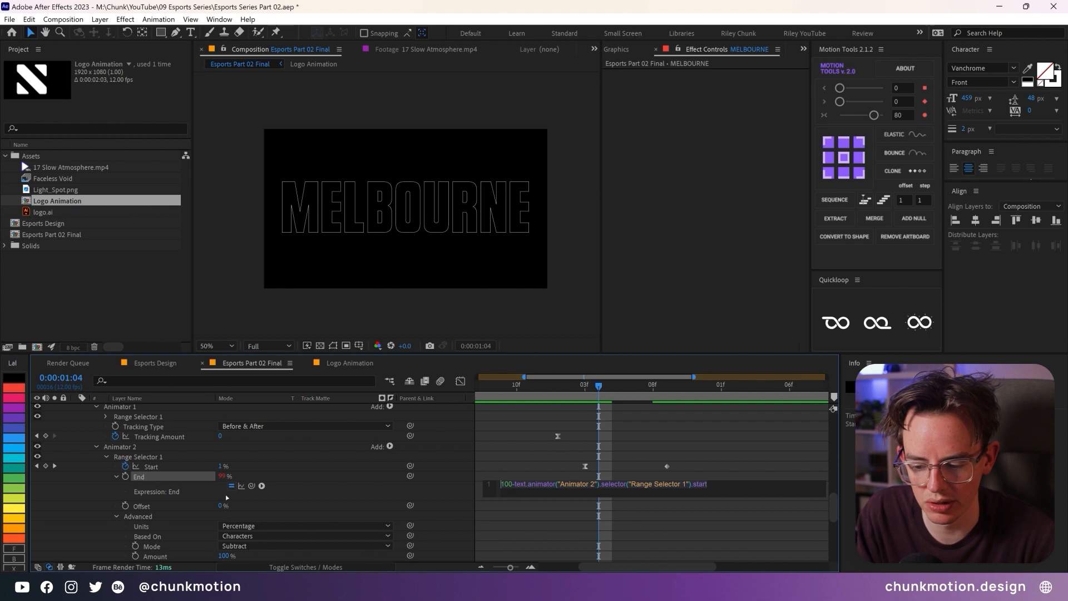
pyautogui.click(162, 468)
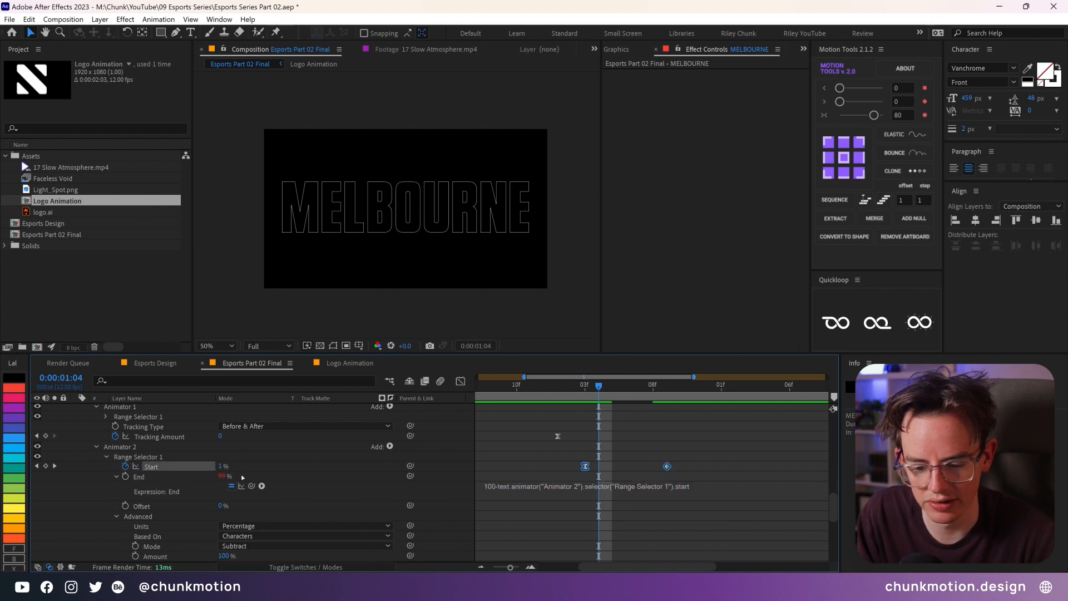
pyautogui.click(642, 454)
# Step: Step frame by frame through the MELBOURNE text's disappearance from both ends and back to 0:00:01:03
pyautogui.press('pagedown')
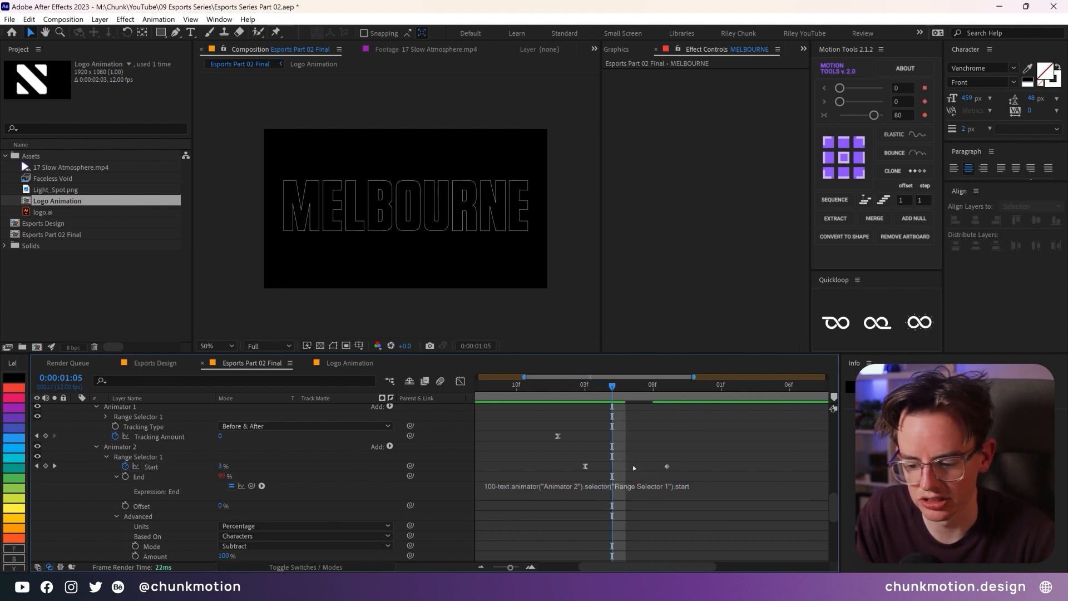
pyautogui.press('pagedown')
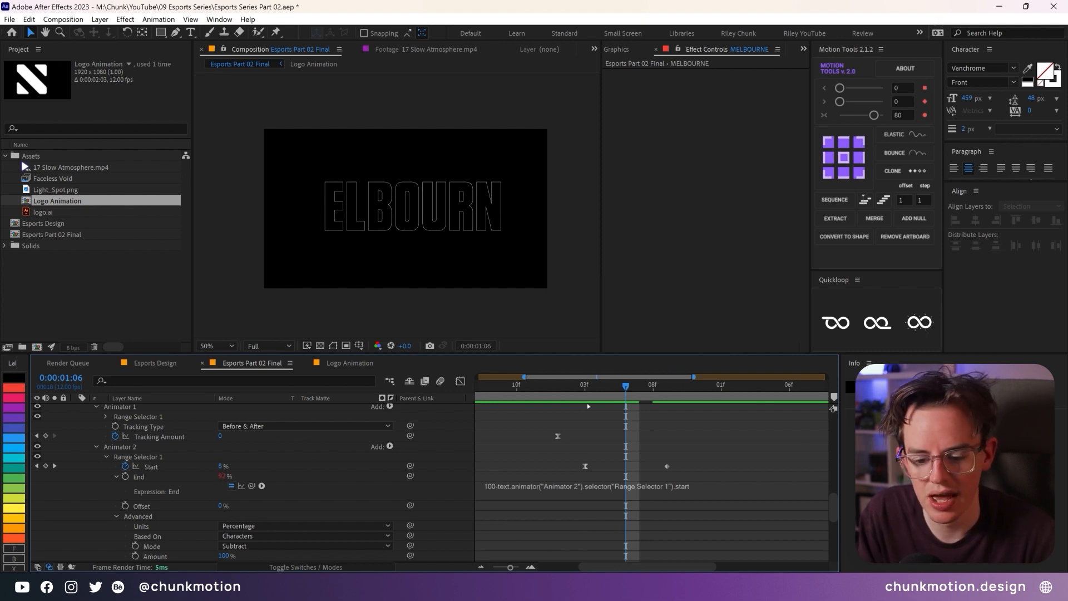
pyautogui.click(586, 391)
pyautogui.press('pagedown')
pyautogui.press('pagedown')
pyautogui.press('pagedown')
pyautogui.press('pagedown')
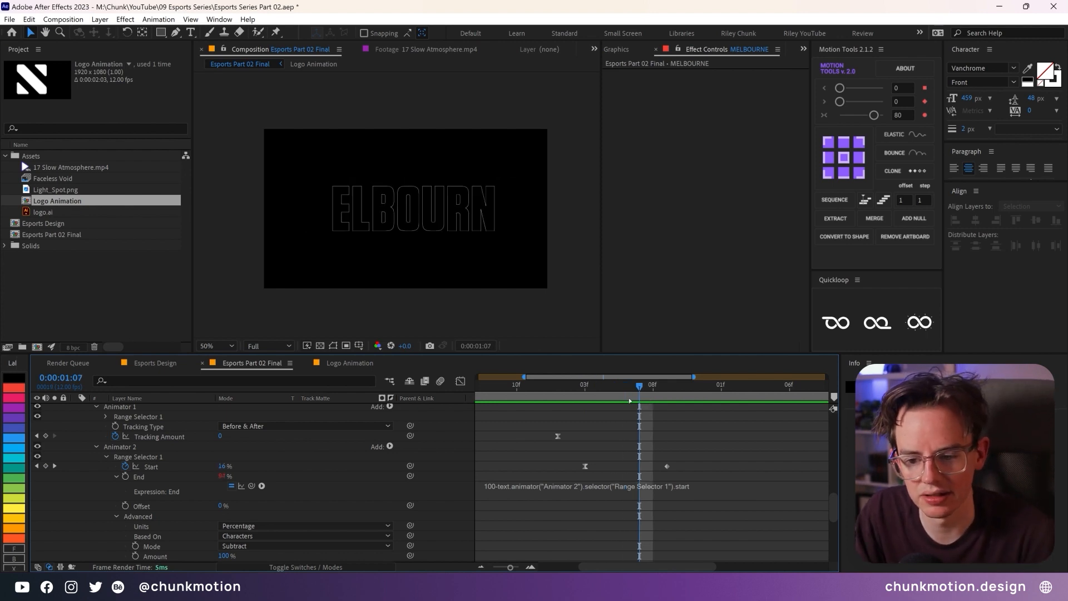
pyautogui.press('pagedown')
pyautogui.press('pagedown')
pyautogui.press('pageup')
pyautogui.press('pageup')
pyautogui.press('pageup')
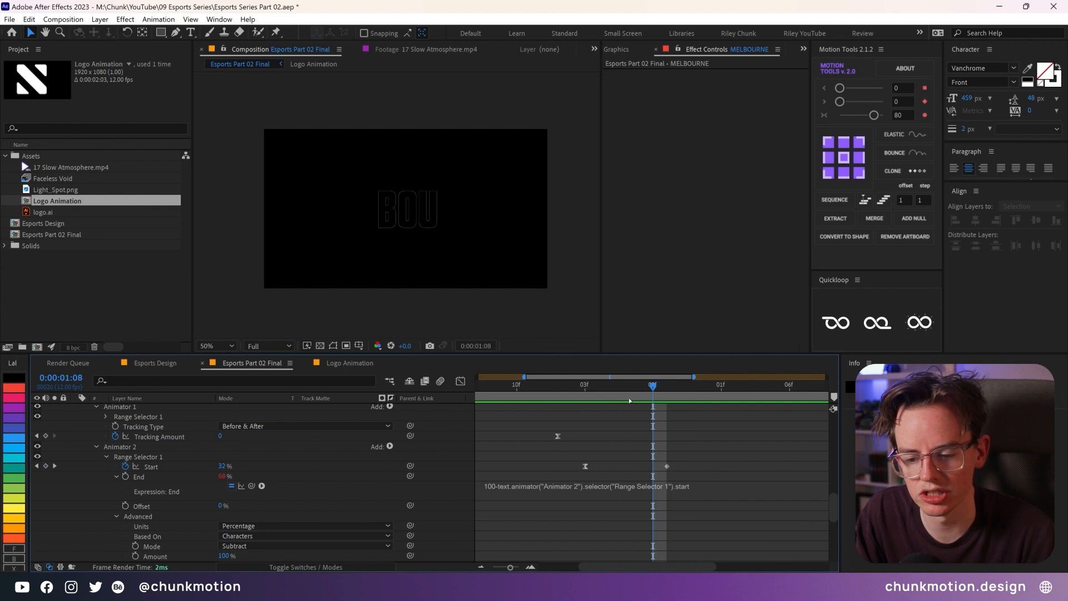
pyautogui.press('pageup')
pyautogui.press('pageup')
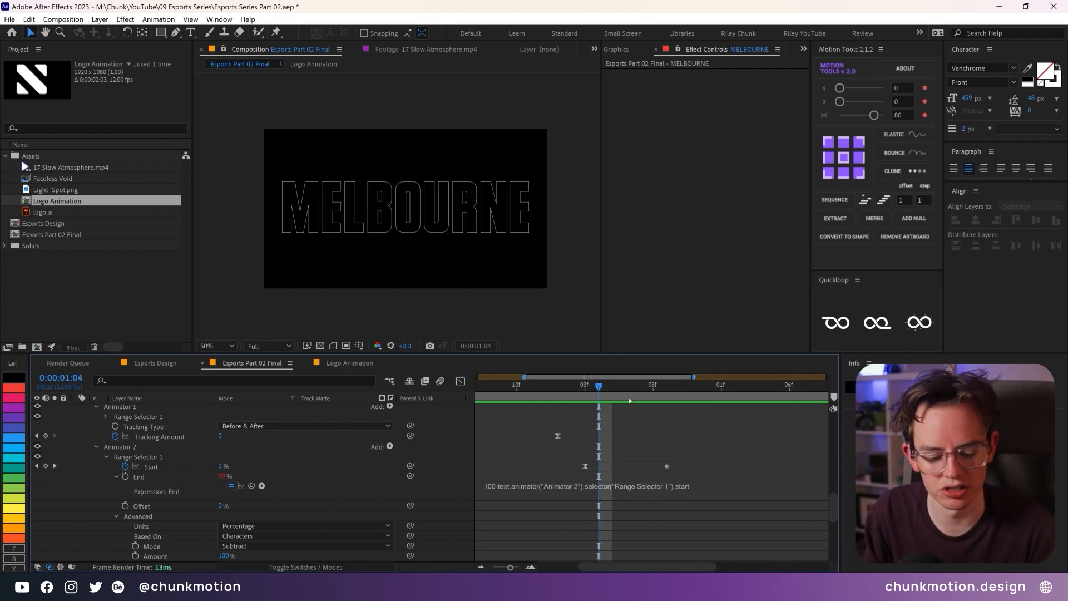
pyautogui.press('pageup')
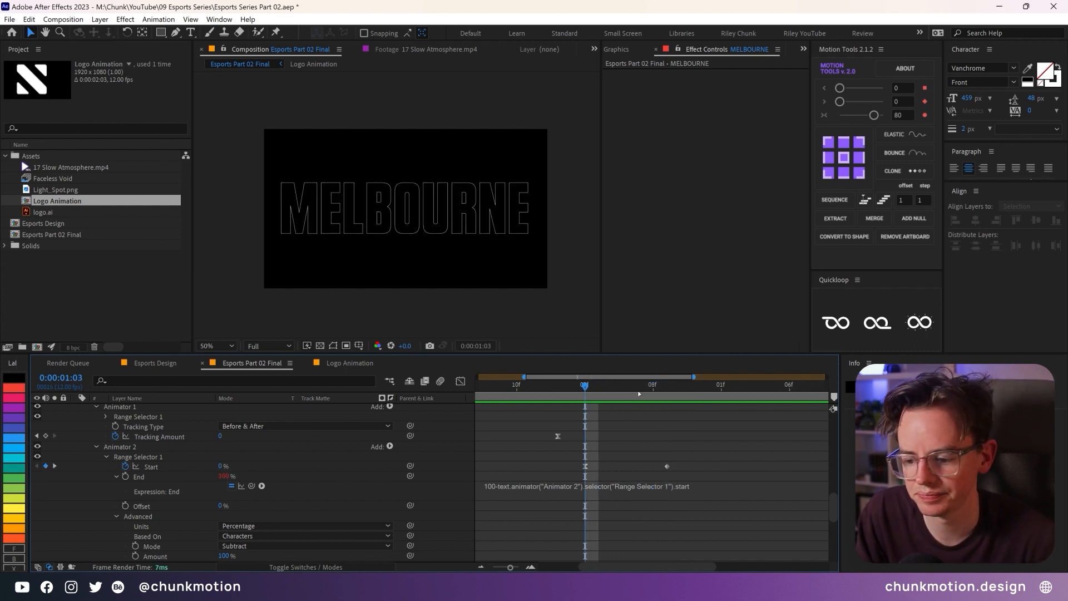
# Step: Unsolo the MELBOURNE layer and collapse its properties
pyautogui.scroll(2, 76, 445)
pyautogui.click(54, 416)
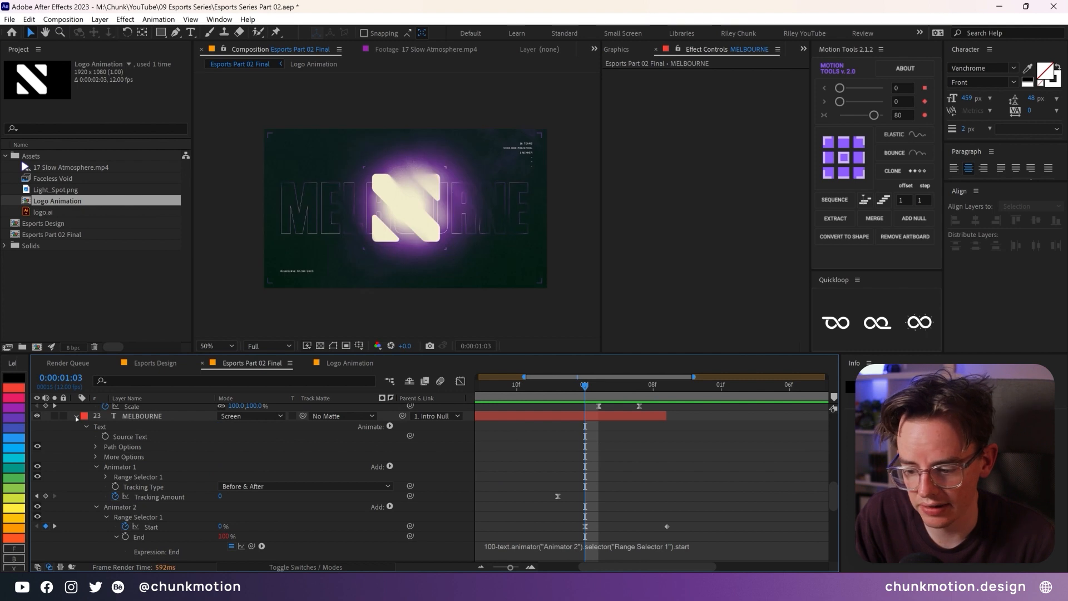
pyautogui.click(77, 417)
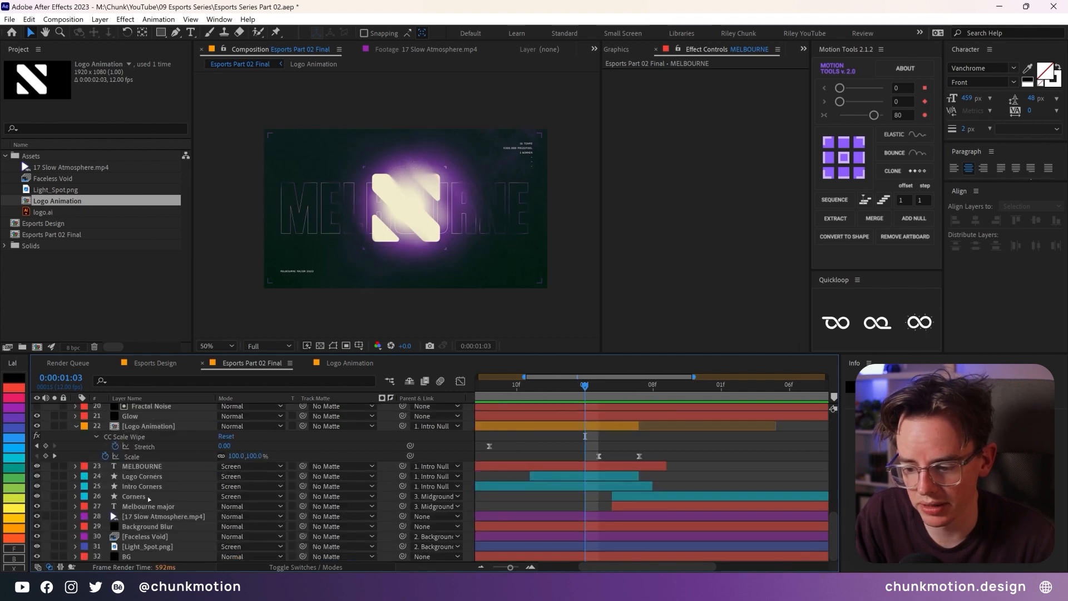
# Step: Reveal the Glow layer's Glow Radius and Glow Intensity keyframes and scrub through the timeline from 0:00:01:01
pyautogui.scroll(2, 148, 499)
pyautogui.click(134, 446)
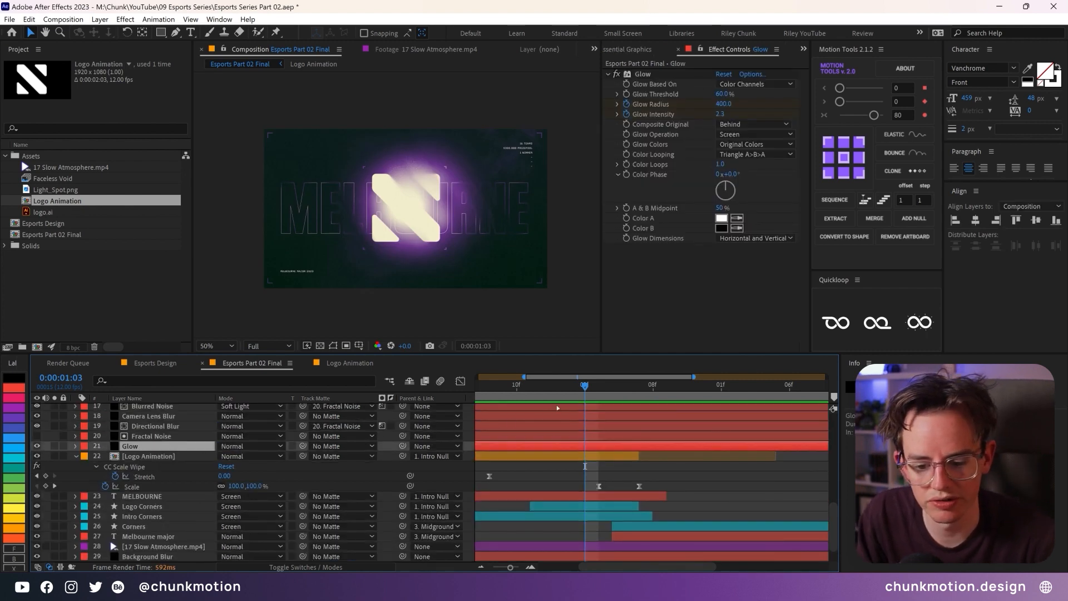
pyautogui.press('u')
pyautogui.click(559, 386)
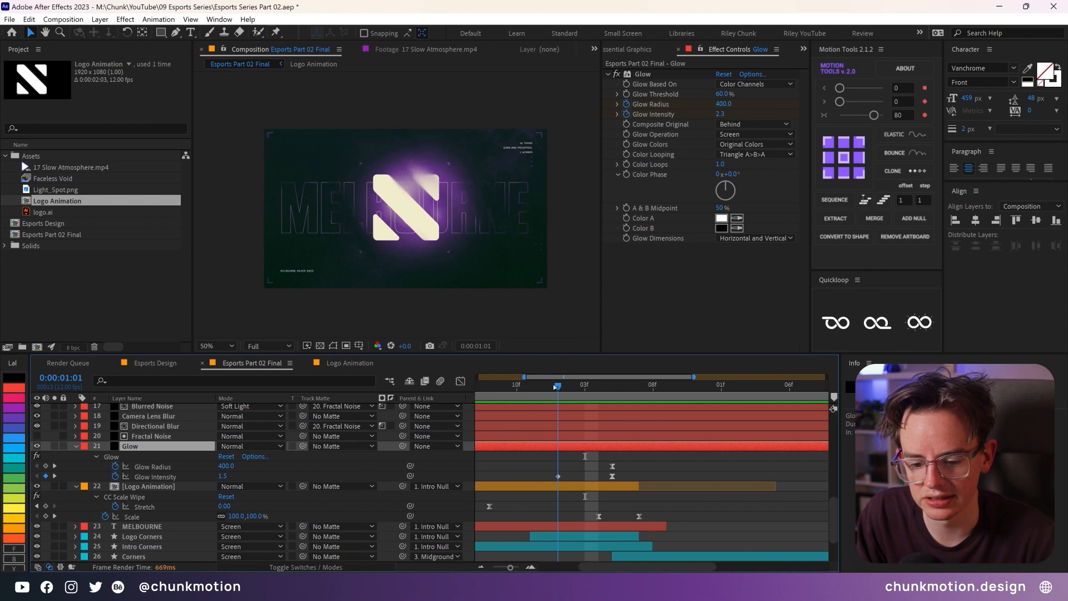
pyautogui.moveTo(558, 385); pyautogui.dragTo(754, 386)
pyautogui.press('-')
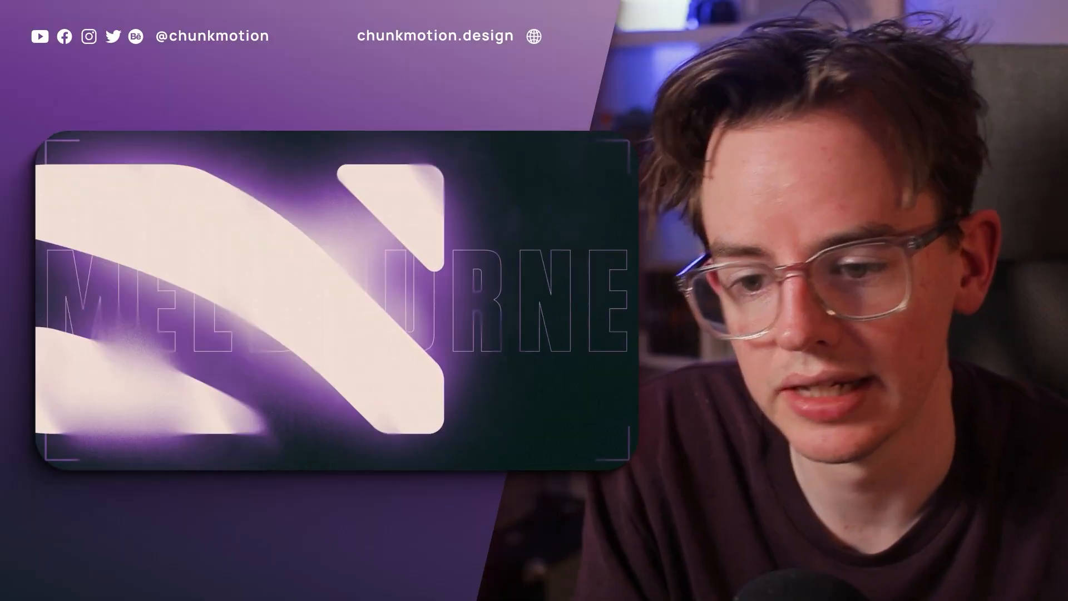